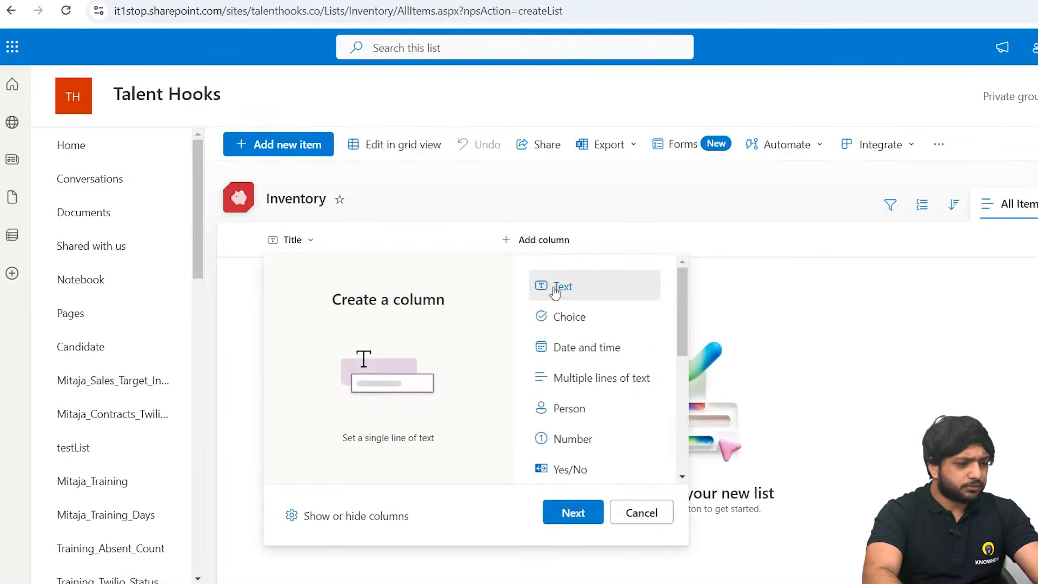
Add a single-line text column named ProductName to the Inventory list
{"action": "left_click", "coordinate": [573, 512]}
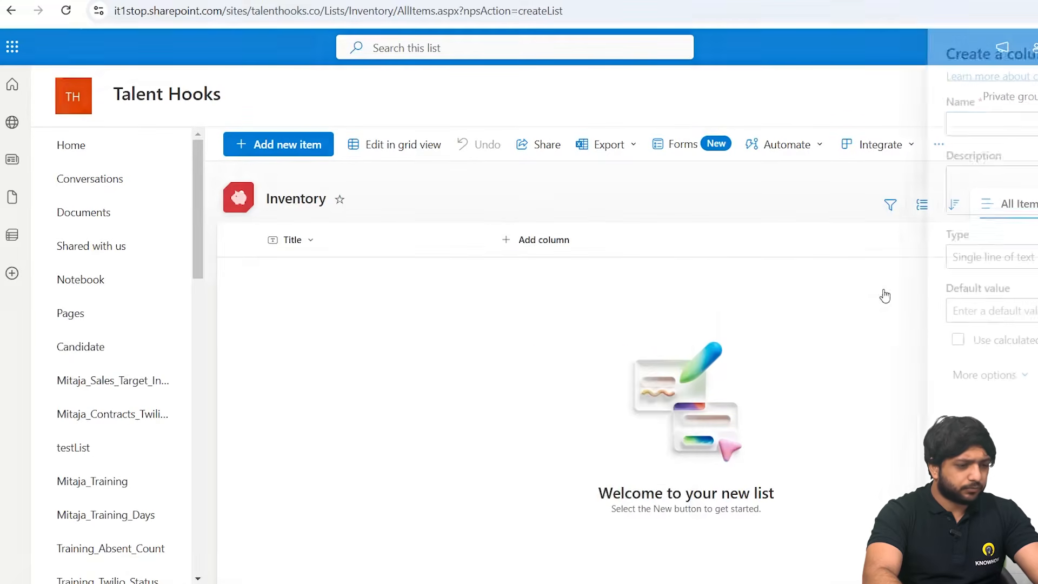
{"action": "type", "text": "Prody"}
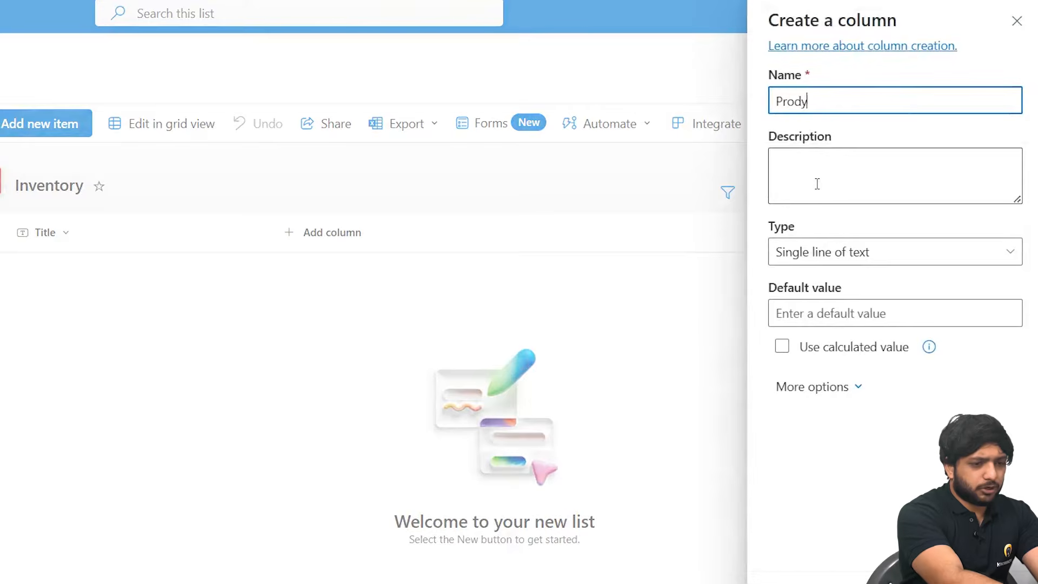
{"action": "key", "text": "BackSpace"}
{"action": "type", "text": "uctName"}
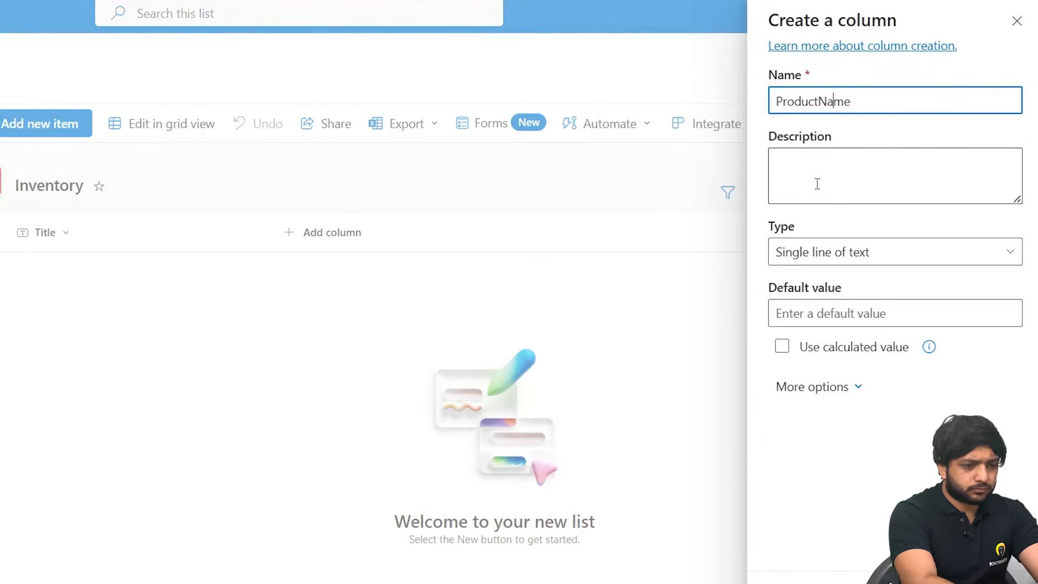
{"action": "key", "text": "Left"}
{"action": "left_click", "coordinate": [794, 583]}
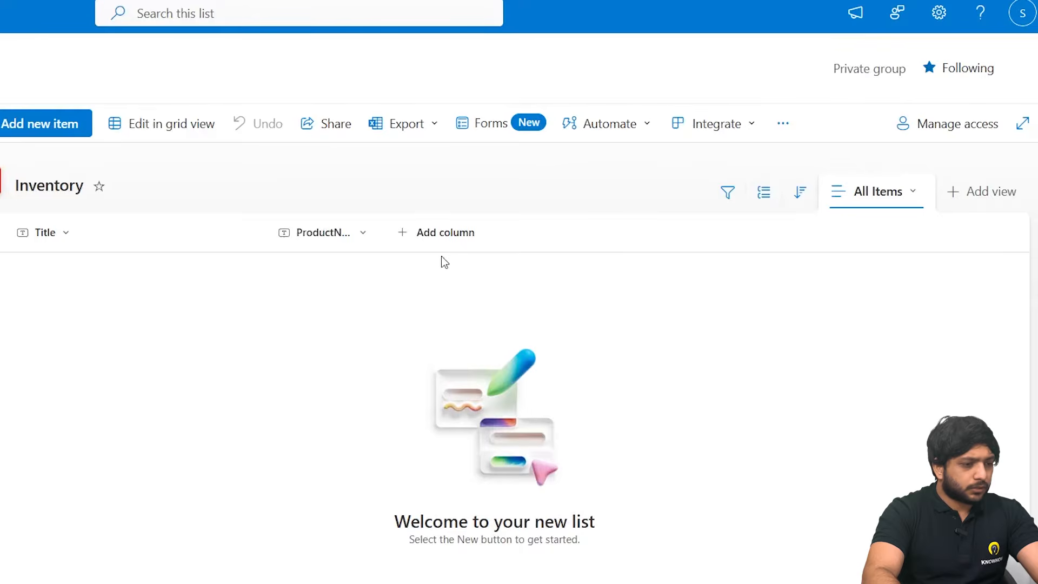
Start a new Choice column named Category in the Inventory list
{"action": "left_click", "coordinate": [431, 244]}
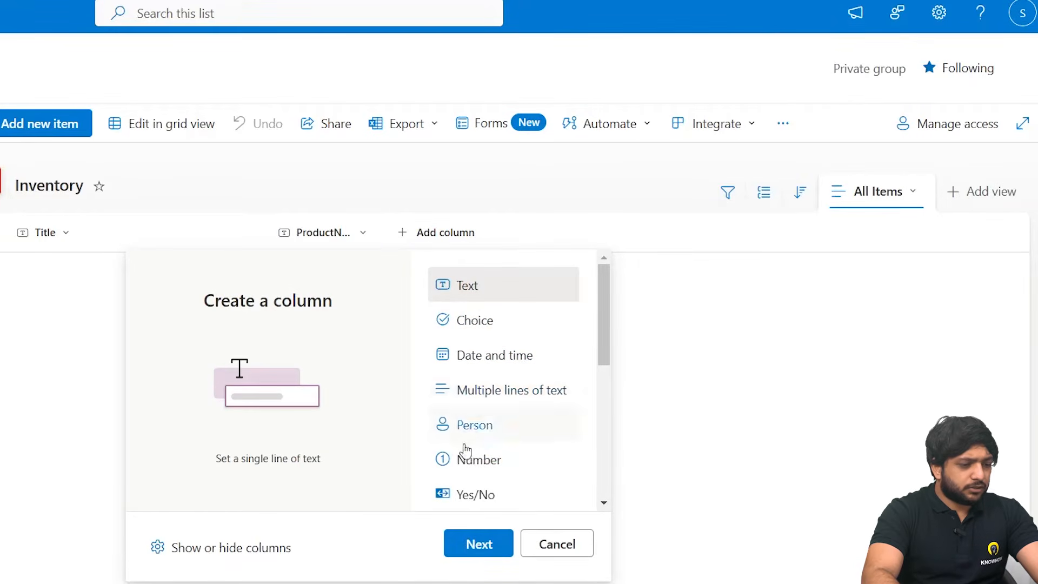
{"action": "left_click", "coordinate": [467, 323]}
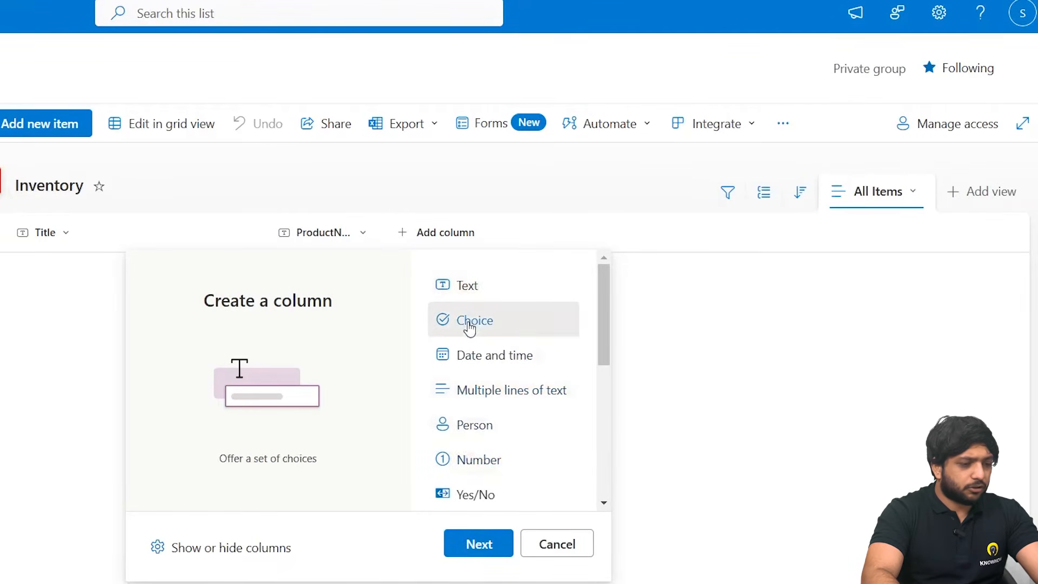
{"action": "left_click", "coordinate": [477, 545]}
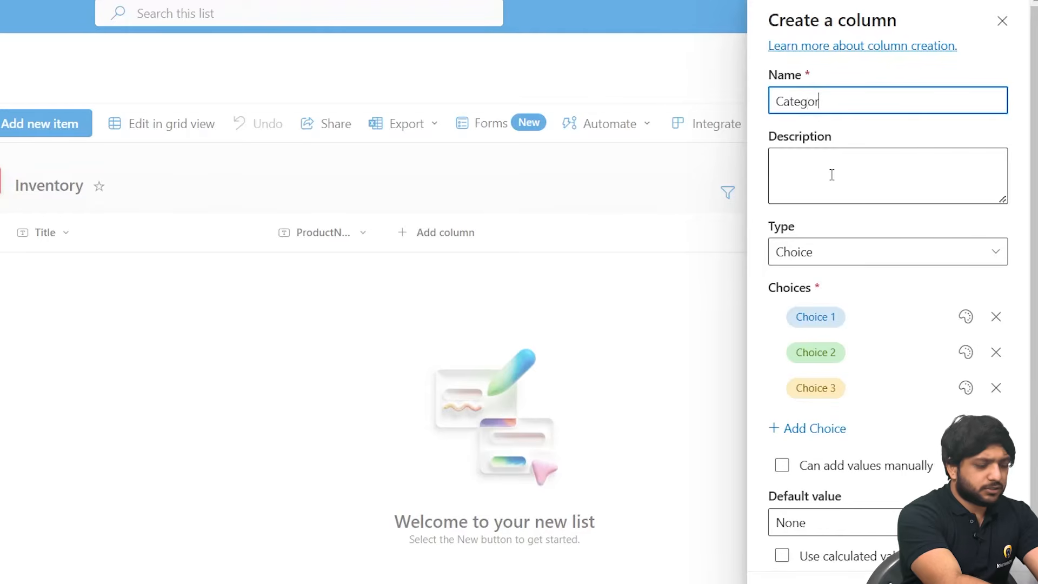
Define the Category column's choices as Furniture, Accessories and Electronics, and save the column
{"action": "left_click", "coordinate": [834, 316]}
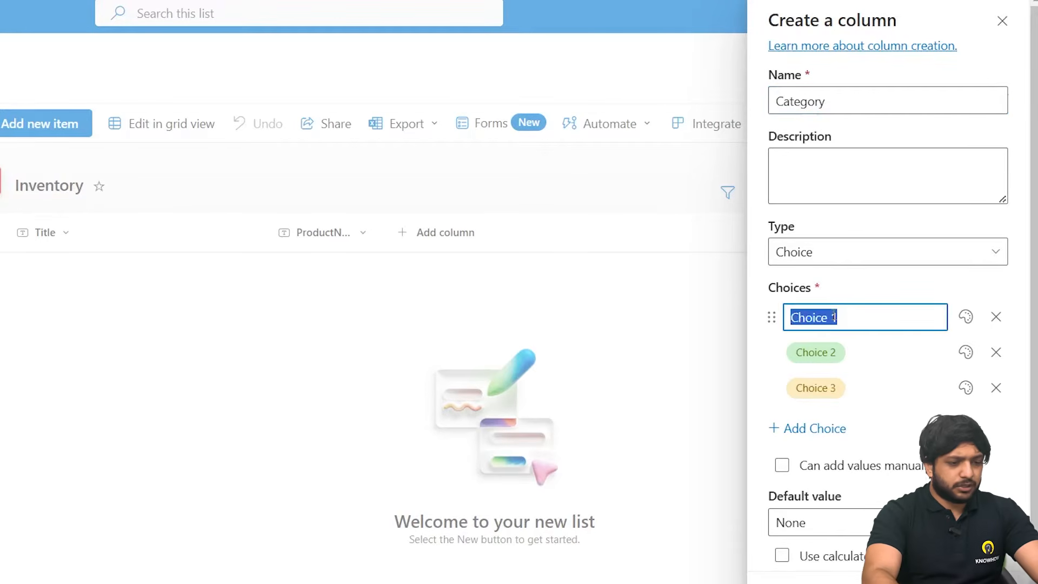
{"action": "type", "text": "Furniture"}
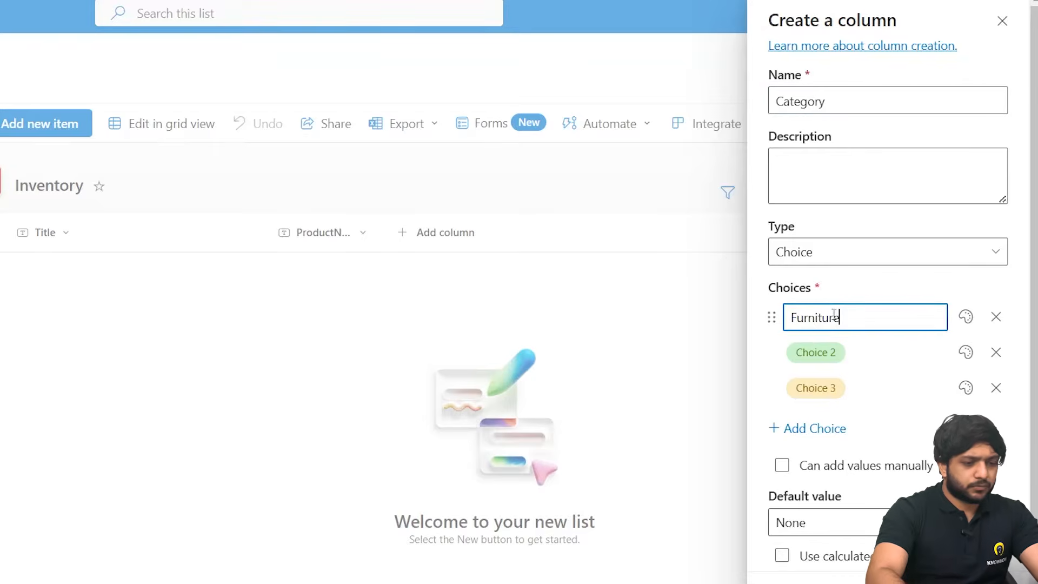
{"action": "left_click", "coordinate": [805, 354]}
{"action": "type", "text": "Access"}
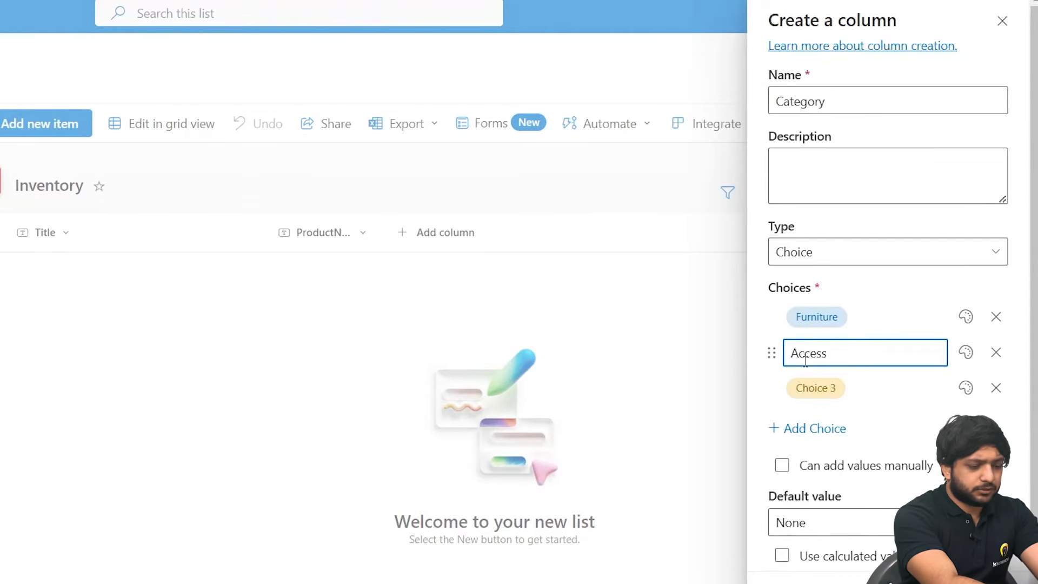
{"action": "type", "text": "ories"}
{"action": "left_click", "coordinate": [843, 389]}
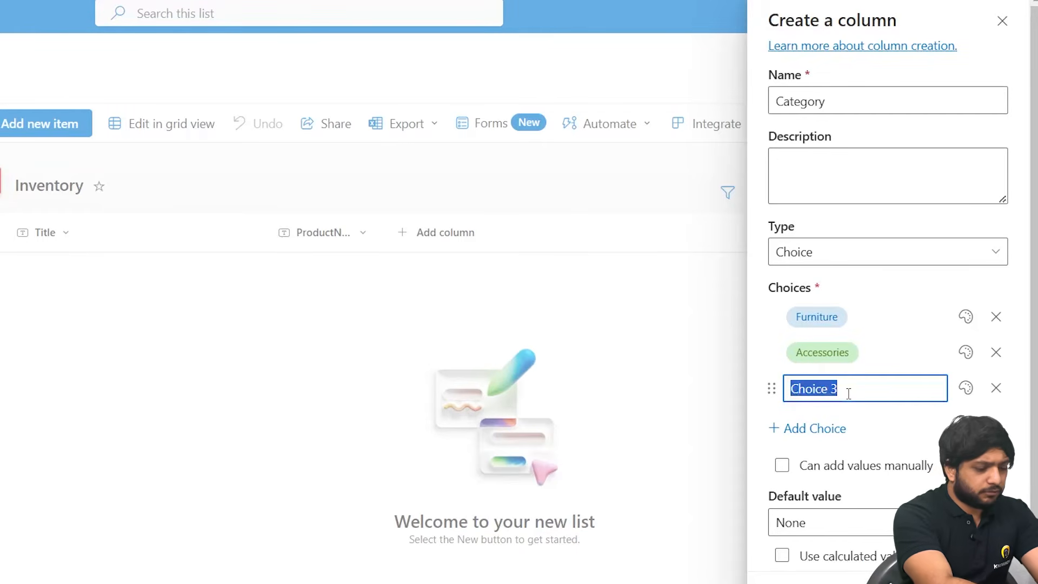
{"action": "type", "text": "Electronics"}
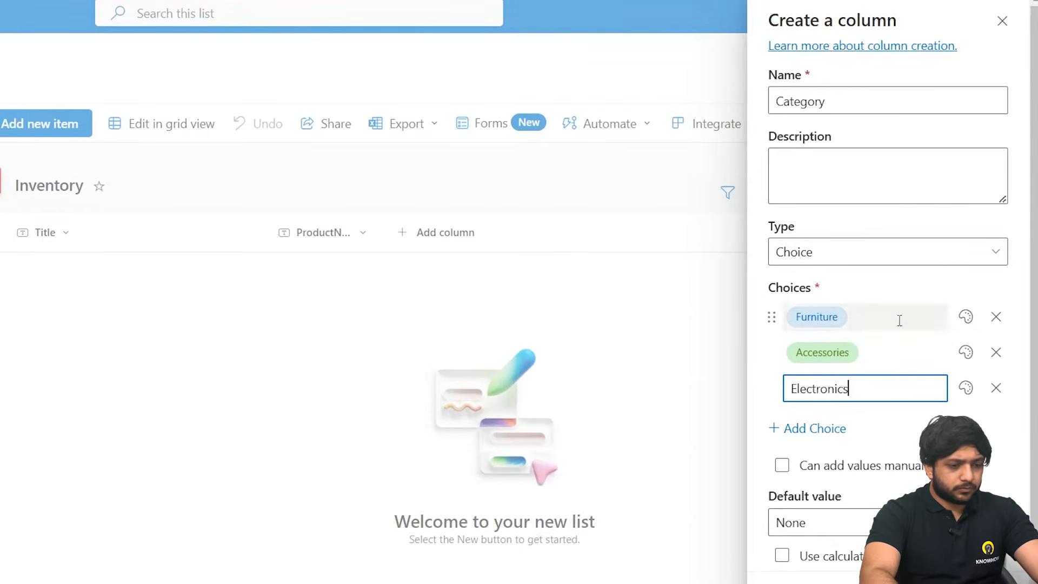
{"action": "left_click", "coordinate": [783, 415]}
{"action": "scroll", "coordinate": [789, 487], "scroll_direction": "down", "scroll_amount": 1}
{"action": "left_click", "coordinate": [793, 557]}
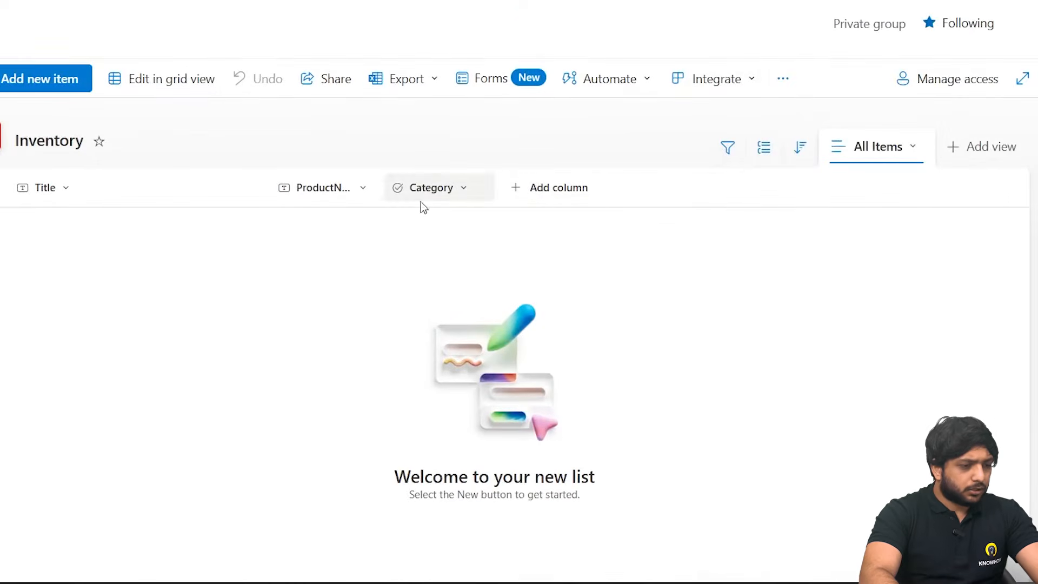
Add a Number column named Quantity to the Inventory list
{"action": "left_click", "coordinate": [547, 192]}
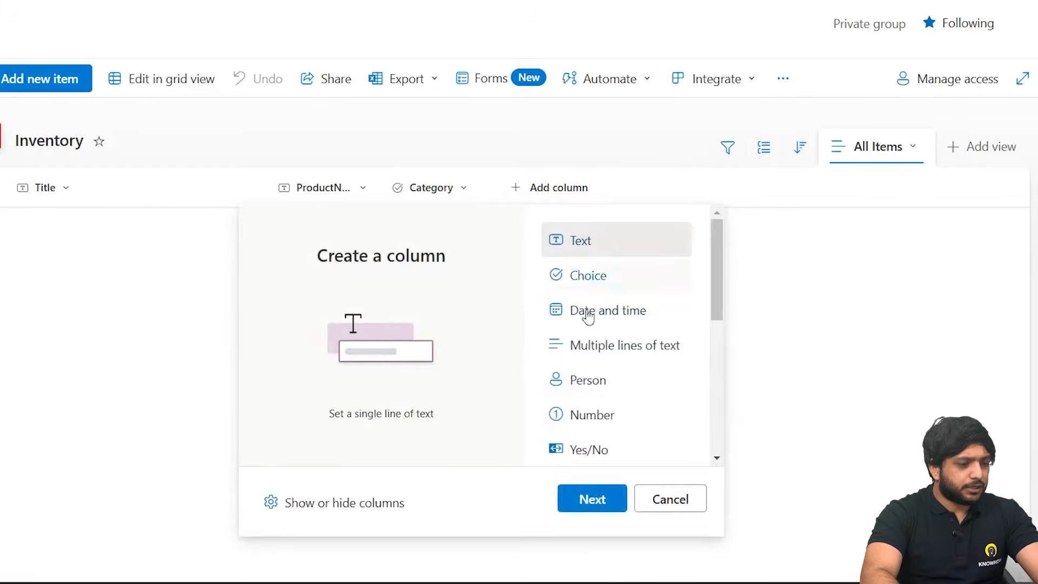
{"action": "left_click", "coordinate": [572, 417]}
{"action": "left_click", "coordinate": [574, 500]}
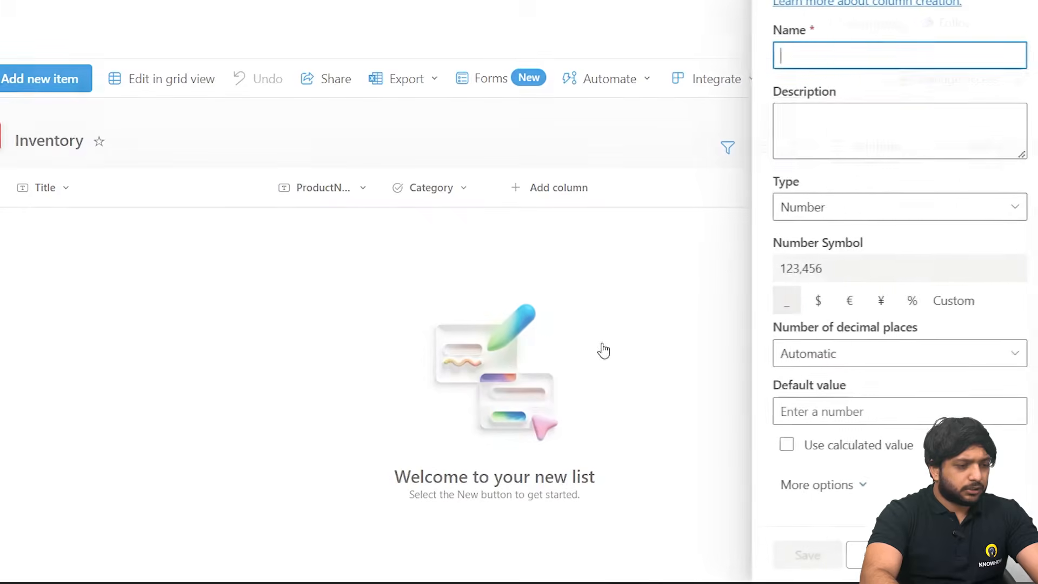
{"action": "type", "text": "Wu"}
{"action": "key", "text": "BackSpace"}
{"action": "key", "text": "BackSpace"}
{"action": "type", "text": "Quantity"}
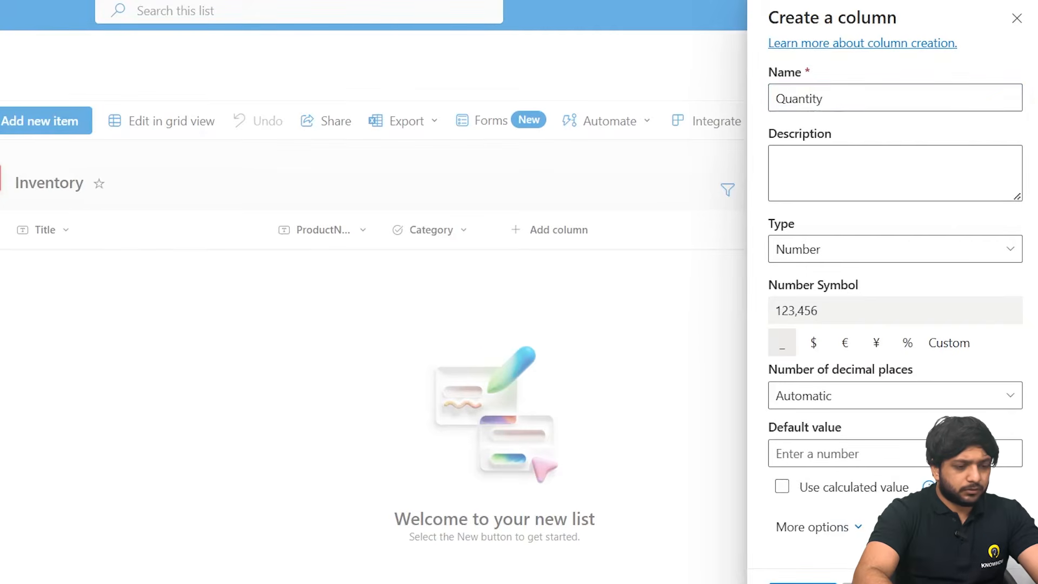
{"action": "left_click", "coordinate": [803, 581]}
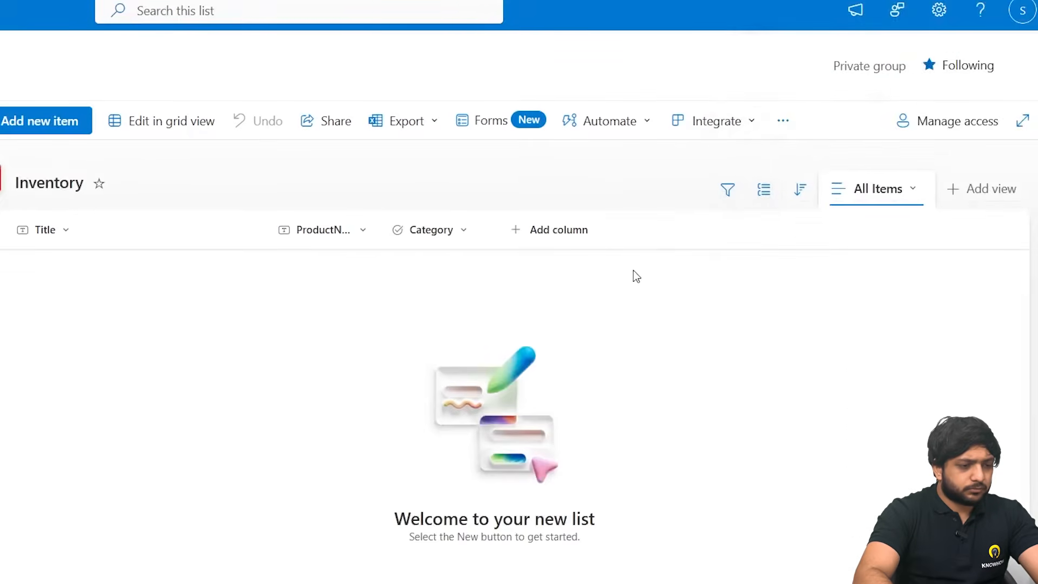
Add a Number column named ReorderLevel to the Inventory list
{"action": "left_click", "coordinate": [700, 237]}
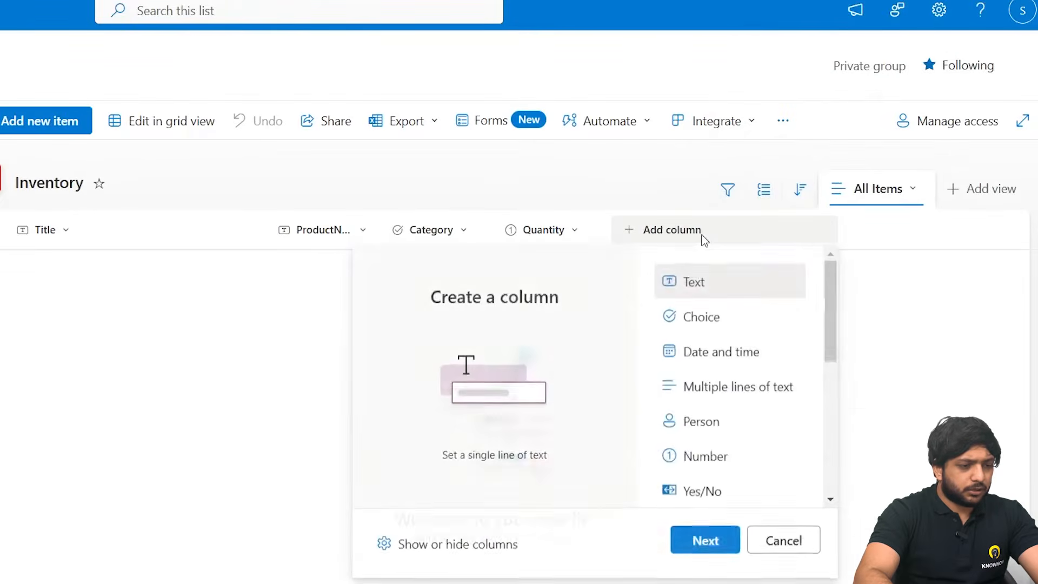
{"action": "left_click", "coordinate": [702, 456]}
{"action": "left_click", "coordinate": [681, 553]}
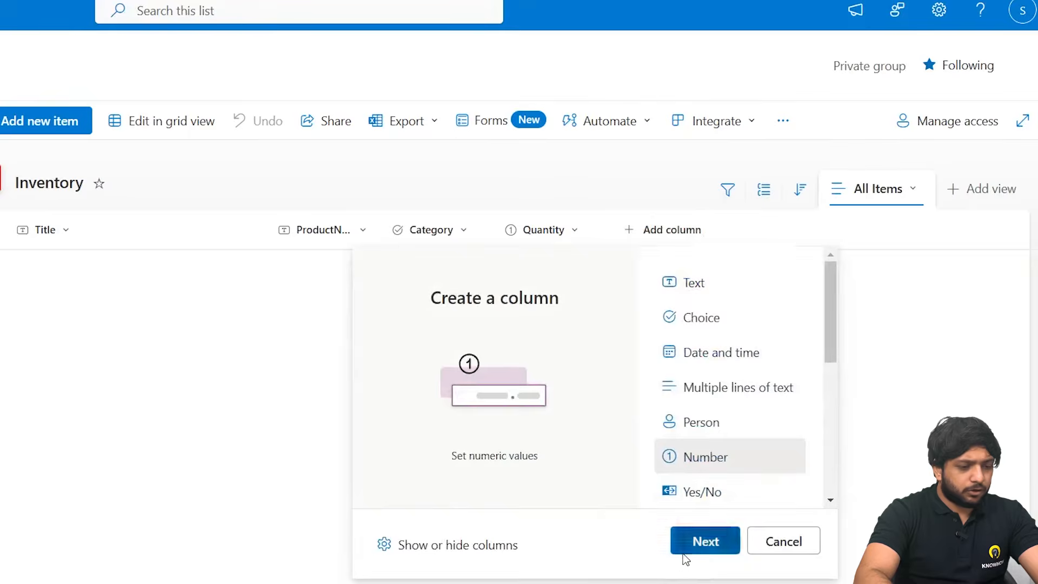
{"action": "type", "text": "Reor"}
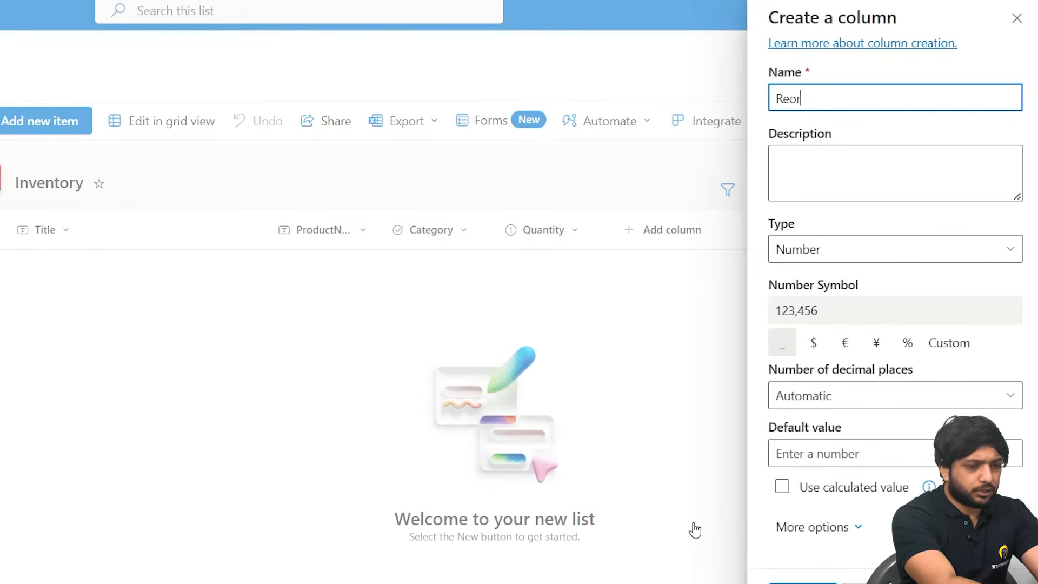
{"action": "type", "text": "derLev"}
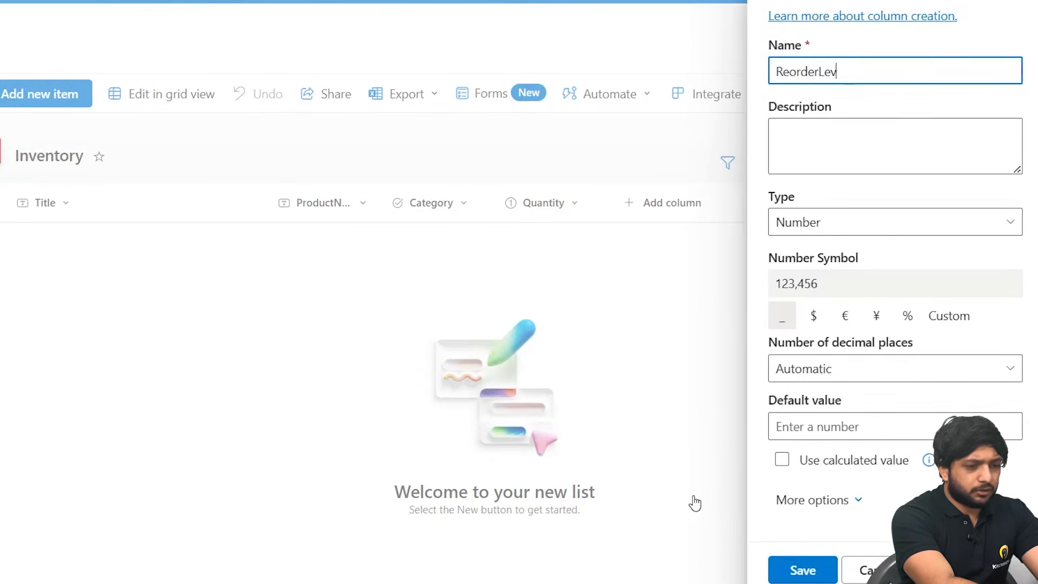
{"action": "left_click", "coordinate": [832, 557]}
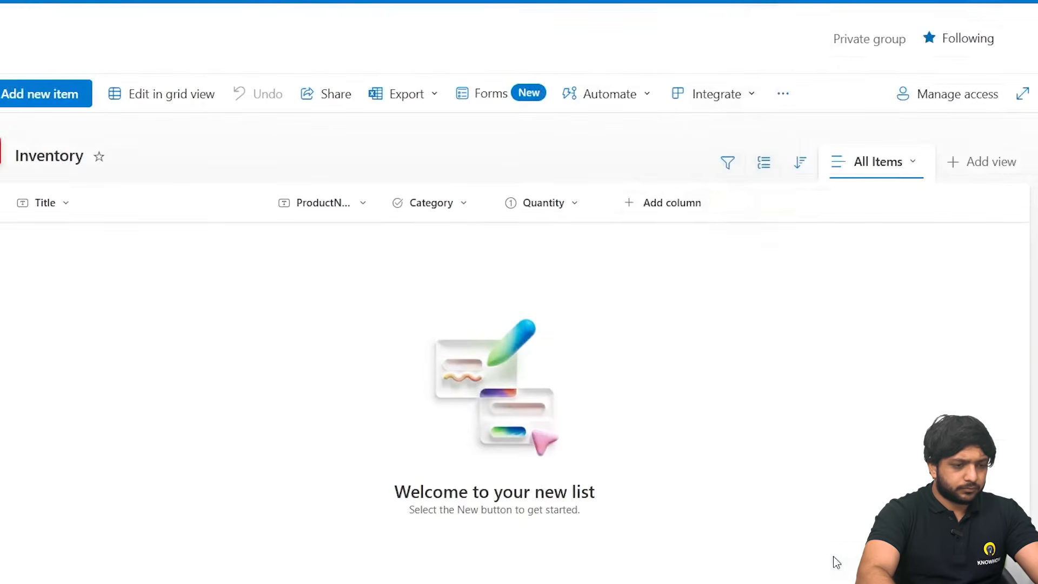
Hide the Title column from the Inventory list's All Items view
{"action": "left_click", "coordinate": [184, 203]}
{"action": "mouse_move", "coordinate": [88, 357]}
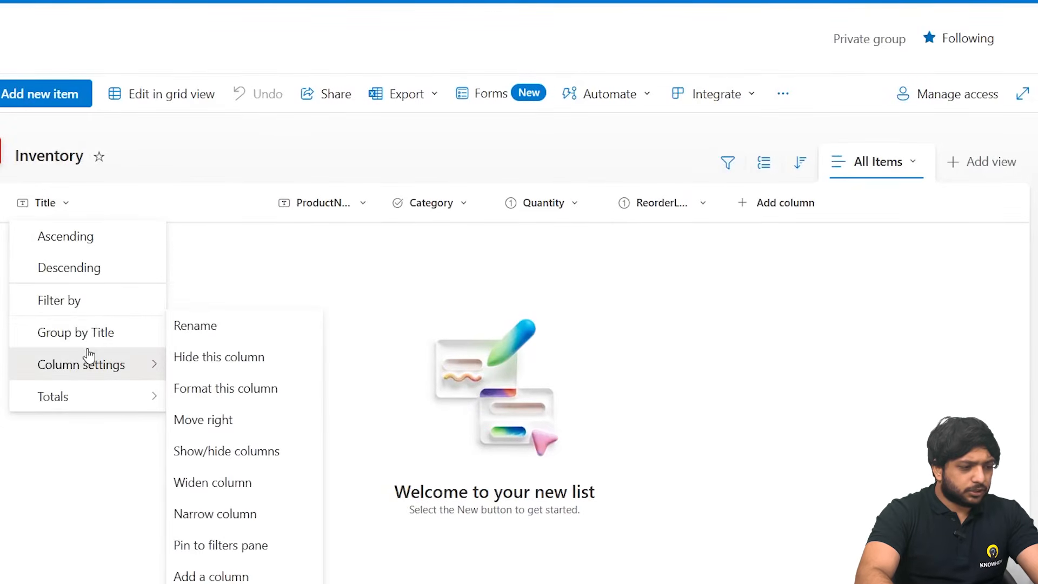
{"action": "left_click", "coordinate": [209, 359]}
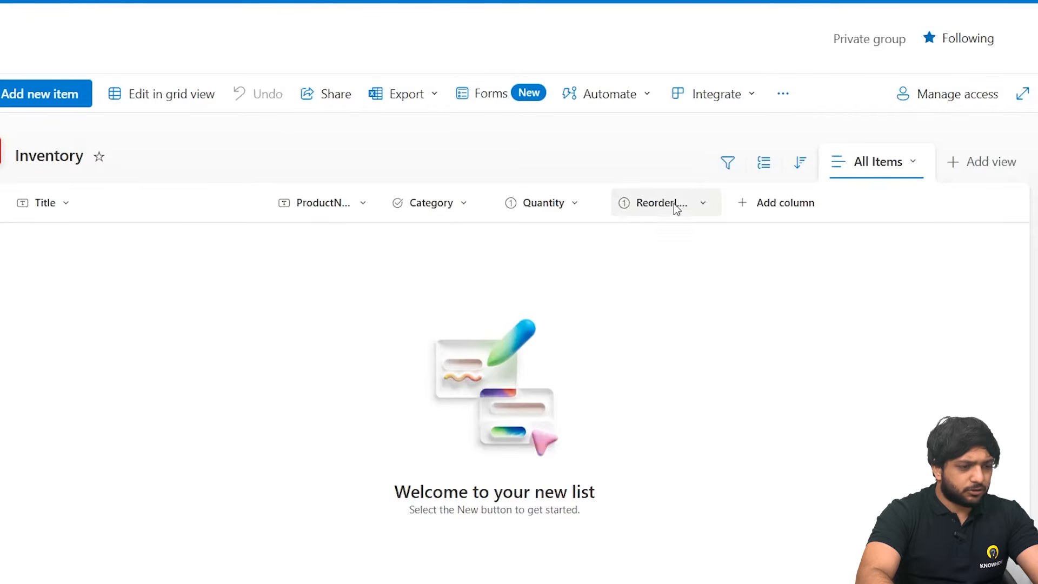
Edit the view columns of the Inventory list and select the ID column for display
{"action": "left_click", "coordinate": [413, 206]}
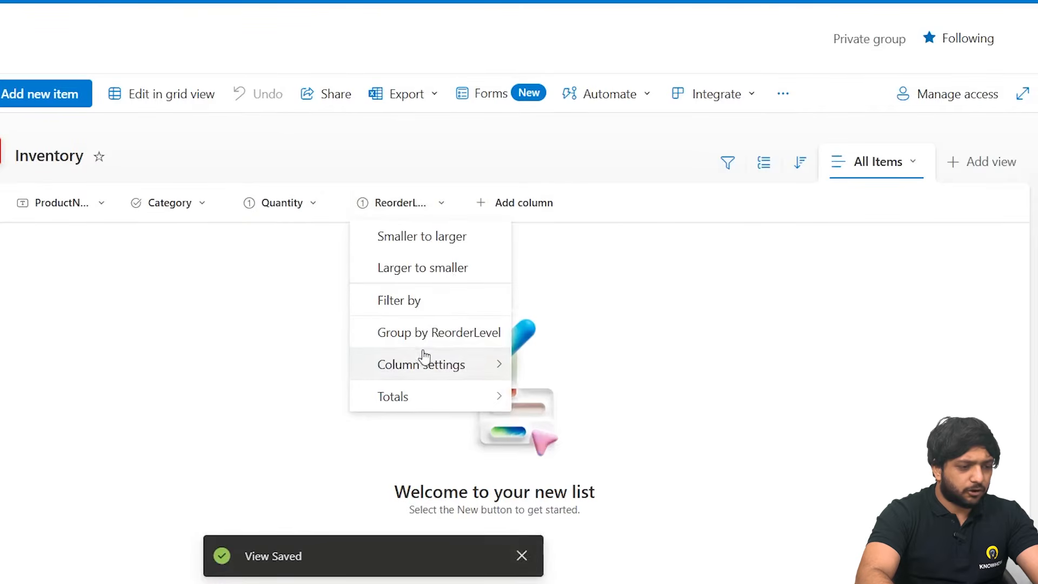
{"action": "mouse_move", "coordinate": [421, 359]}
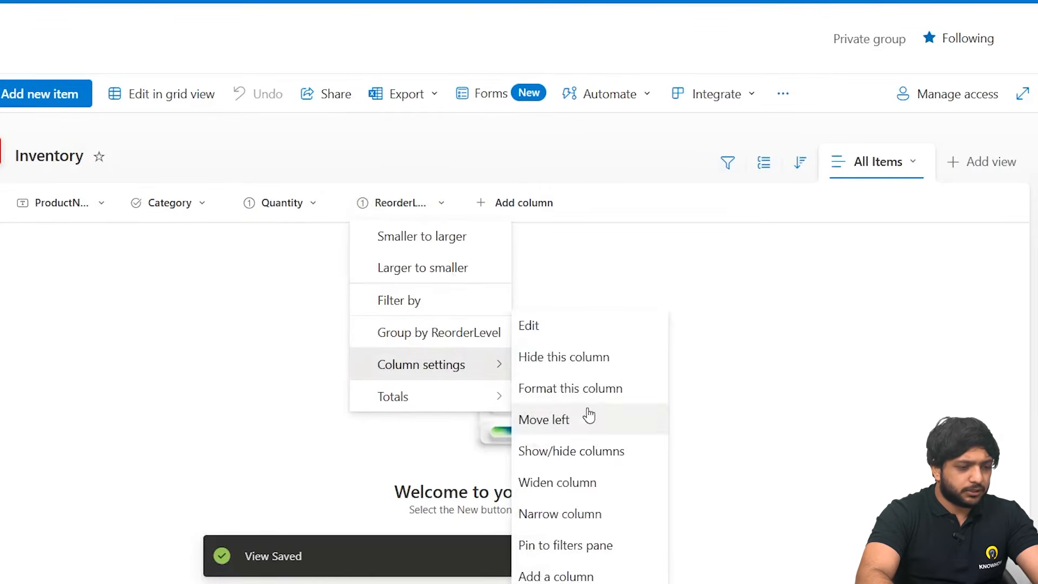
{"action": "left_click", "coordinate": [542, 452]}
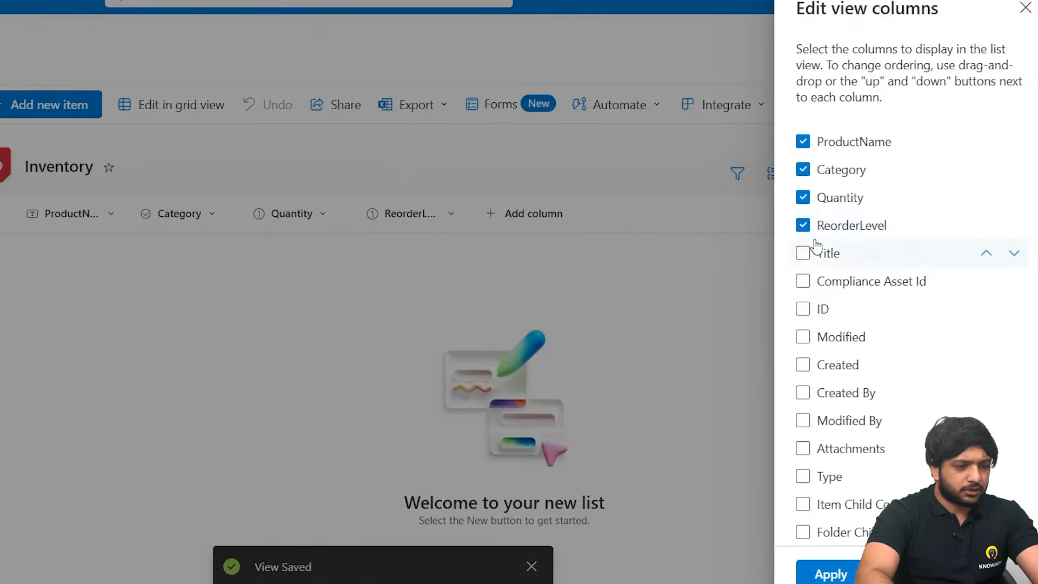
{"action": "left_click", "coordinate": [801, 312]}
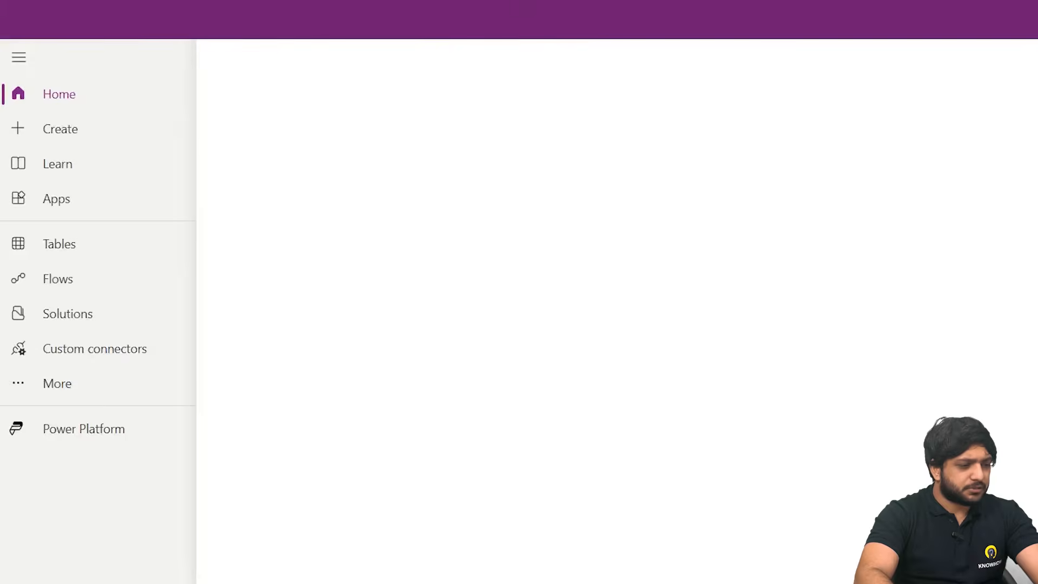
In Power Apps, create a blank canvas app named InventoryManagement in Tablet format
{"action": "left_click", "coordinate": [112, 130]}
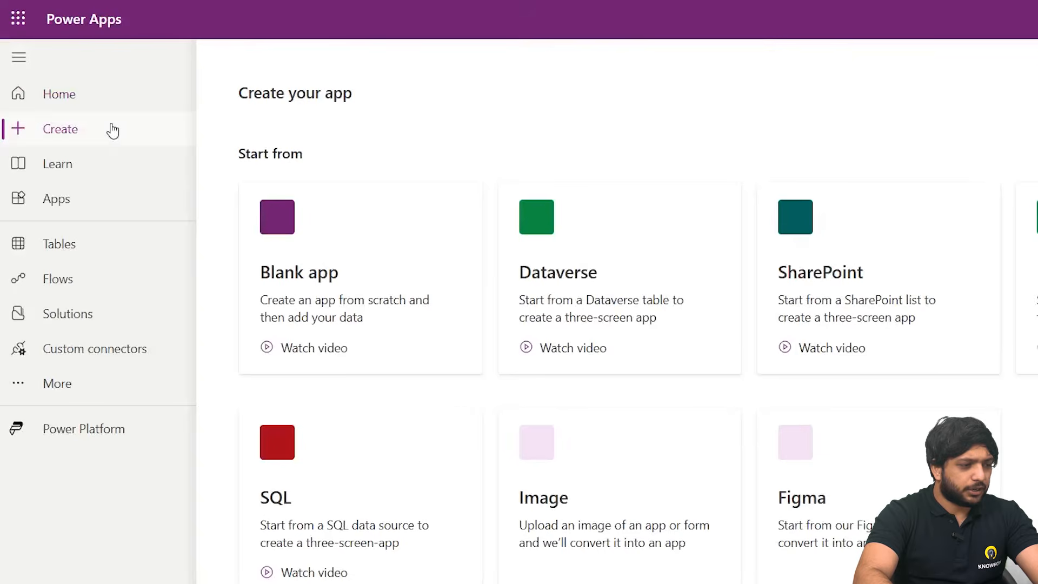
{"action": "left_click", "coordinate": [331, 239]}
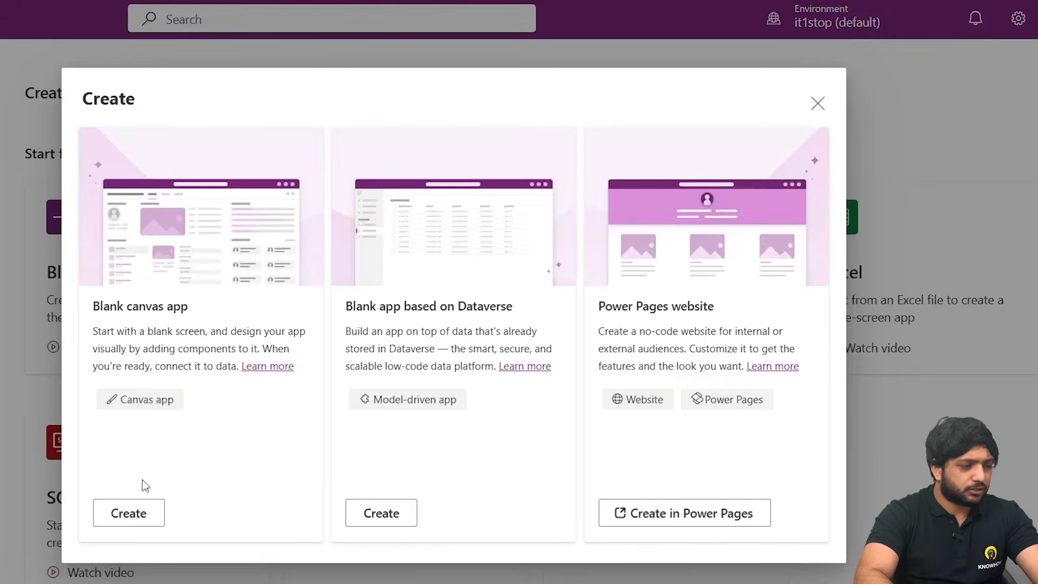
{"action": "left_click", "coordinate": [152, 510]}
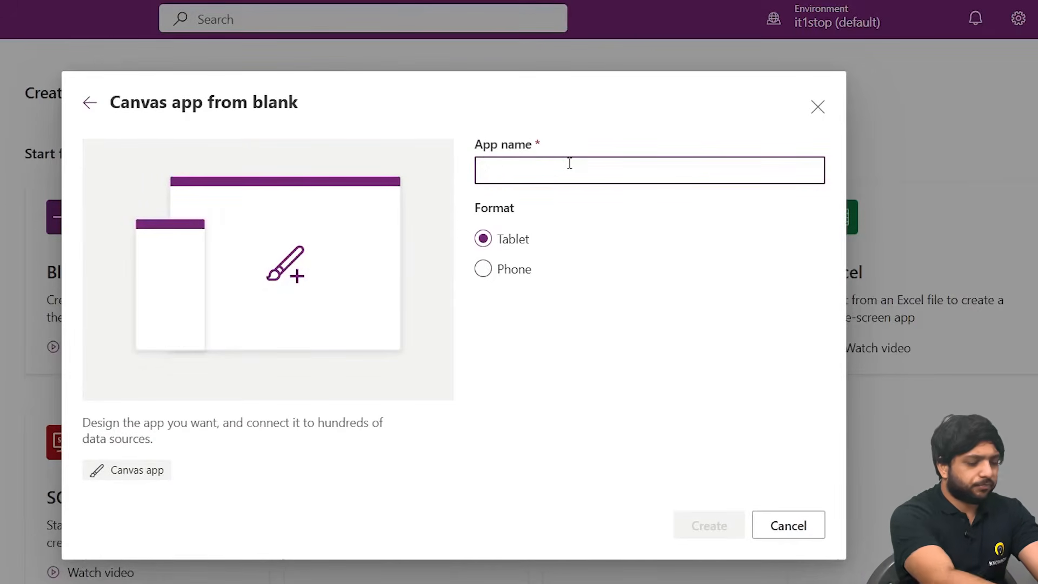
{"action": "type", "text": "Invaen"}
{"action": "key", "text": "BackSpace"}
{"action": "key", "text": "BackSpace"}
{"action": "key", "text": "BackSpace"}
{"action": "type", "text": "ntoryManagement"}
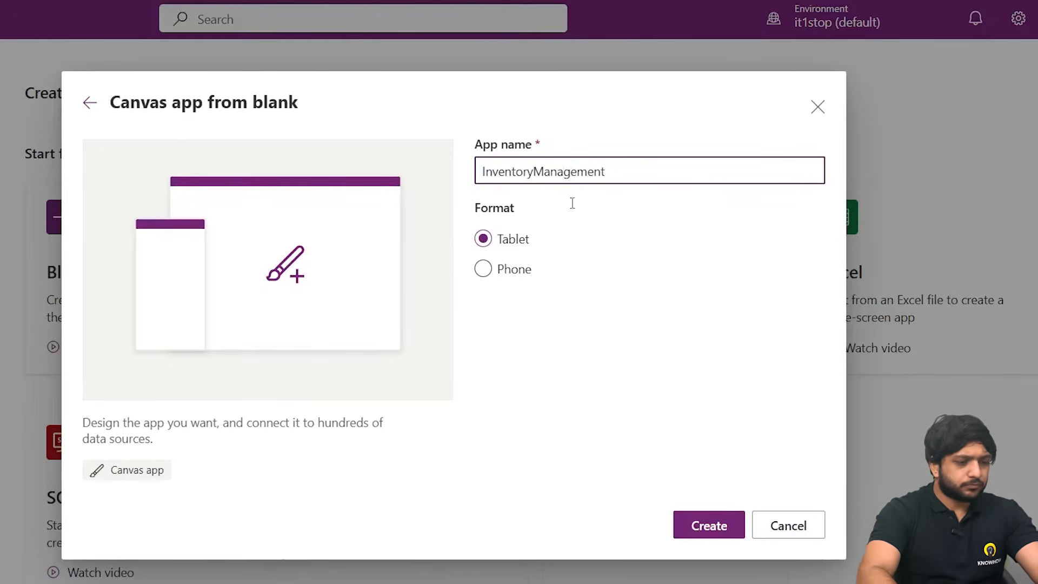
{"action": "left_click", "coordinate": [709, 528]}
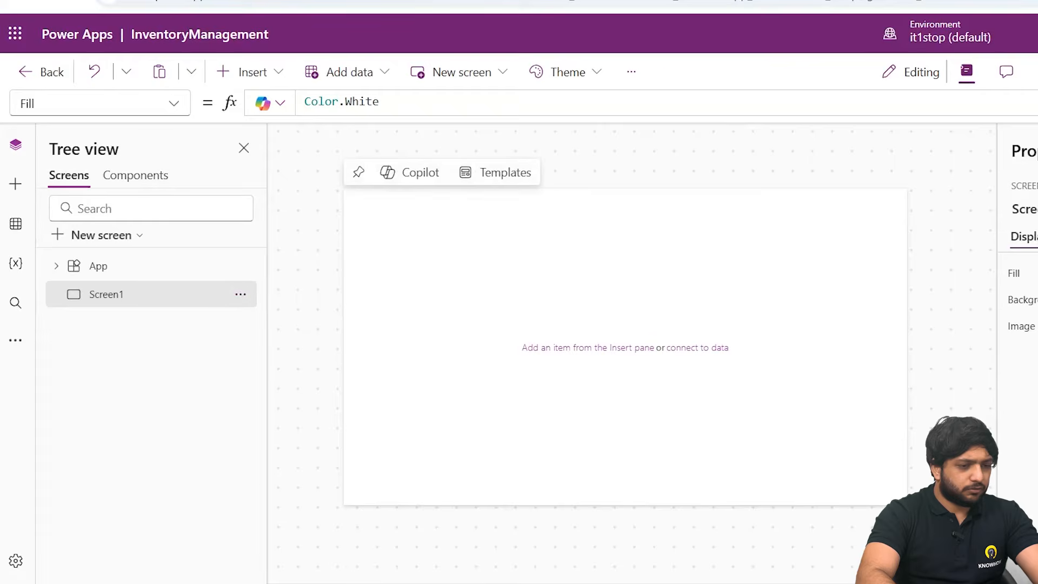
Rename the app's first screen, Screen1, as Products
{"action": "left_click", "coordinate": [1024, 209]}
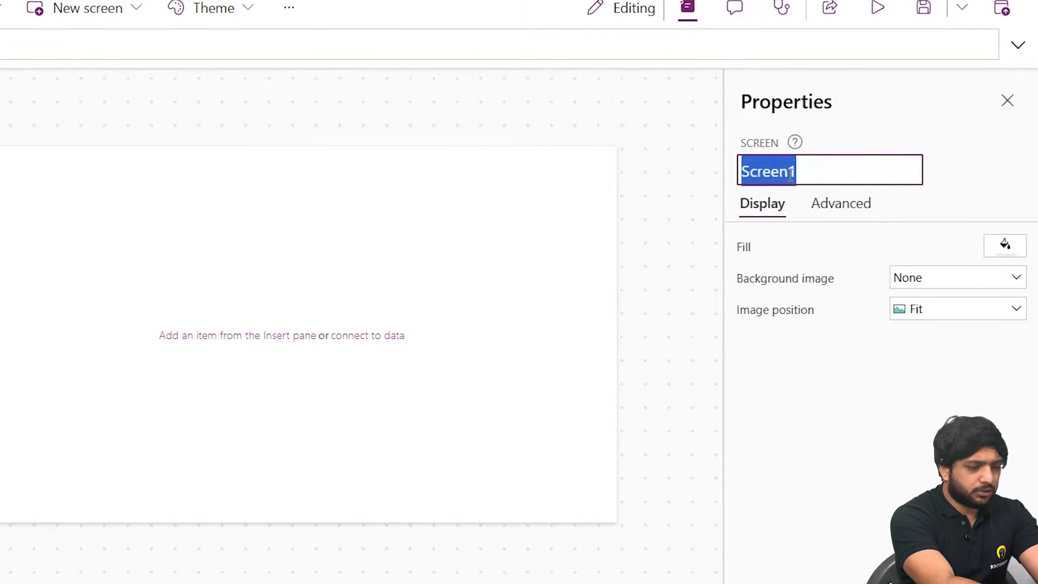
{"action": "type", "text": "Products"}
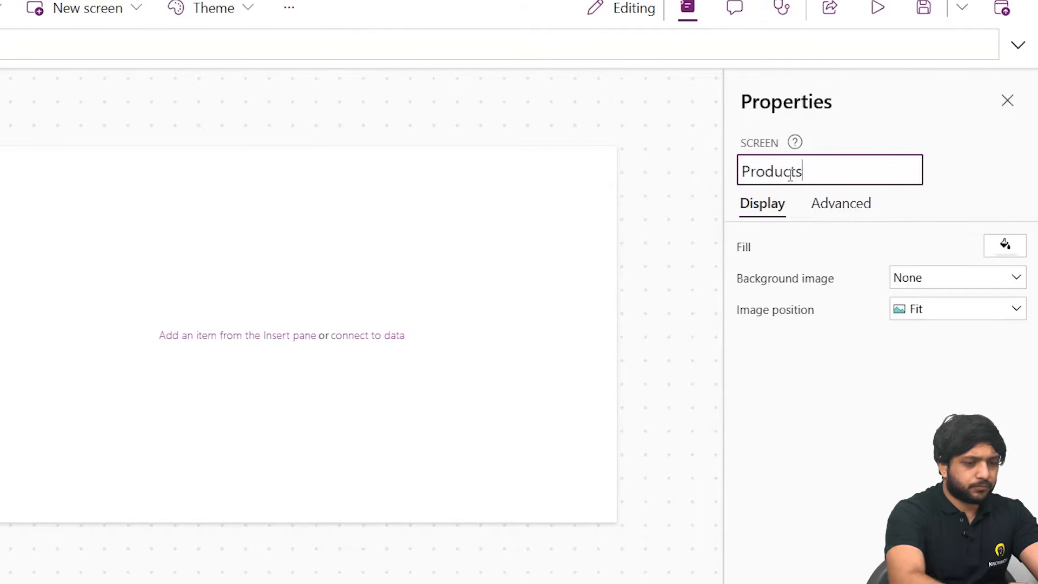
Insert a rectangle on the Products screen and delete the stray date picker
{"action": "left_click", "coordinate": [931, 153]}
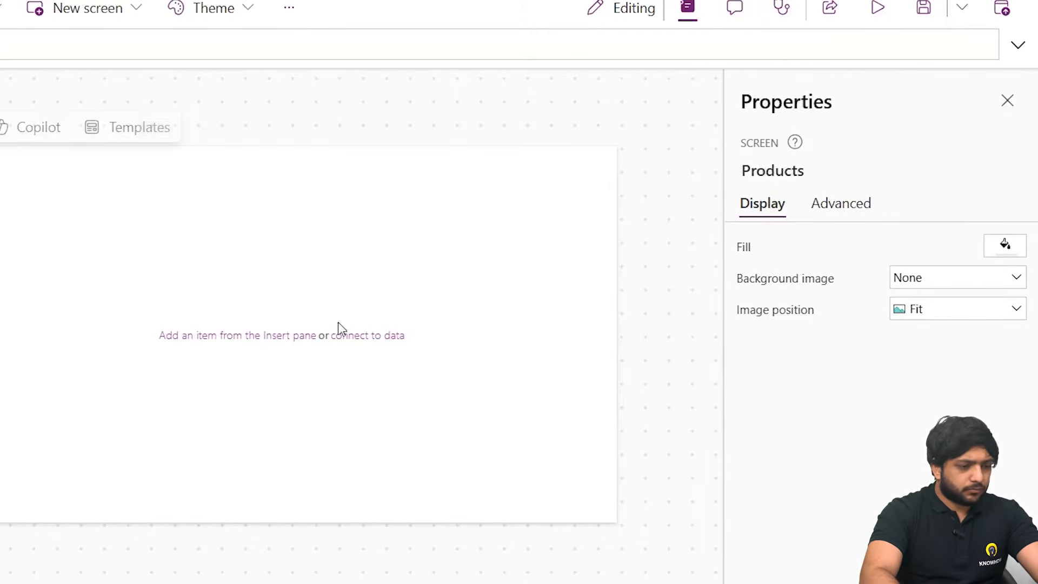
{"action": "left_click", "coordinate": [16, 141]}
{"action": "left_click", "coordinate": [98, 382]}
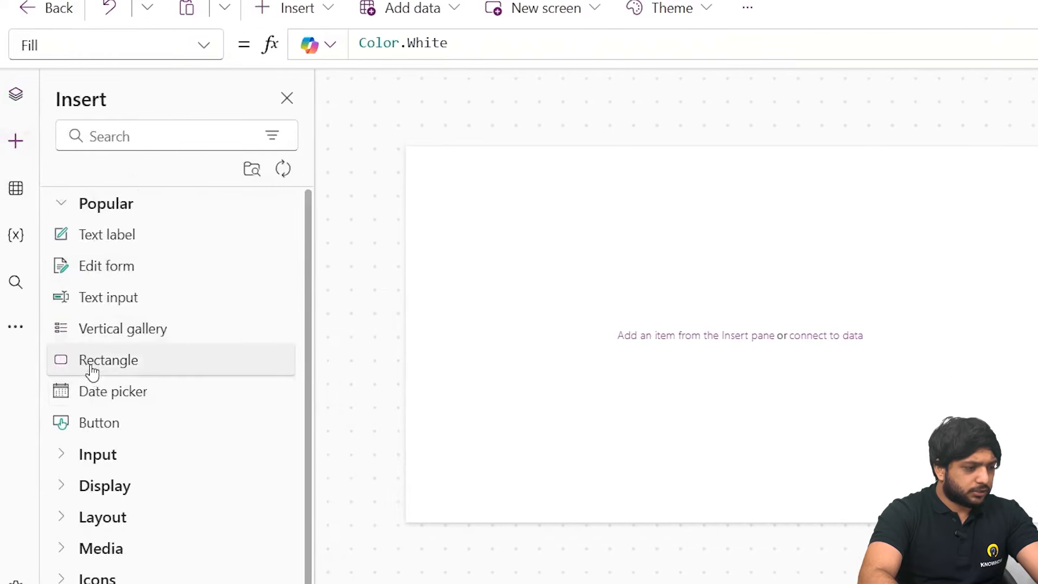
{"action": "left_click", "coordinate": [92, 367]}
{"action": "left_click", "coordinate": [536, 175]}
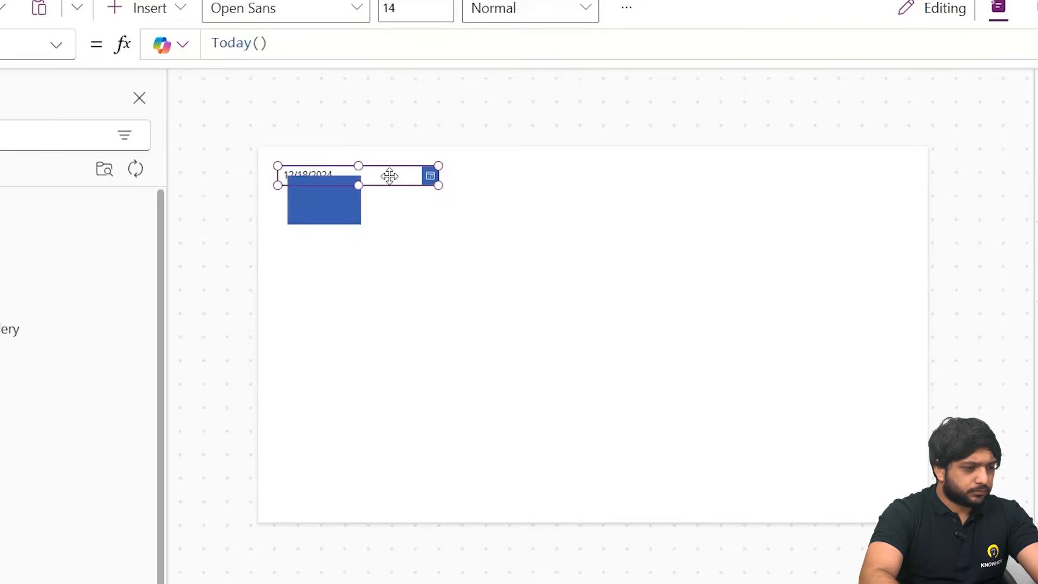
{"action": "key", "text": "Delete"}
Move the rectangle to the screen's top-left corner and resize it into a thin header bar spanning the full width
{"action": "left_click_drag", "start_coordinate": [471, 200], "coordinate": [404, 142]}
{"action": "left_click_drag", "start_coordinate": [480, 170], "coordinate": [927, 170]}
{"action": "left_click_drag", "start_coordinate": [593, 196], "coordinate": [593, 179]}
{"action": "left_click", "coordinate": [354, 220]}
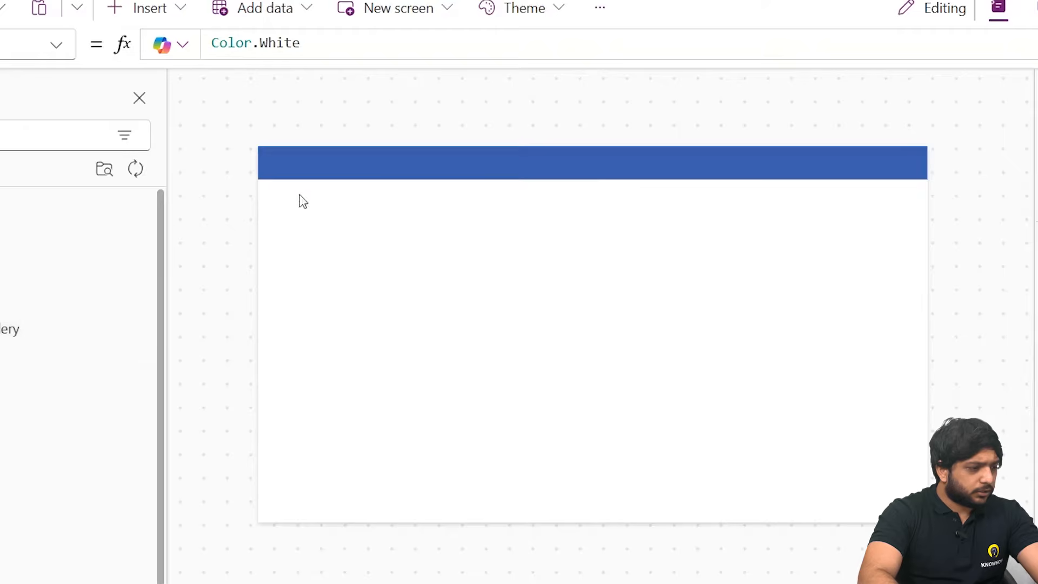
Duplicate the blue header bar and place the copy below it, leaving a white gap between the two bars
{"action": "right_click", "coordinate": [328, 172]}
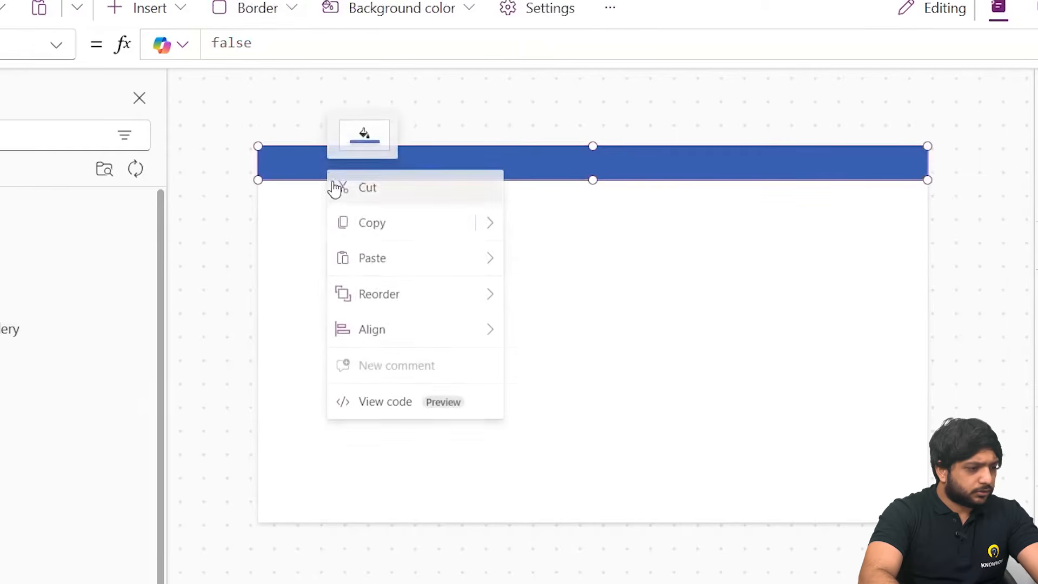
{"action": "left_click", "coordinate": [351, 239]}
{"action": "left_click", "coordinate": [341, 273]}
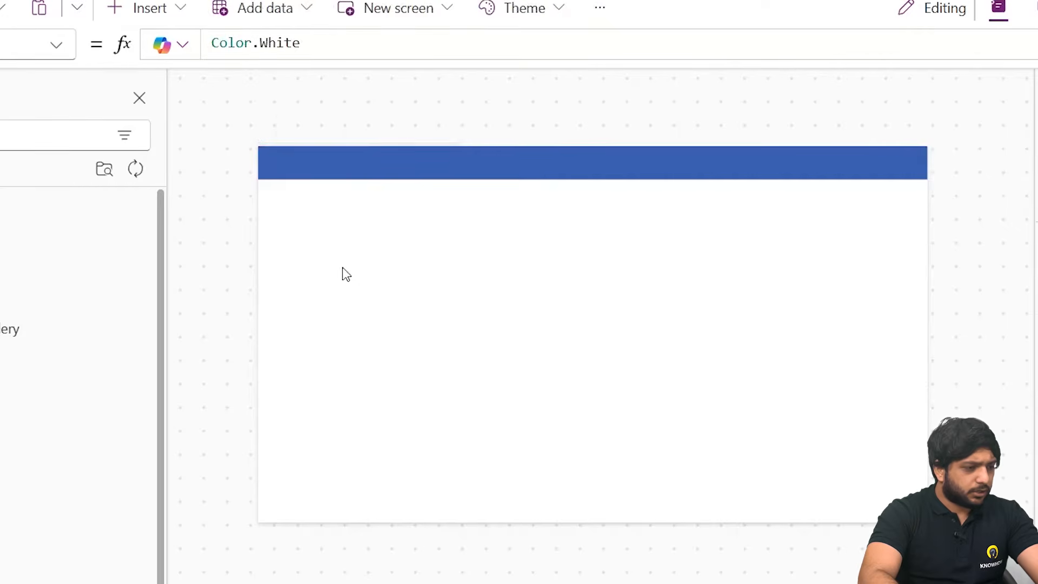
{"action": "key", "text": "ctrl+v"}
{"action": "left_click_drag", "start_coordinate": [363, 180], "coordinate": [361, 258]}
Add a text label in the middle of the header bar with the text Products
{"action": "left_click", "coordinate": [79, 221]}
{"action": "left_click_drag", "start_coordinate": [421, 174], "coordinate": [695, 164]}
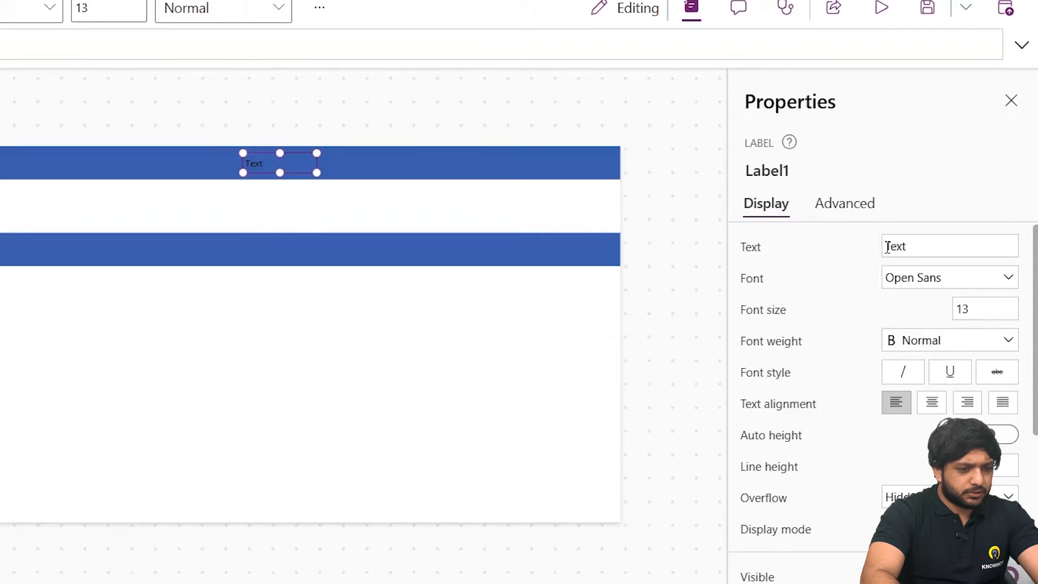
{"action": "double_click", "coordinate": [887, 247]}
{"action": "type", "text": "All Products"}
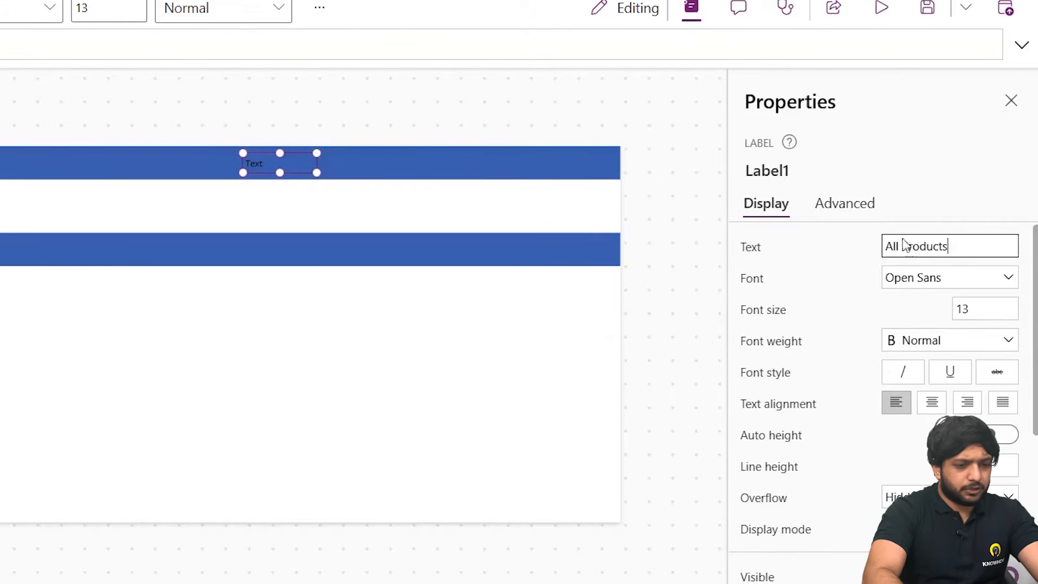
{"action": "key", "text": "BackSpace"}
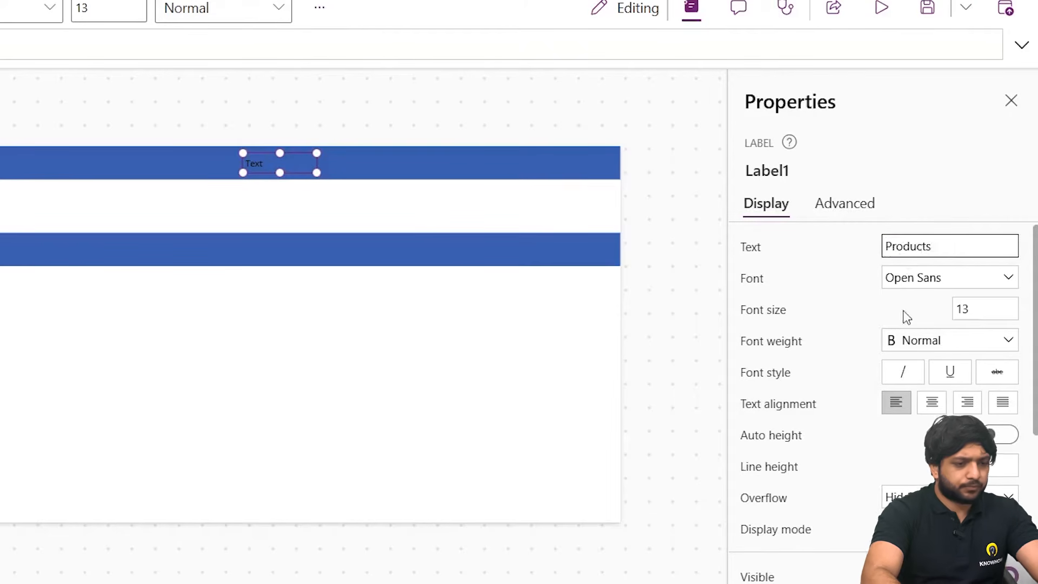
Set the Products label's font size to 21 and its font weight to Bold
{"action": "left_click", "coordinate": [970, 309]}
{"action": "left_click_drag", "start_coordinate": [970, 309], "coordinate": [936, 319]}
{"action": "type", "text": "21"}
{"action": "left_click", "coordinate": [907, 346]}
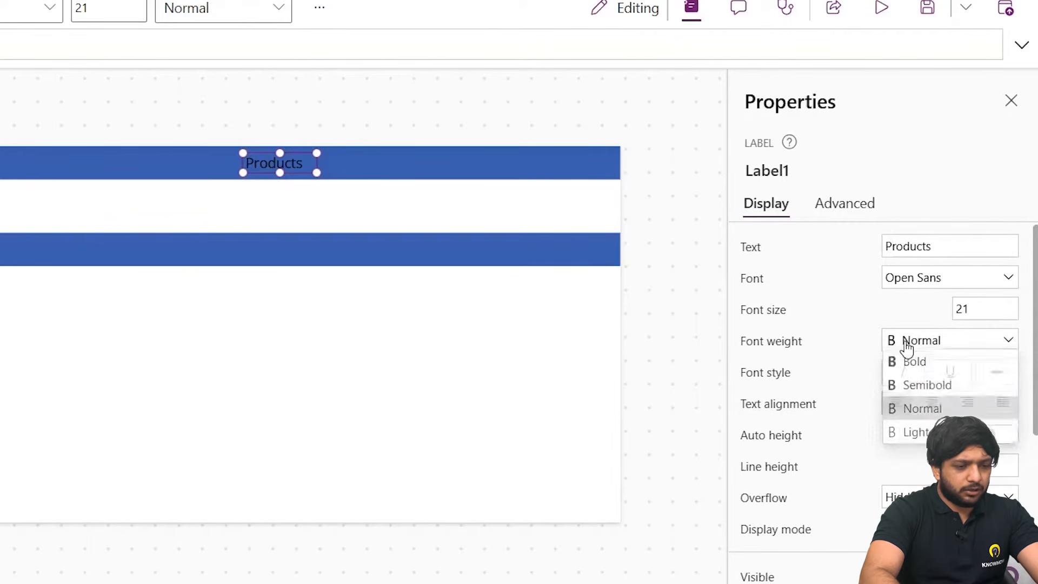
{"action": "left_click", "coordinate": [911, 366]}
Change the Products label's text color to white
{"action": "scroll", "coordinate": [843, 389], "scroll_direction": "down", "scroll_amount": 2}
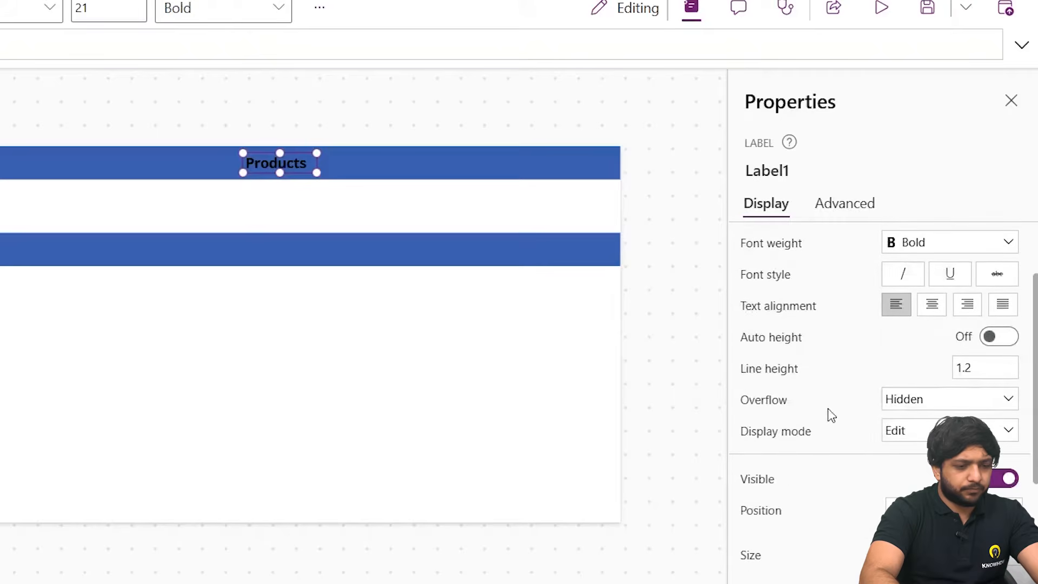
{"action": "scroll", "coordinate": [830, 410], "scroll_direction": "down", "scroll_amount": 2}
{"action": "scroll", "coordinate": [911, 377], "scroll_direction": "up", "scroll_amount": 2}
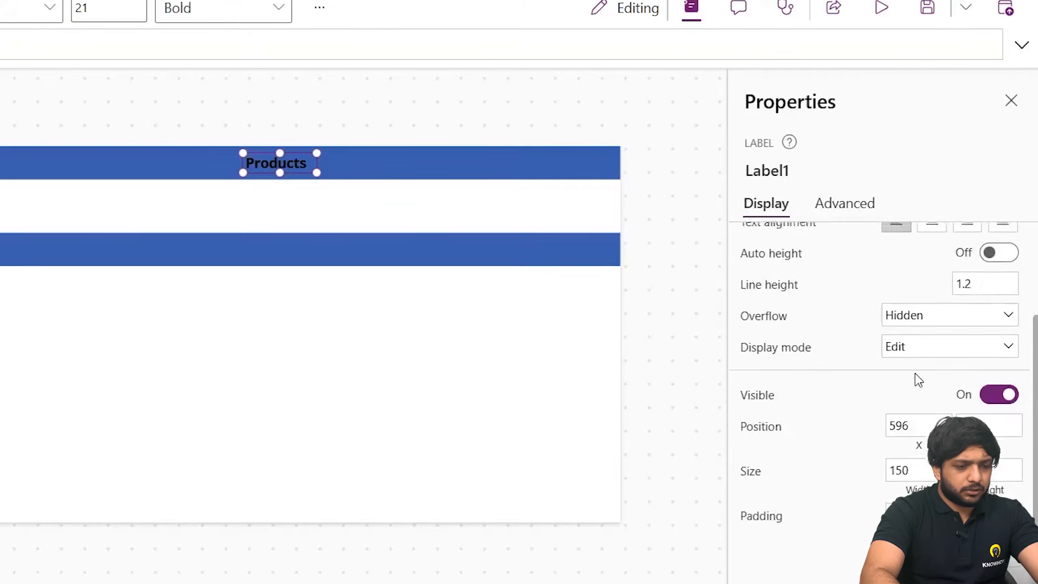
{"action": "scroll", "coordinate": [885, 336], "scroll_direction": "down", "scroll_amount": 6}
{"action": "left_click", "coordinate": [941, 370]}
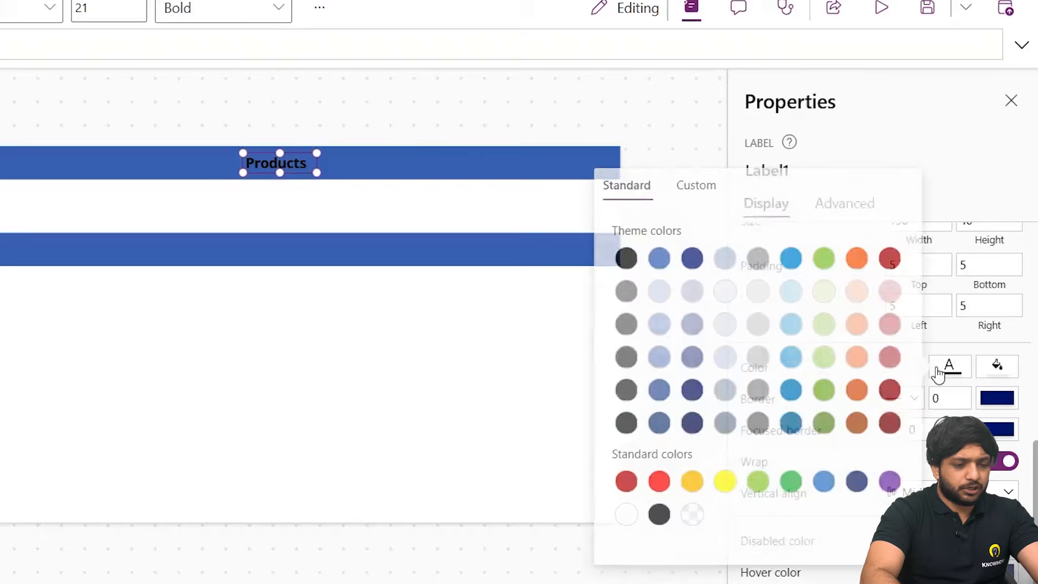
{"action": "left_click", "coordinate": [622, 515]}
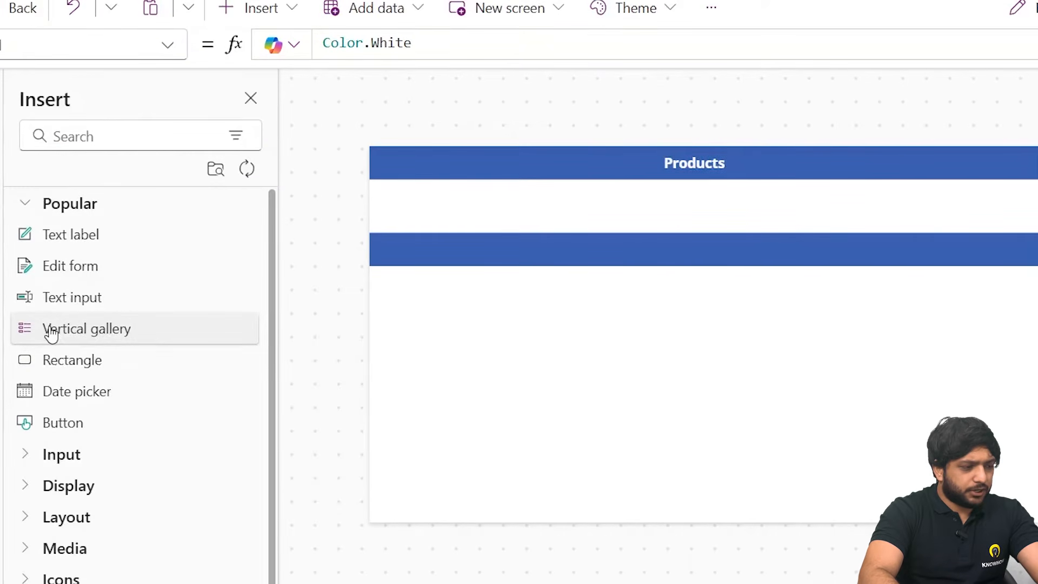
Insert a vertical gallery and connect it to the Inventory list on the Talent Hooks SharePoint site
{"action": "left_click", "coordinate": [52, 333]}
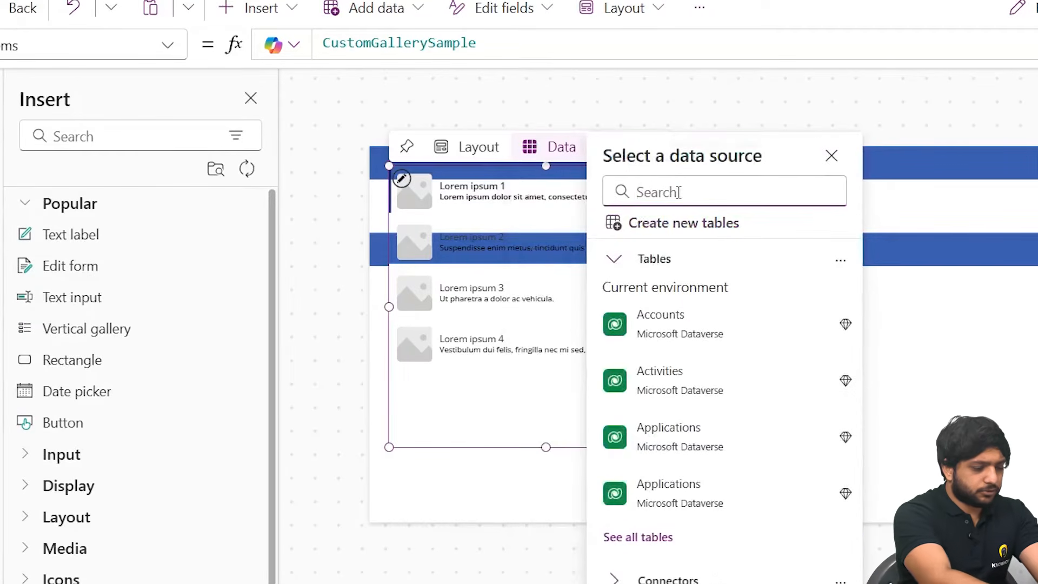
{"action": "type", "text": "sharepoin"}
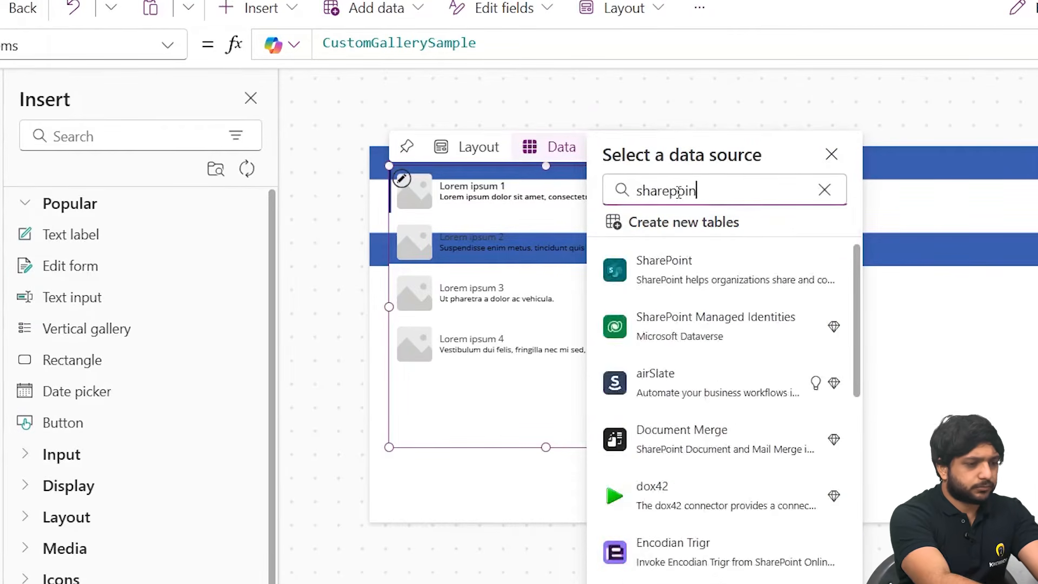
{"action": "left_click", "coordinate": [663, 268]}
{"action": "left_click", "coordinate": [686, 276]}
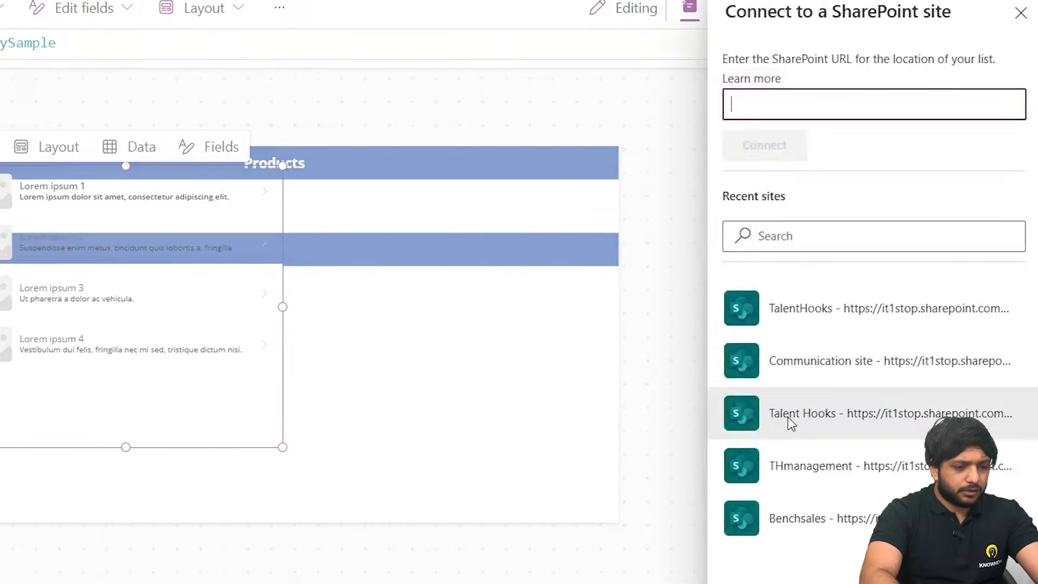
{"action": "left_click", "coordinate": [787, 416]}
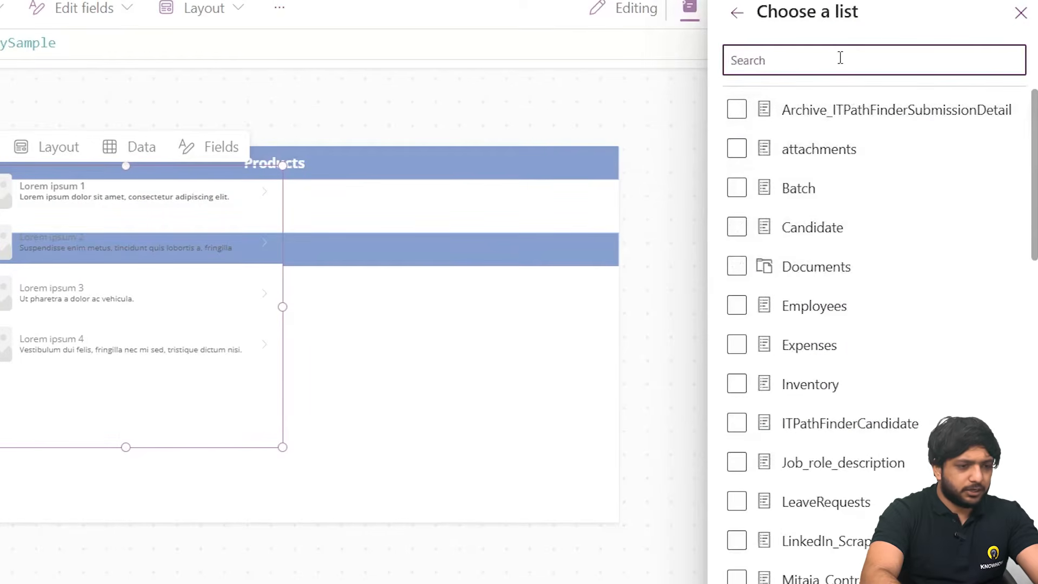
{"action": "type", "text": "Inven"}
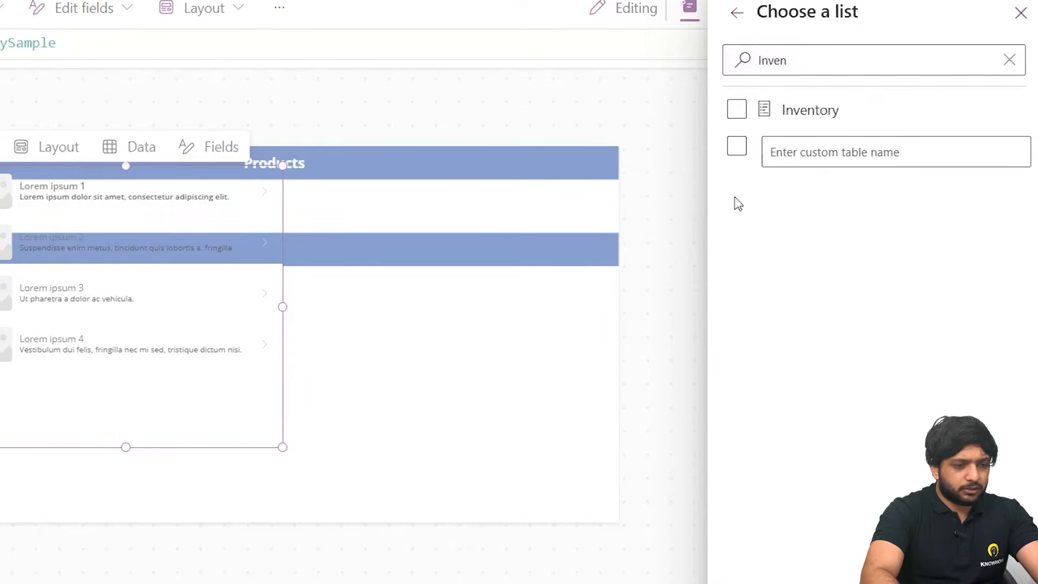
{"action": "left_click", "coordinate": [737, 110]}
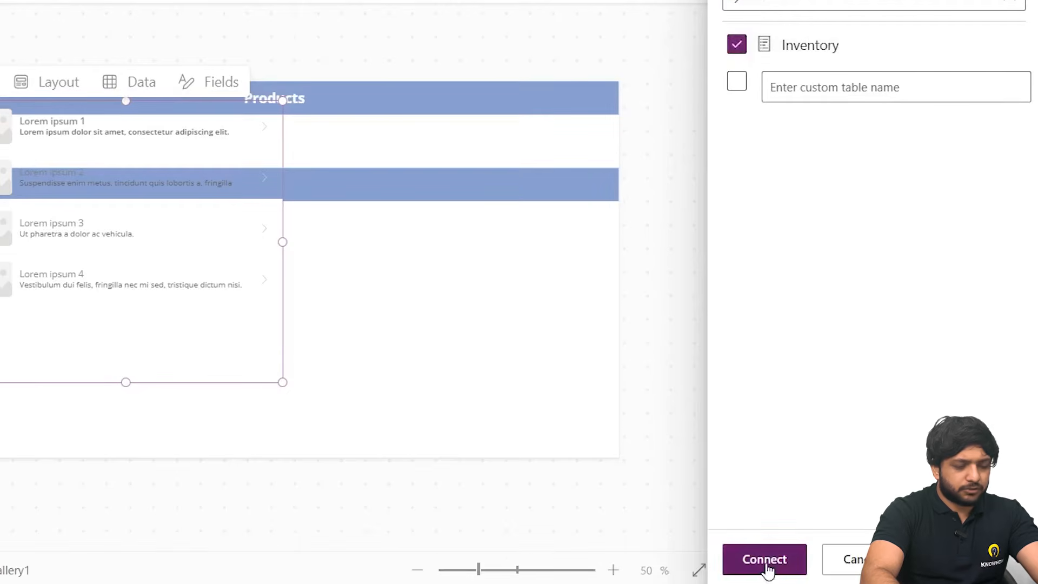
{"action": "left_click", "coordinate": [764, 559]}
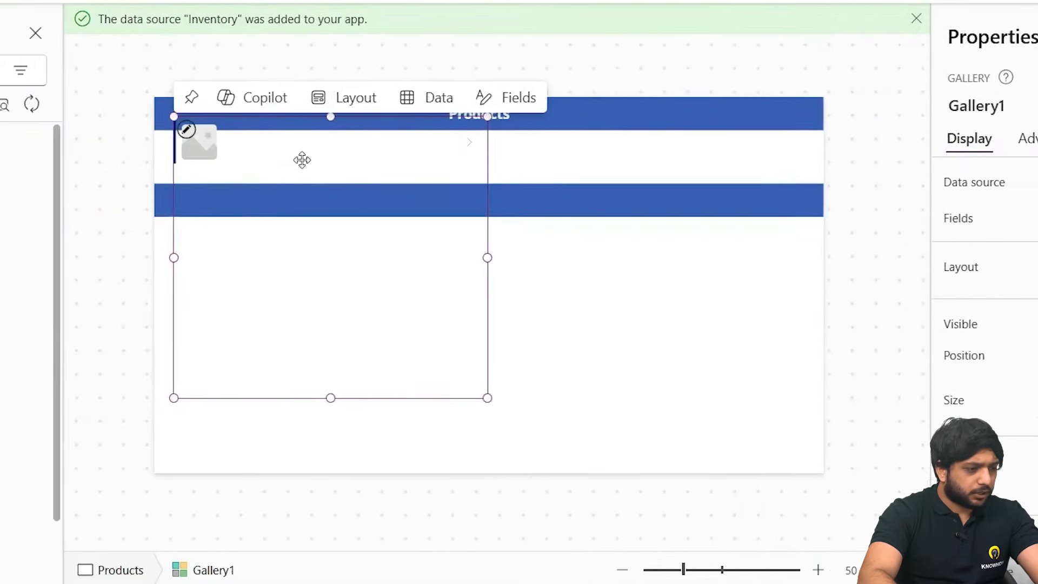
Give the gallery the Title and subtitle layout and fit it across the full width below the second blue bar
{"action": "left_click_drag", "start_coordinate": [349, 239], "coordinate": [331, 280]}
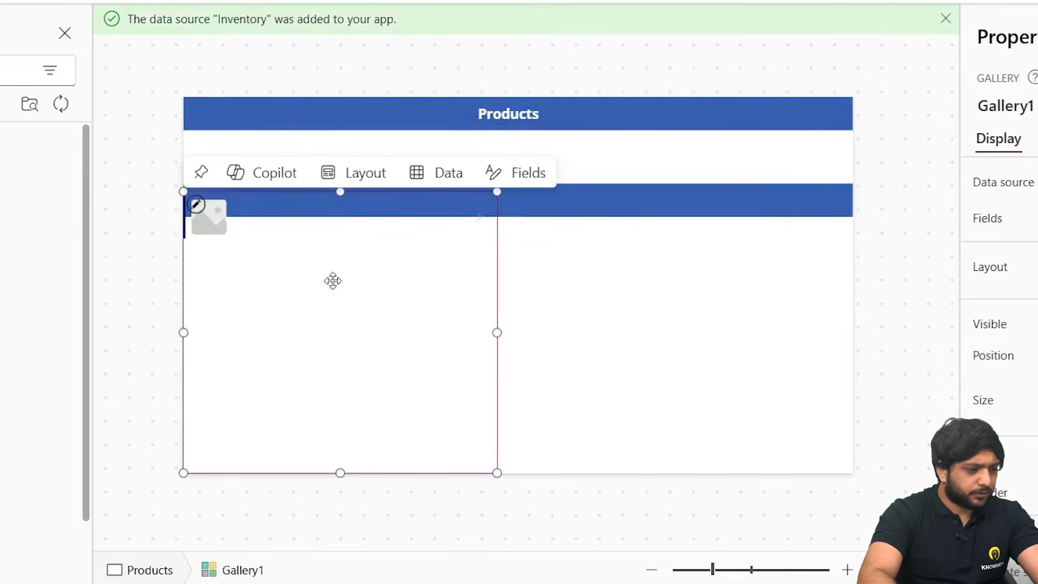
{"action": "left_click", "coordinate": [336, 177]}
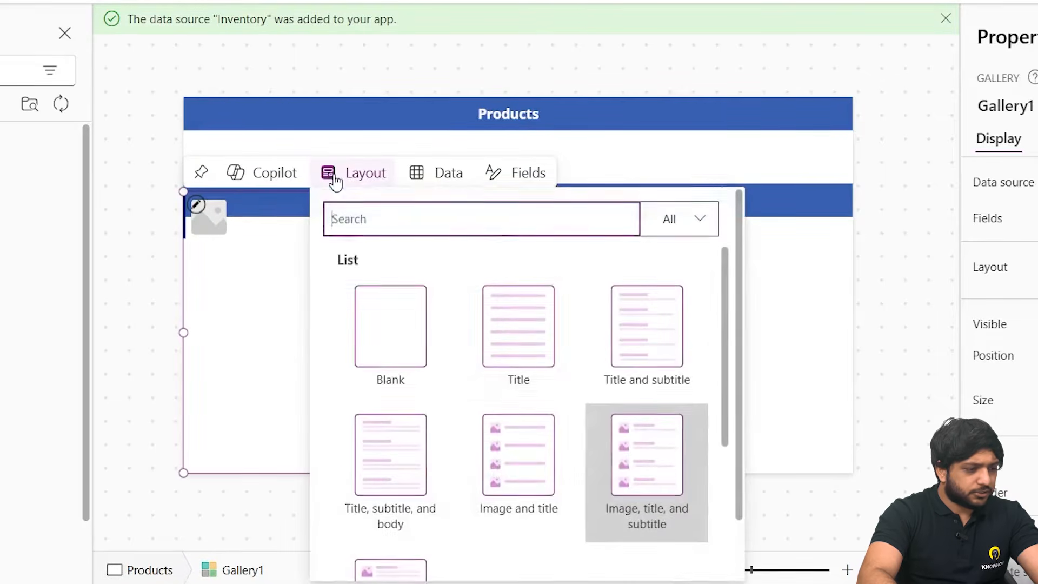
{"action": "left_click", "coordinate": [635, 337]}
{"action": "left_click_drag", "start_coordinate": [497, 347], "coordinate": [984, 352]}
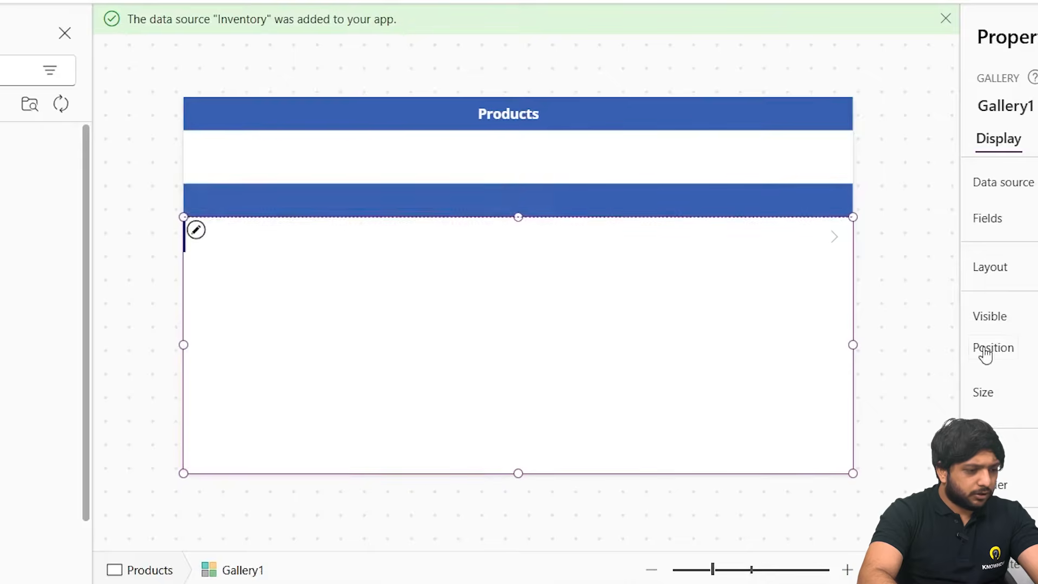
{"action": "left_click", "coordinate": [903, 273]}
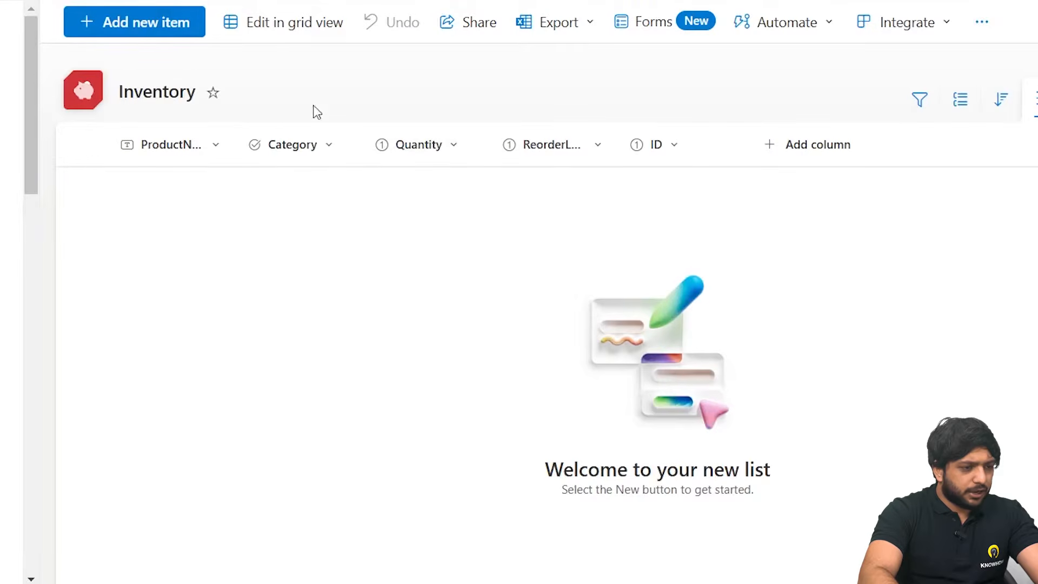
In the SharePoint Inventory list, add an item with ProductName Chair, Category Furniture, Quantity 2 and ReorderLevel 1
{"action": "left_click", "coordinate": [179, 23]}
{"action": "left_click", "coordinate": [144, 190]}
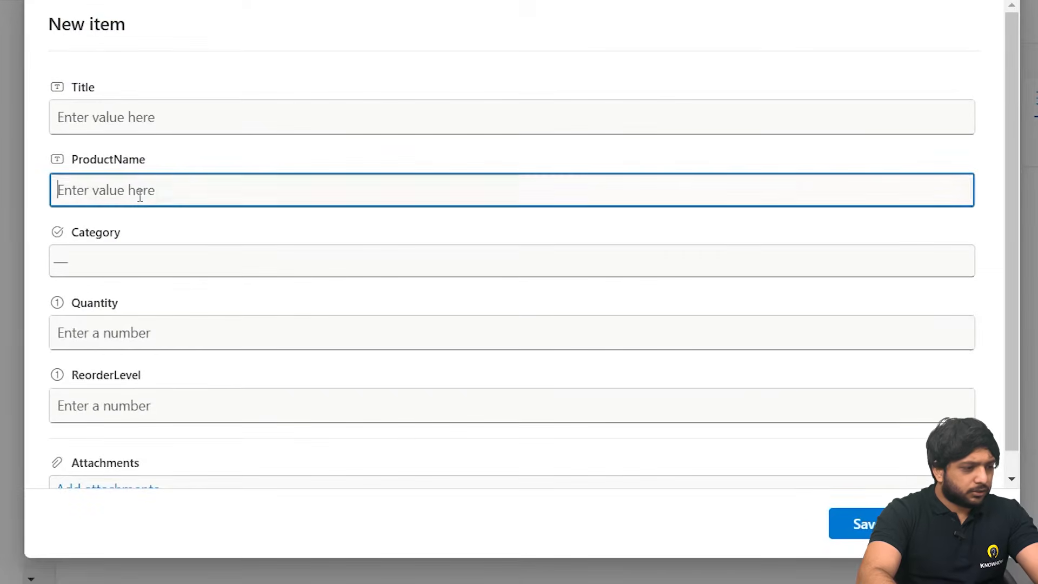
{"action": "type", "text": "Chair"}
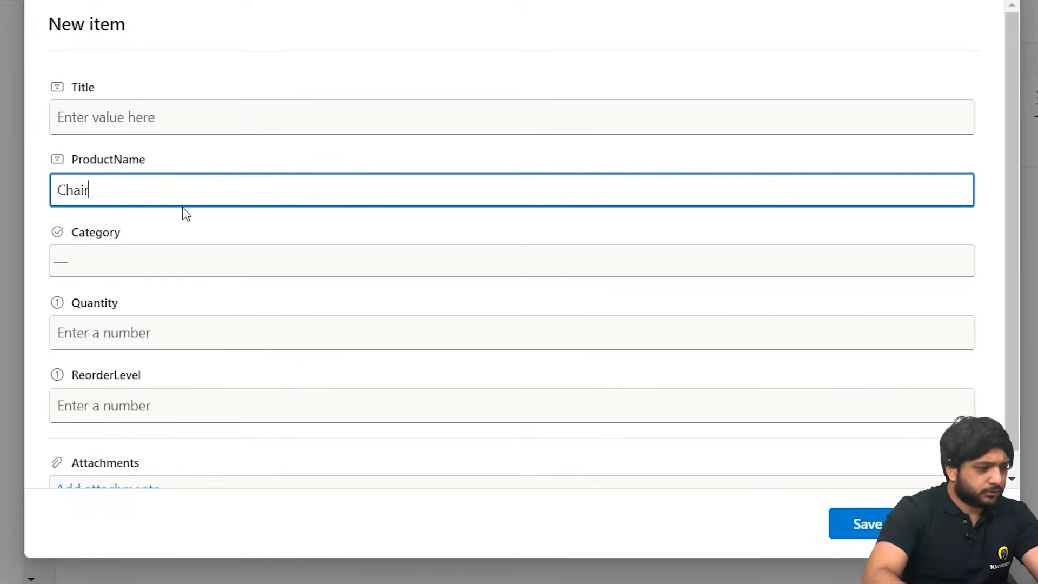
{"action": "left_click", "coordinate": [65, 262]}
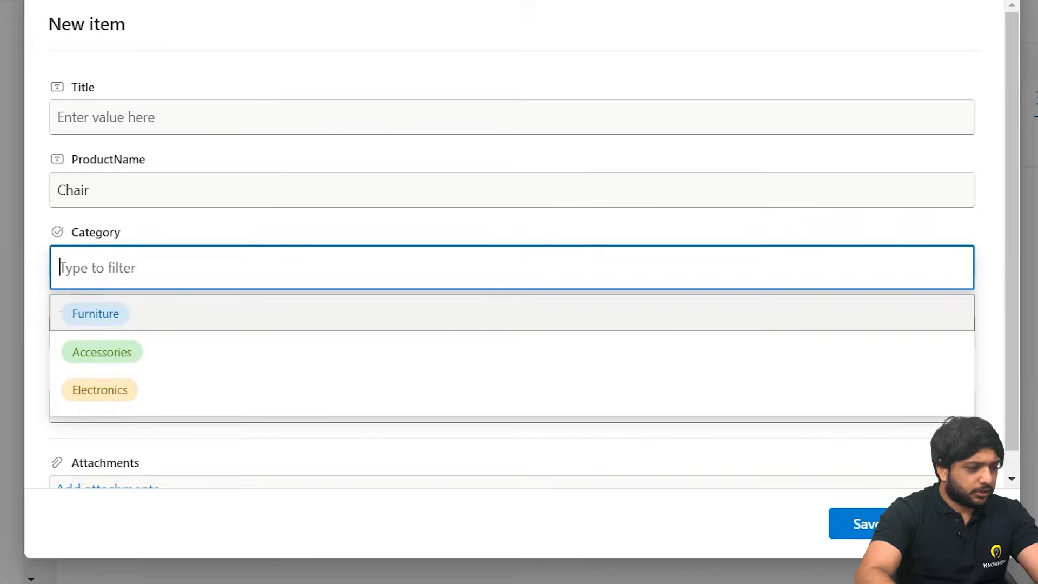
{"action": "left_click", "coordinate": [58, 307]}
{"action": "left_click", "coordinate": [106, 335]}
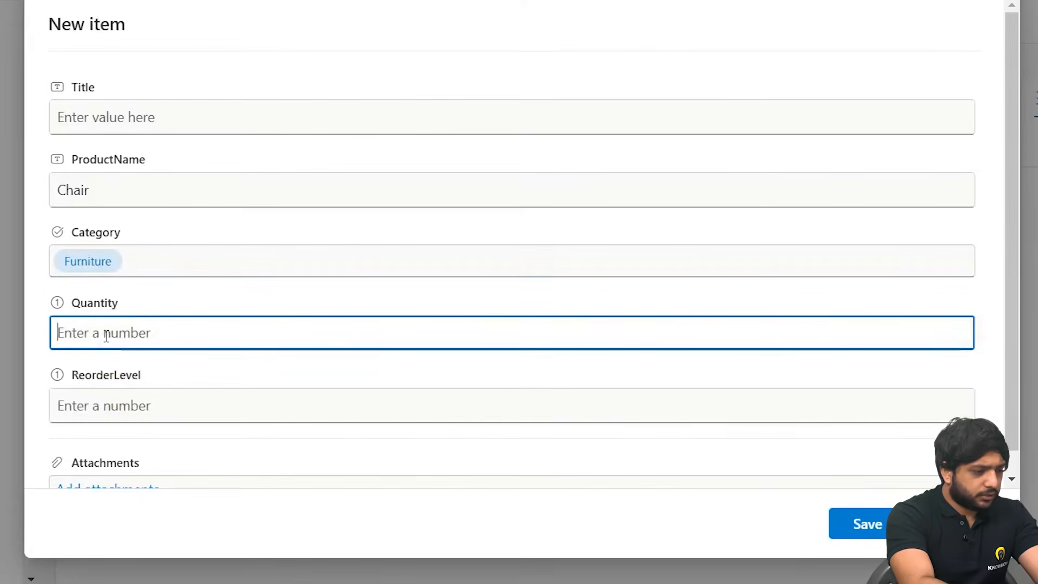
{"action": "type", "text": "2"}
{"action": "left_click", "coordinate": [117, 397]}
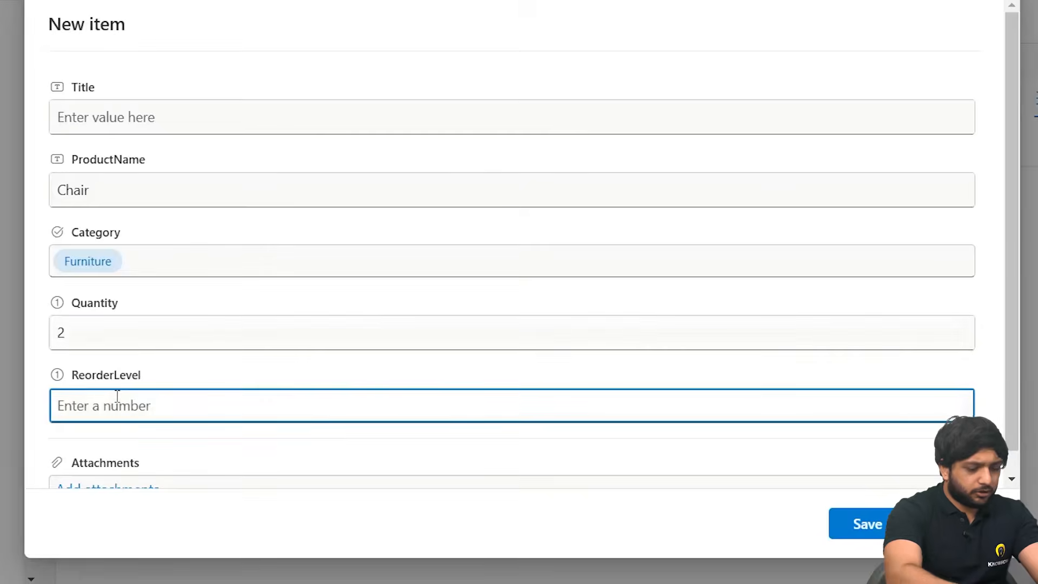
{"action": "type", "text": "1"}
{"action": "scroll", "coordinate": [135, 389], "scroll_direction": "down", "scroll_amount": 1}
{"action": "left_click", "coordinate": [840, 535]}
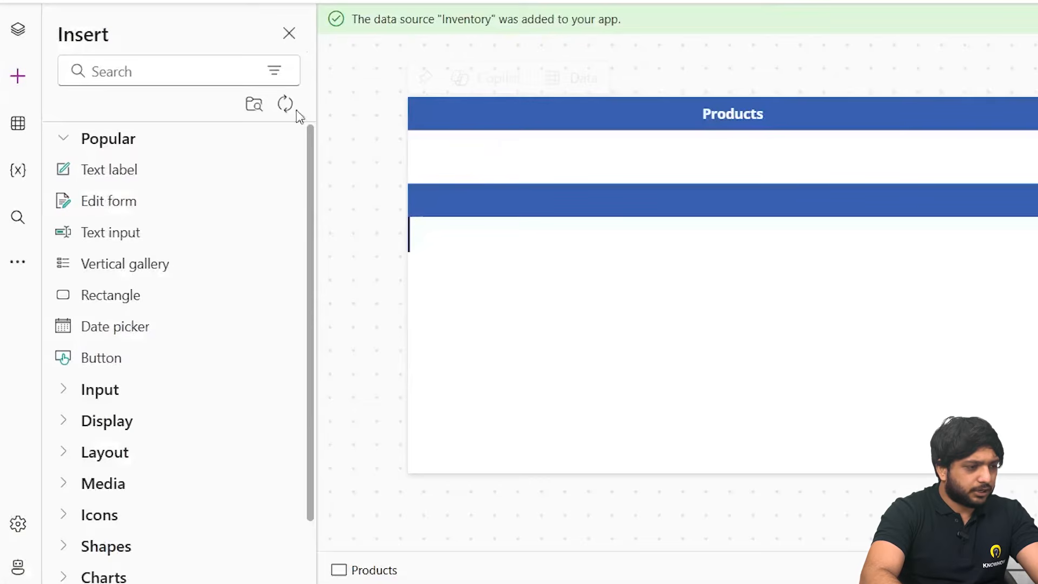
Back in Power Apps, refresh the Inventory data source
{"action": "left_click", "coordinate": [21, 121]}
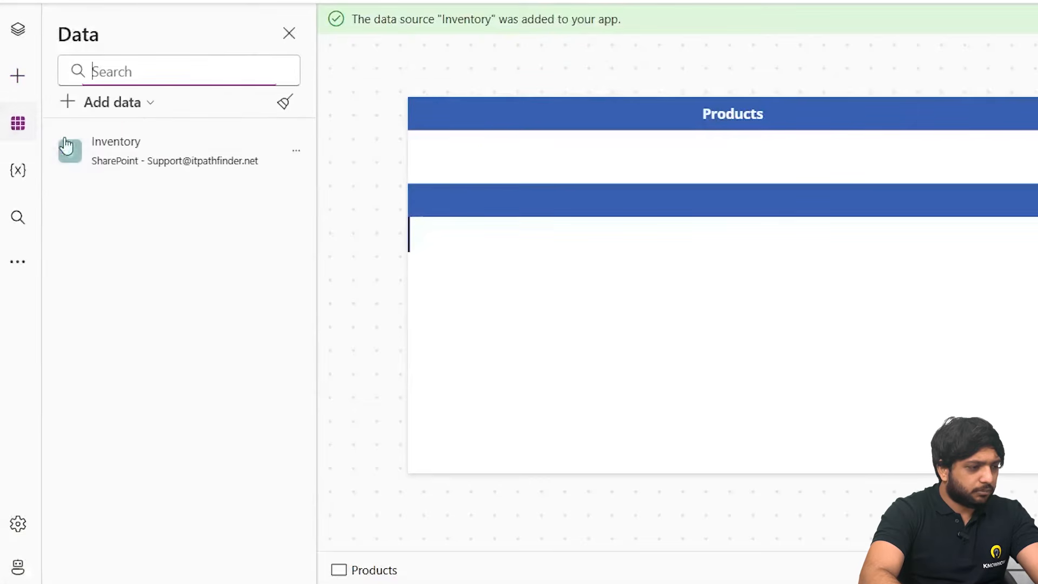
{"action": "left_click", "coordinate": [295, 153]}
{"action": "left_click", "coordinate": [316, 226]}
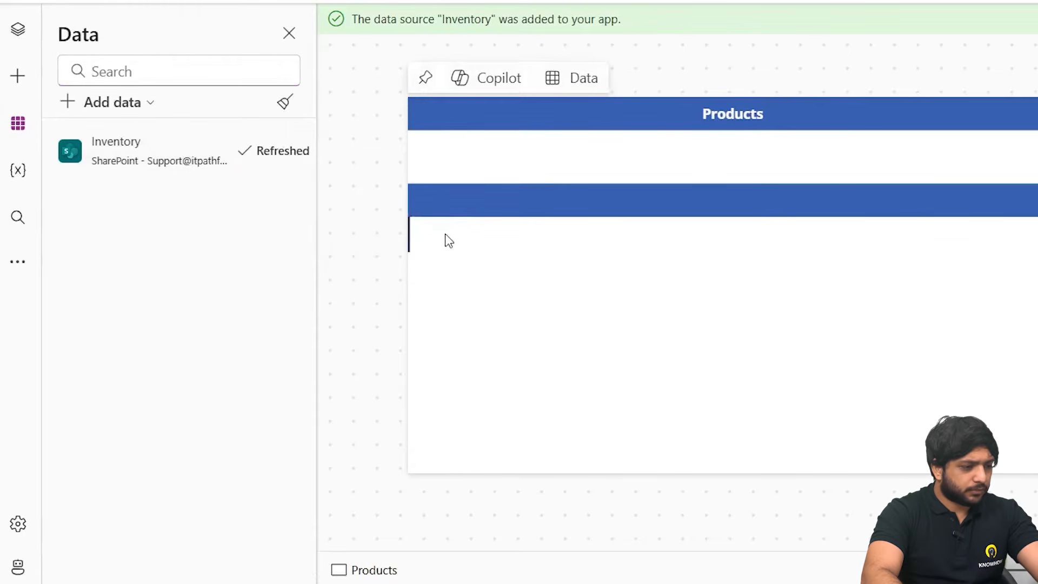
Bind the gallery row's title label to the product name with the formula ThisItem.ProductName
{"action": "left_click", "coordinate": [481, 243]}
{"action": "left_click", "coordinate": [476, 217]}
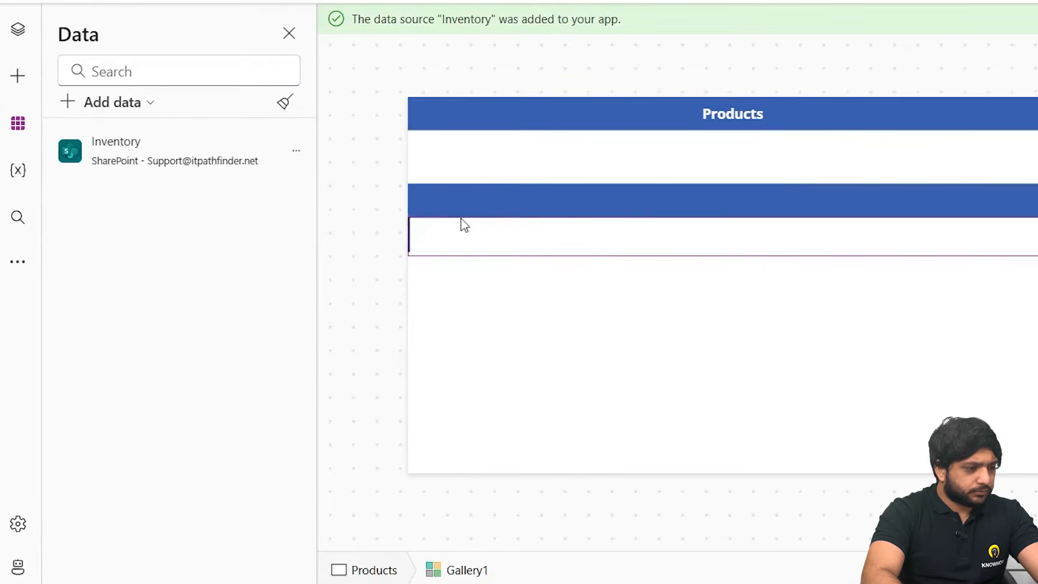
{"action": "left_click", "coordinate": [458, 249]}
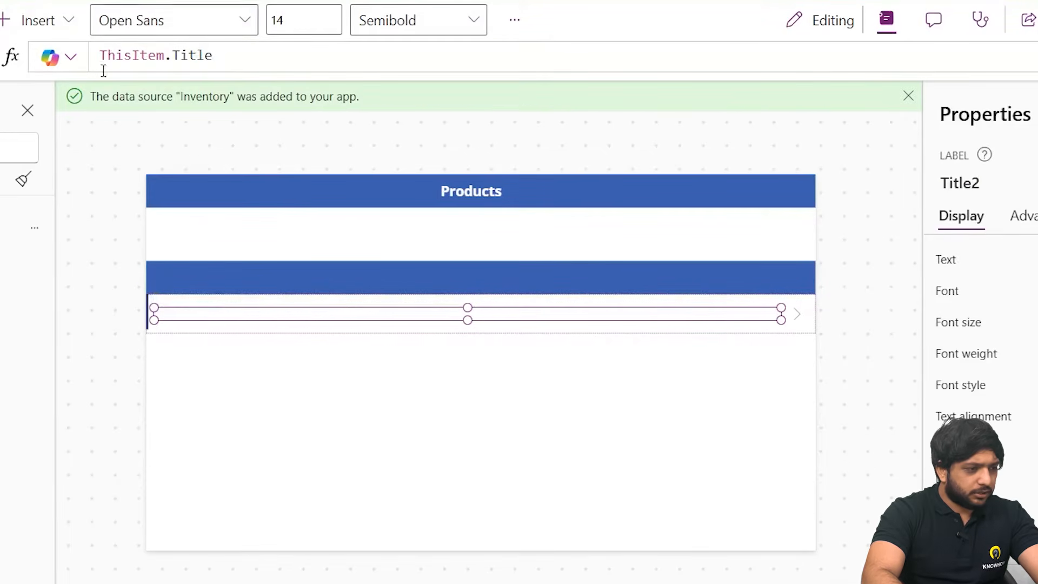
{"action": "double_click", "coordinate": [201, 56]}
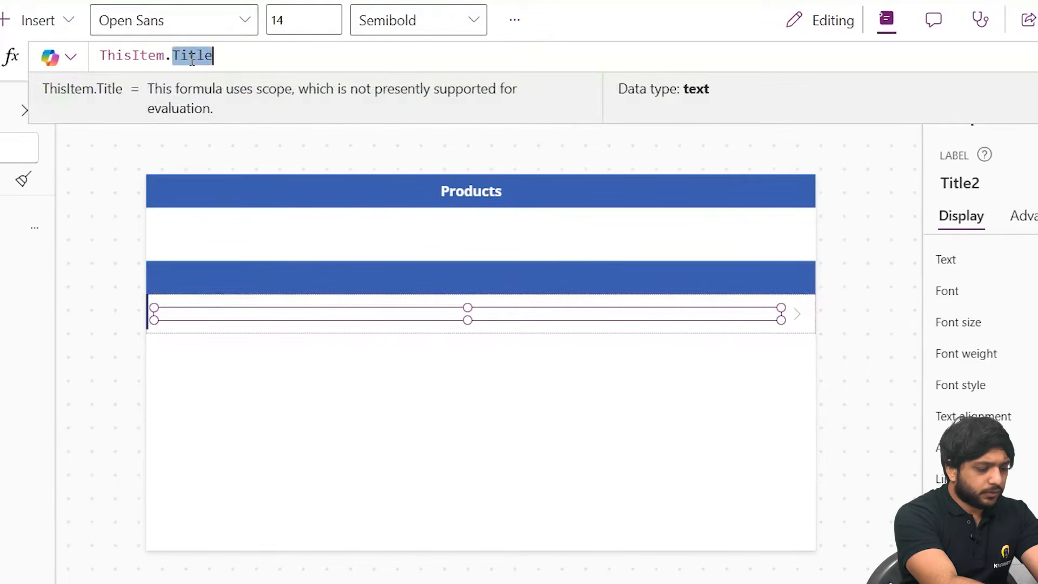
{"action": "type", "text": "ProductName"}
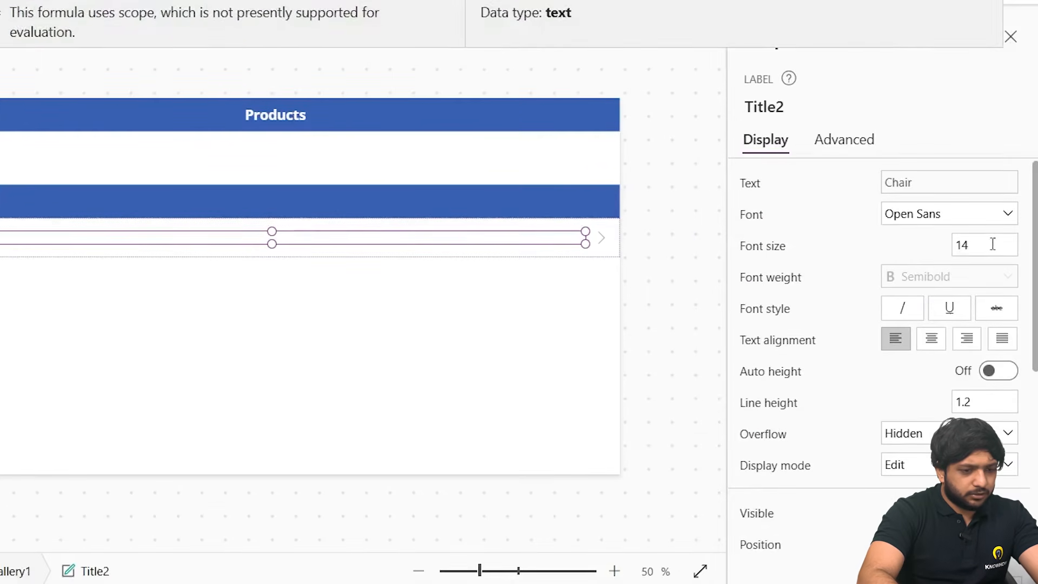
Set the product name label's font size to 17 and narrow it to a short column at the row's start
{"action": "left_click", "coordinate": [991, 243]}
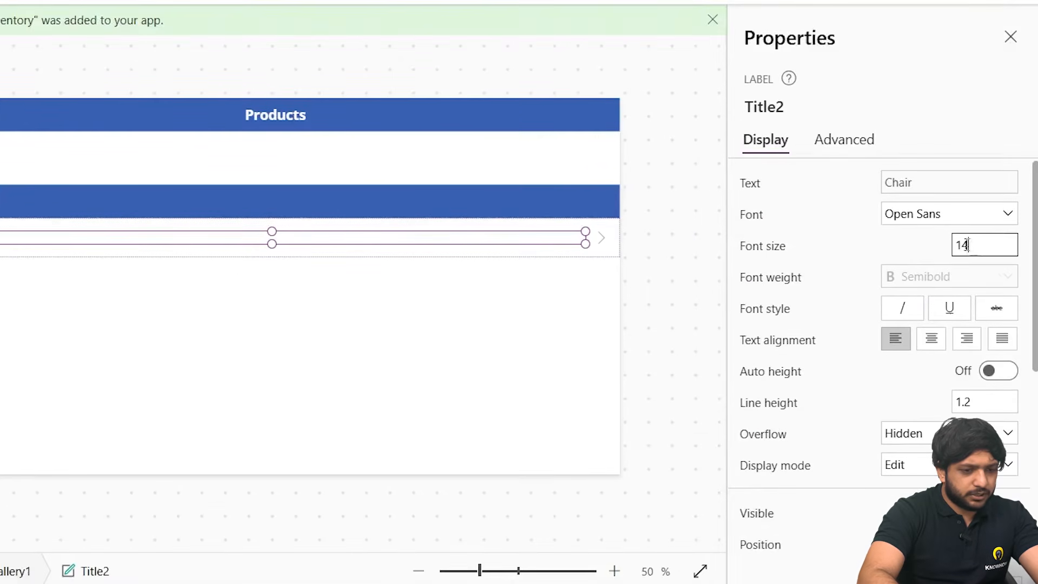
{"action": "key", "text": "BackSpace"}
{"action": "type", "text": "7"}
{"action": "left_click_drag", "start_coordinate": [585, 232], "coordinate": [96, 232]}
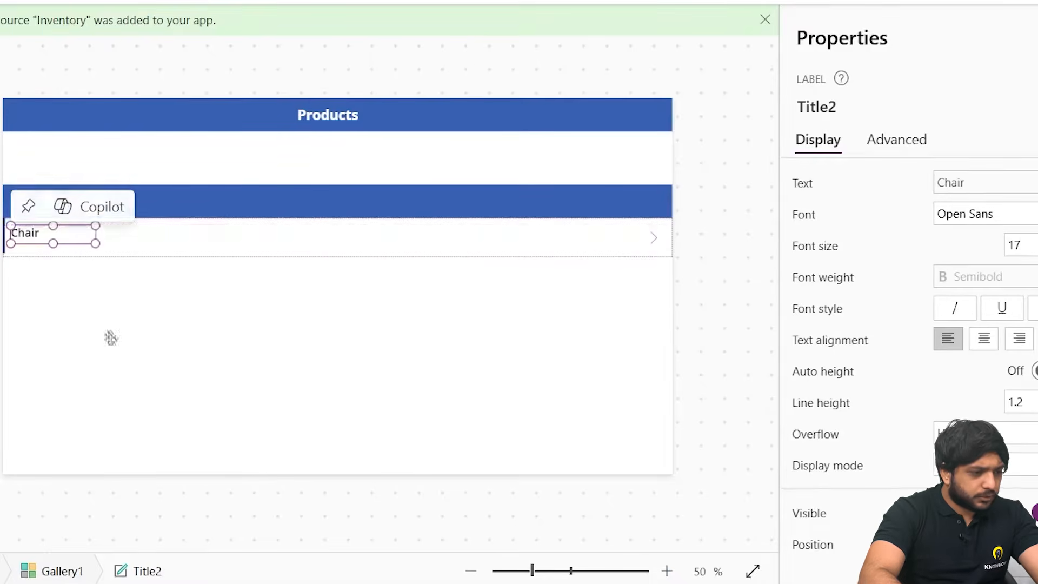
{"action": "left_click", "coordinate": [108, 338]}
Duplicate the product name label inside the gallery row and place the copy beside it as the second column
{"action": "left_click", "coordinate": [16, 231]}
{"action": "left_click", "coordinate": [44, 237]}
{"action": "right_click", "coordinate": [45, 239]}
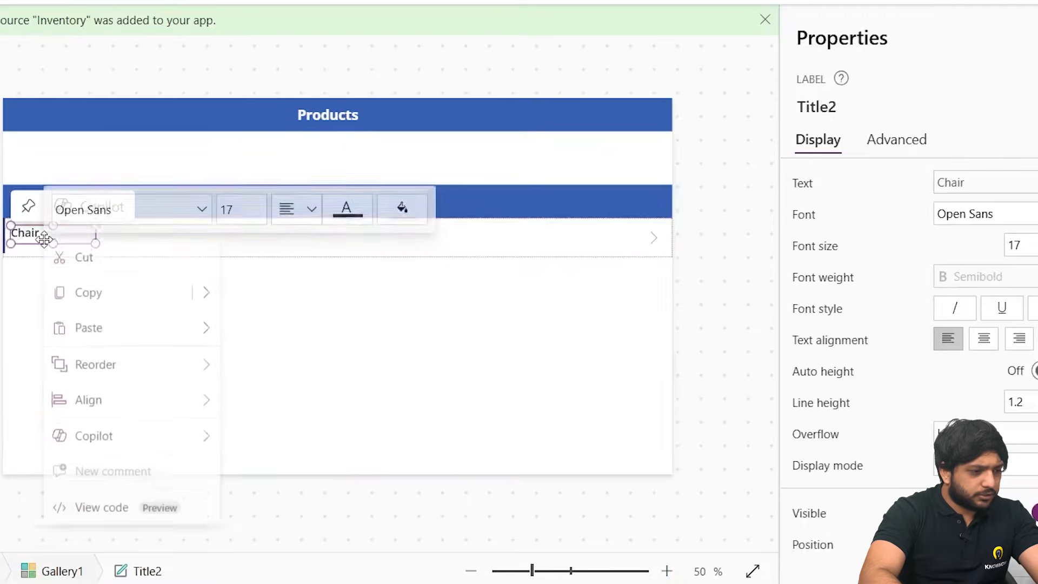
{"action": "left_click", "coordinate": [71, 301]}
{"action": "left_click", "coordinate": [173, 243]}
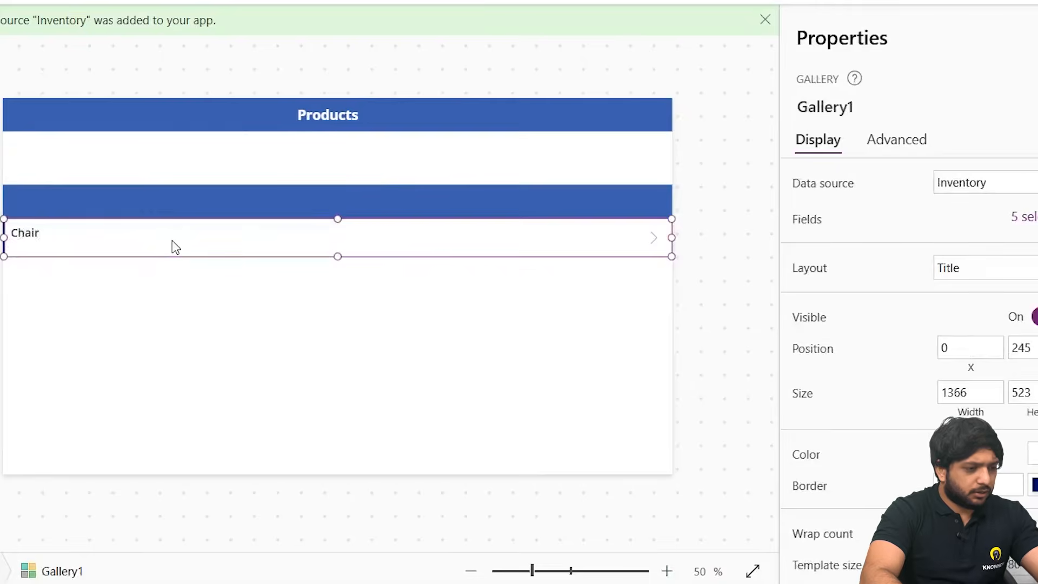
{"action": "key", "text": "ctrl+v"}
{"action": "left_click_drag", "start_coordinate": [69, 240], "coordinate": [195, 239]}
Paste two more copies of the label into the gallery row, spaced out as the third and fourth columns
{"action": "left_click", "coordinate": [299, 243]}
{"action": "key", "text": "ctrl+v"}
{"action": "left_click_drag", "start_coordinate": [108, 244], "coordinate": [357, 225]}
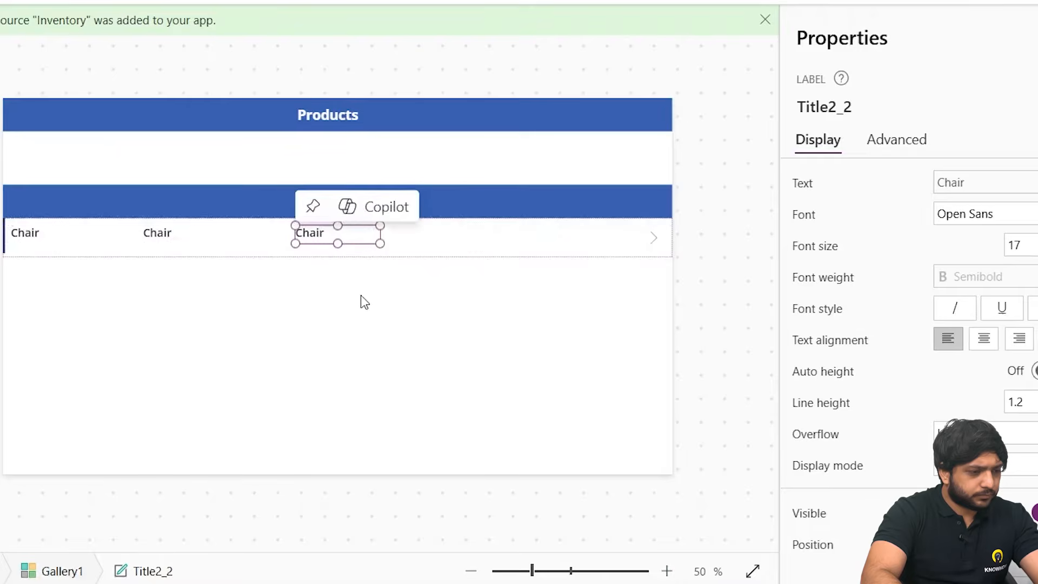
{"action": "left_click", "coordinate": [345, 295]}
{"action": "key", "text": "ctrl+v"}
{"action": "left_click_drag", "start_coordinate": [102, 246], "coordinate": [536, 232]}
Check the SharePoint list's columns, and place a copy of the Products title label in the second blue bar above the first column
{"action": "left_click", "coordinate": [190, 226]}
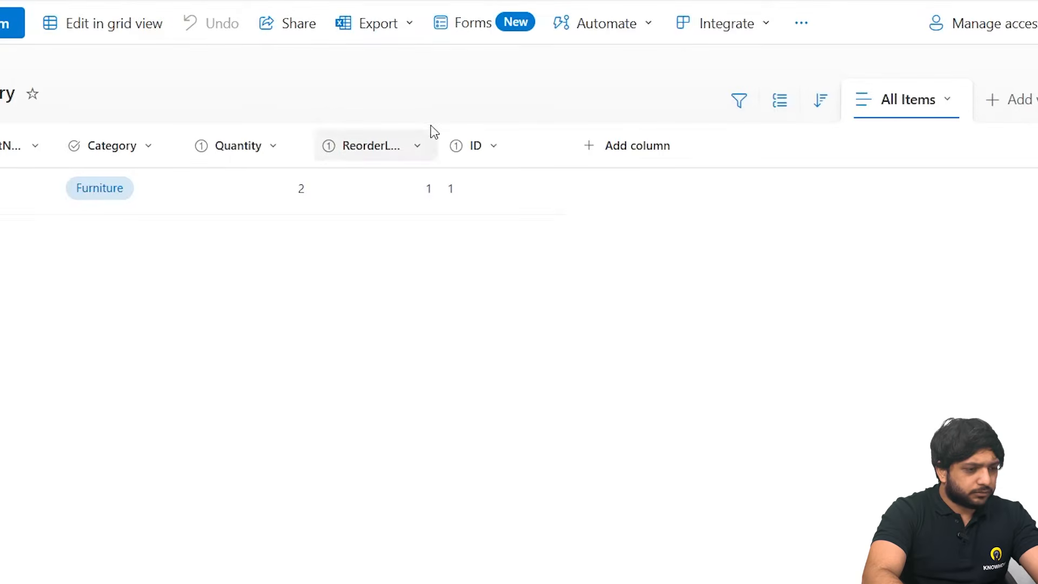
{"action": "left_click_drag", "start_coordinate": [439, 155], "coordinate": [473, 147]}
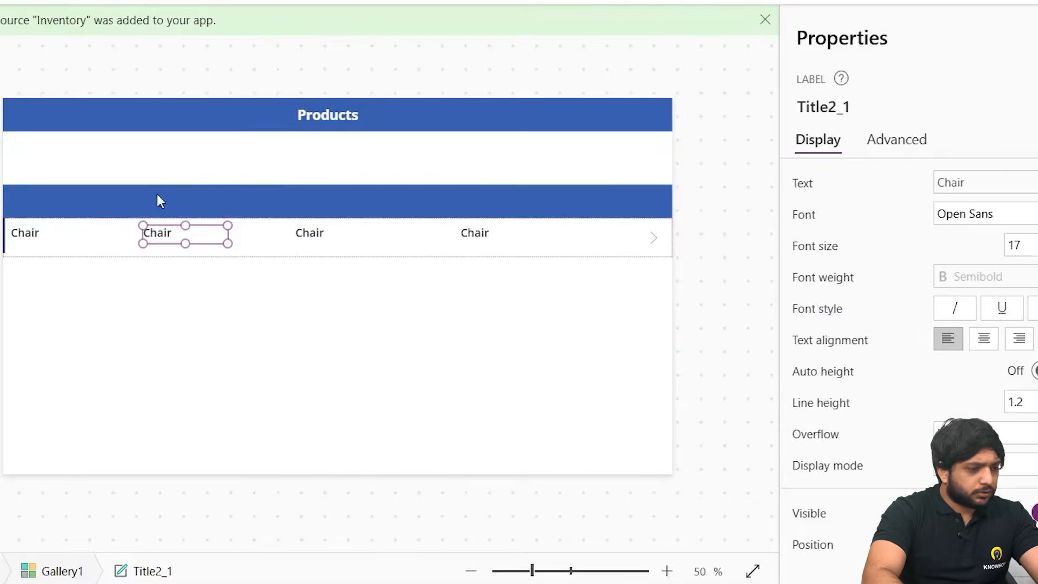
{"action": "left_click", "coordinate": [57, 205]}
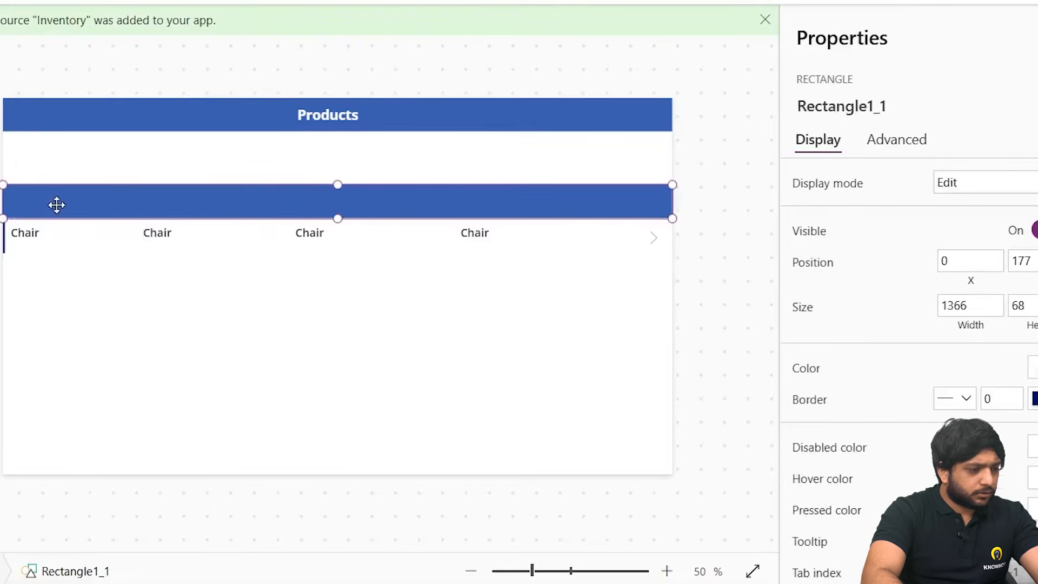
{"action": "left_click", "coordinate": [332, 116]}
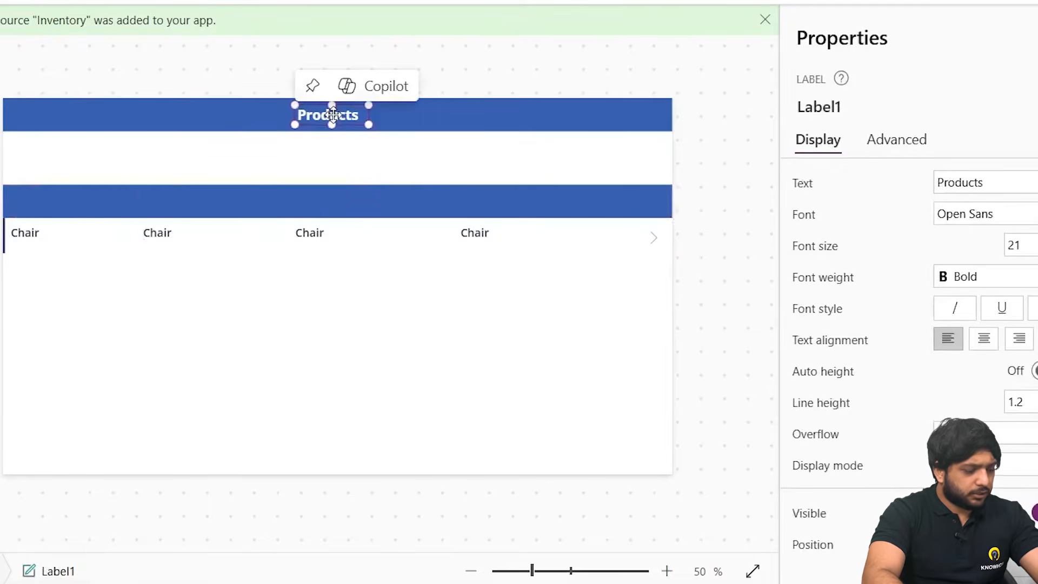
{"action": "left_click", "coordinate": [32, 202]}
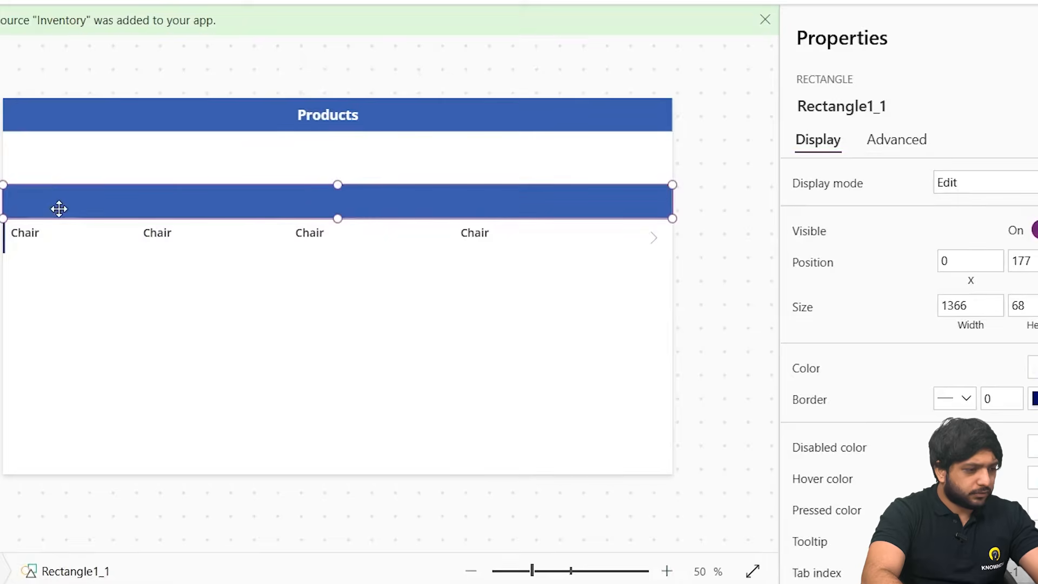
{"action": "key", "text": "ctrl+v"}
{"action": "left_click_drag", "start_coordinate": [319, 117], "coordinate": [37, 196]}
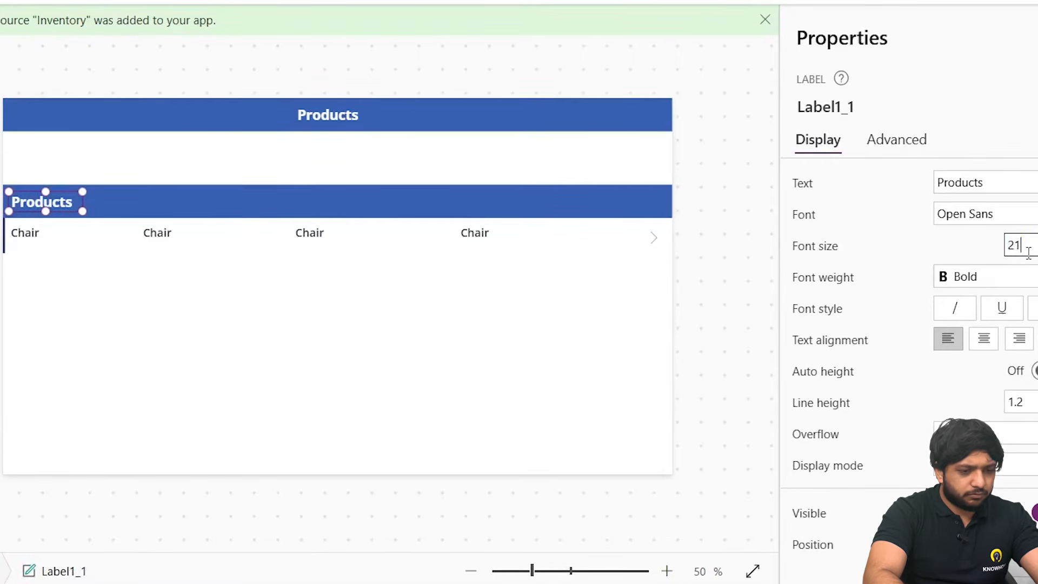
Format the copied Products header label with font size 18 and Semibold weight
{"action": "type", "text": "17"}
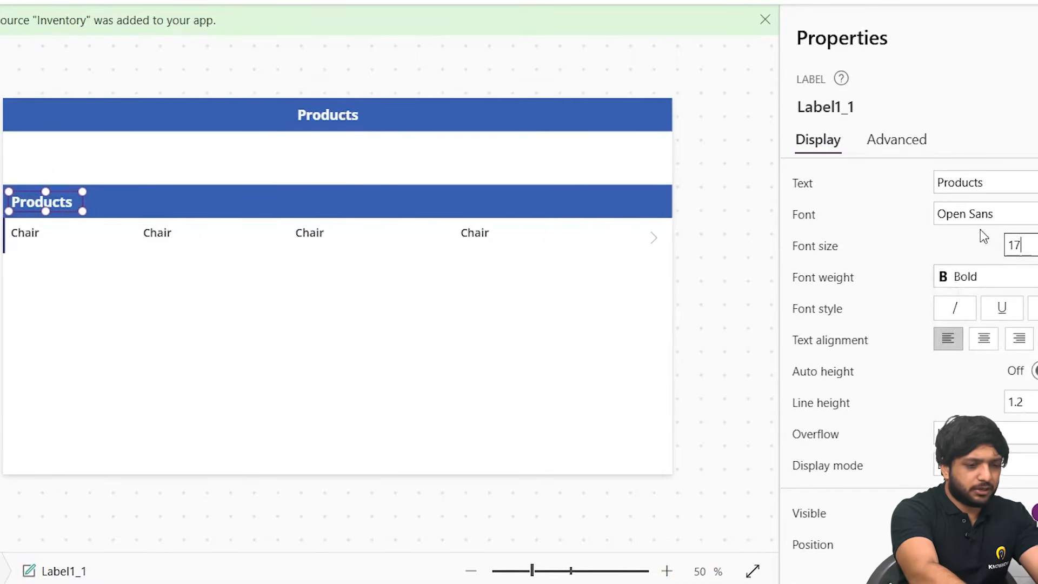
{"action": "key", "text": "Up"}
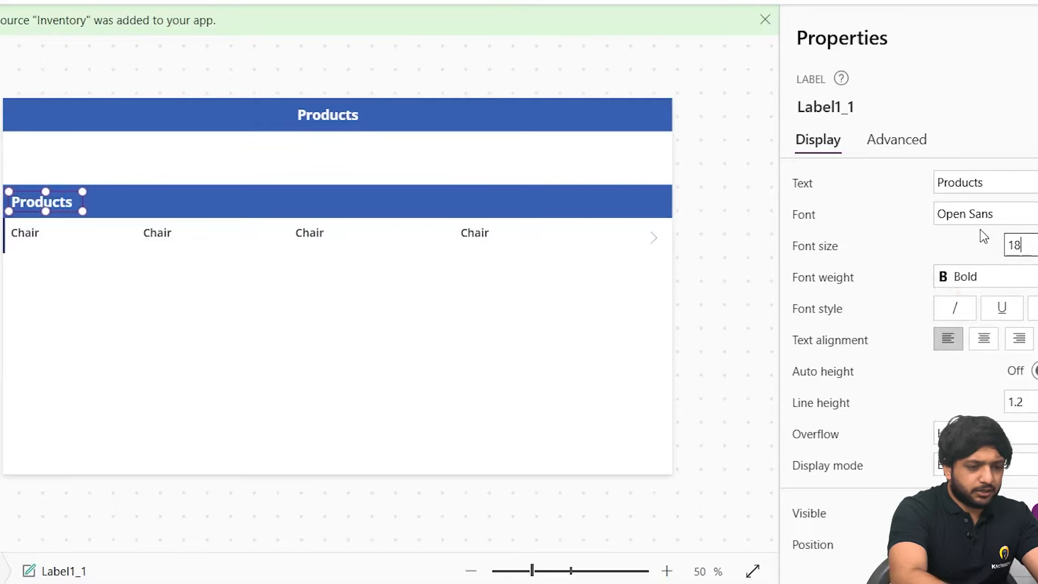
{"action": "left_click", "coordinate": [970, 277]}
{"action": "left_click", "coordinate": [951, 324]}
{"action": "scroll", "coordinate": [904, 327], "scroll_direction": "down", "scroll_amount": 8}
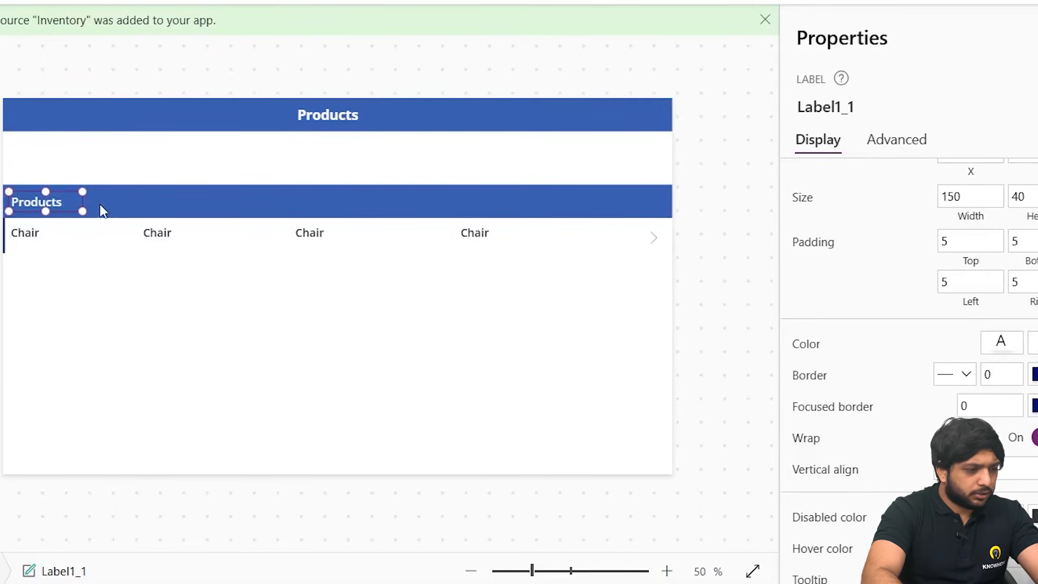
Duplicate the Products column header, place the copy above the second gallery column and set its text to Category
{"action": "right_click", "coordinate": [47, 206]}
{"action": "left_click", "coordinate": [93, 261]}
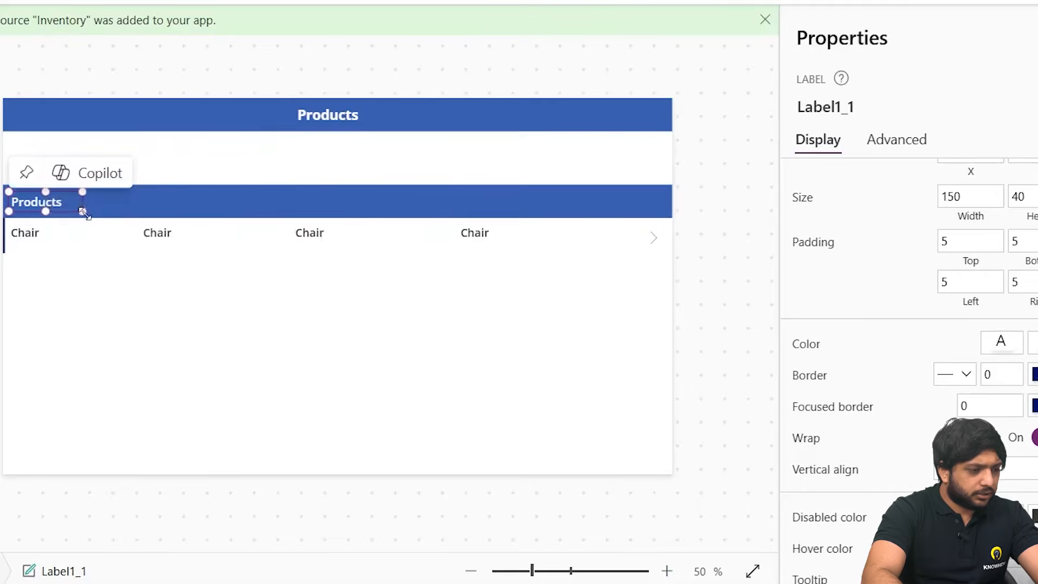
{"action": "right_click", "coordinate": [123, 201]}
{"action": "left_click", "coordinate": [338, 288]}
{"action": "left_click_drag", "start_coordinate": [169, 202], "coordinate": [184, 195]}
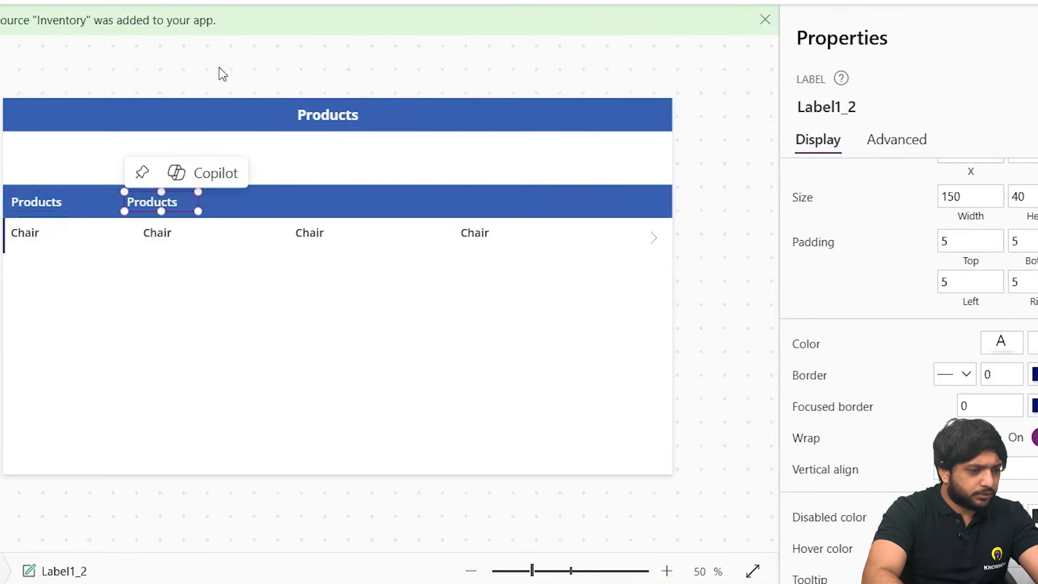
{"action": "scroll", "coordinate": [936, 198], "scroll_direction": "up", "scroll_amount": 5}
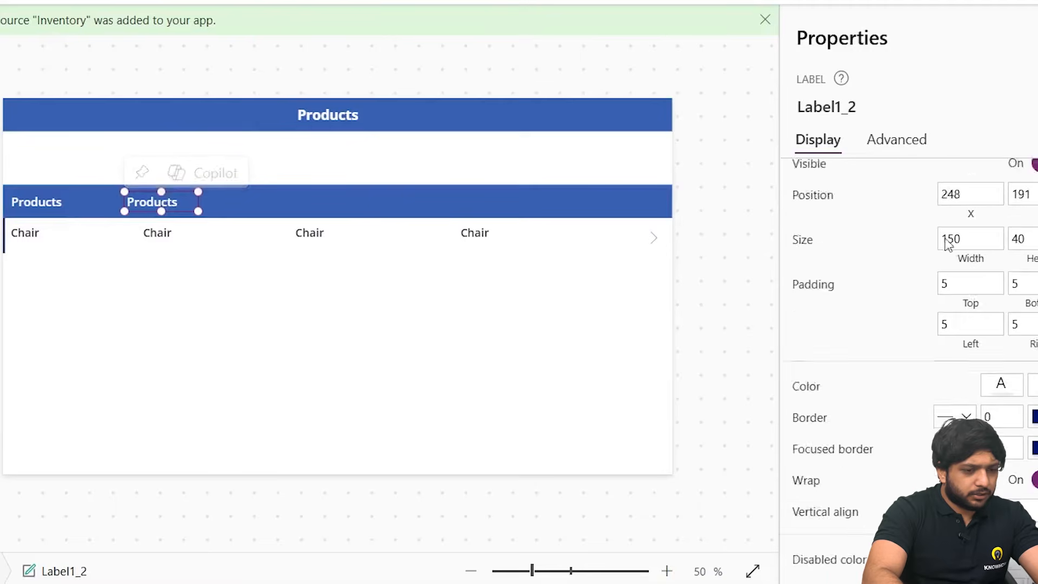
{"action": "double_click", "coordinate": [981, 178]}
{"action": "type", "text": "Category"}
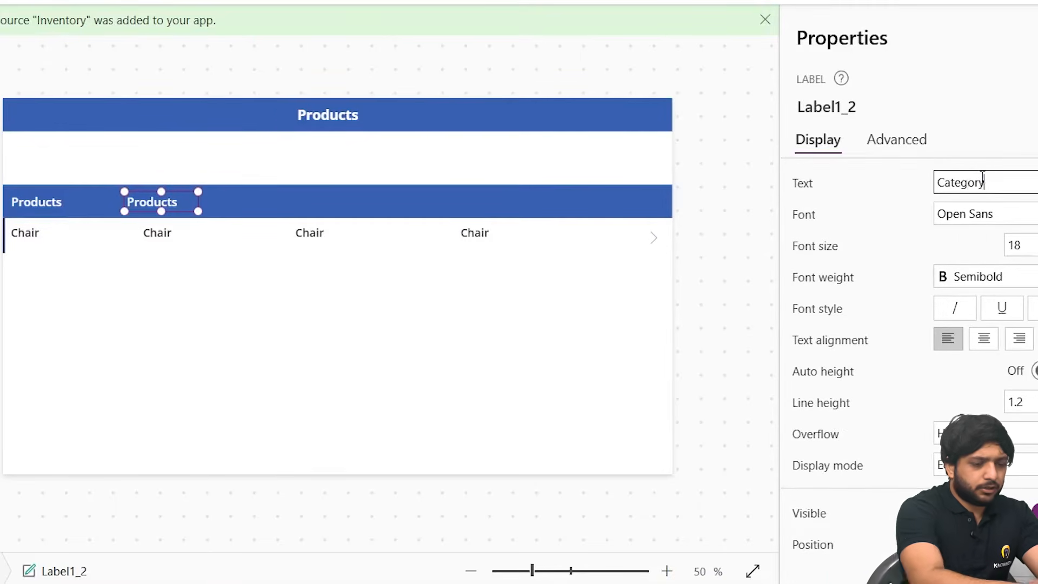
{"action": "left_click", "coordinate": [908, 193]}
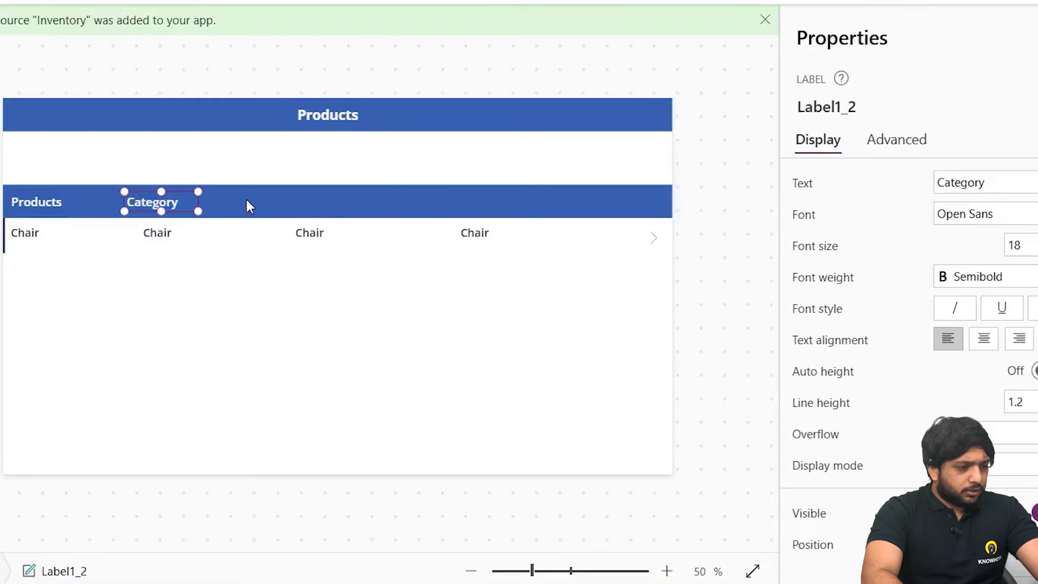
Paste another header label above the third gallery column and set its text to Quantity
{"action": "left_click", "coordinate": [316, 201]}
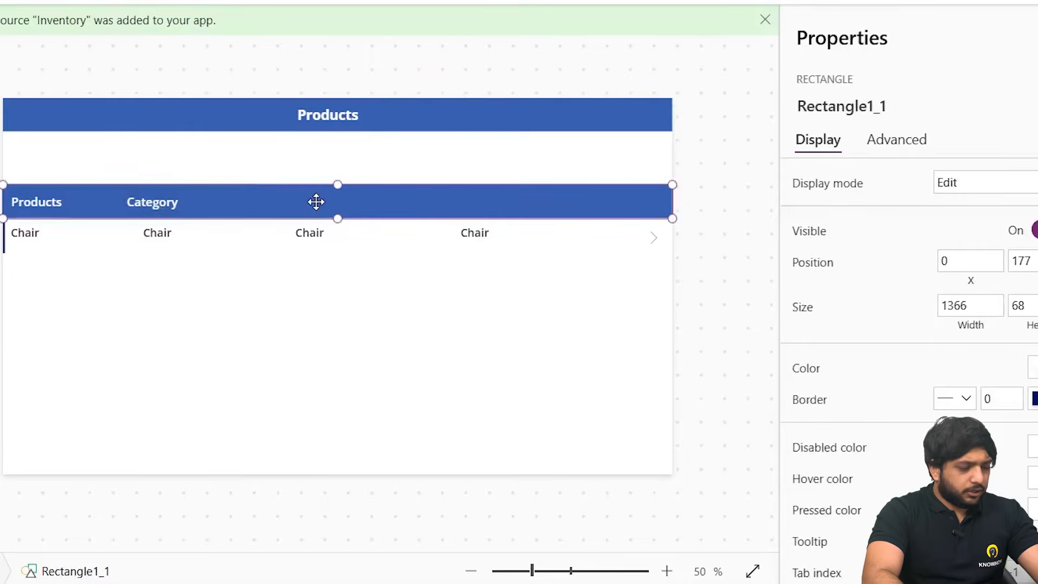
{"action": "key", "text": "ctrl+v"}
{"action": "left_click_drag", "start_coordinate": [56, 212], "coordinate": [318, 207]}
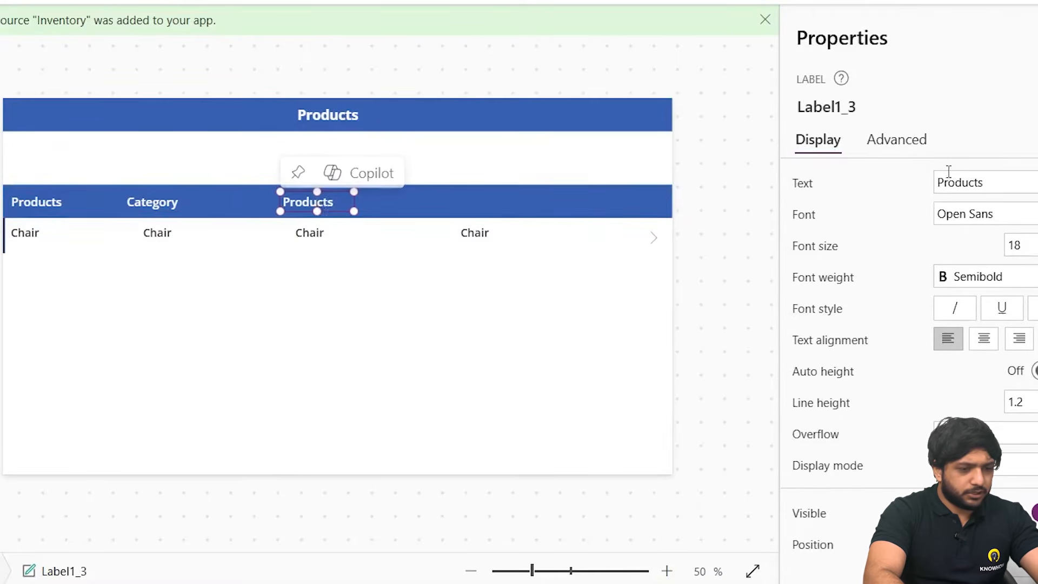
{"action": "double_click", "coordinate": [958, 185]}
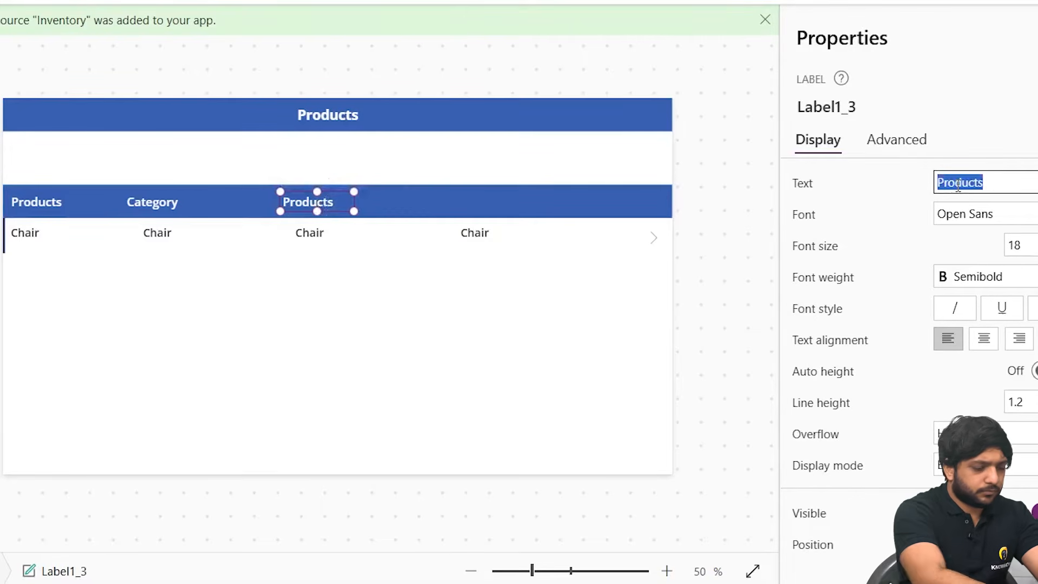
{"action": "type", "text": "Quantity"}
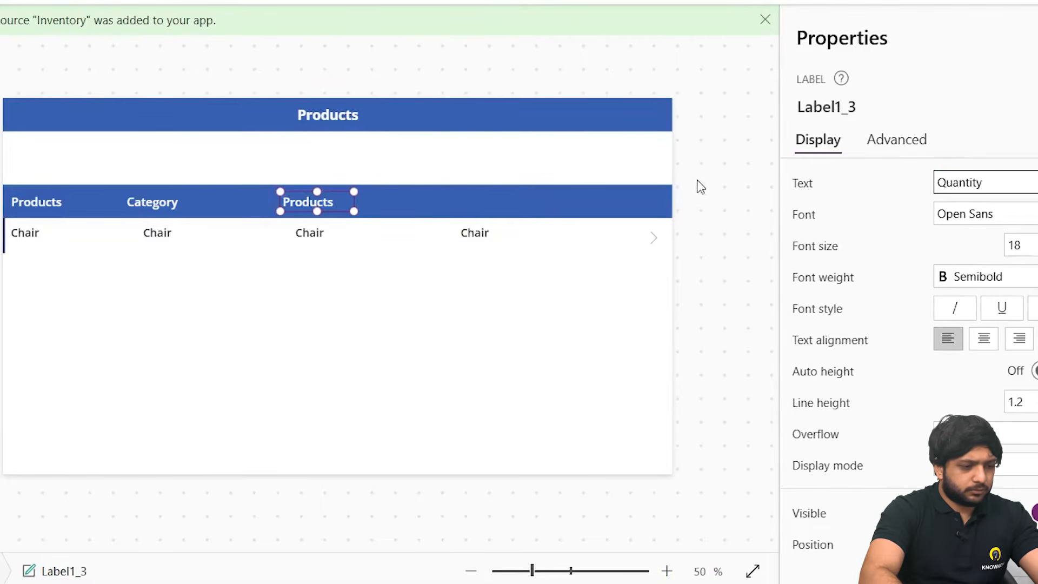
{"action": "left_click", "coordinate": [413, 215]}
Add a widened header label above the fourth gallery column with the text Reorder Level
{"action": "left_click", "coordinate": [465, 200]}
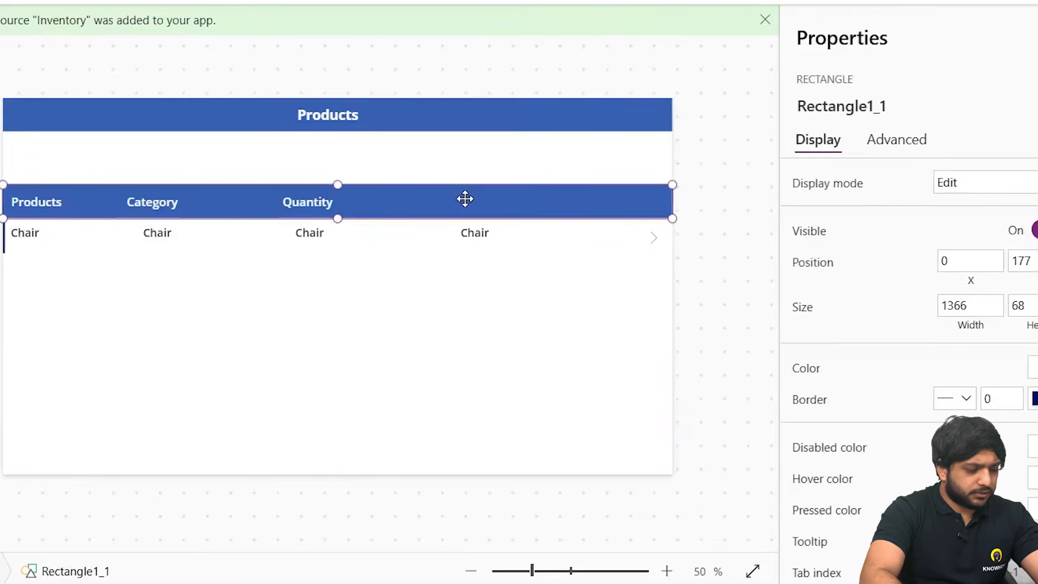
{"action": "key", "text": "ctrl+v"}
{"action": "left_click_drag", "start_coordinate": [65, 207], "coordinate": [564, 192]}
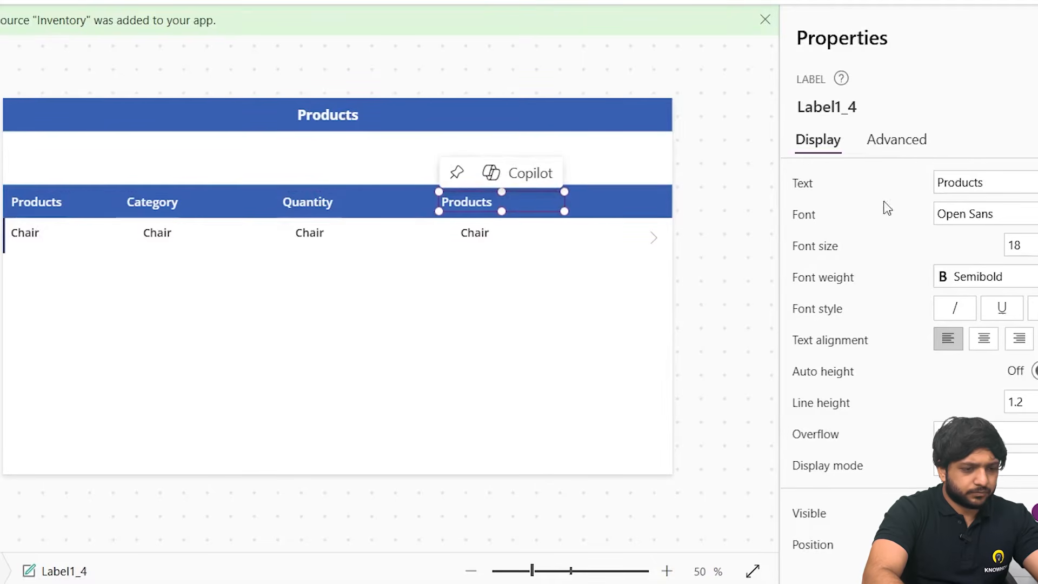
{"action": "double_click", "coordinate": [962, 184]}
{"action": "type", "text": "Re"}
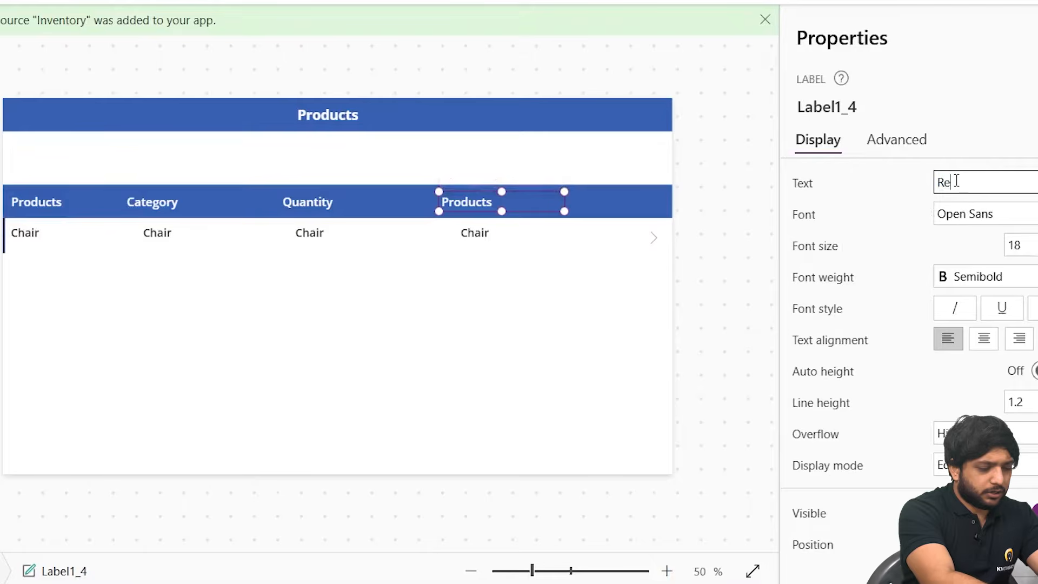
{"action": "type", "text": "order Level"}
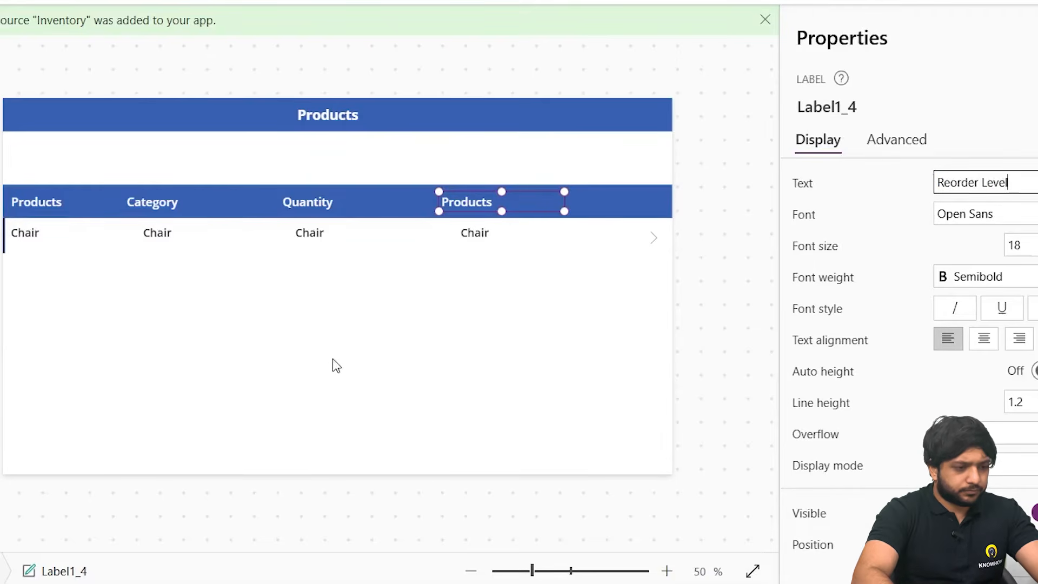
{"action": "left_click", "coordinate": [373, 372]}
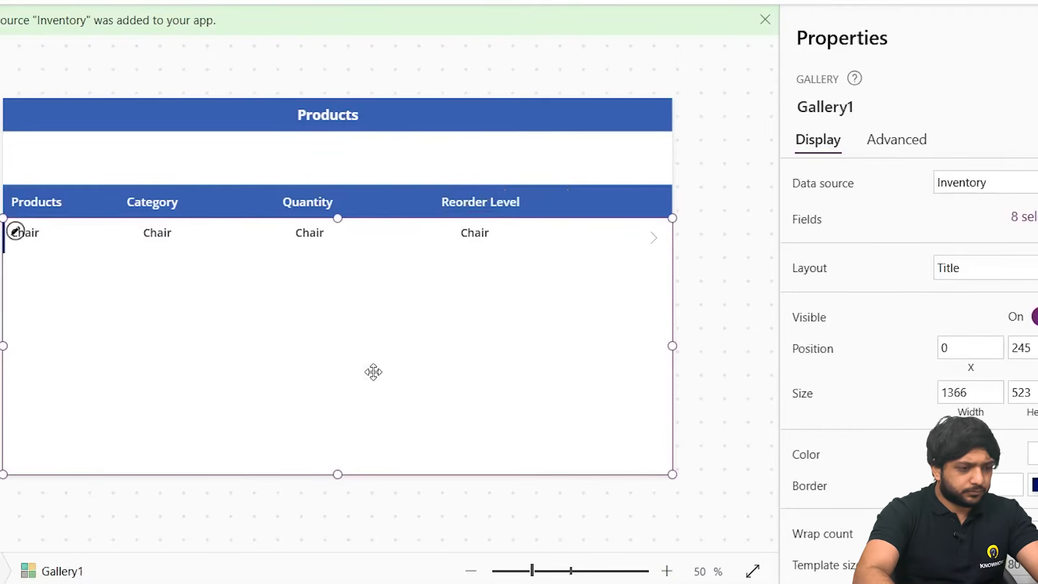
Bind the gallery label under the Reorder Level header to ThisItem.ReorderLevel
{"action": "left_click", "coordinate": [471, 247]}
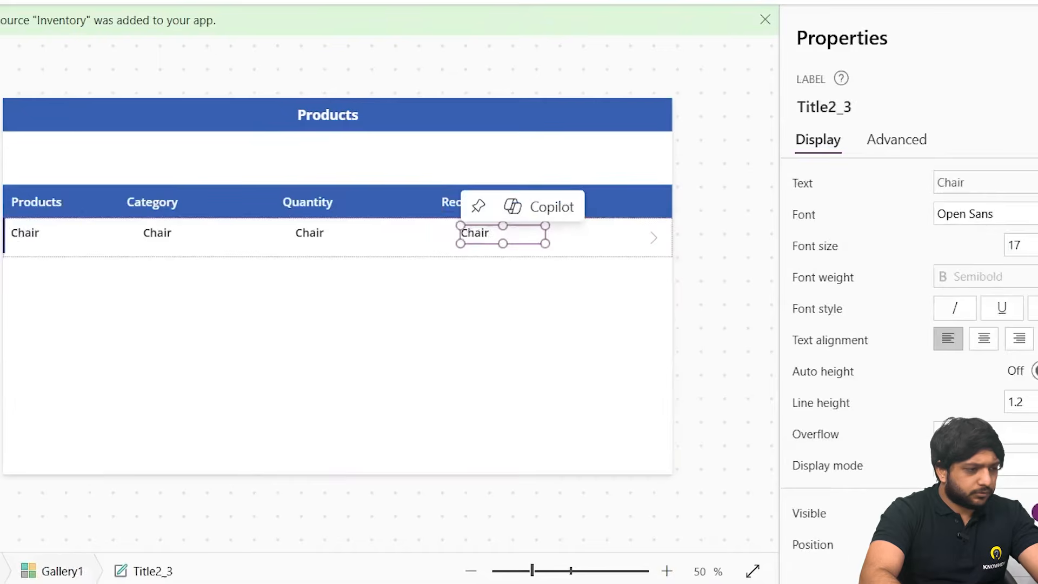
{"action": "double_click", "coordinate": [217, 59]}
{"action": "type", "text": "Red"}
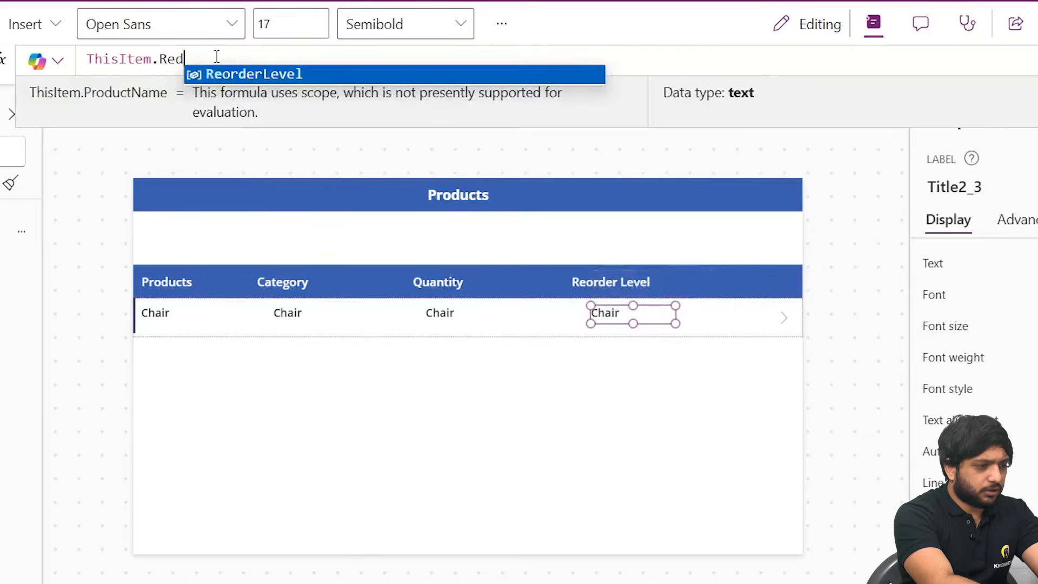
{"action": "key", "text": "Tab"}
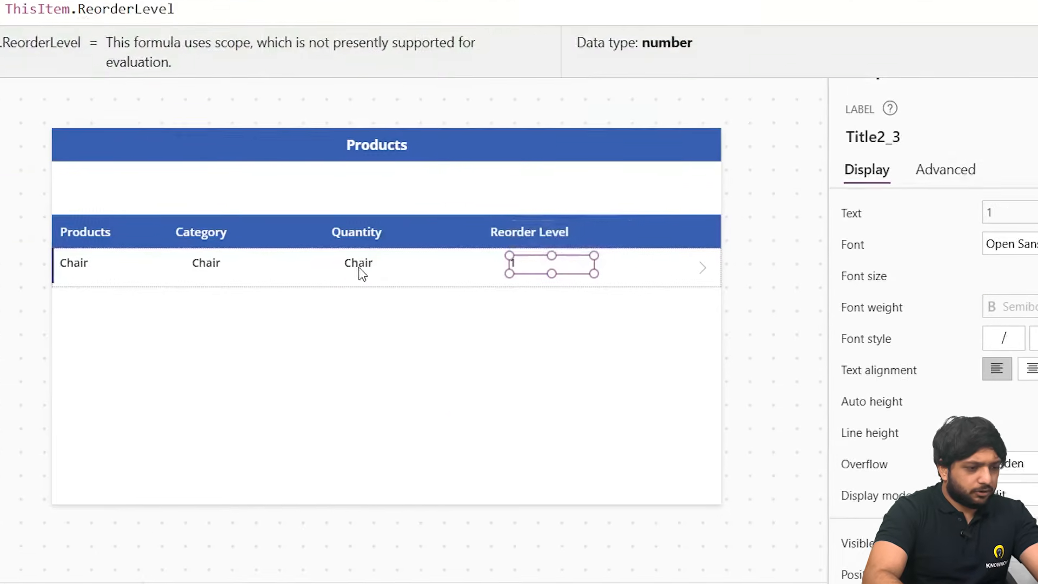
Bind the gallery label under the Quantity header to ThisItem.Quantity
{"action": "left_click", "coordinate": [361, 273]}
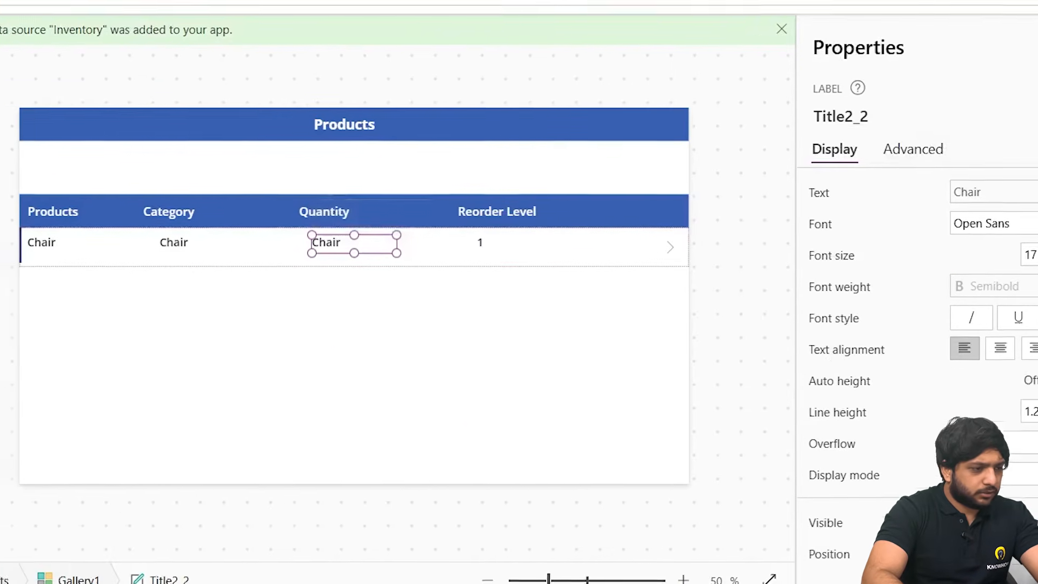
{"action": "double_click", "coordinate": [194, 54]}
{"action": "type", "text": "Qua"}
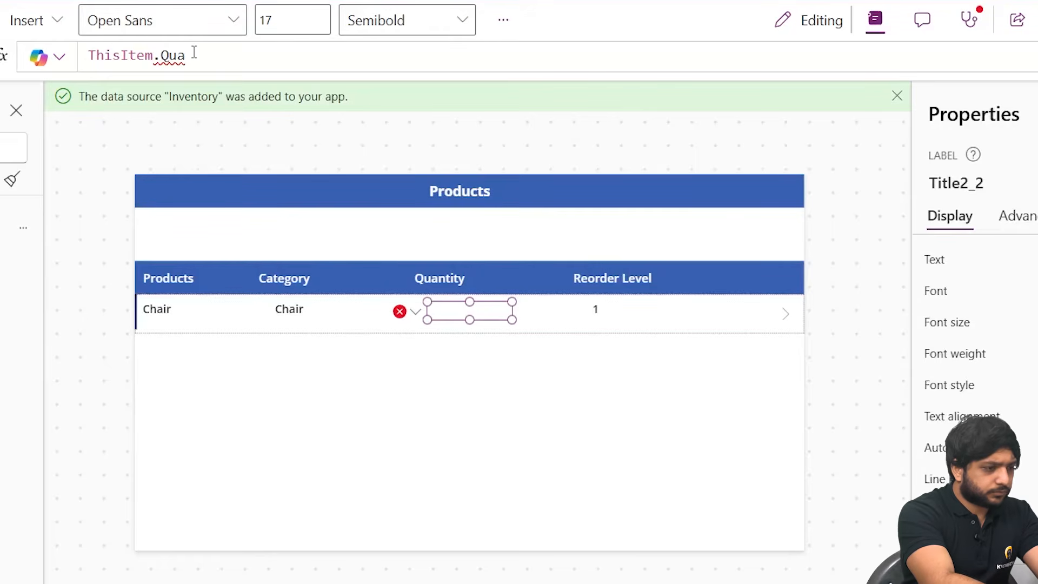
{"action": "type", "text": "nttnt"}
{"action": "key", "text": "Tab"}
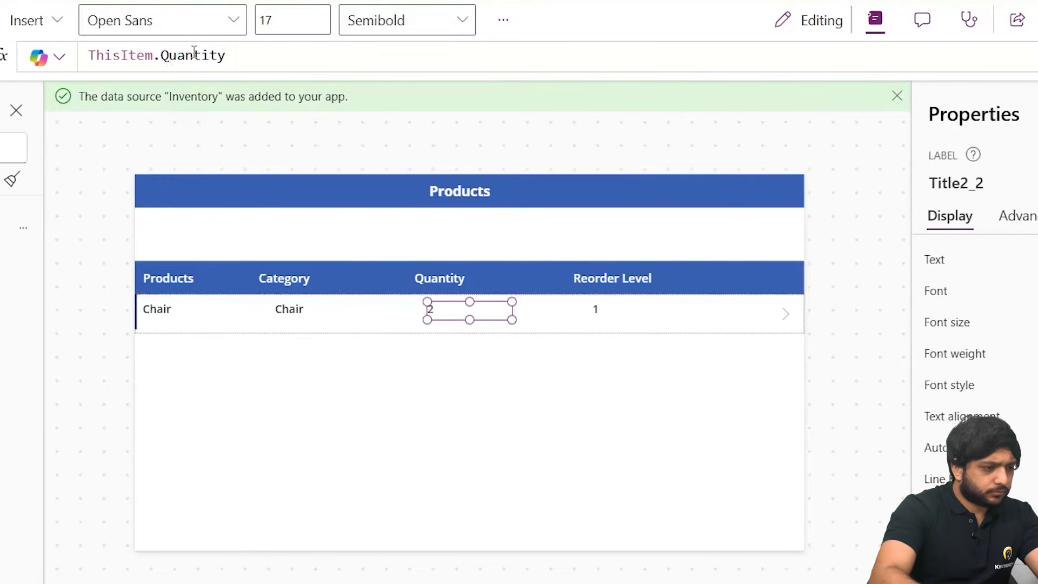
Bind the gallery label under the Category header to ThisItem.Category.Value and align it with that header's left edge
{"action": "left_click", "coordinate": [289, 309]}
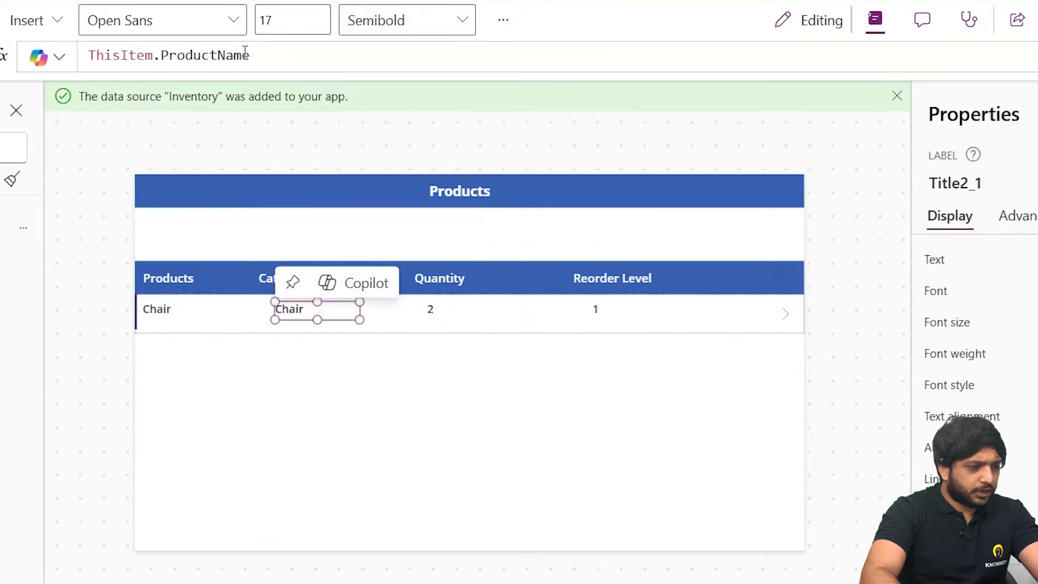
{"action": "double_click", "coordinate": [204, 54]}
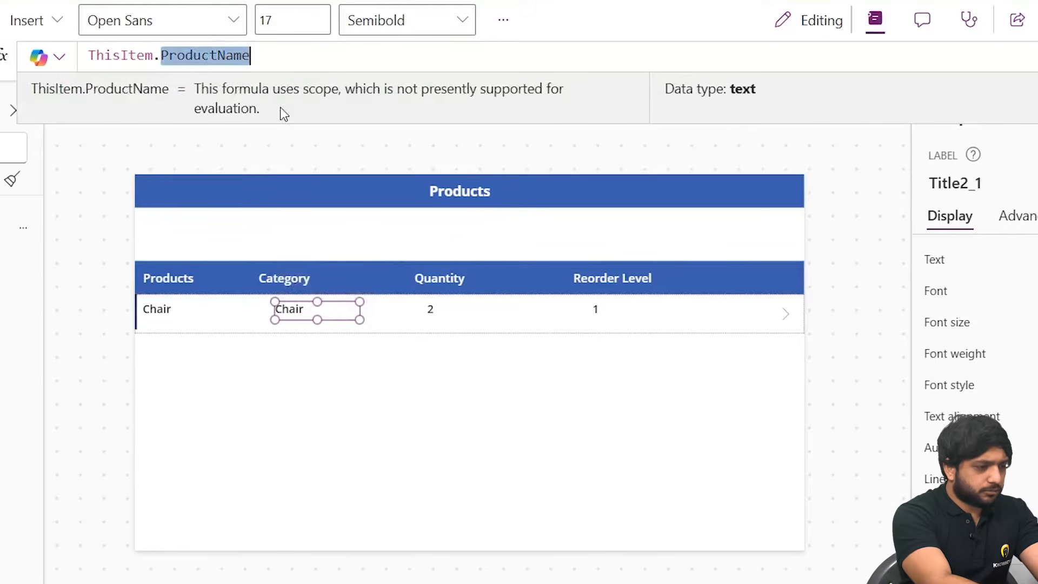
{"action": "type", "text": "Cat"}
{"action": "key", "text": "Tab"}
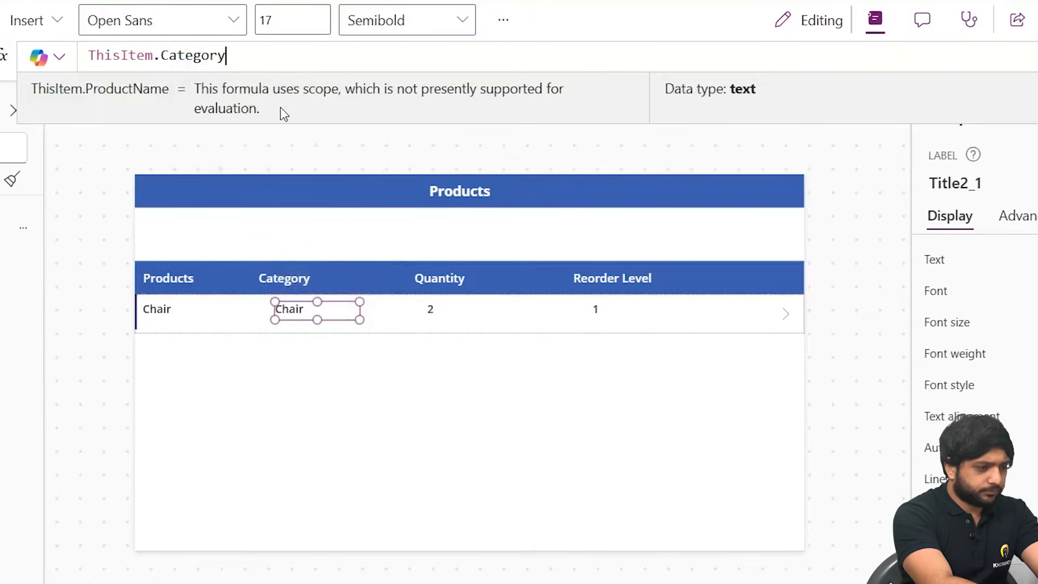
{"action": "type", "text": ".Value'"}
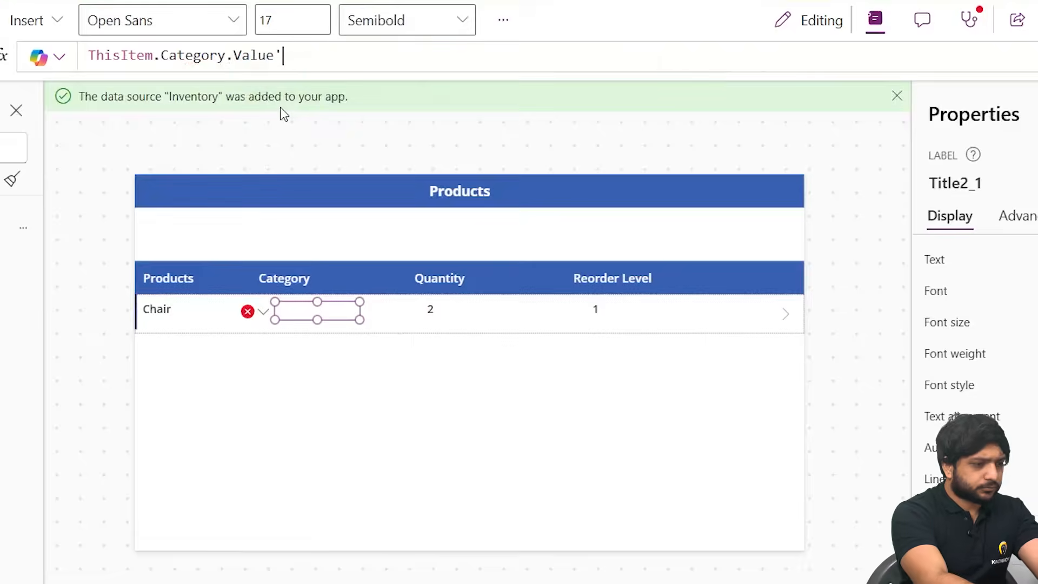
{"action": "key", "text": "BackSpace"}
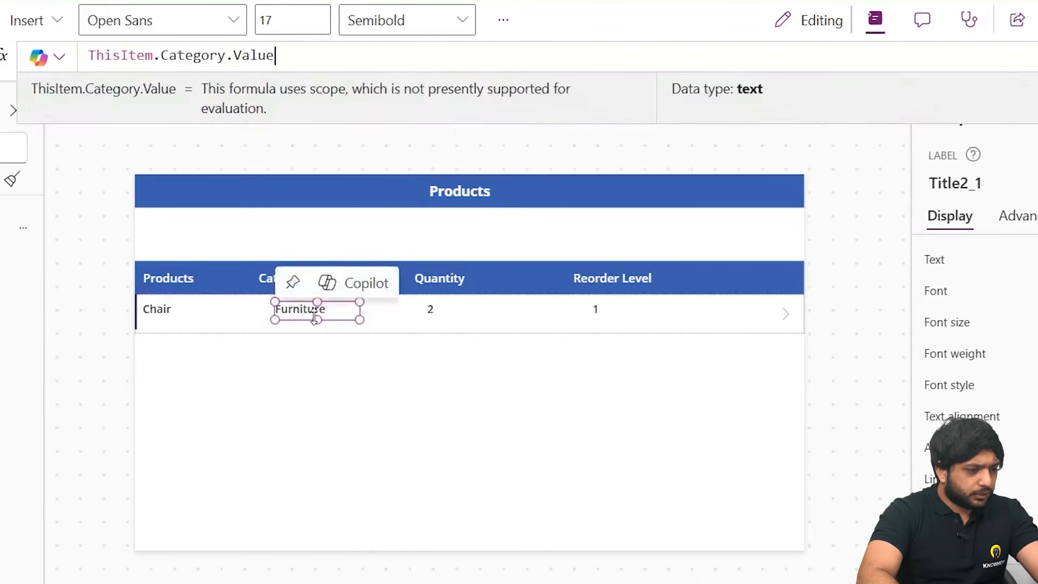
{"action": "mouse_move", "coordinate": [316, 311]}
{"action": "left_mouse_down"}
{"action": "mouse_move", "coordinate": [286, 312]}
{"action": "mouse_move", "coordinate": [297, 309]}
{"action": "left_mouse_up"}
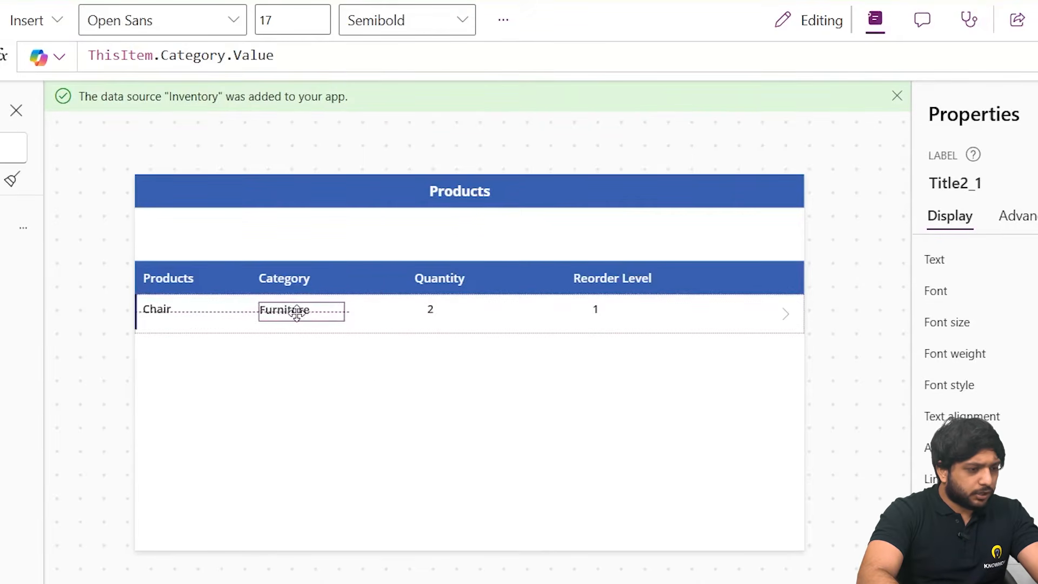
{"action": "left_click", "coordinate": [390, 406]}
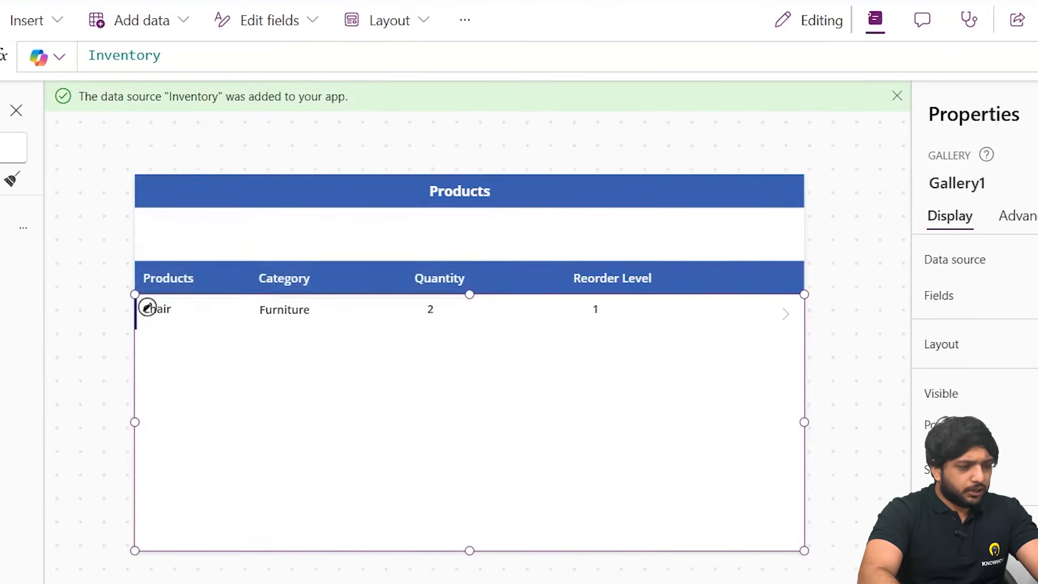
Add a new blank screen after the Products screen
{"action": "scroll", "coordinate": [105, 436], "scroll_direction": "down", "scroll_amount": 2}
{"action": "scroll", "coordinate": [62, 320], "scroll_direction": "up", "scroll_amount": 2}
{"action": "left_click", "coordinate": [63, 285]}
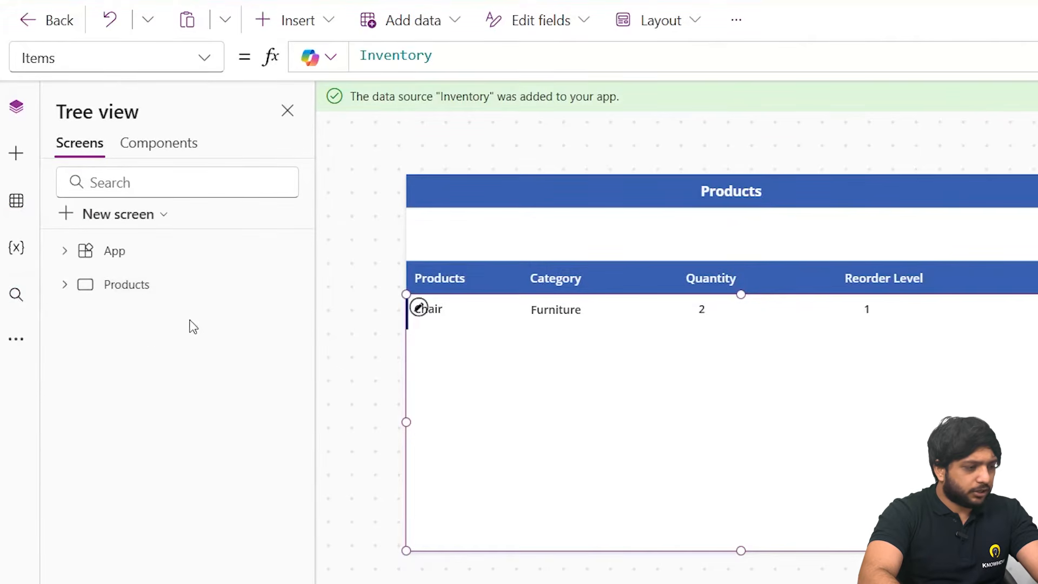
{"action": "left_click", "coordinate": [126, 285]}
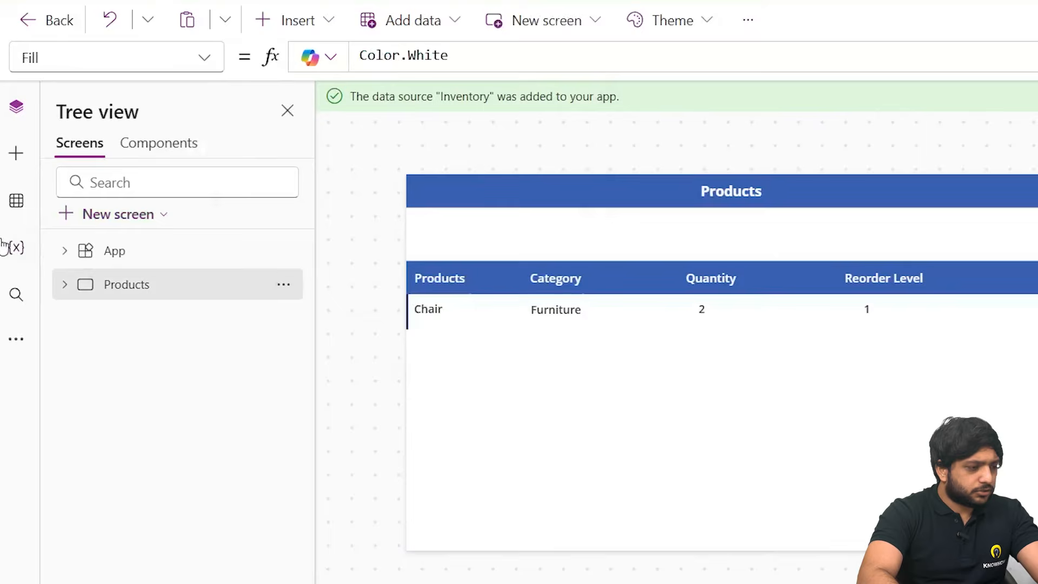
{"action": "left_click", "coordinate": [93, 211]}
{"action": "left_click", "coordinate": [376, 204]}
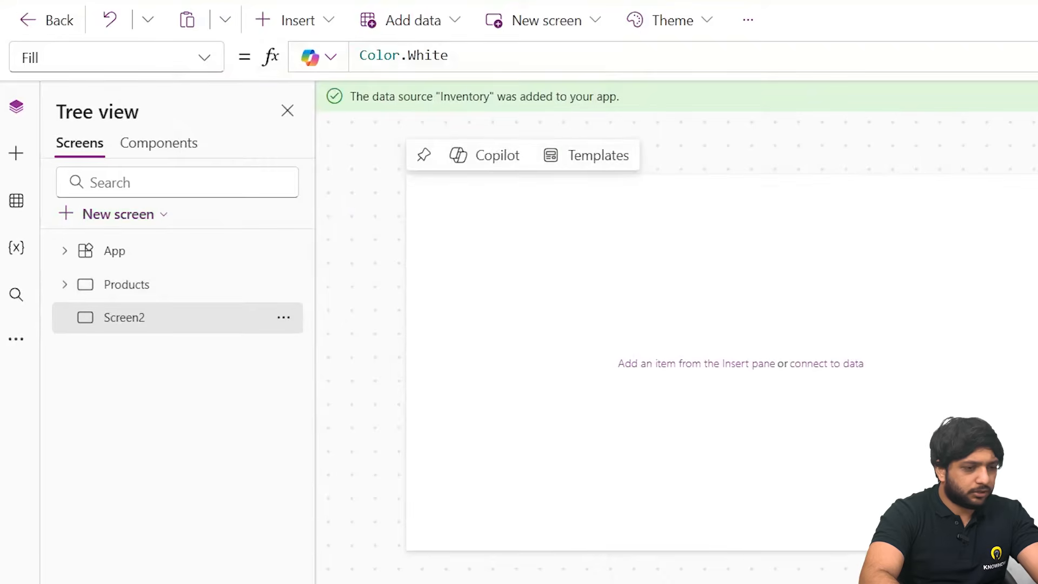
Rename the new blank screen as ProductDetails
{"action": "left_click", "coordinate": [790, 176]}
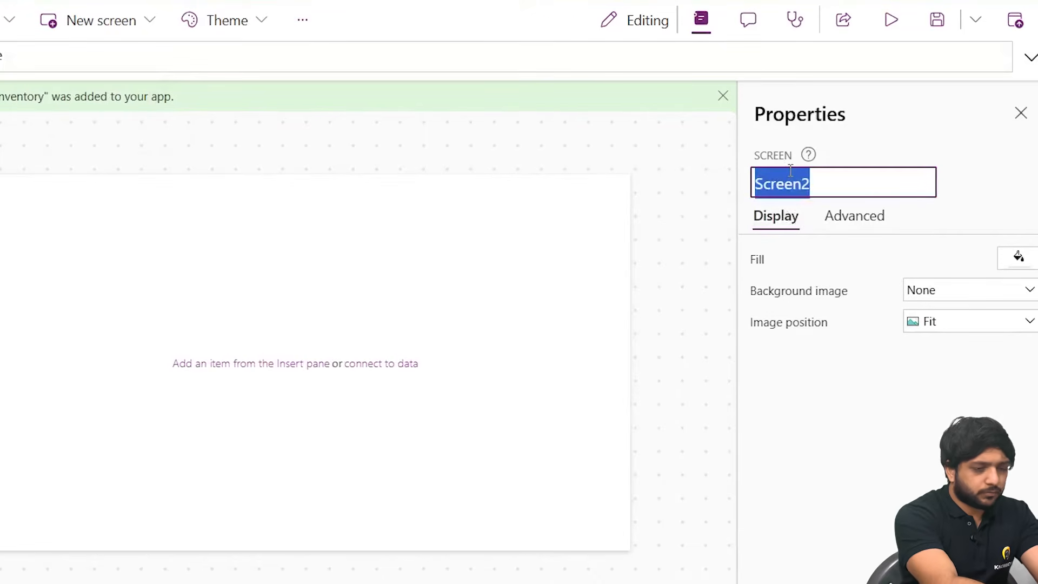
{"action": "type", "text": "Producat"}
{"action": "key", "text": "BackSpace"}
{"action": "key", "text": "BackSpace"}
{"action": "type", "text": "tDetails"}
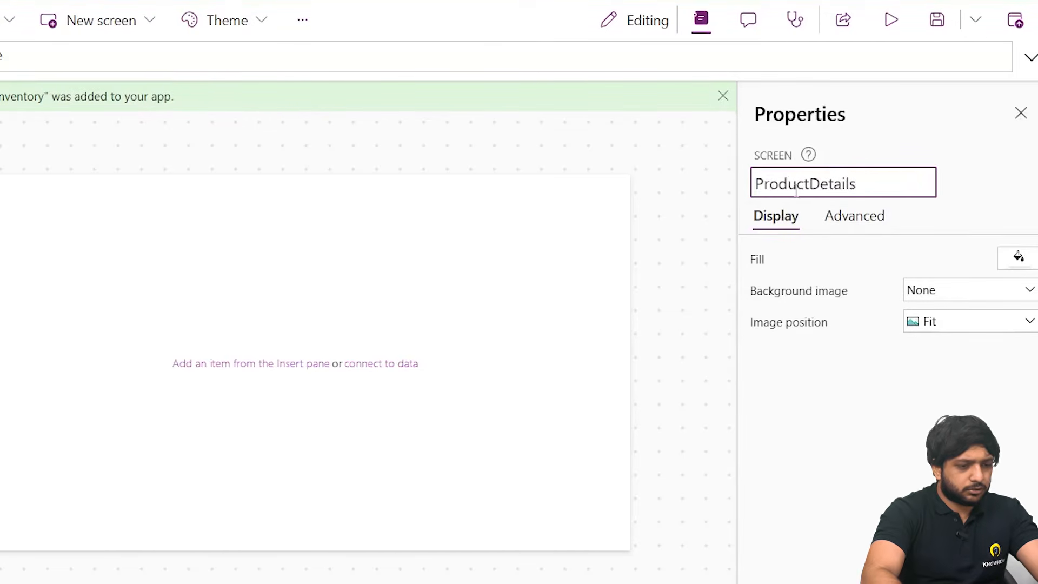
{"action": "left_click", "coordinate": [714, 233]}
Insert a rectangle on the ProductDetails screen and shape it into a thin full-width header bar along the screen's upper edge
{"action": "left_click", "coordinate": [13, 158]}
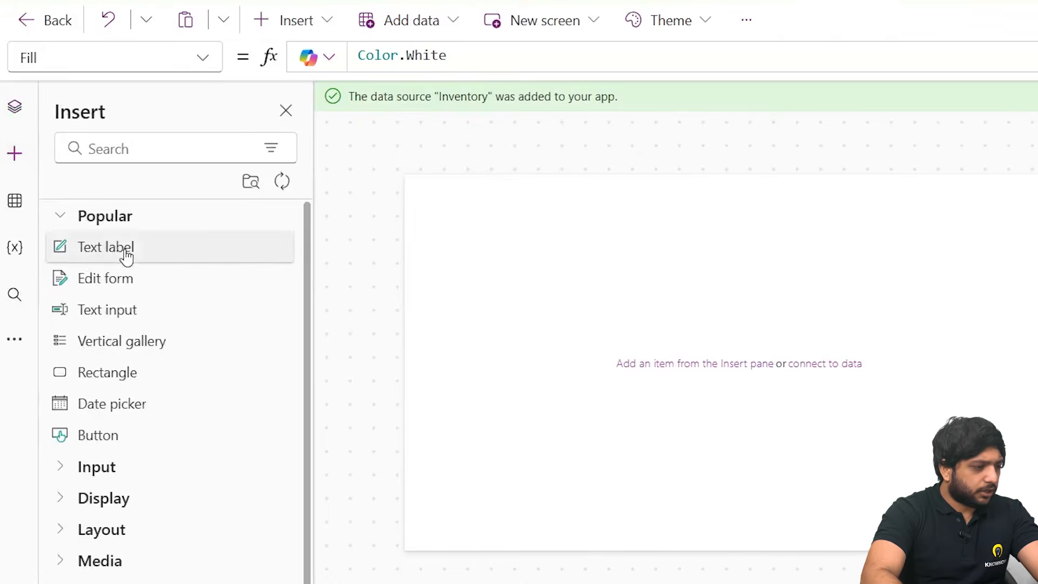
{"action": "left_click", "coordinate": [136, 385]}
{"action": "left_click_drag", "start_coordinate": [498, 223], "coordinate": [1035, 200]}
{"action": "left_click_drag", "start_coordinate": [739, 224], "coordinate": [739, 211]}
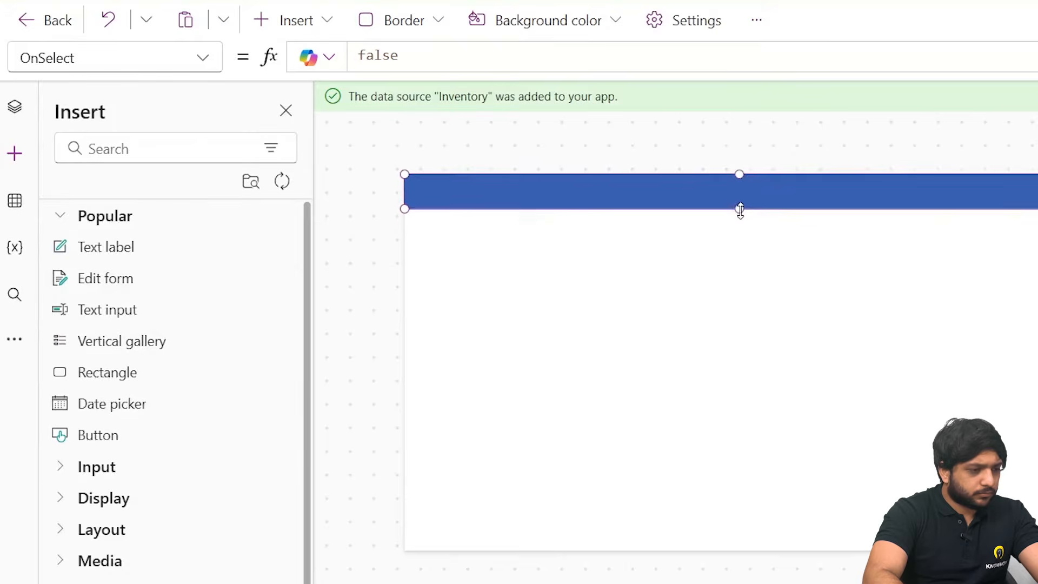
{"action": "left_click", "coordinate": [607, 270]}
Insert a text label in the middle of the header bar and set its text to Product Details
{"action": "left_click", "coordinate": [98, 248]}
{"action": "left_click_drag", "start_coordinate": [461, 205], "coordinate": [725, 193]}
{"action": "type", "text": "Produc"}
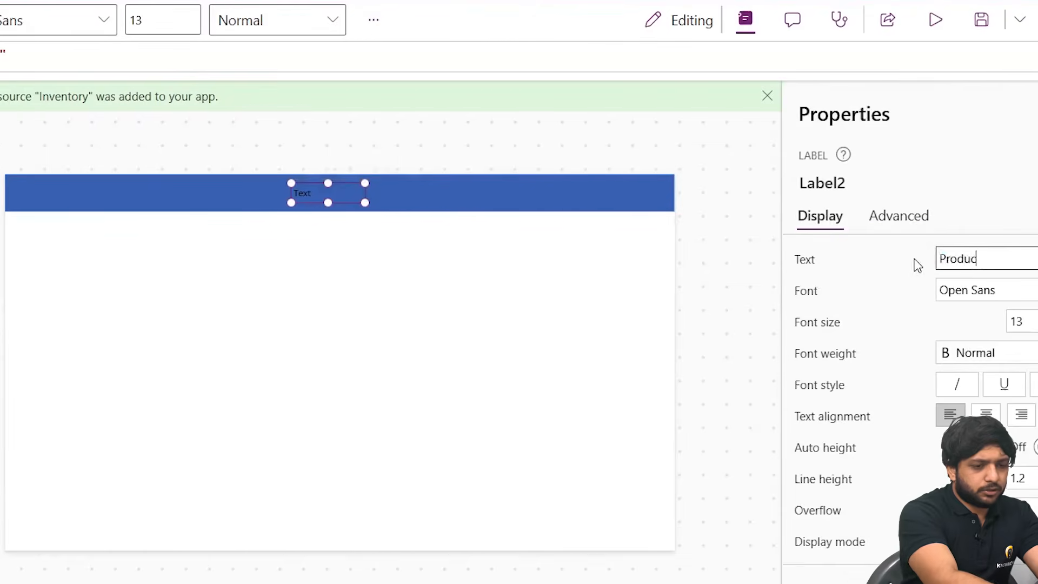
{"action": "type", "text": "t Details"}
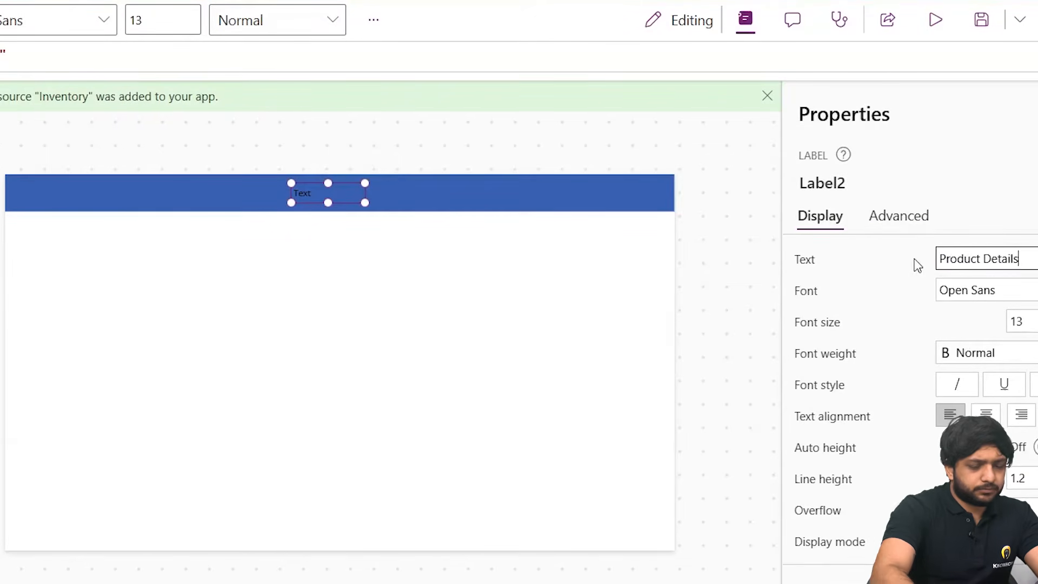
Format the Product Details label with font size 21, Bold weight and white text
{"action": "left_click", "coordinate": [988, 326]}
{"action": "type", "text": "21"}
{"action": "left_click", "coordinate": [977, 358]}
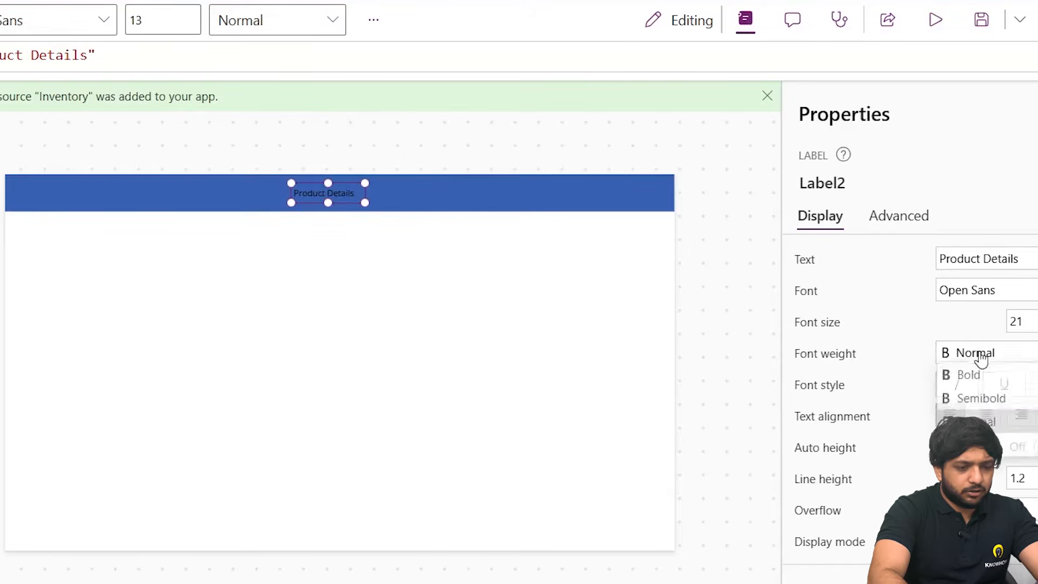
{"action": "left_click", "coordinate": [968, 373]}
{"action": "scroll", "coordinate": [964, 398], "scroll_direction": "down", "scroll_amount": 8}
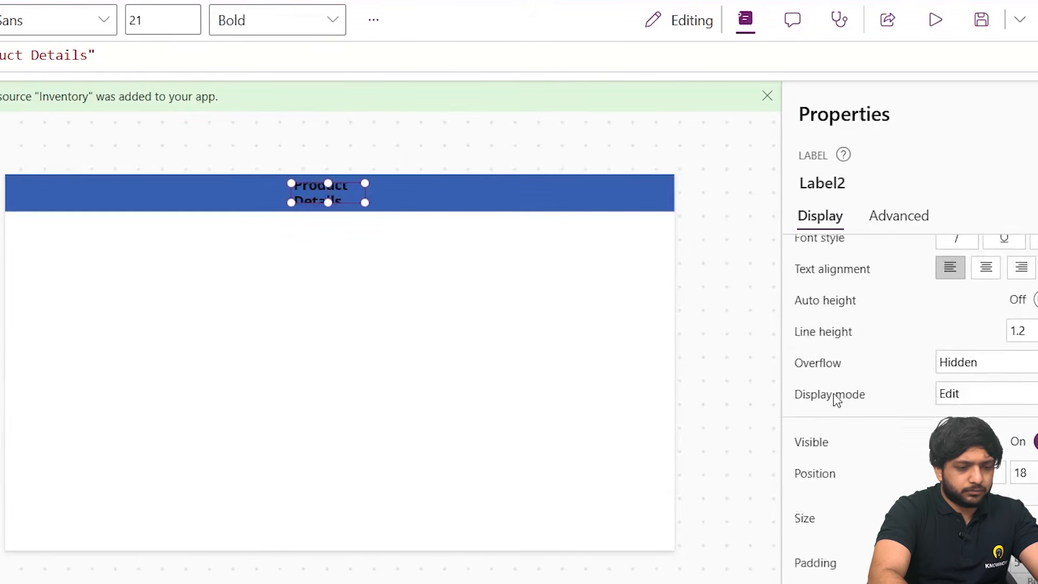
{"action": "left_click", "coordinate": [995, 388]}
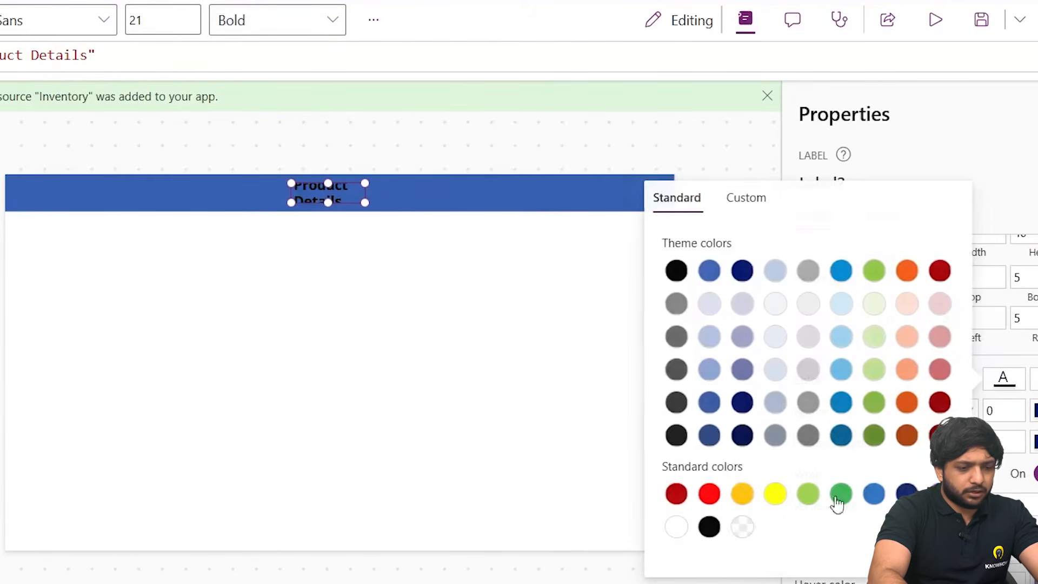
{"action": "left_click", "coordinate": [675, 526]}
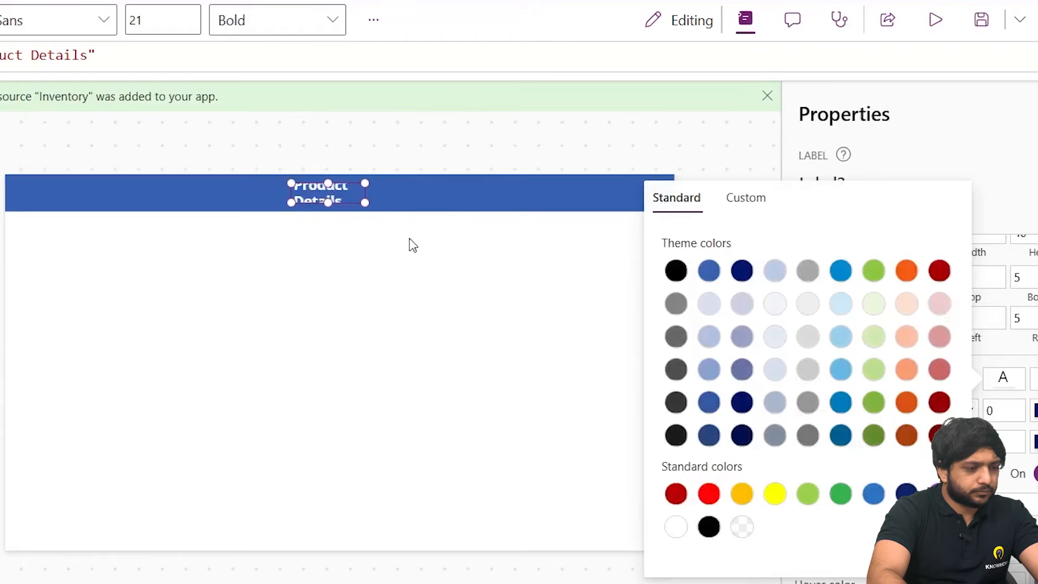
Widen the Product Details label so that its text fits on one line
{"action": "mouse_move", "coordinate": [378, 196]}
{"action": "left_click_drag", "start_coordinate": [360, 185], "coordinate": [404, 185]}
{"action": "left_click", "coordinate": [281, 274]}
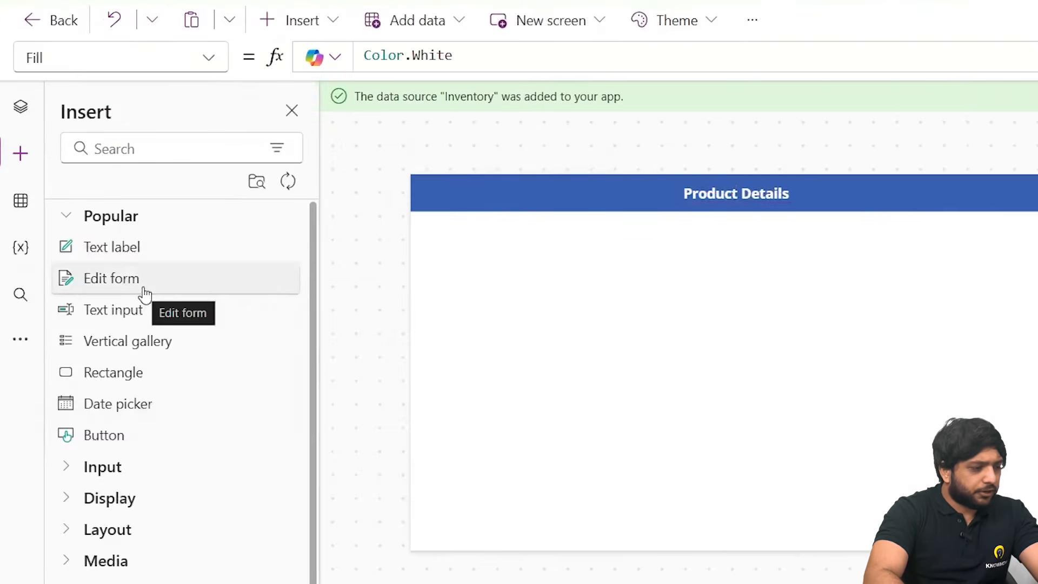
Insert an edit form connected to the Inventory data source below the header bar and delete its Title data card
{"action": "left_click", "coordinate": [143, 291]}
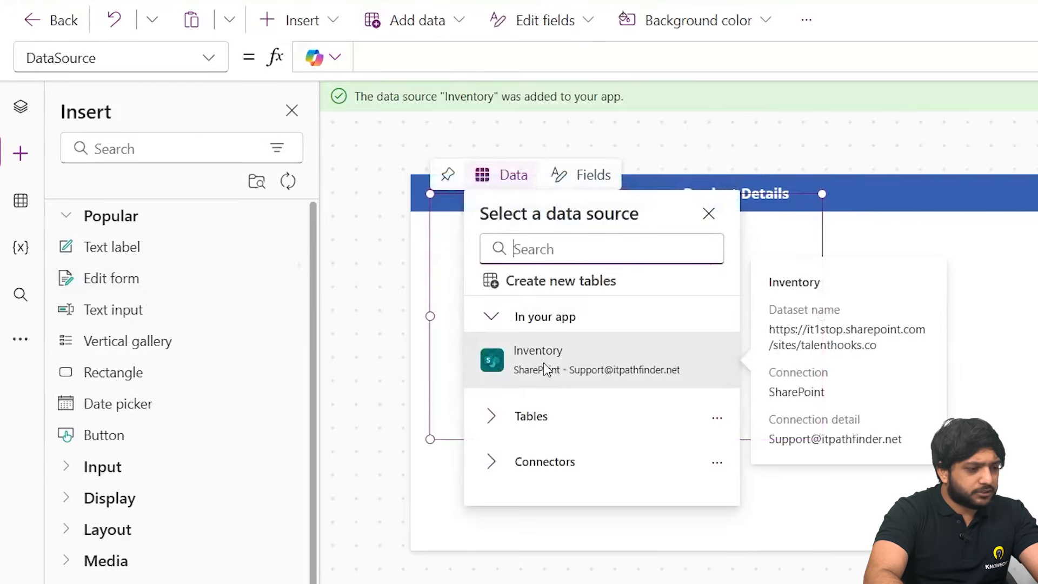
{"action": "left_click", "coordinate": [543, 367]}
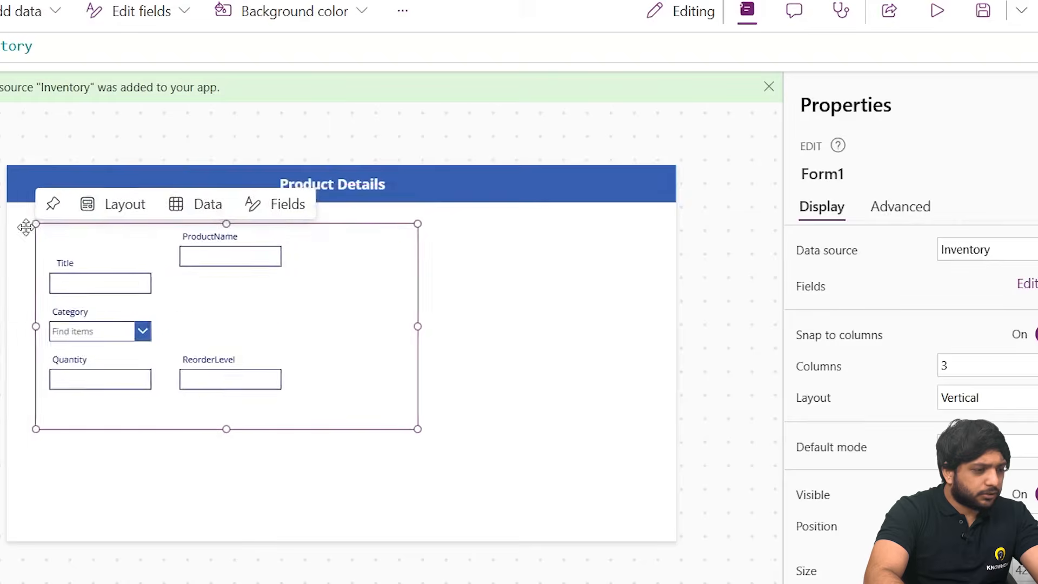
{"action": "right_click", "coordinate": [98, 273]}
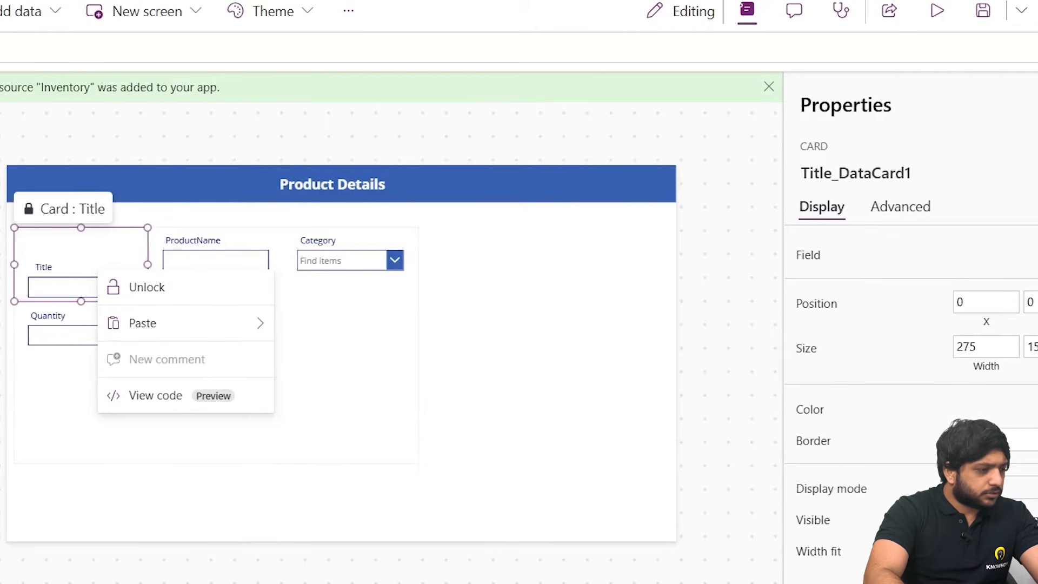
{"action": "left_click", "coordinate": [11, 106]}
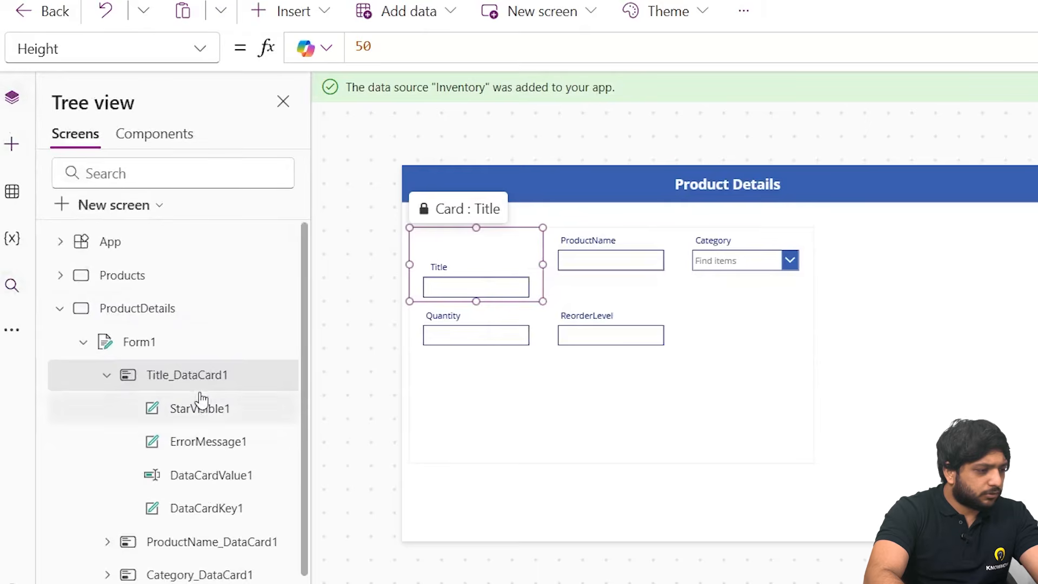
{"action": "right_click", "coordinate": [220, 372]}
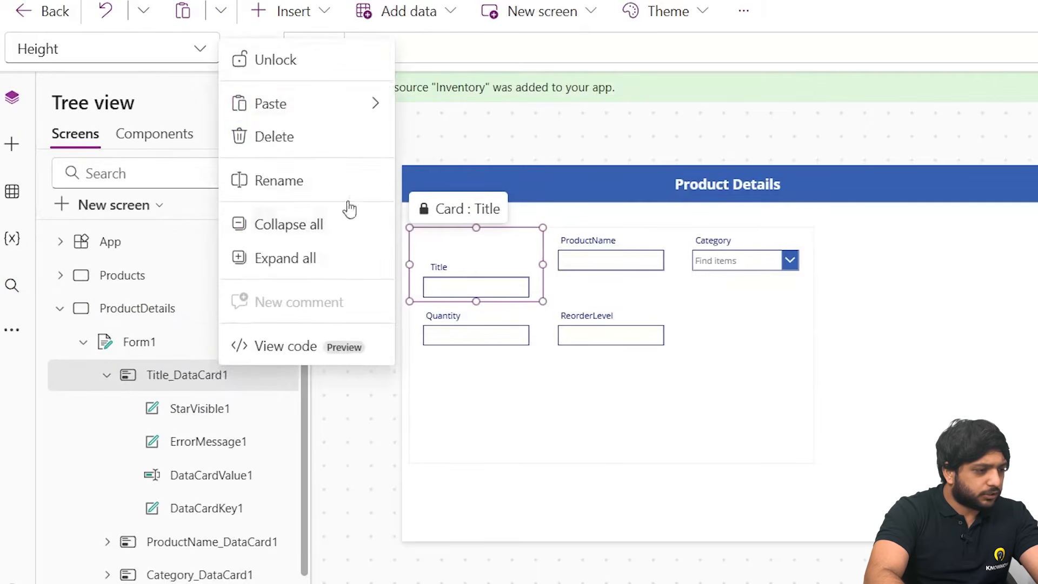
{"action": "left_click", "coordinate": [310, 133]}
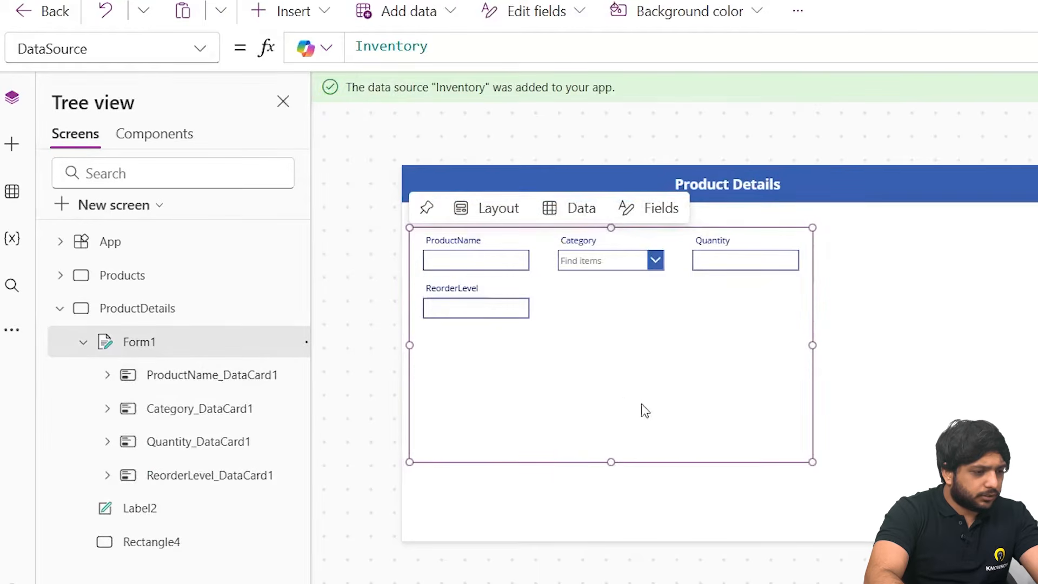
{"action": "left_click", "coordinate": [1012, 398]}
{"action": "left_click", "coordinate": [595, 264]}
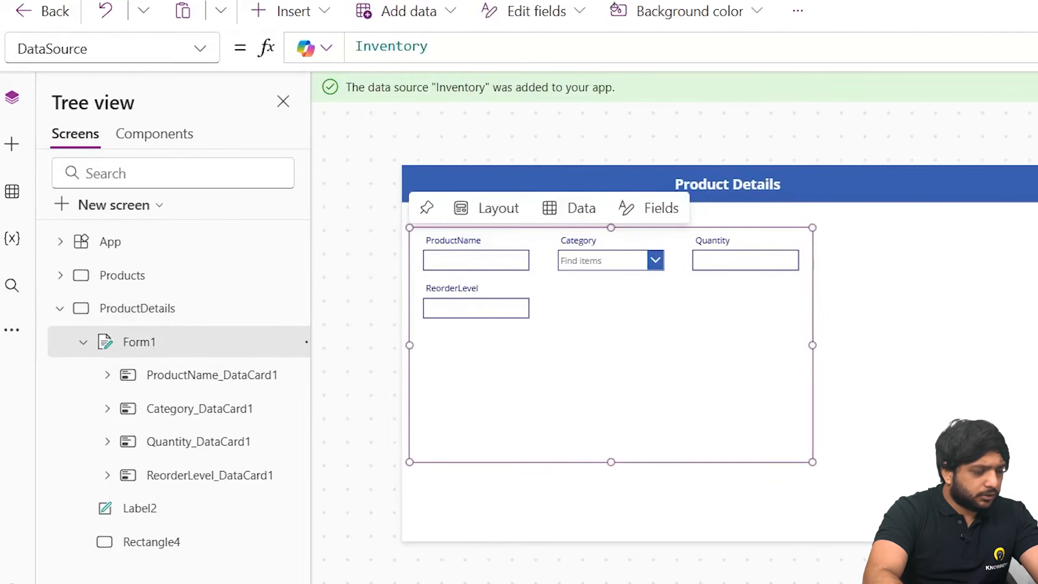
Insert a button below the form fields at about X 347, Y 382
{"action": "left_click", "coordinate": [12, 145]}
{"action": "left_click", "coordinate": [155, 148]}
{"action": "type", "text": "Button"}
{"action": "left_click", "coordinate": [95, 238]}
{"action": "left_click_drag", "start_coordinate": [467, 196], "coordinate": [617, 363]}
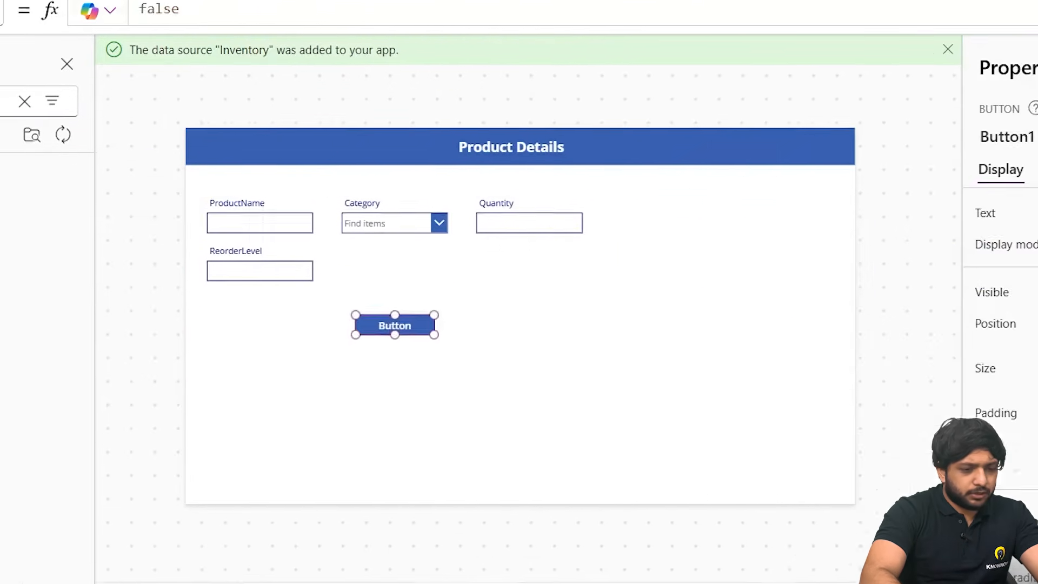
Set the button's text to Submit and its border radius to 100
{"action": "double_click", "coordinate": [937, 181]}
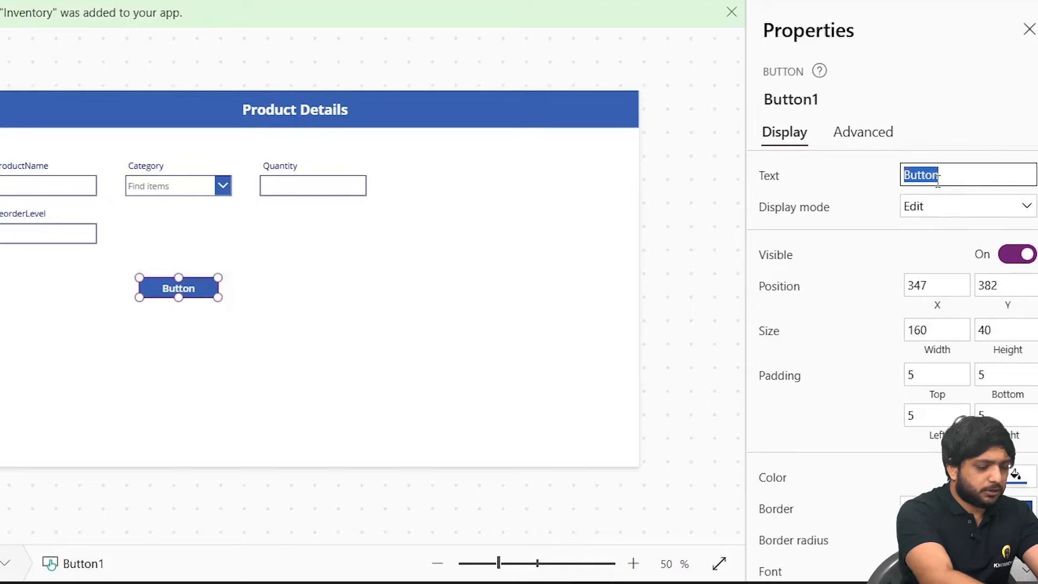
{"action": "type", "text": "Submit"}
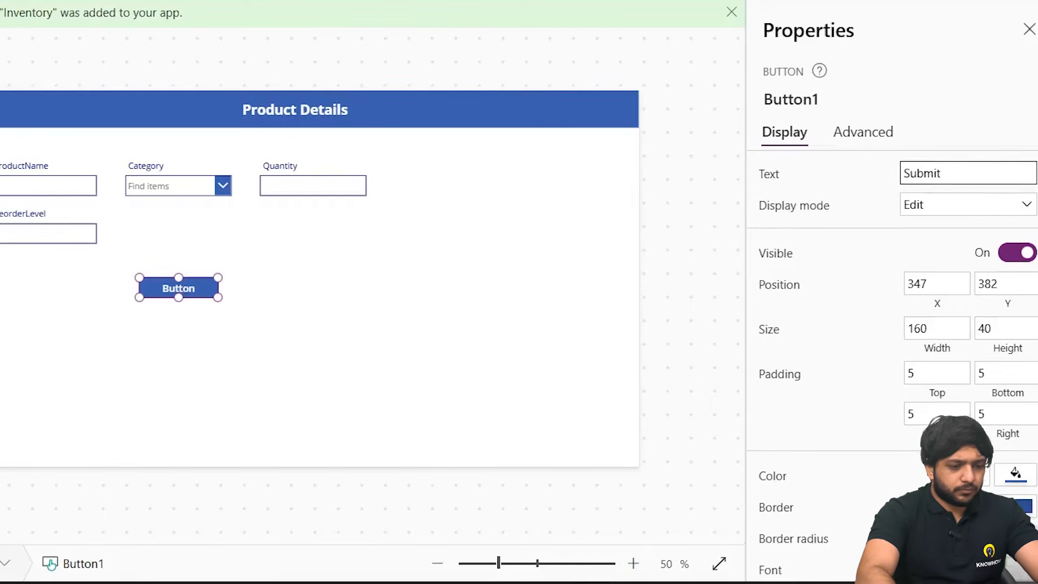
{"action": "scroll", "coordinate": [965, 316], "scroll_direction": "down", "scroll_amount": 3}
{"action": "left_click", "coordinate": [1008, 346]}
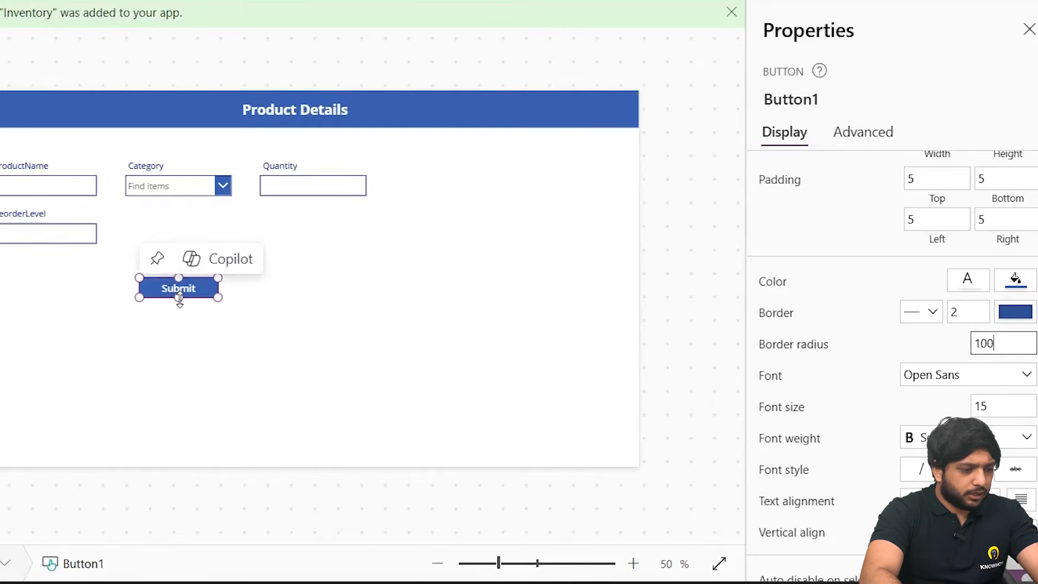
Increase the Submit button's height by extending its lower edge until it looks nearly circular
{"action": "left_click_drag", "start_coordinate": [180, 298], "coordinate": [181, 355]}
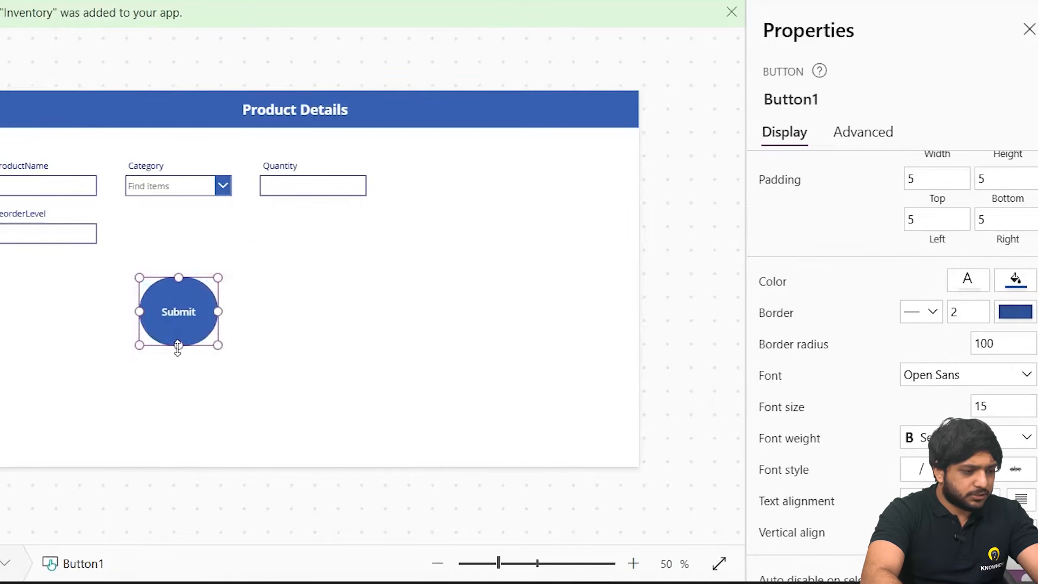
{"action": "left_click", "coordinate": [292, 308]}
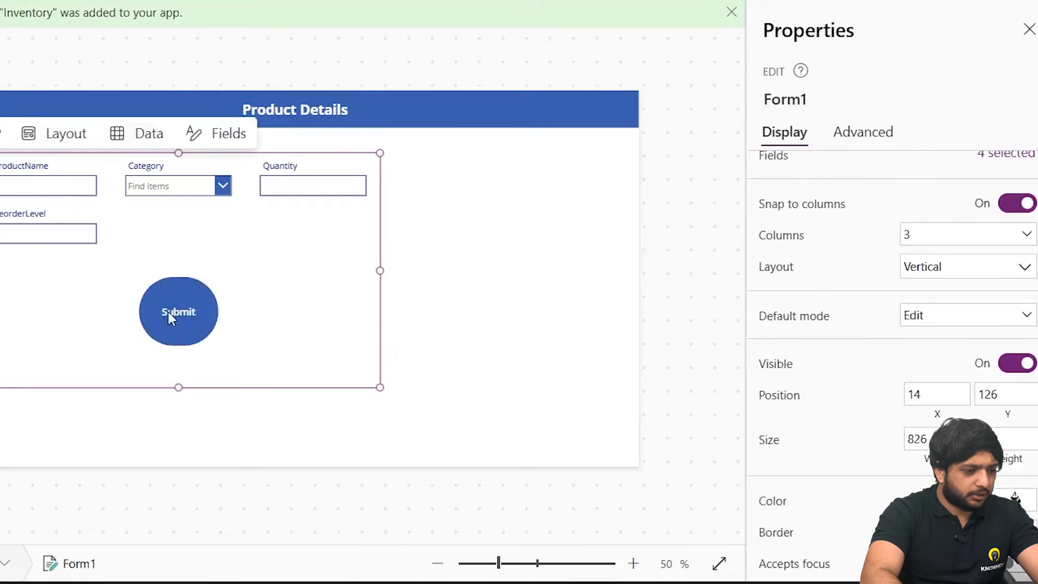
Replace the Submit button's OnSelect formula with SubmitForm(Form1); and start a new line below it
{"action": "left_click", "coordinate": [863, 133]}
{"action": "left_click", "coordinate": [776, 261]}
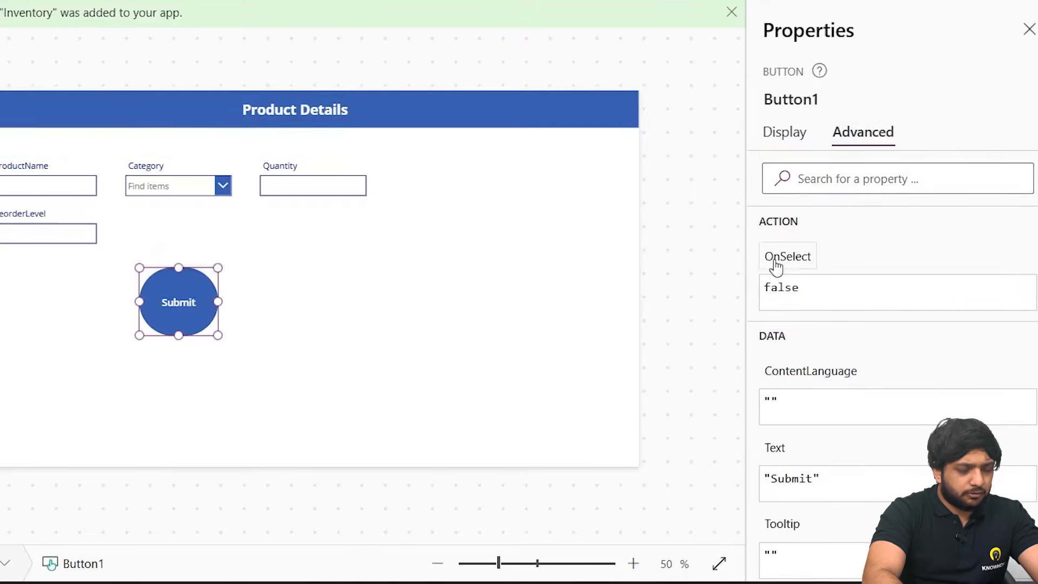
{"action": "left_click", "coordinate": [864, 1]}
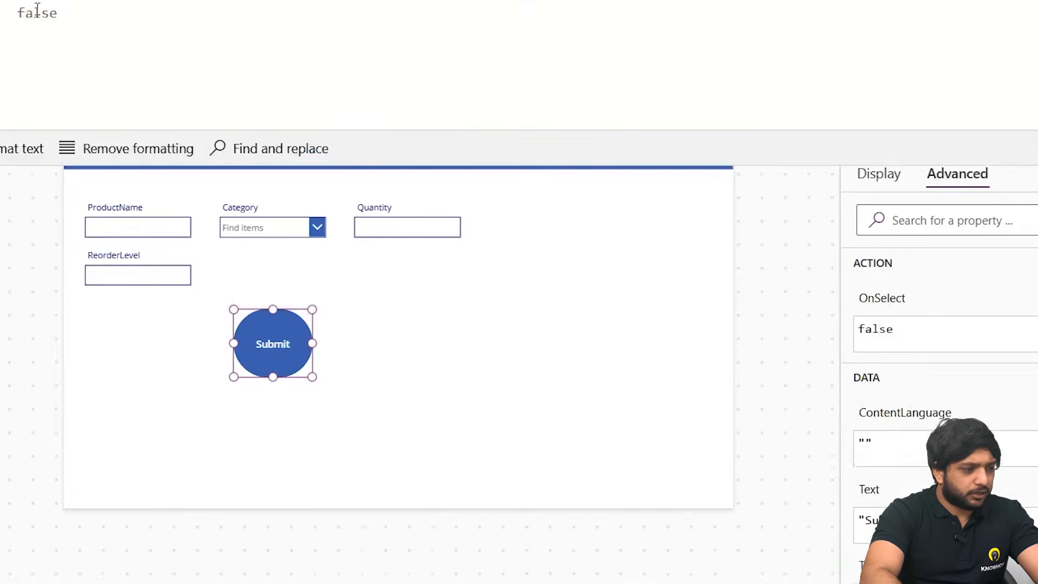
{"action": "double_click", "coordinate": [116, 69]}
{"action": "type", "text": "Su"}
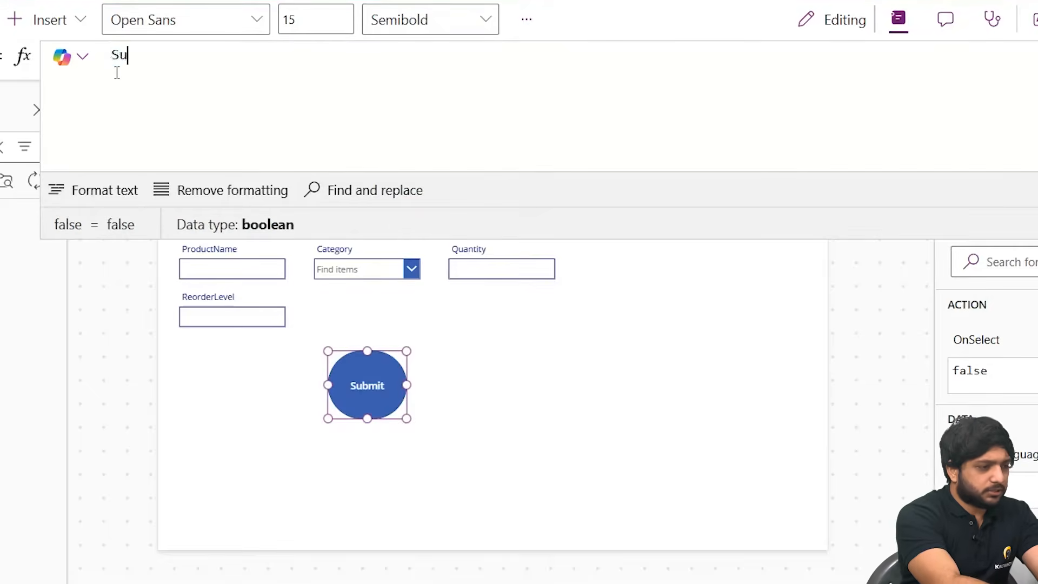
{"action": "type", "text": "bmitForm("}
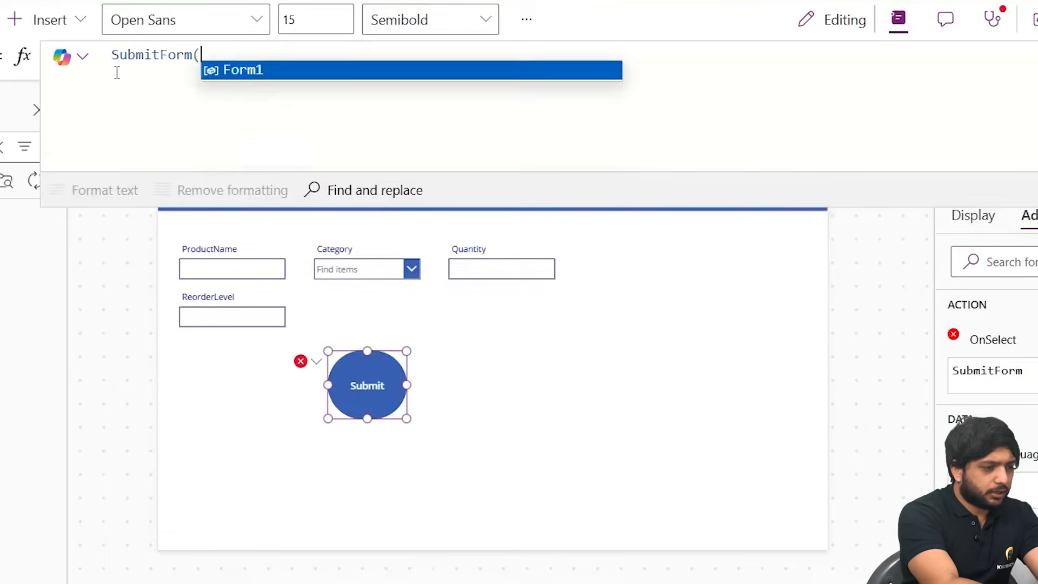
{"action": "type", "text": "Form"}
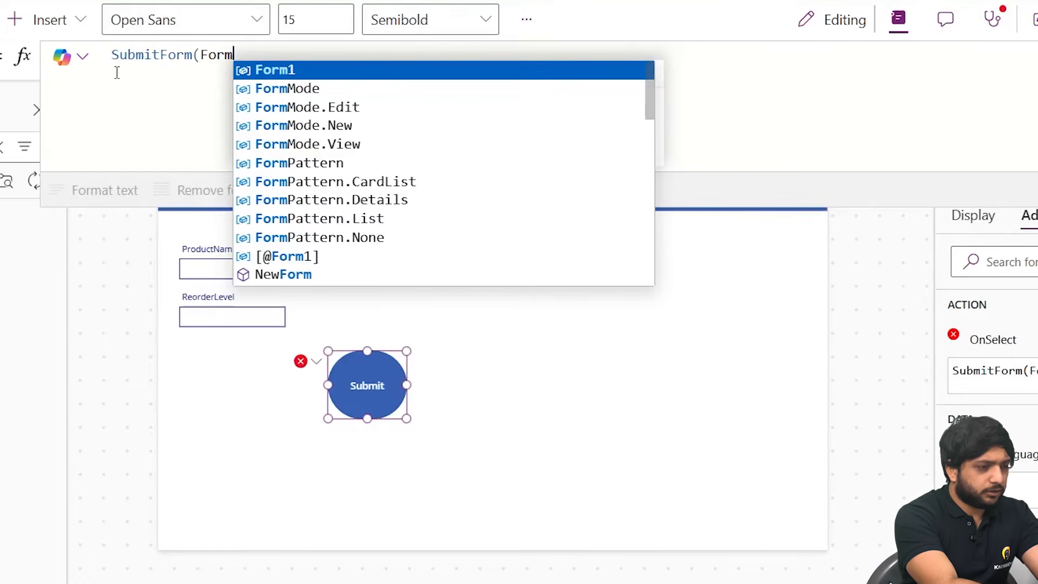
{"action": "type", "text": ");"}
{"action": "key", "text": "shift+Return"}
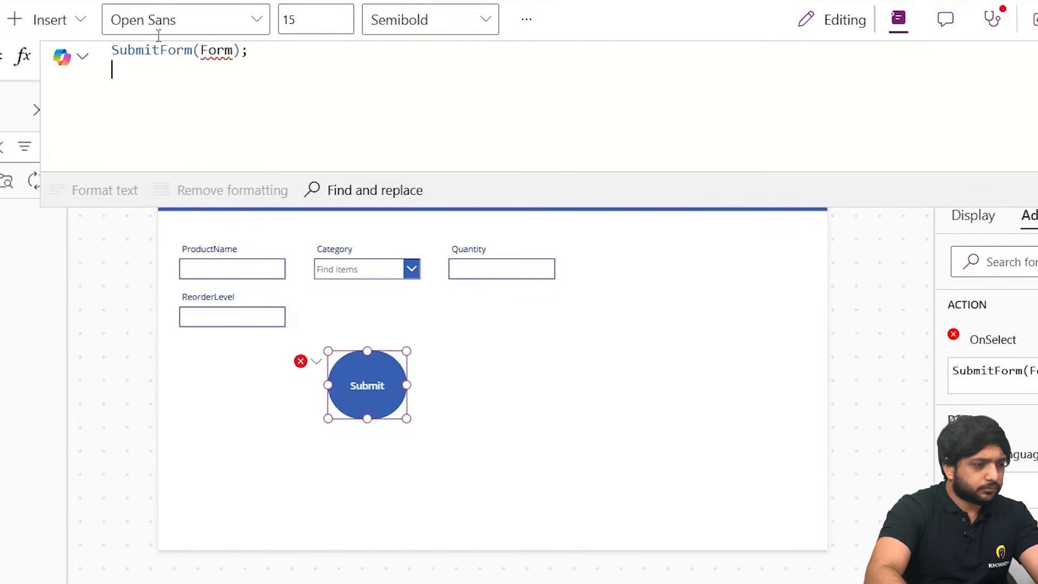
{"action": "left_click", "coordinate": [226, 49]}
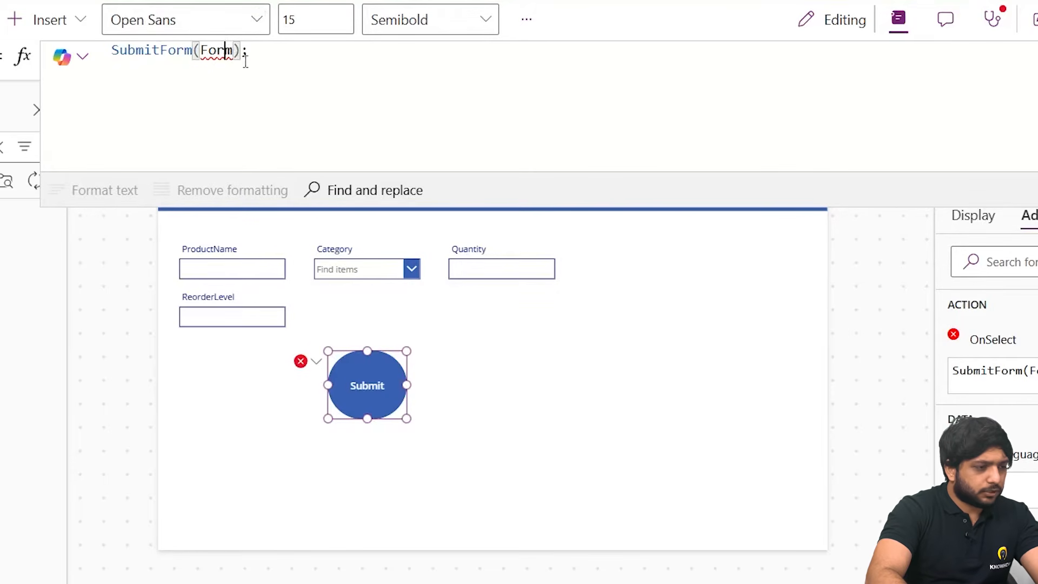
{"action": "type", "text": "1"}
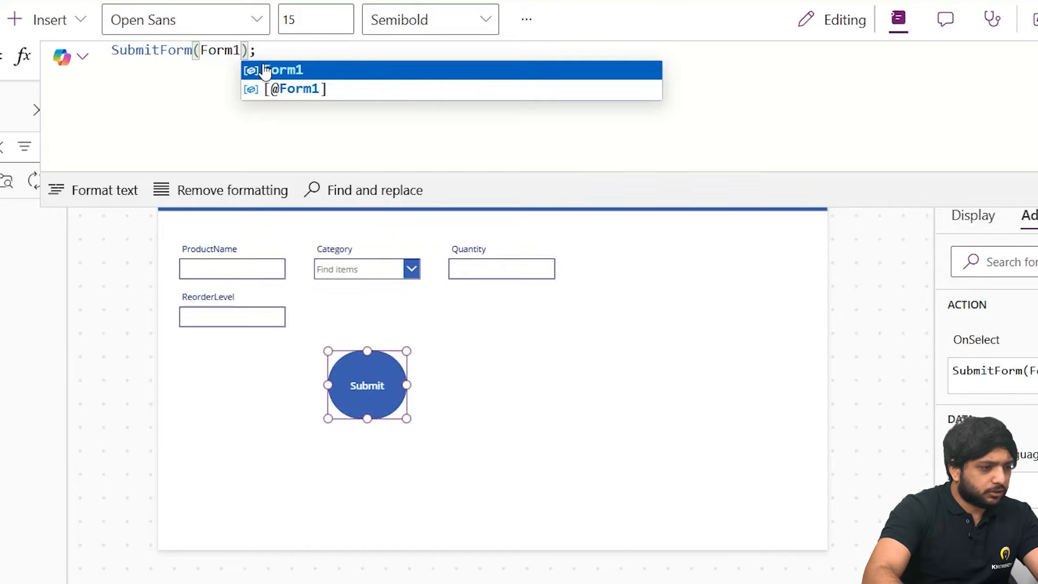
Add Navigate(Products); as the second line of the Submit button's OnSelect formula
{"action": "left_click", "coordinate": [174, 84]}
{"action": "type", "text": "Navigate"}
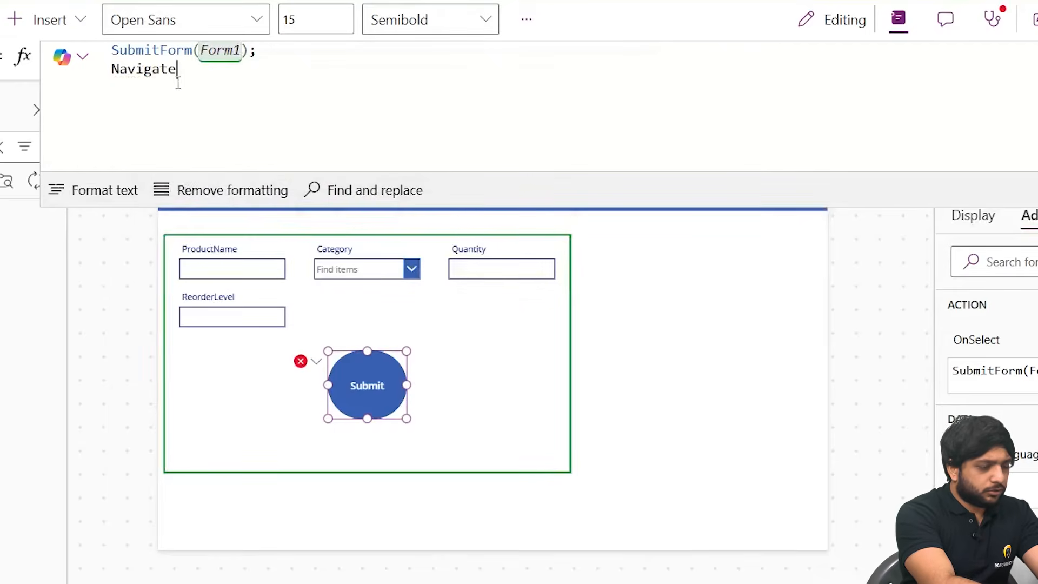
{"action": "type", "text": "(Products);"}
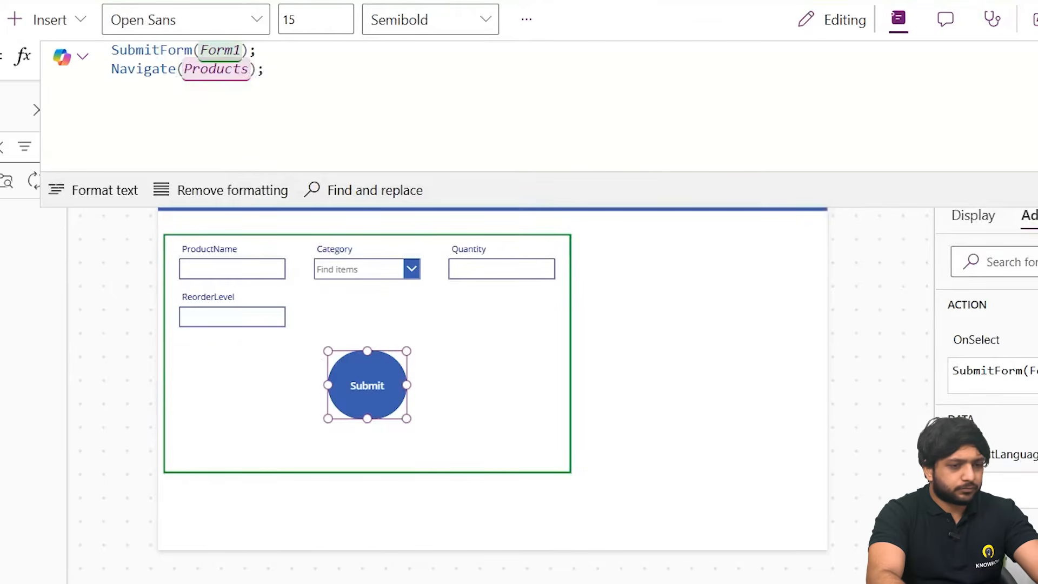
In Form1's OnSuccess property, replace false with a Notify call carrying the message "Product Details Saved Successfully"
{"action": "left_click", "coordinate": [317, 375]}
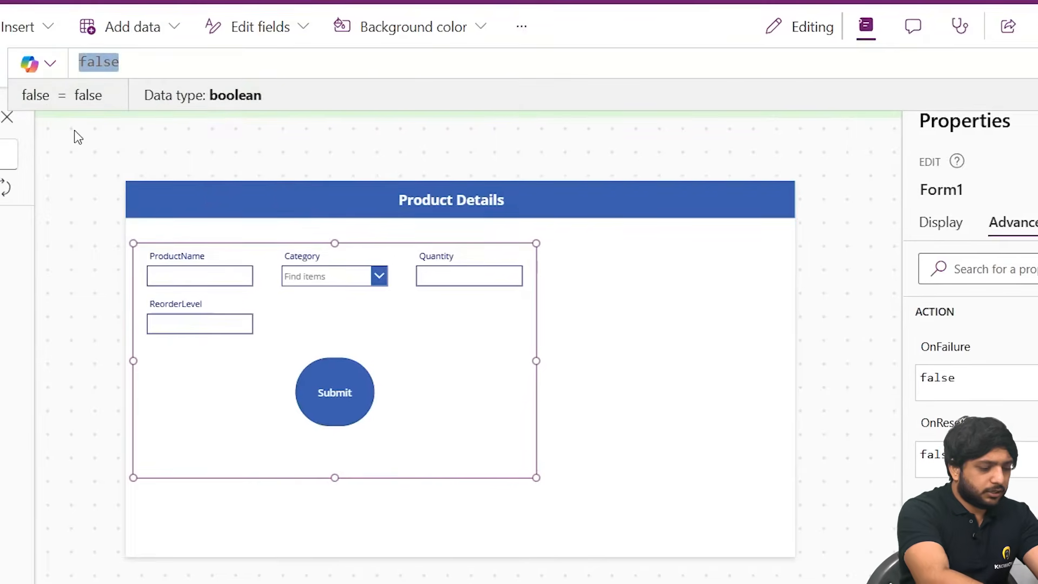
{"action": "type", "text": "Not"}
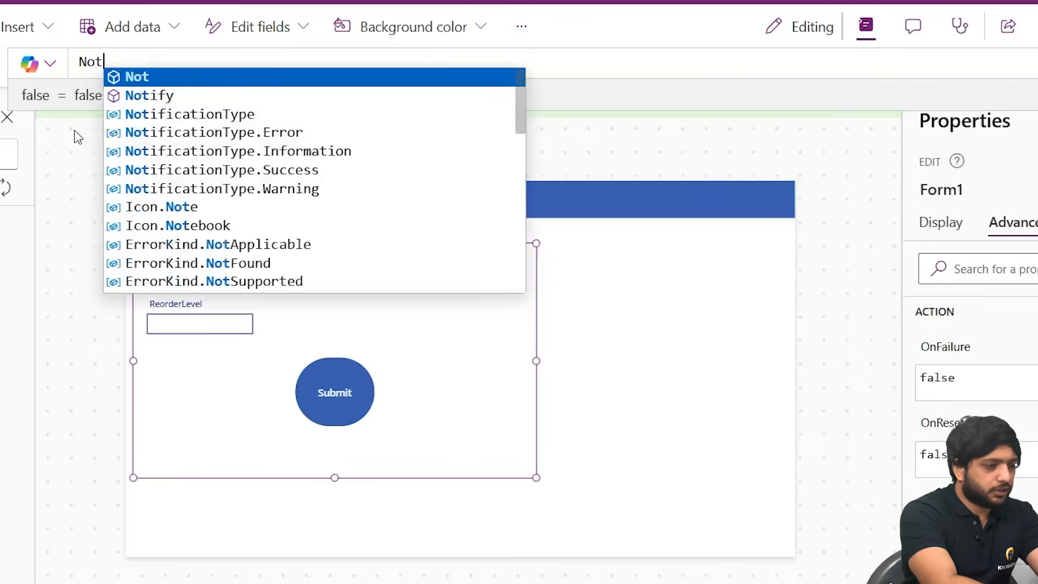
{"action": "type", "text": "ify(Pr"}
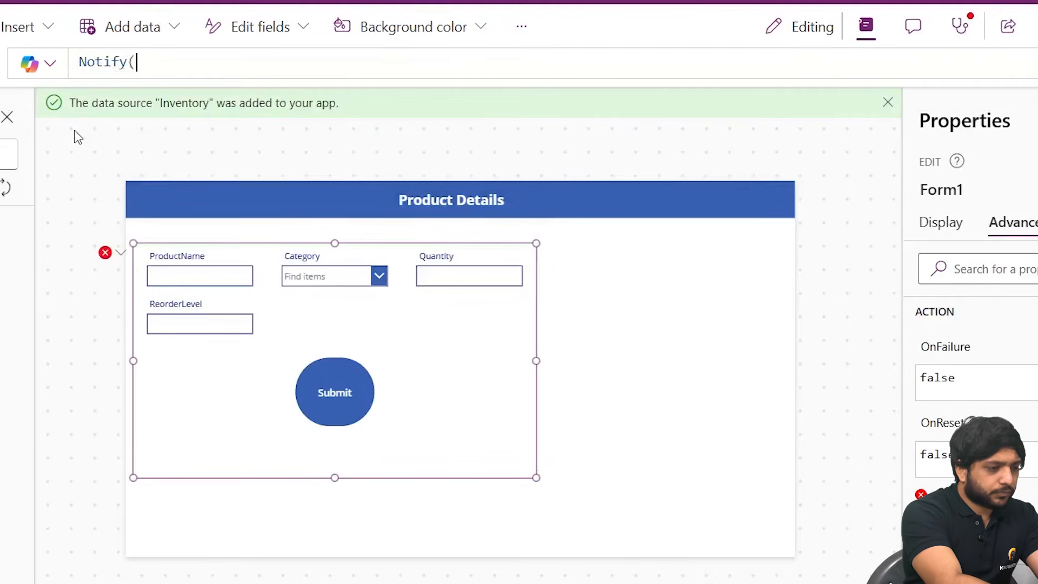
{"action": "key", "text": "BackSpace"}
{"action": "key", "text": "BackSpace"}
{"action": "type", "text": "\"Product Details S"}
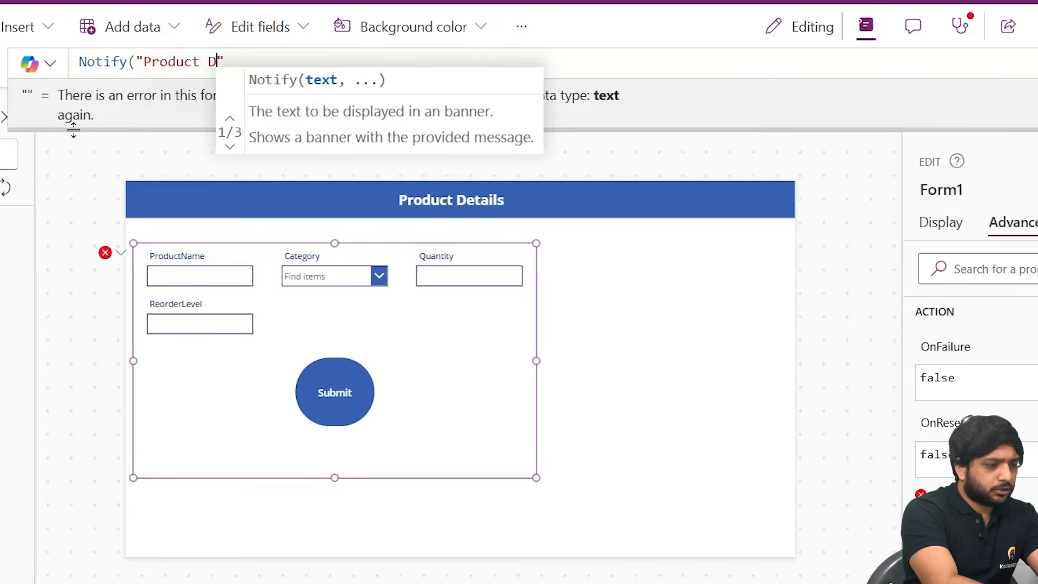
{"action": "type", "text": "aved Si"}
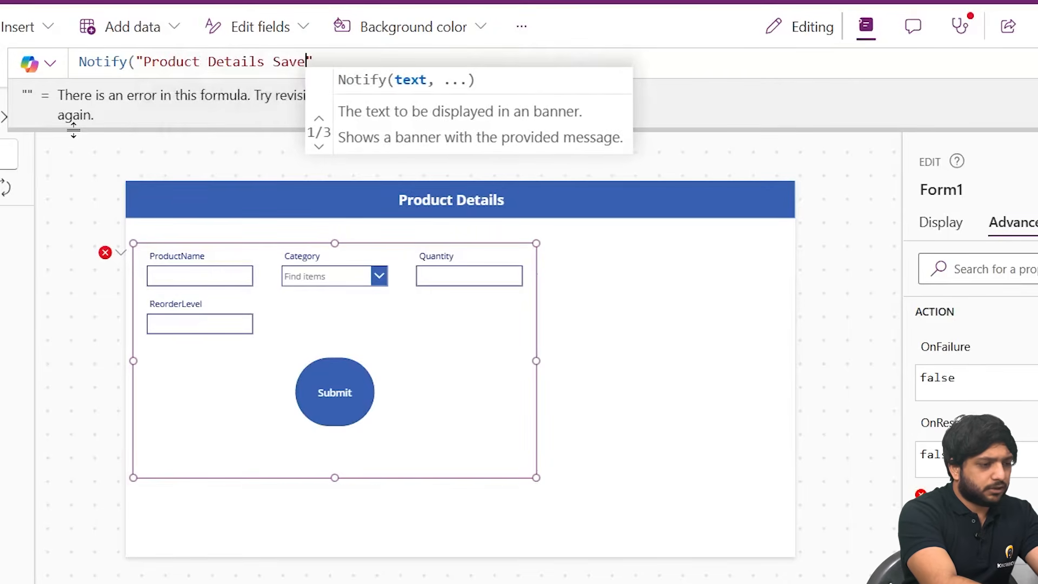
{"action": "key", "text": "BackSpace"}
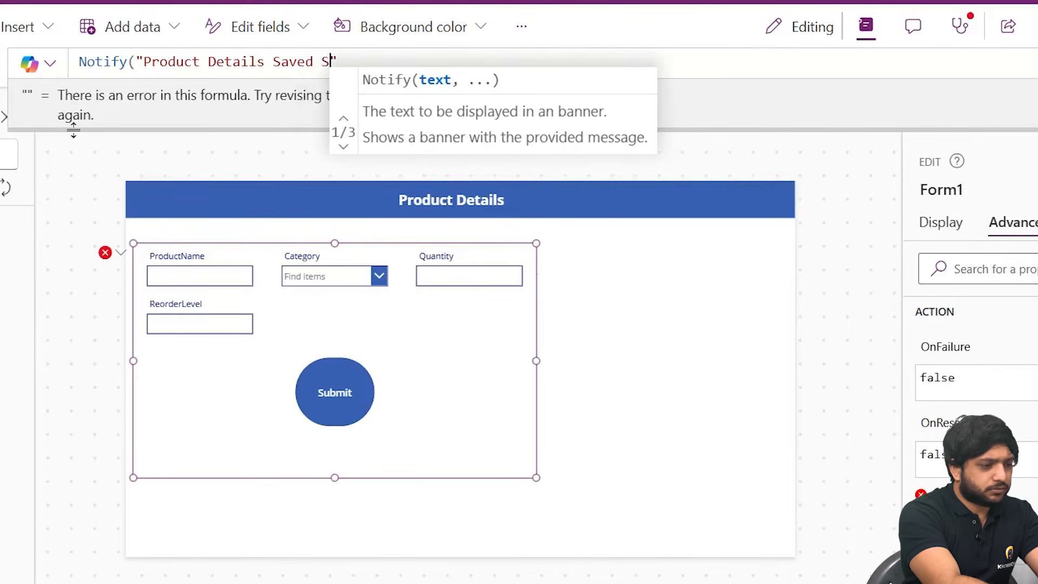
{"action": "type", "text": "uccessfulu"}
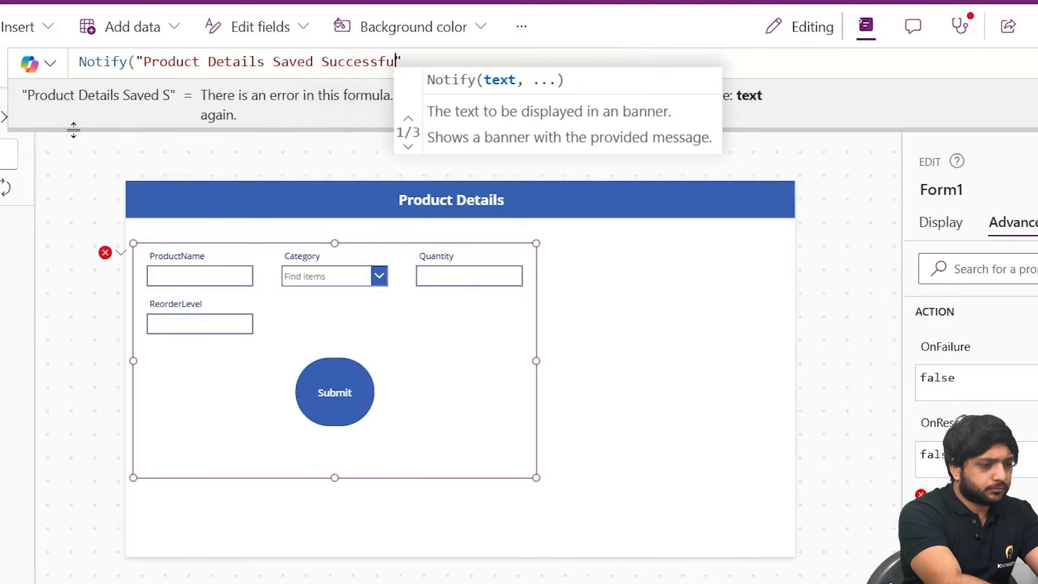
{"action": "key", "text": "BackSpace"}
{"action": "type", "text": "ly"}
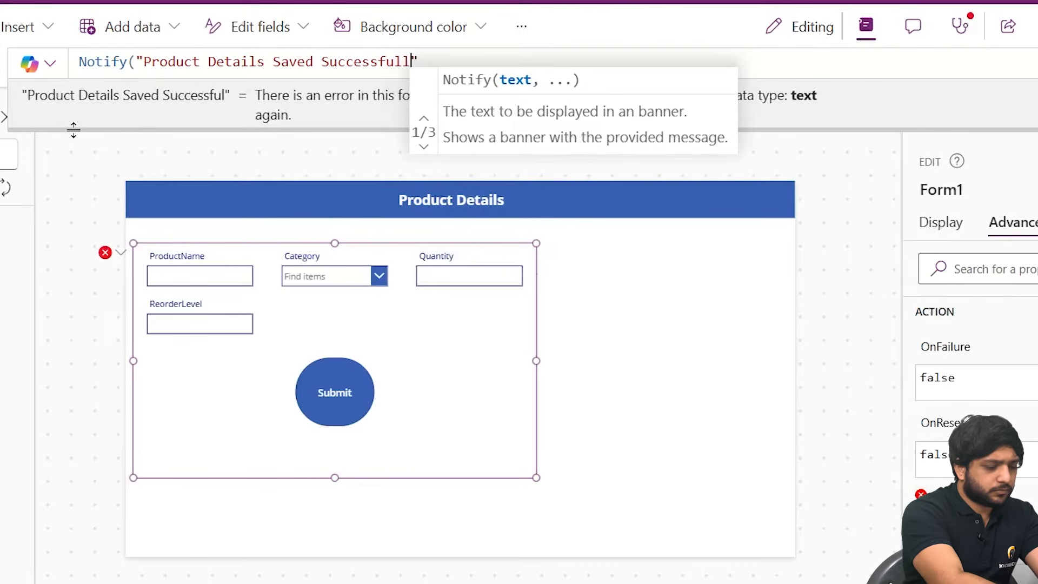
Complete the Notify formula with NotificationType.Success as its type and a timeout of 1000
{"action": "type", "text": "\","}
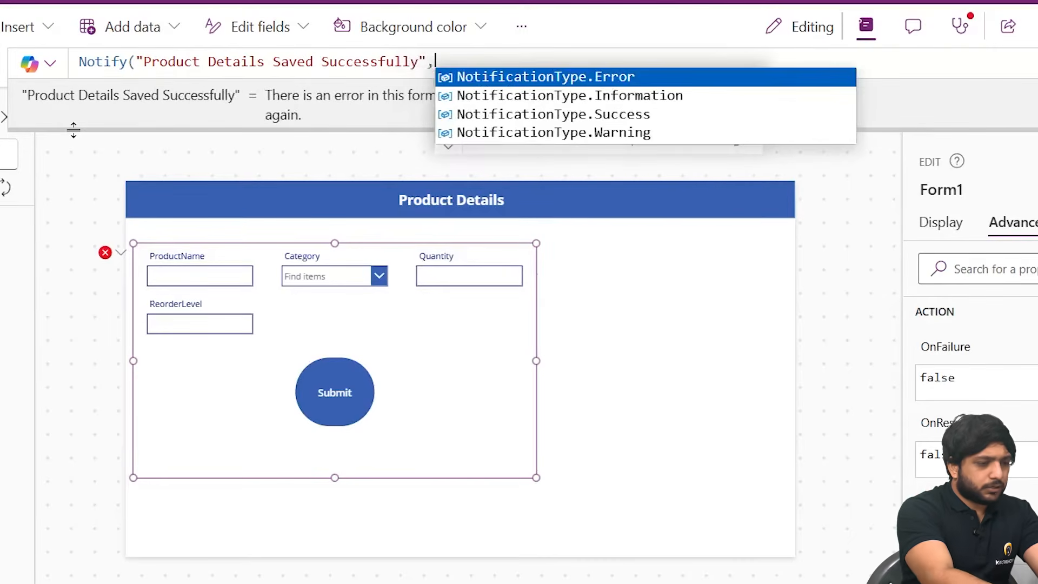
{"action": "key", "text": "Down"}
{"action": "key", "text": "Down"}
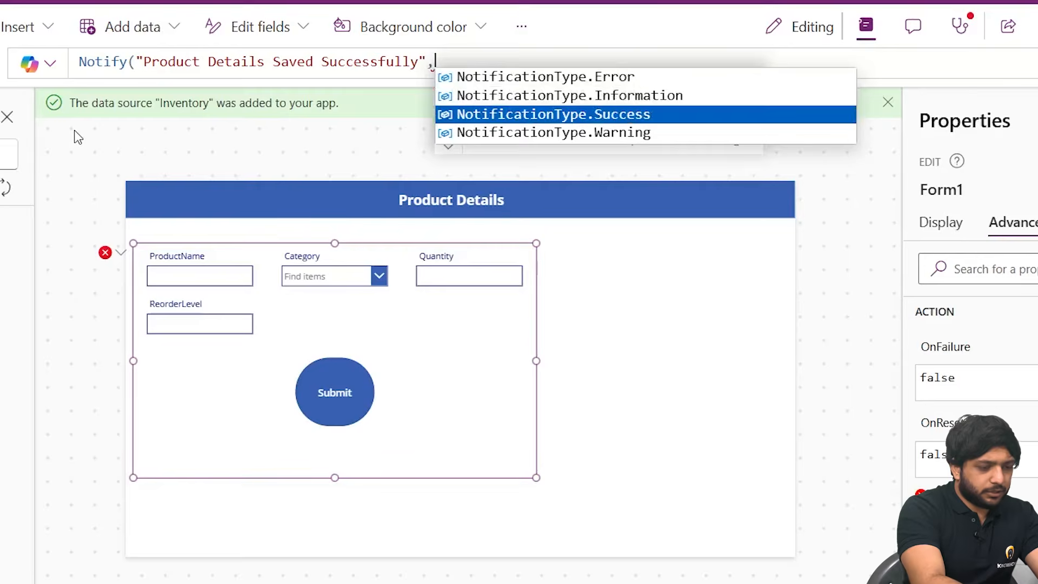
{"action": "key", "text": "Tab"}
{"action": "type", "text": ","}
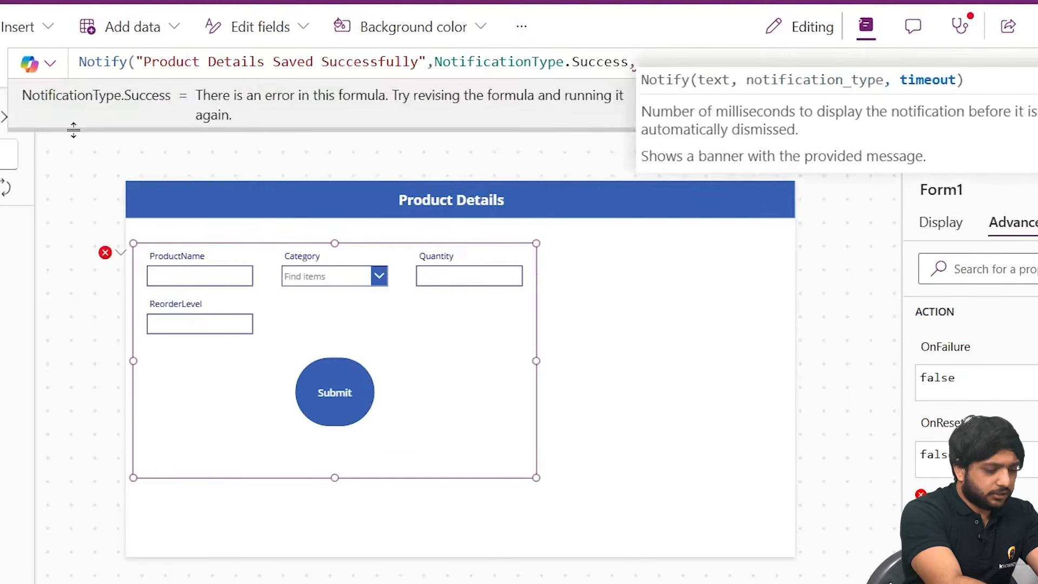
{"action": "type", "text": "1000"}
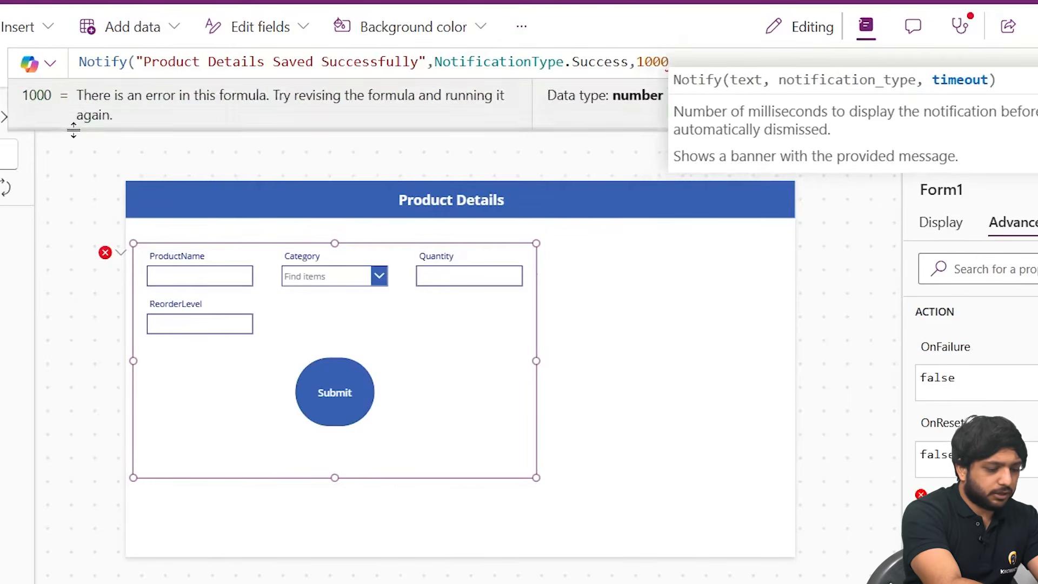
{"action": "type", "text": ");"}
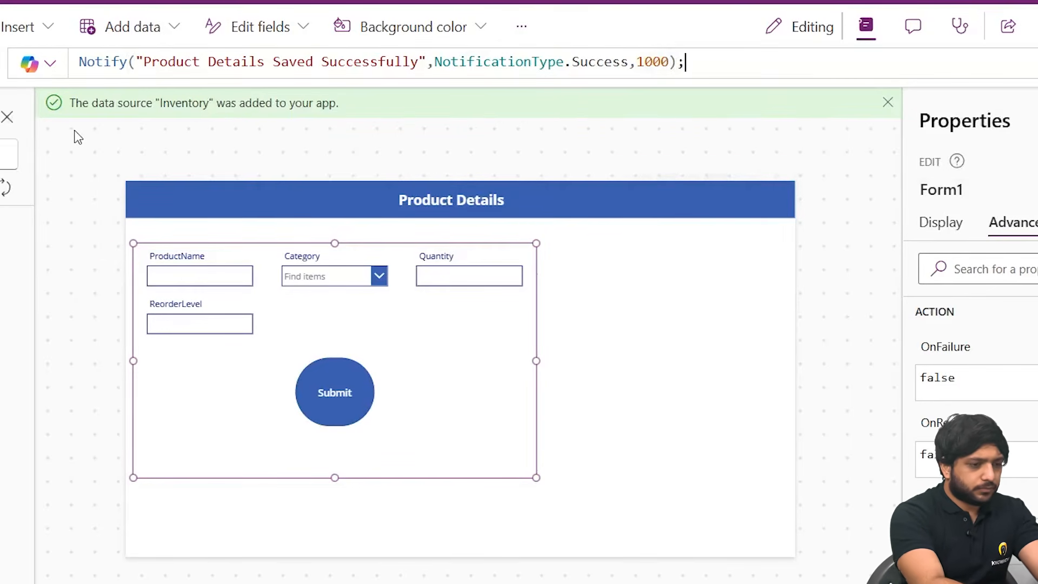
Dismiss the data source notification and begin Form1's Item formula with a LookUp on the Inventory source
{"action": "scroll", "coordinate": [889, 339], "scroll_direction": "down", "scroll_amount": 4}
{"action": "scroll", "coordinate": [890, 338], "scroll_direction": "up", "scroll_amount": 1}
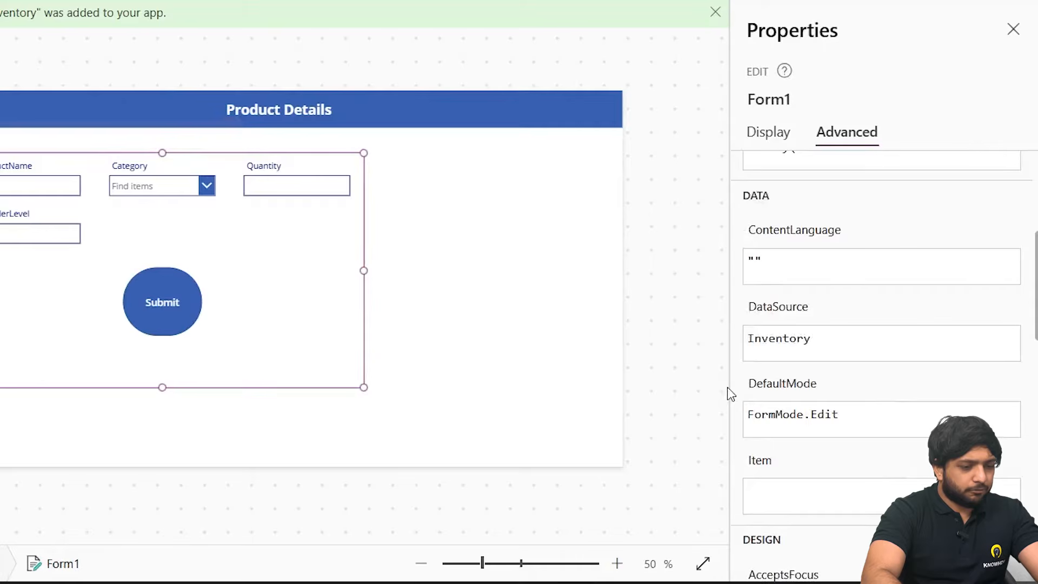
{"action": "left_click", "coordinate": [715, 11]}
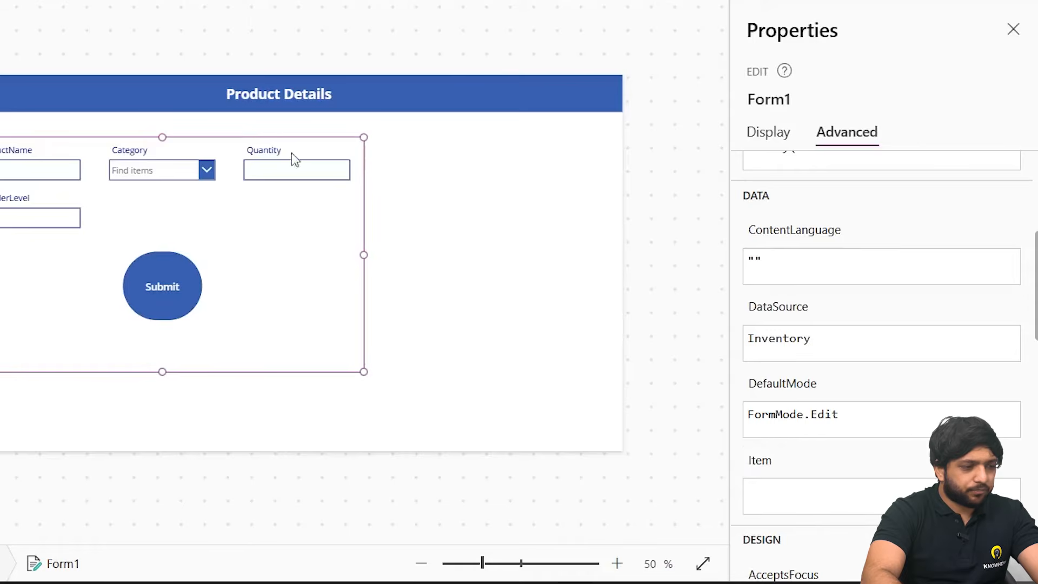
{"action": "left_click", "coordinate": [384, 52]}
{"action": "type", "text": "LookUp"}
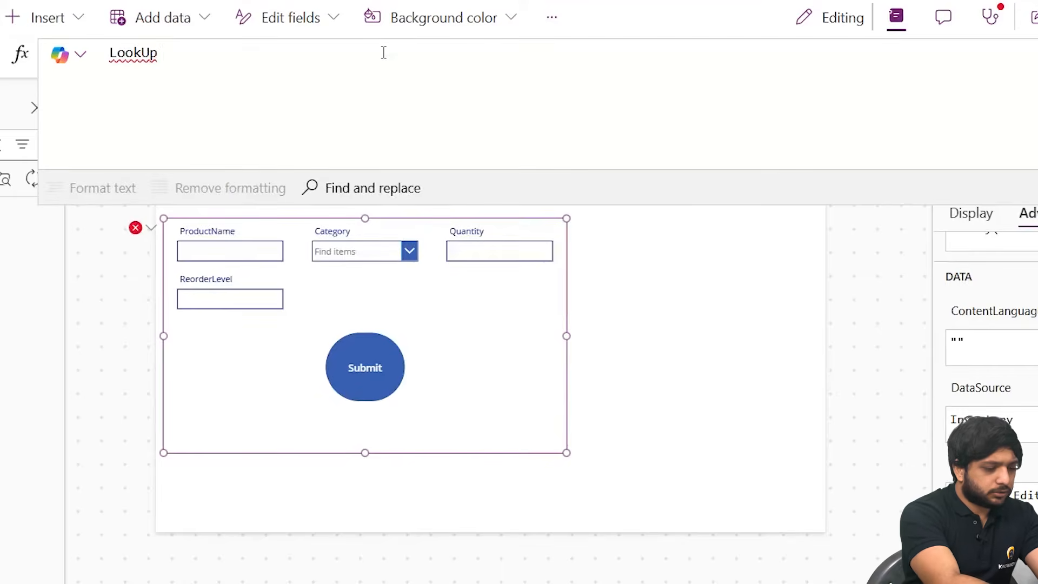
{"action": "type", "text": "("}
{"action": "key", "text": "Down"}
{"action": "key", "text": "Down"}
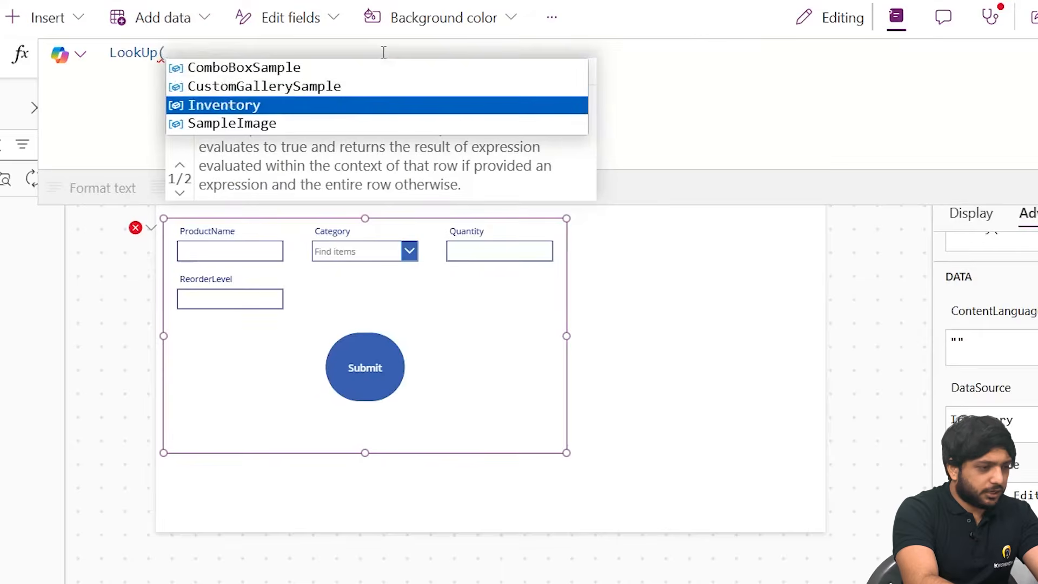
{"action": "key", "text": "Tab"}
{"action": "type", "text": ","}
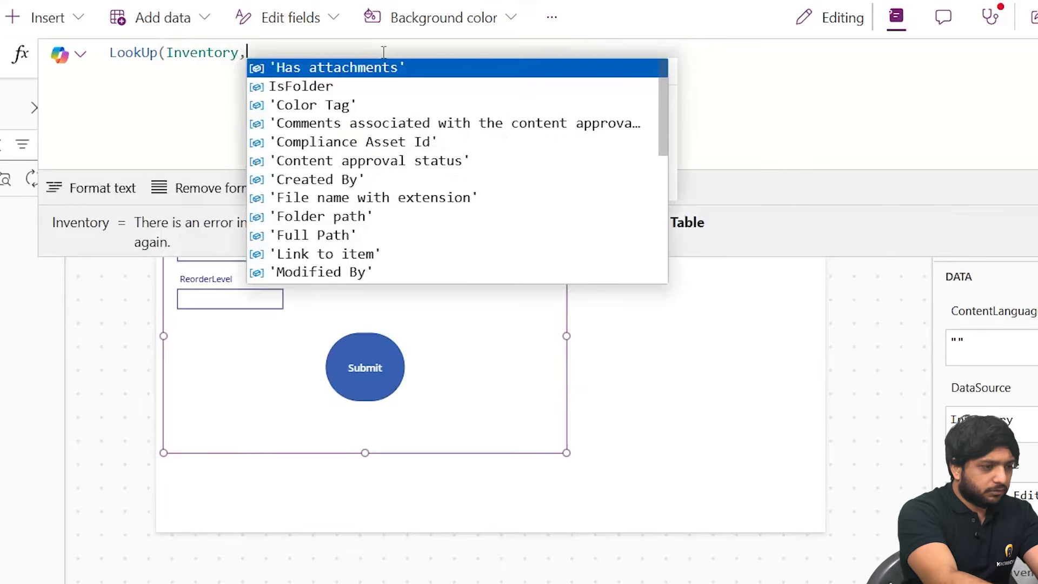
Complete the LookUp formula with the condition ID=Gallery1.Selected.ID and close its parenthesis
{"action": "type", "text": "ID"}
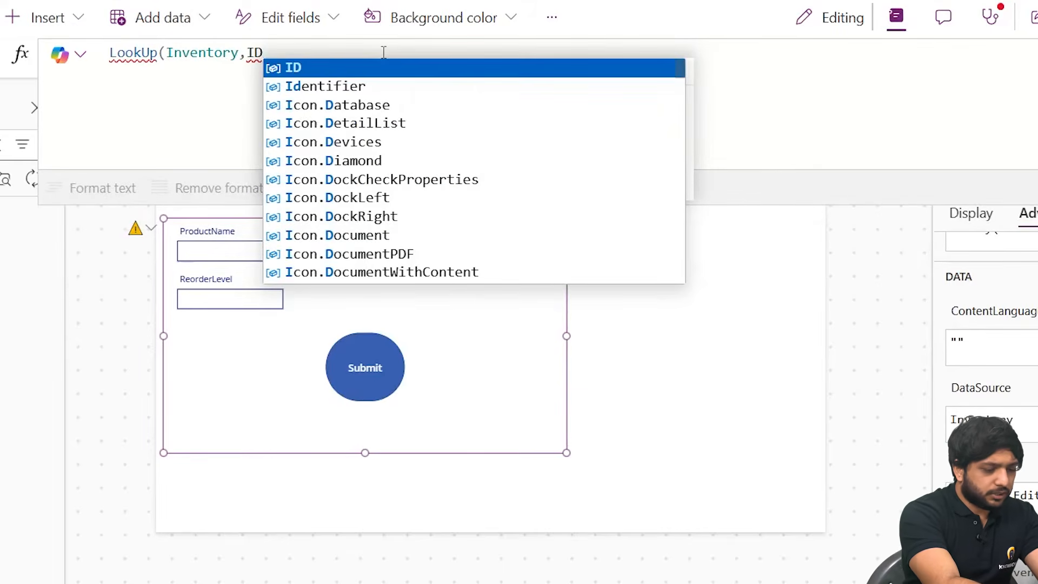
{"action": "type", "text": "=Gall"}
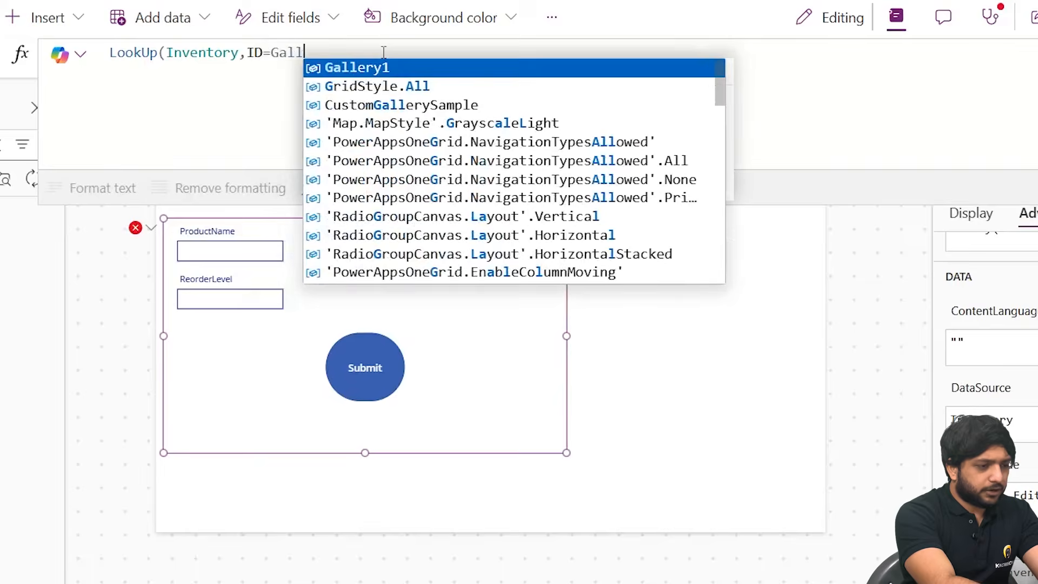
{"action": "key", "text": "Tab"}
{"action": "type", "text": ".Slect"}
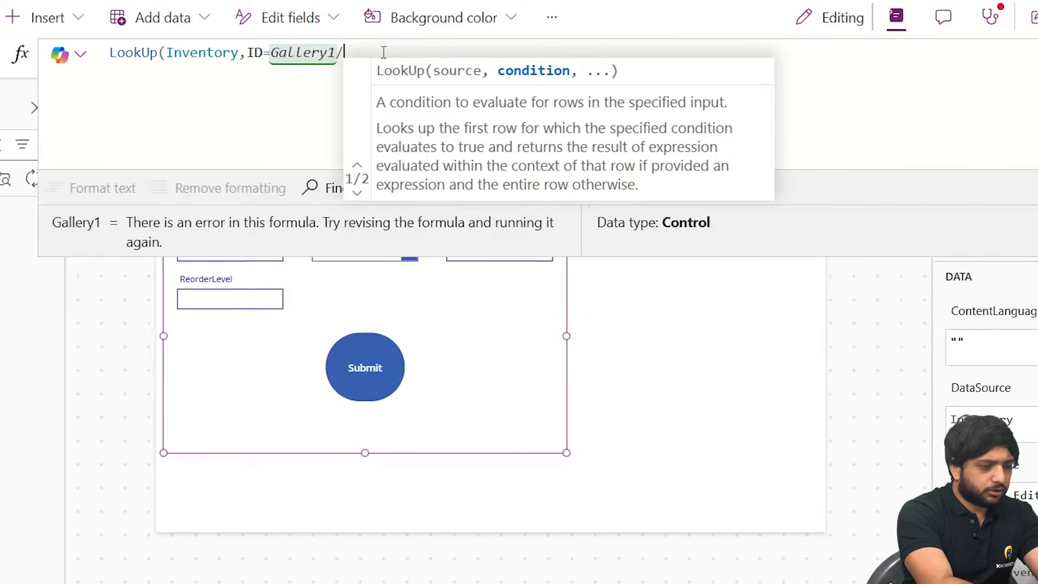
{"action": "key", "text": "BackSpace"}
{"action": "key", "text": "BackSpace"}
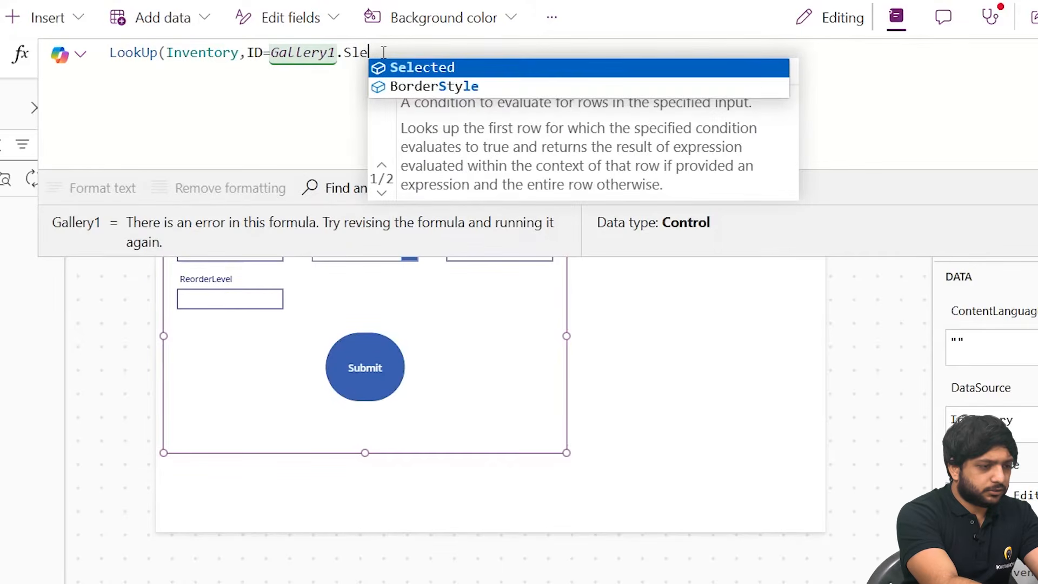
{"action": "key", "text": "Tab"}
{"action": "type", "text": ".ID)"}
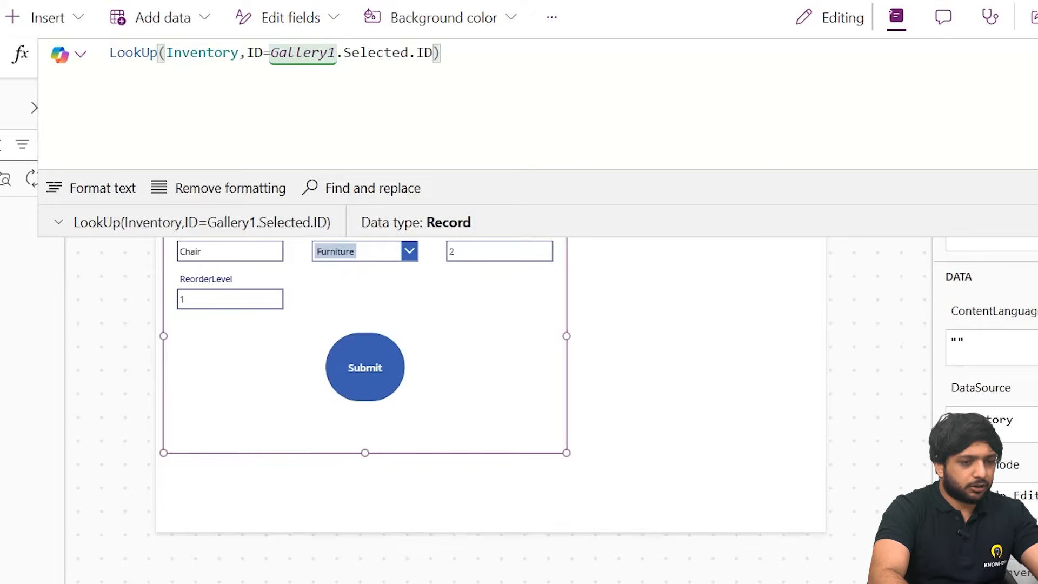
{"action": "left_click", "coordinate": [558, 364]}
{"action": "left_click", "coordinate": [648, 351]}
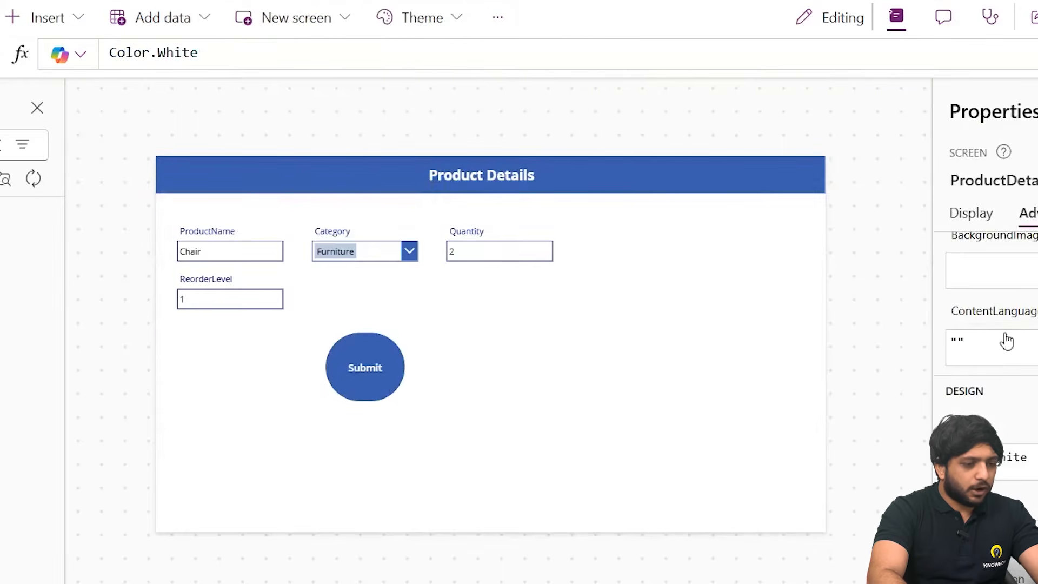
{"action": "left_click", "coordinate": [532, 356]}
{"action": "scroll", "coordinate": [996, 301], "scroll_direction": "up", "scroll_amount": 5}
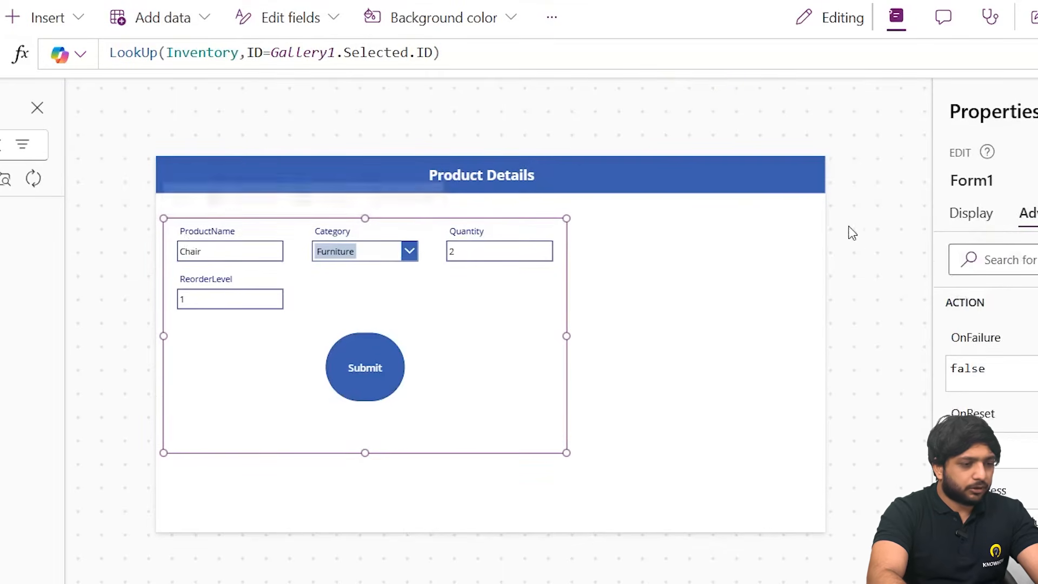
Open the Products screen and insert an Add icon into it
{"action": "left_click", "coordinate": [156, 148]}
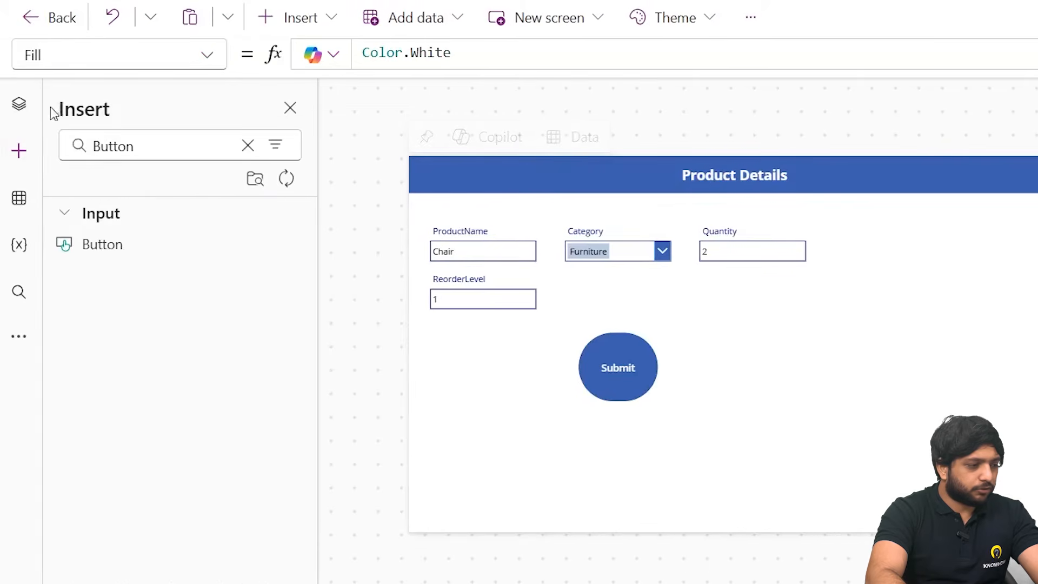
{"action": "left_click", "coordinate": [19, 104]}
{"action": "left_click", "coordinate": [156, 285]}
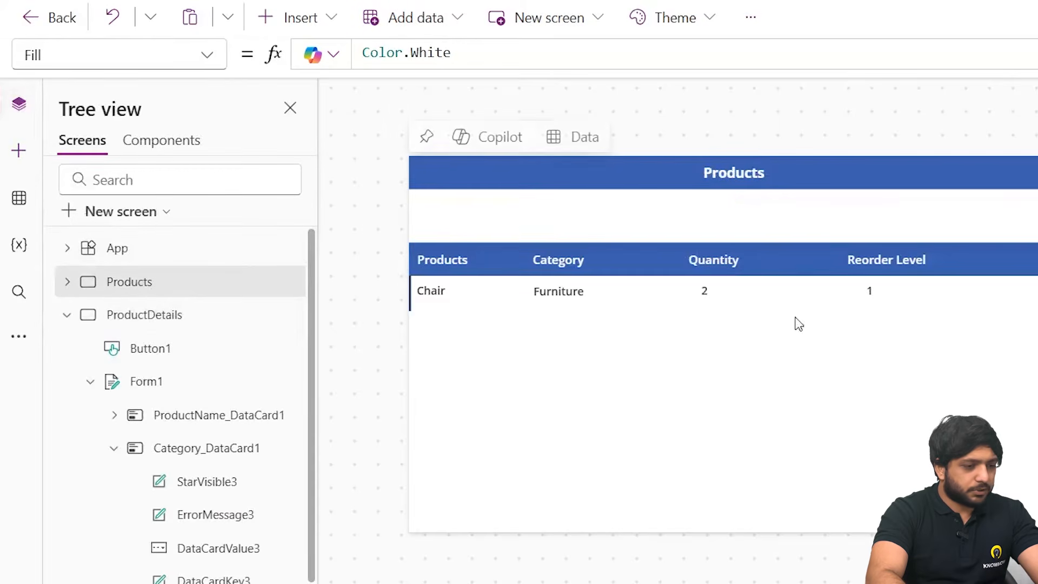
{"action": "left_click", "coordinate": [22, 145]}
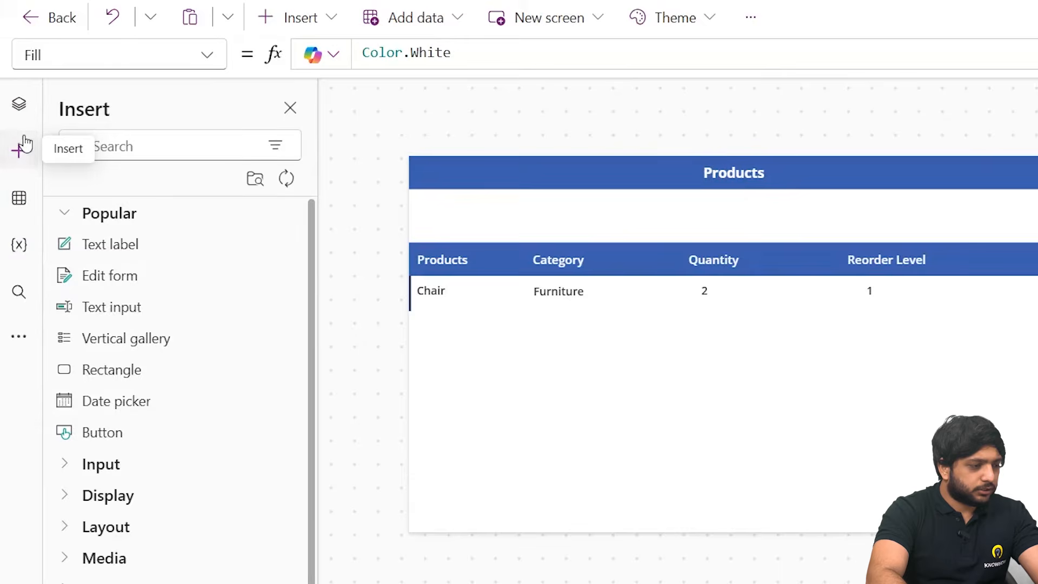
{"action": "left_click", "coordinate": [117, 150]}
{"action": "type", "text": "add"}
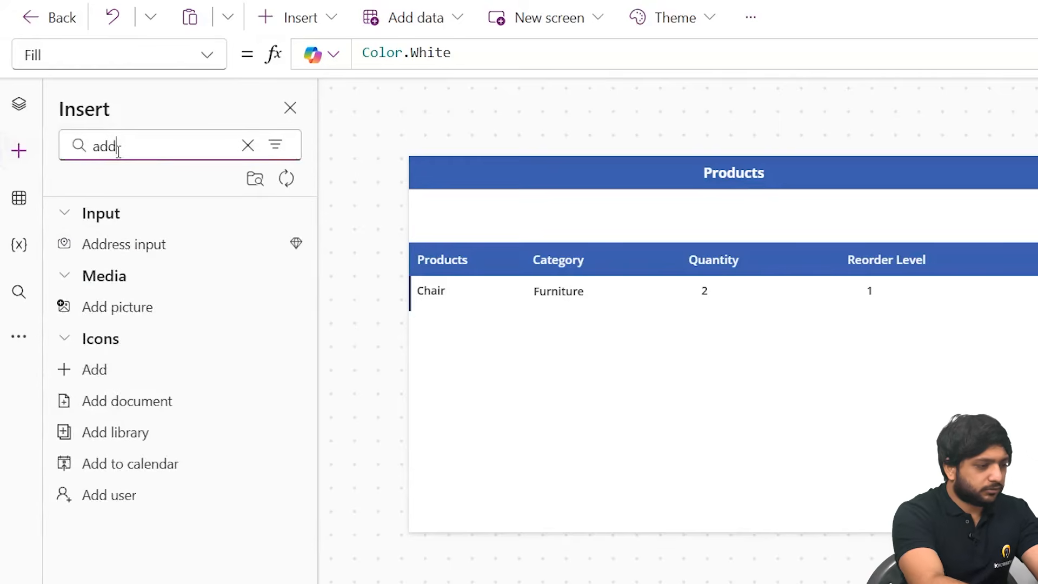
{"action": "left_click", "coordinate": [98, 376]}
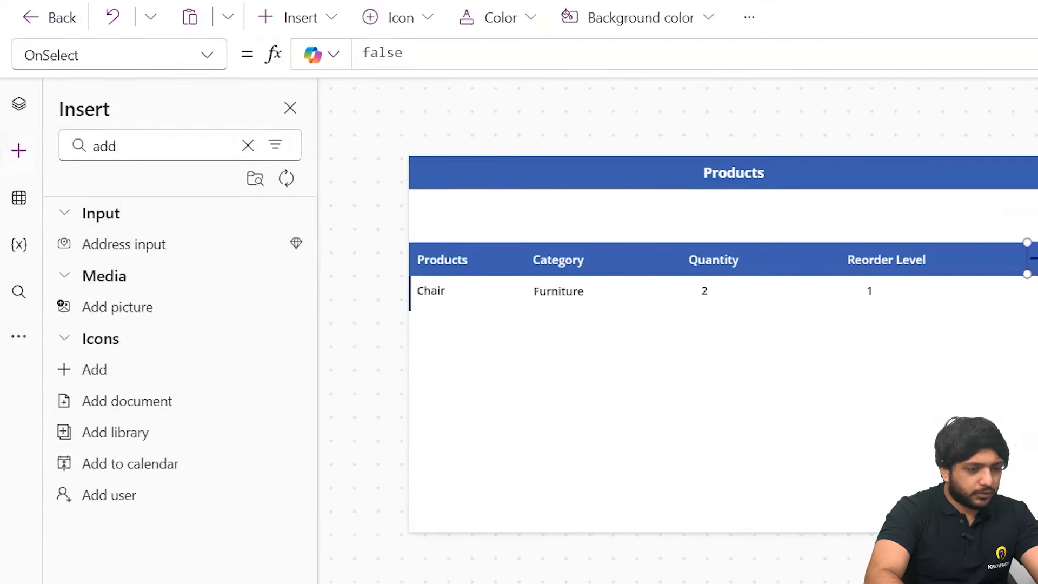
Rename the new icon AddIcon and set its color to white
{"action": "left_click", "coordinate": [769, 104]}
{"action": "type", "text": "AddIcom"}
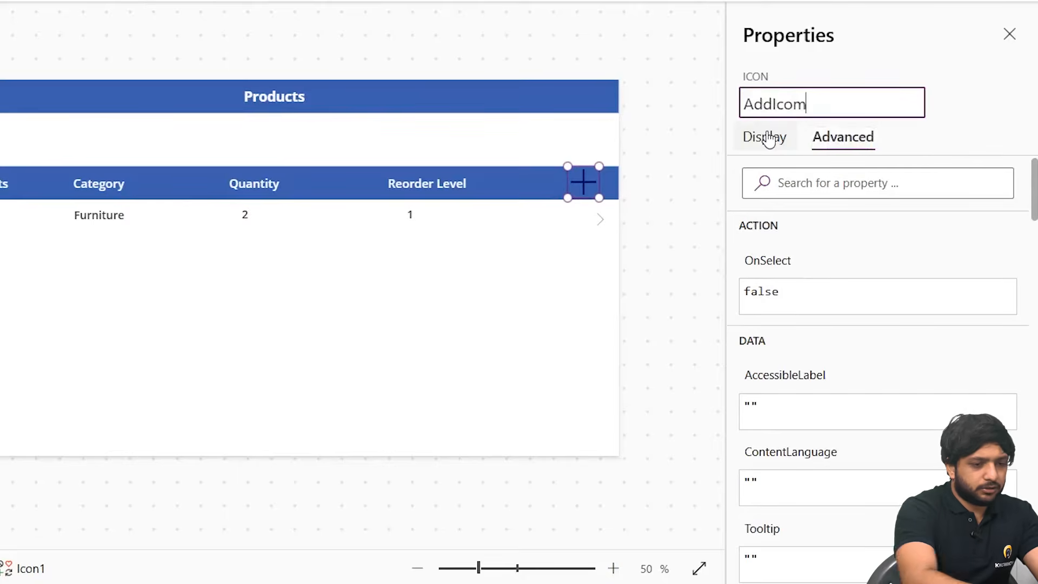
{"action": "left_click", "coordinate": [768, 137]}
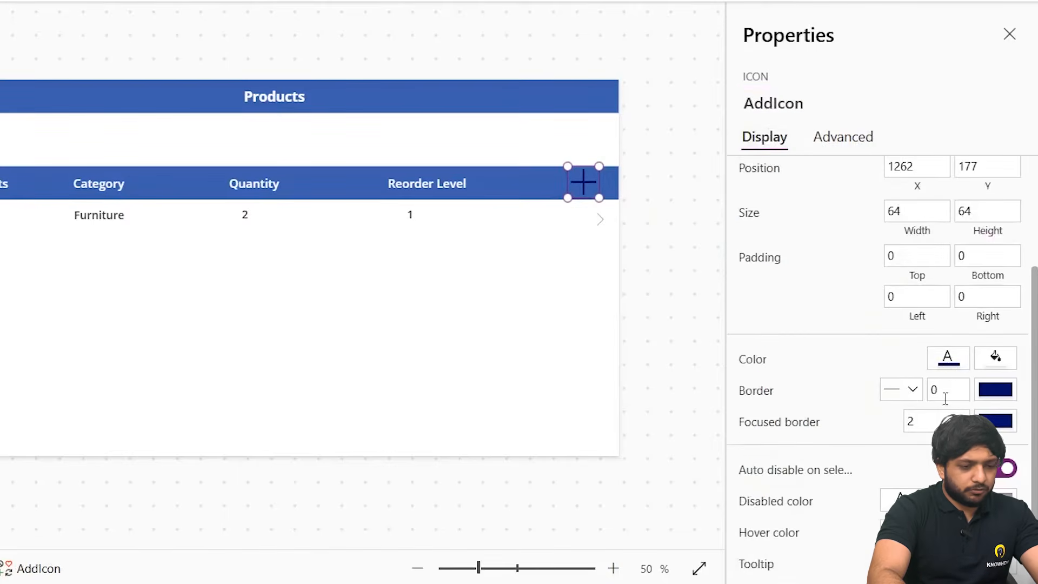
{"action": "left_click", "coordinate": [950, 371]}
{"action": "left_click", "coordinate": [620, 505]}
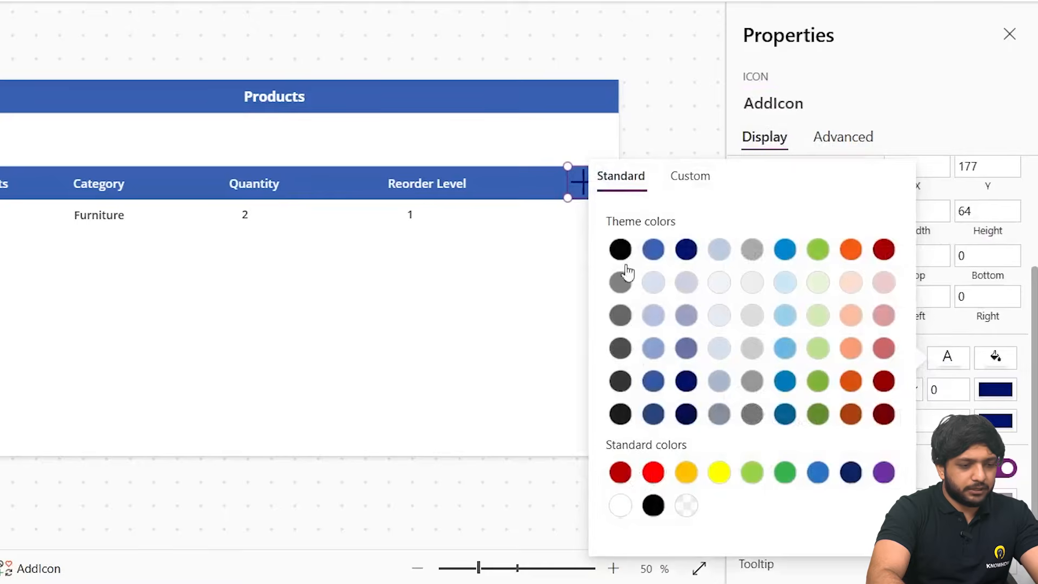
Replace AddIcon's OnSelect formula with Set(varform,"New"); to store the form mode in a global variable
{"action": "left_click", "coordinate": [840, 139]}
{"action": "left_click", "coordinate": [765, 296]}
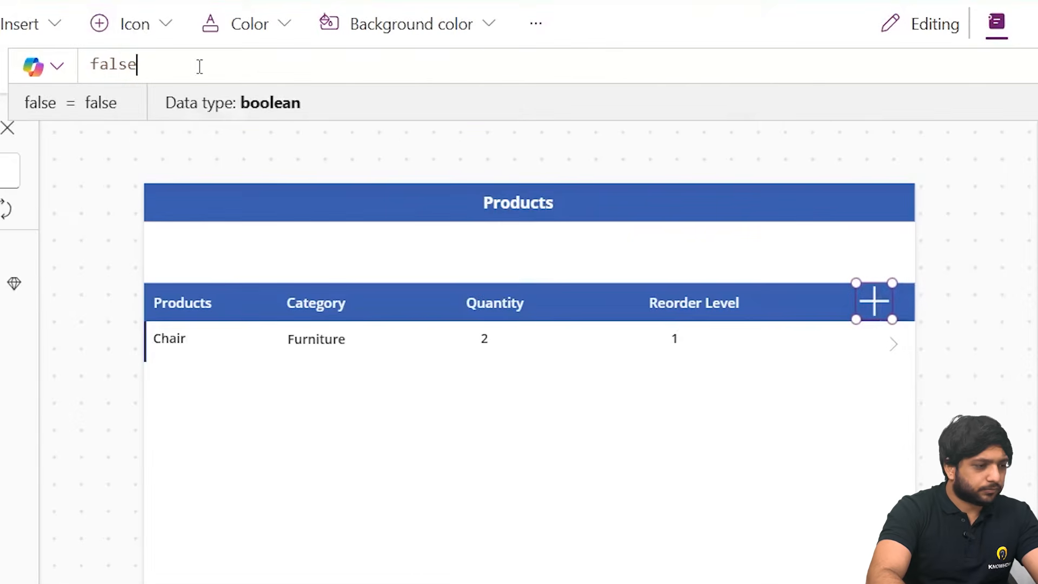
{"action": "left_click_drag", "start_coordinate": [197, 65], "coordinate": [91, 65]}
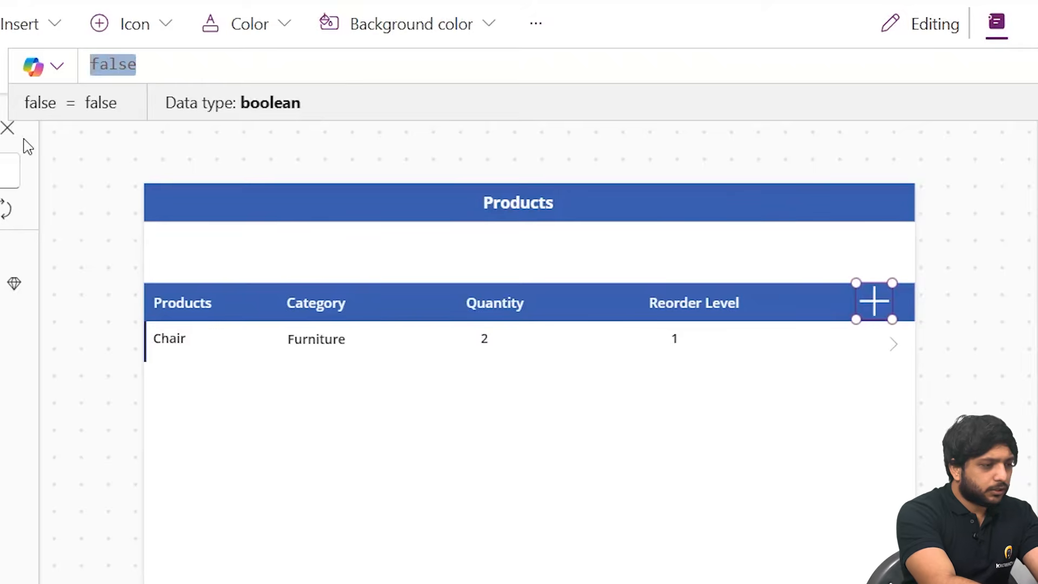
{"action": "type", "text": "set"}
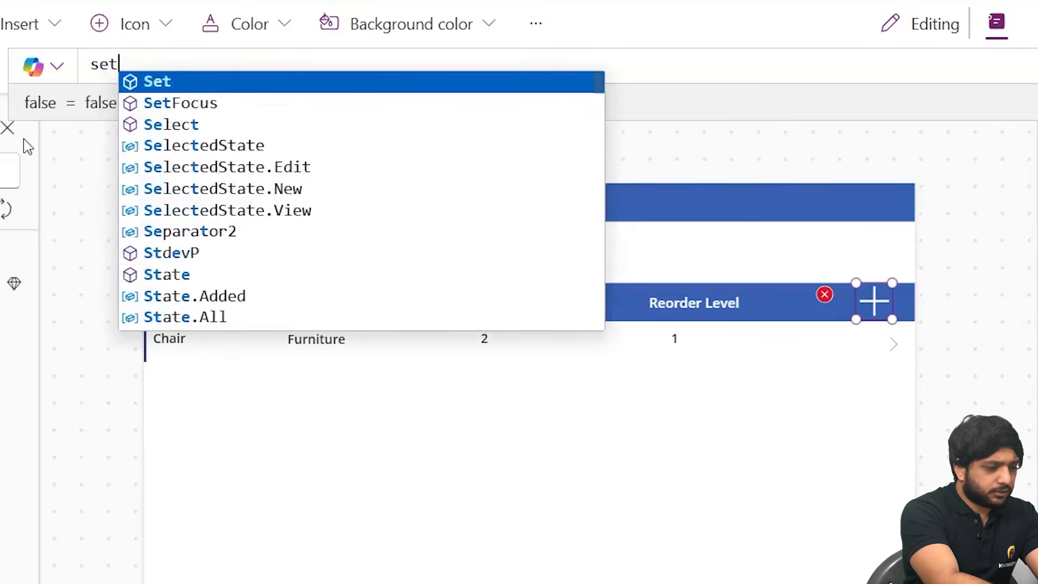
{"action": "type", "text": "(varf"}
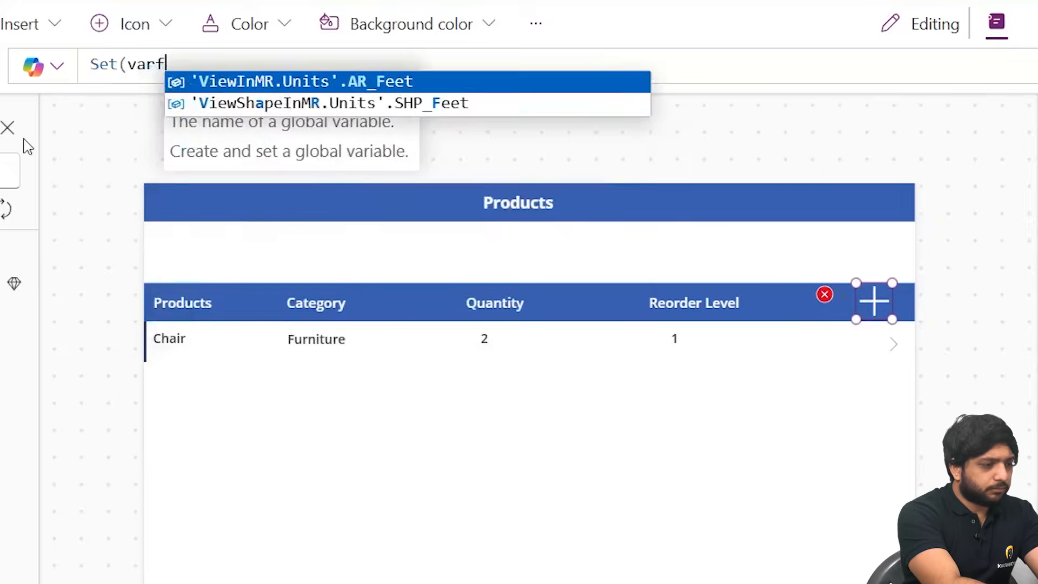
{"action": "type", "text": "orm"}
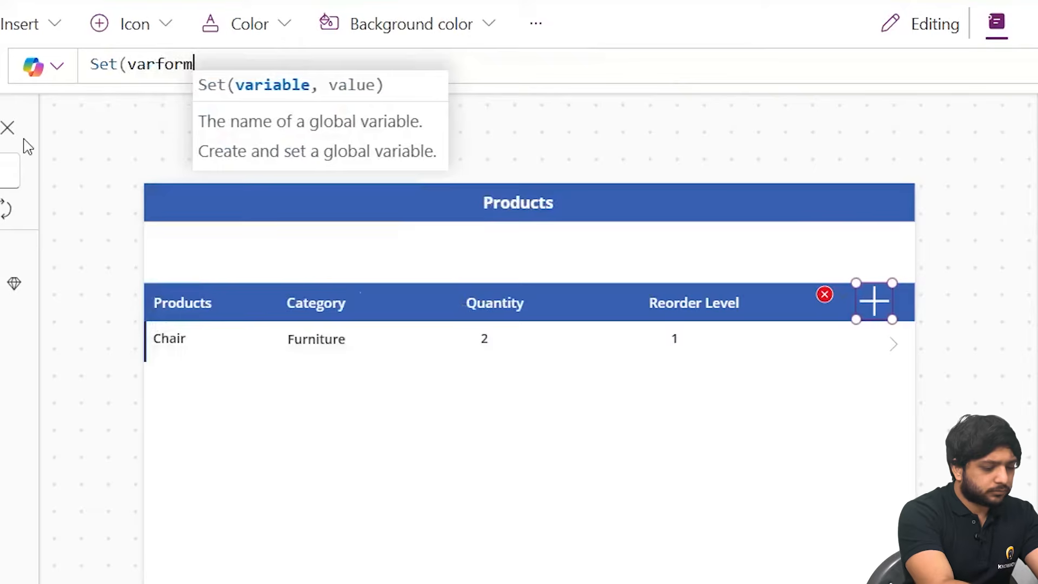
{"action": "type", "text": ",\""}
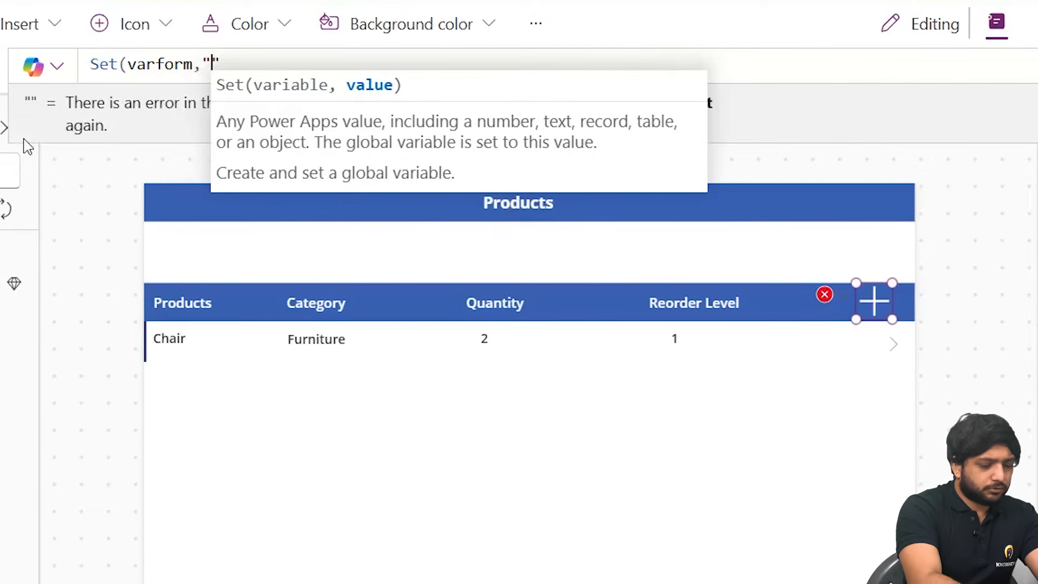
{"action": "type", "text": "New\")"}
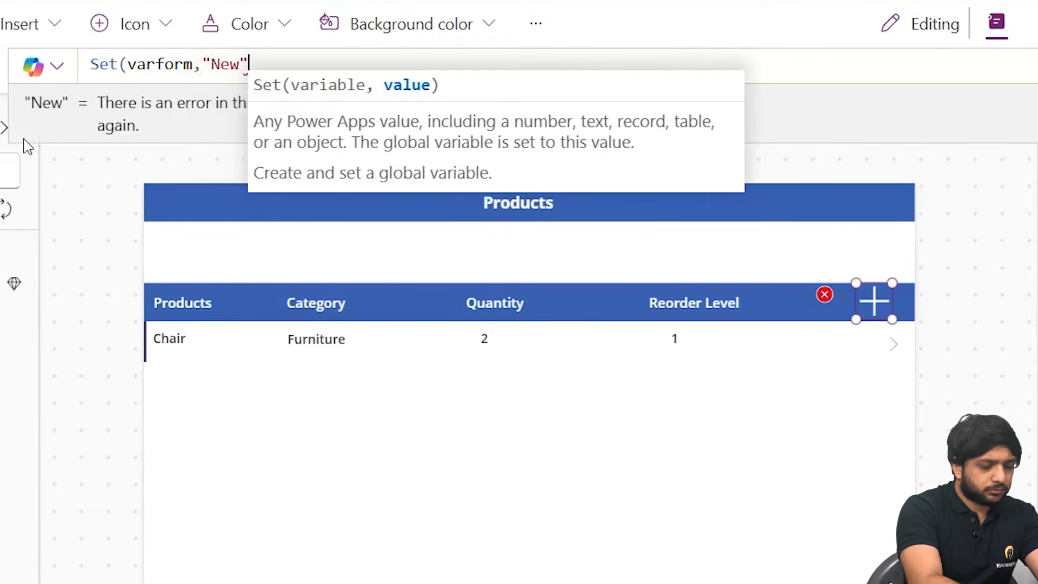
{"action": "type", "text": ";"}
Add a second line, Navigate(ProductDetails);, to AddIcon's OnSelect formula
{"action": "key", "text": "shift+Return"}
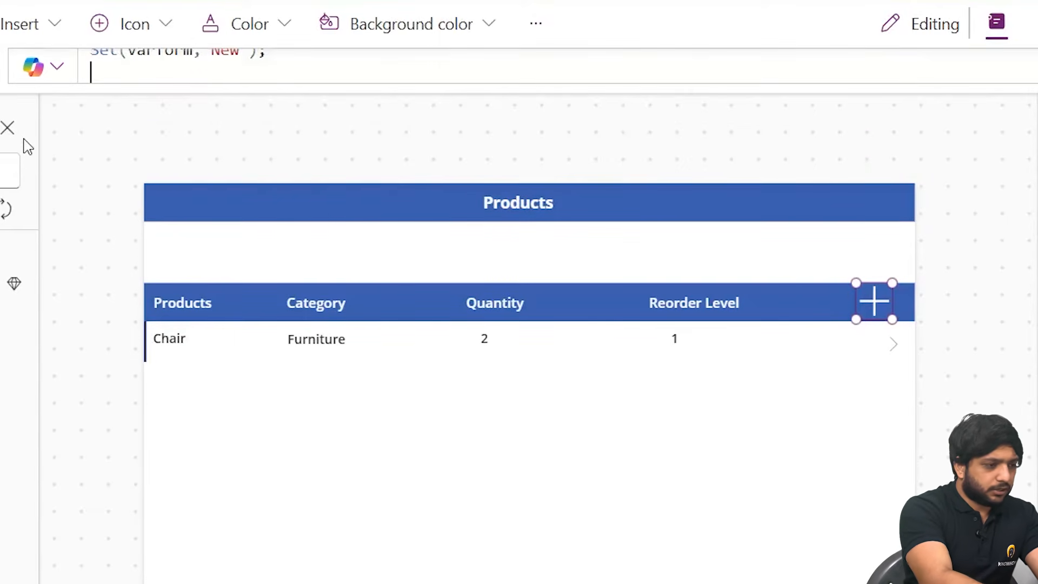
{"action": "type", "text": "Navigate"}
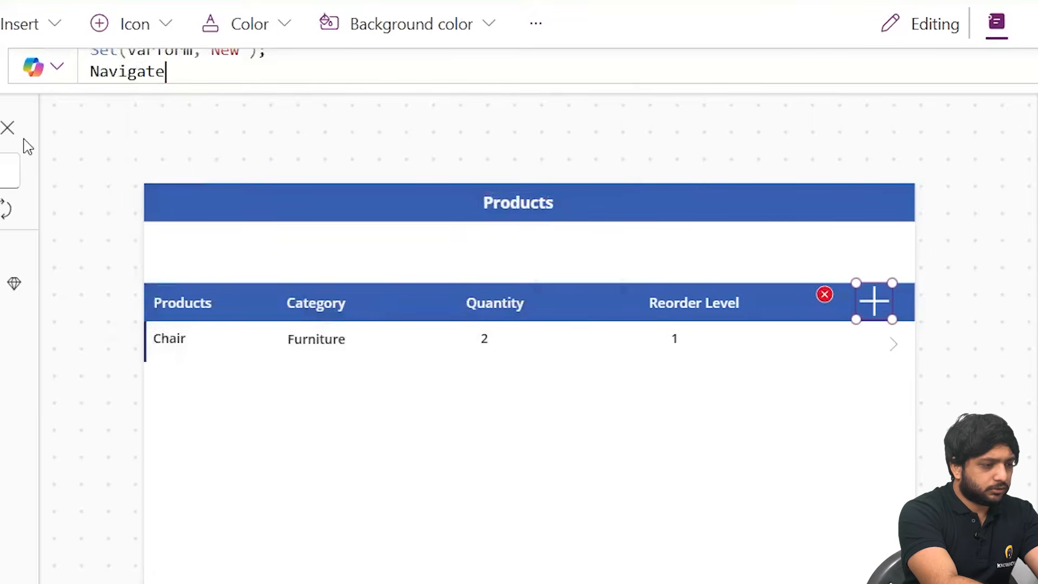
{"action": "type", "text": "("}
{"action": "key", "text": "Tab"}
{"action": "type", "text": ");"}
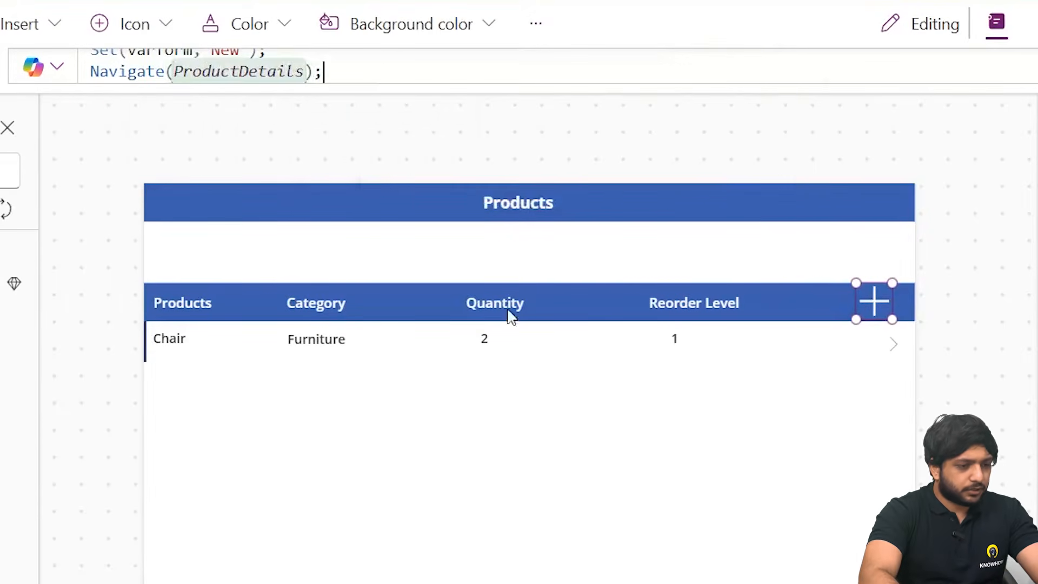
{"action": "left_click", "coordinate": [926, 354]}
In the gallery arrow's OnSelect formula, add Set(varform,"Edit"); on a new line after Select(Parent);
{"action": "left_click", "coordinate": [894, 344]}
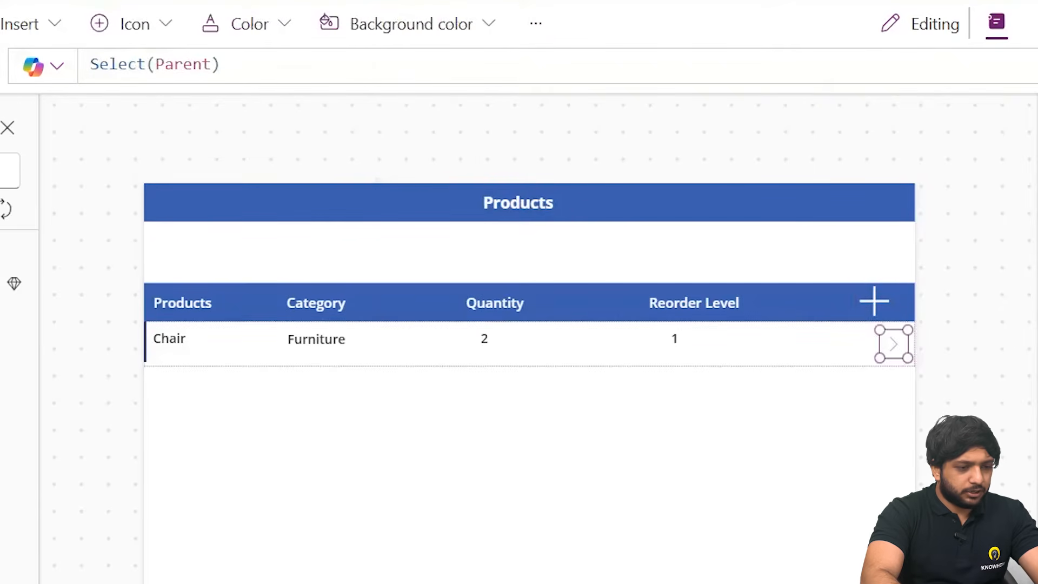
{"action": "left_click", "coordinate": [346, 65]}
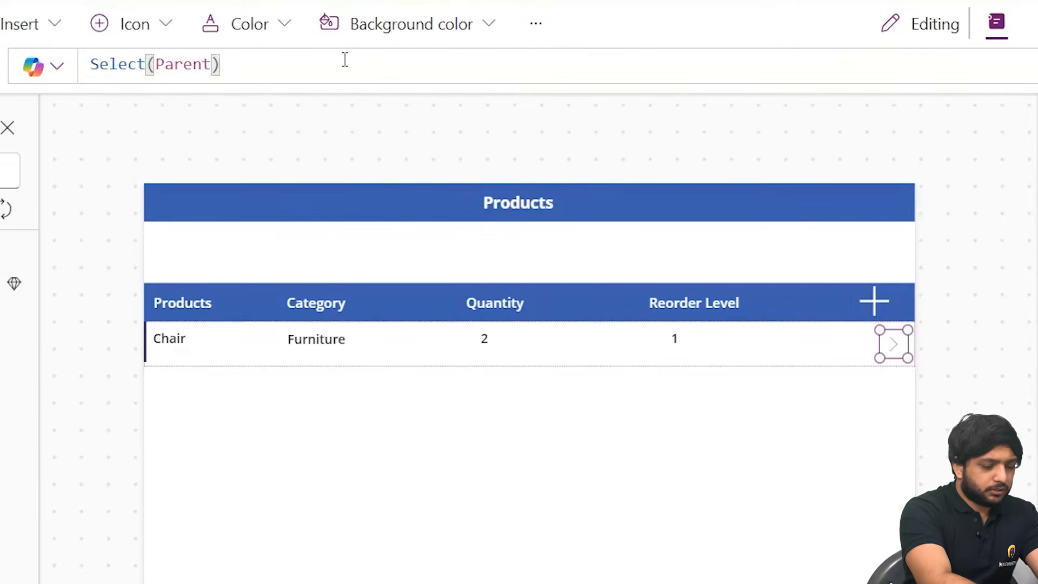
{"action": "type", "text": ";"}
{"action": "key", "text": "shift+Return"}
{"action": "type", "text": "ser"}
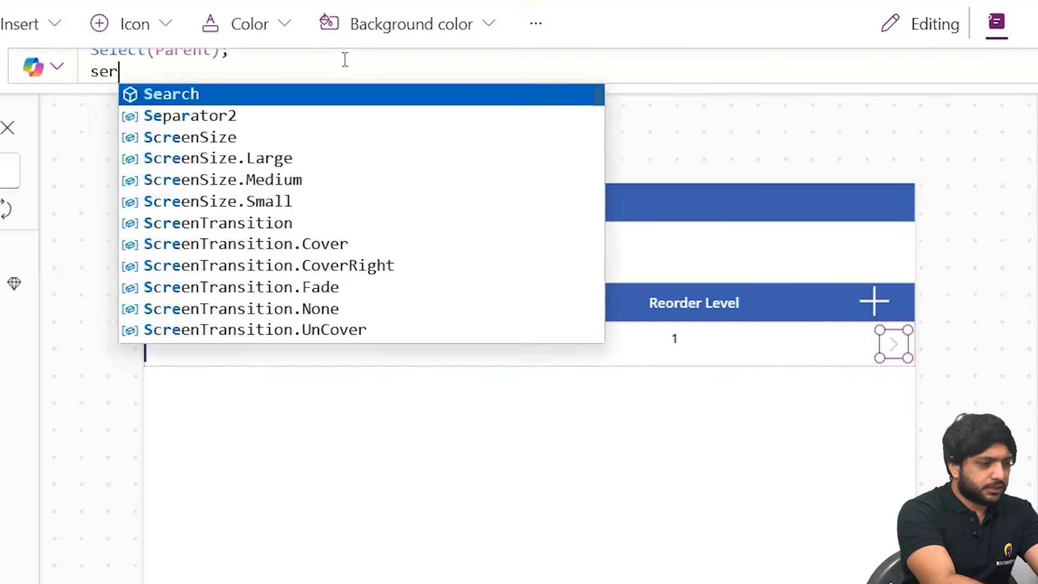
{"action": "key", "text": "BackSpace"}
{"action": "type", "text": "t(varform,"}
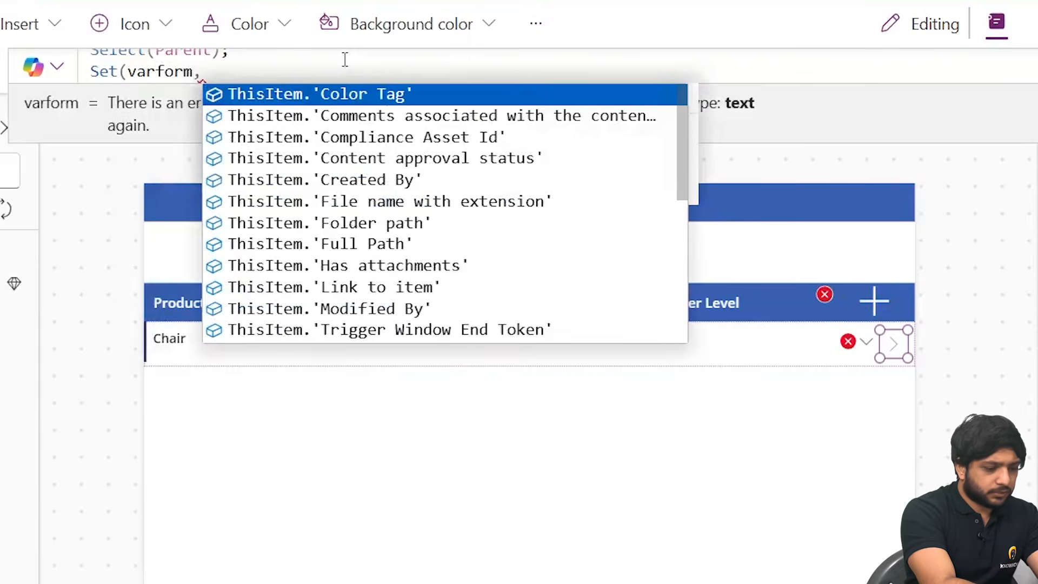
{"action": "type", "text": "\"Edit"}
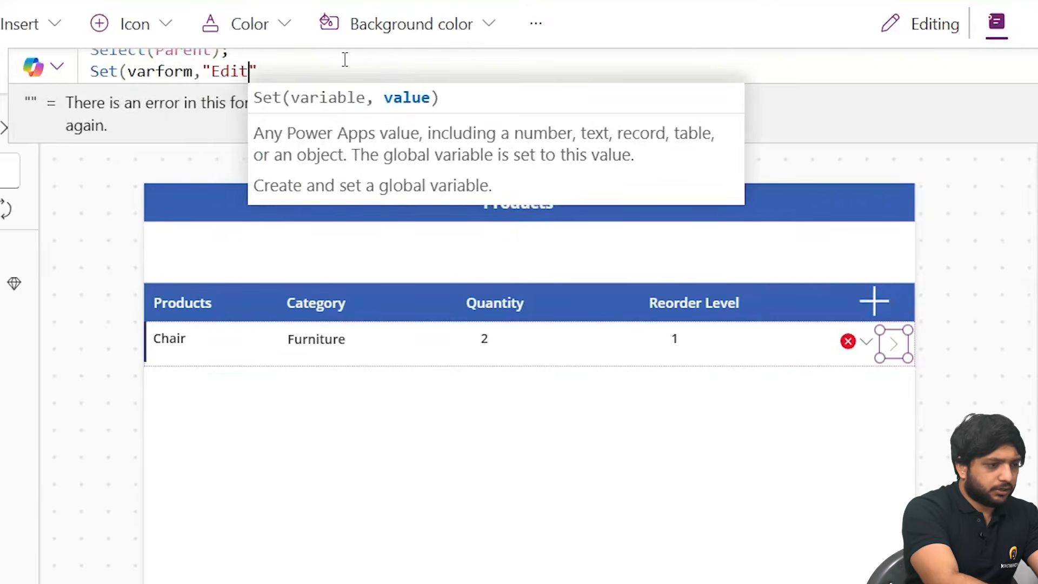
{"action": "type", "text": "\");"}
Finish the gallery arrow's formula with Navigate(ProductDetails); and review AddIcon's OnSelect formula
{"action": "key", "text": "shift+Return"}
{"action": "type", "text": "Navigate("}
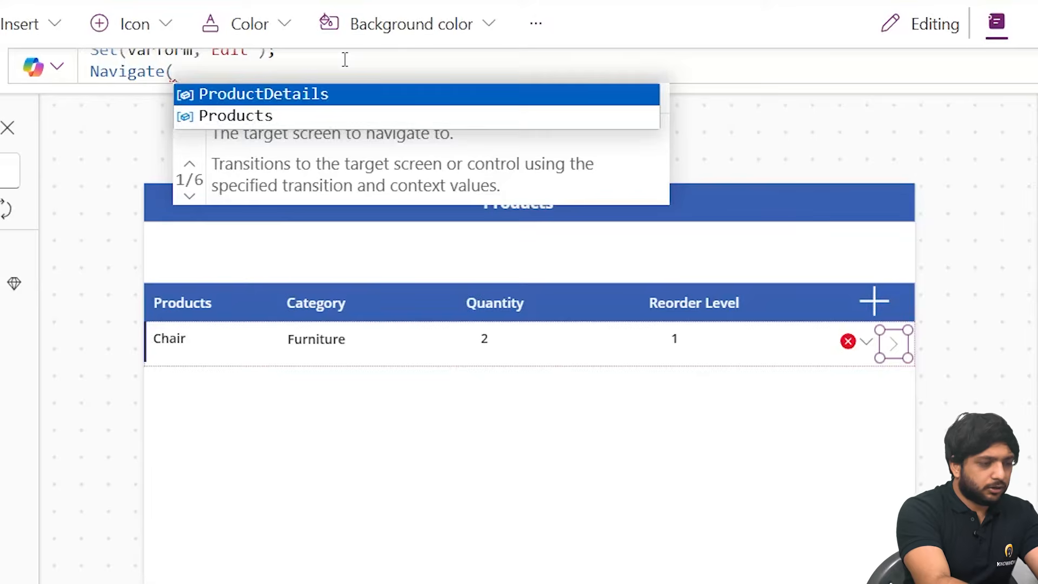
{"action": "key", "text": "Tab"}
{"action": "type", "text": ");"}
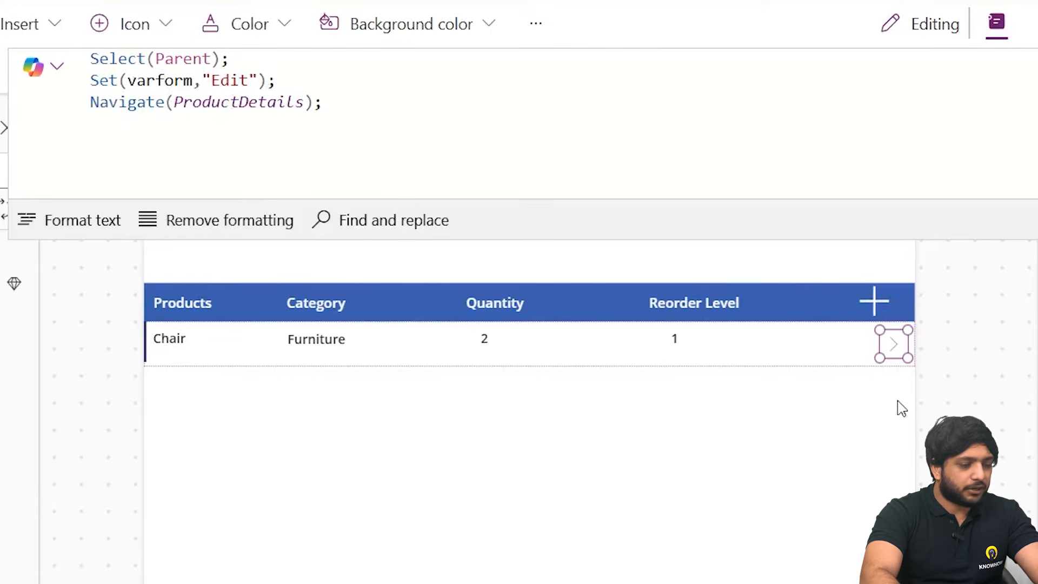
{"action": "left_click", "coordinate": [874, 299]}
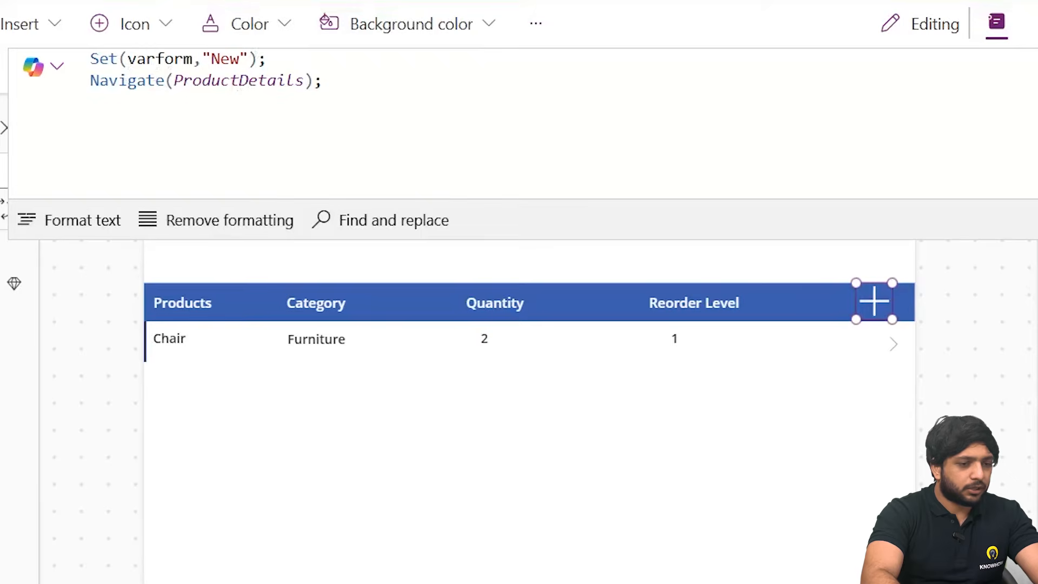
{"action": "left_click", "coordinate": [1033, 66]}
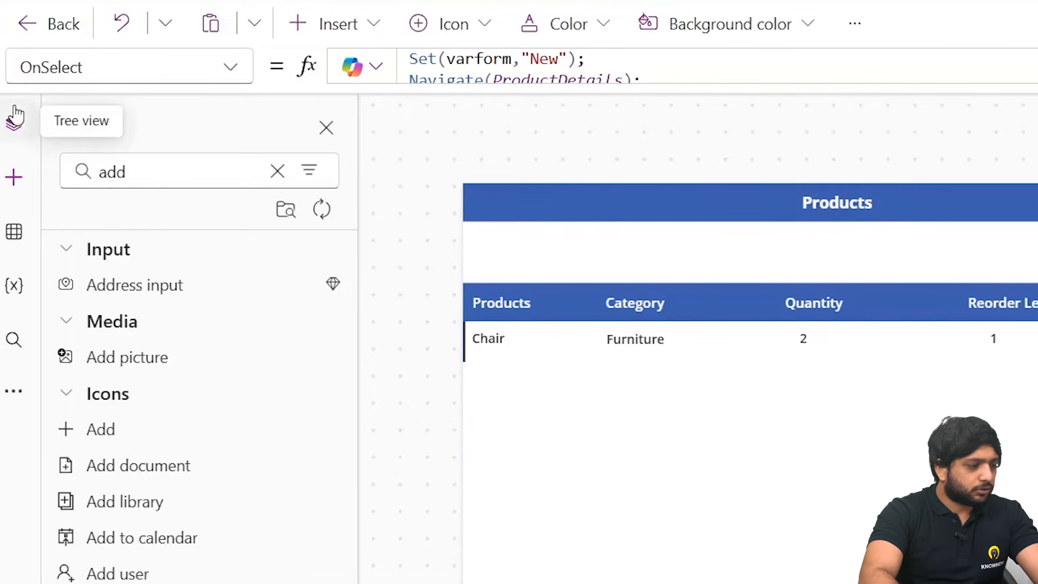
Switch to the ProductDetails screen in the tree view and select its form, Form1
{"action": "left_click", "coordinate": [15, 116]}
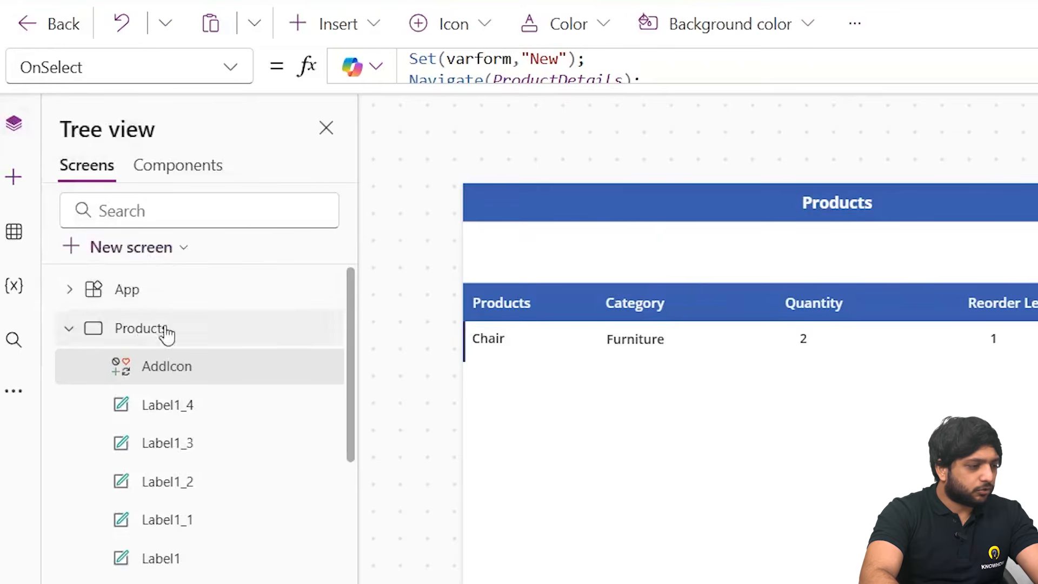
{"action": "left_click", "coordinate": [76, 327]}
{"action": "left_click", "coordinate": [158, 368]}
{"action": "left_click", "coordinate": [727, 343]}
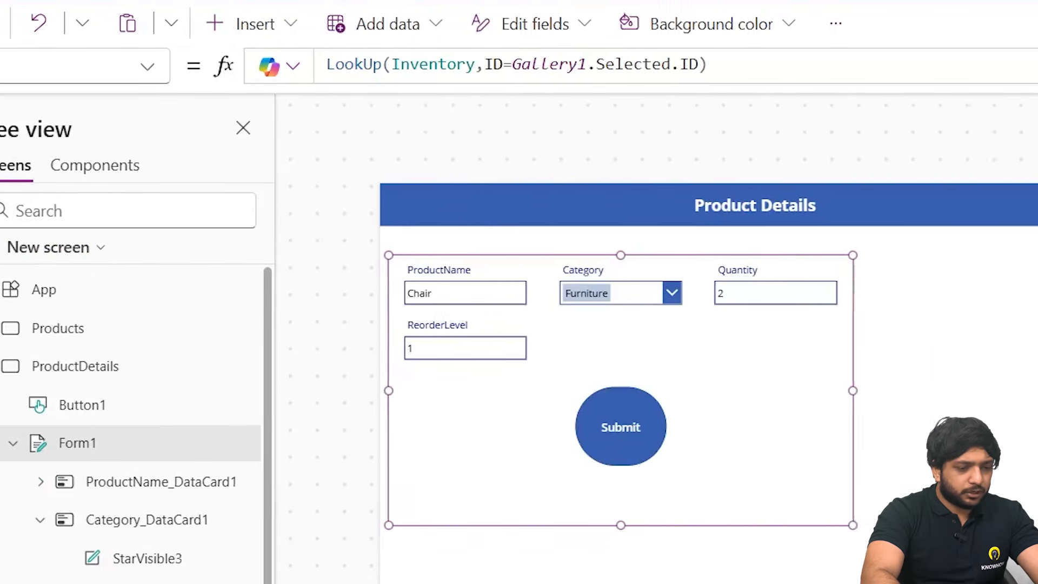
Replace Form1's FormMode.Edit formula with the start of an If function that tests varform="New"
{"action": "left_click", "coordinate": [861, 349]}
{"action": "left_click", "coordinate": [1031, 73]}
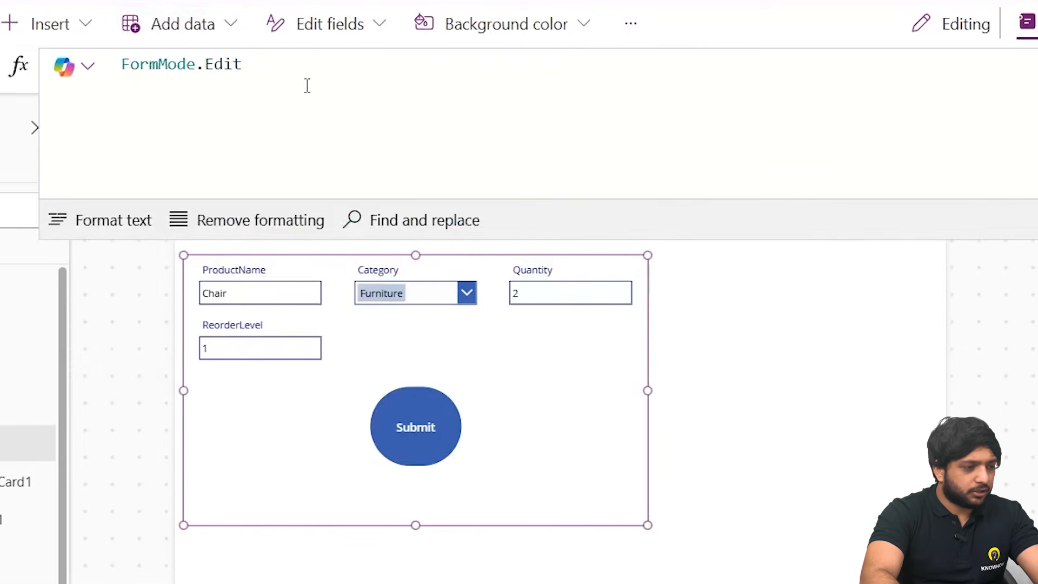
{"action": "left_click", "coordinate": [259, 85]}
{"action": "key", "text": "ctrl+a"}
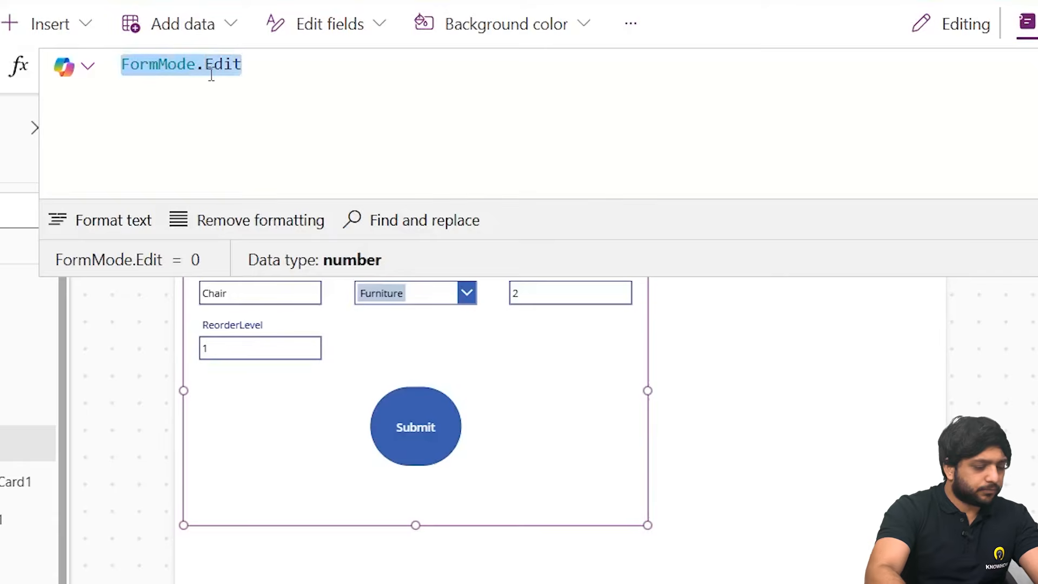
{"action": "type", "text": "If"}
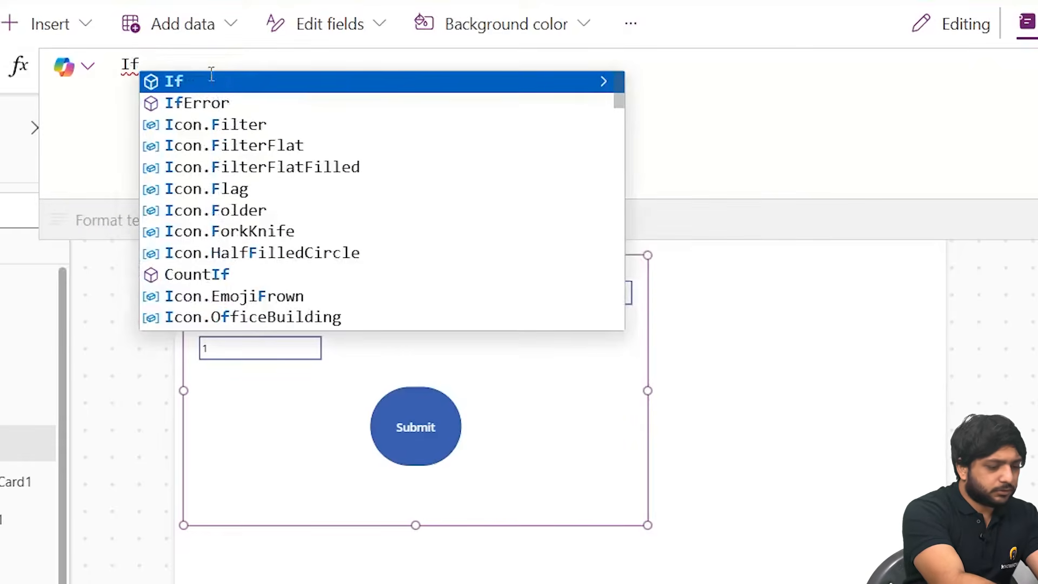
{"action": "type", "text": "(varform="}
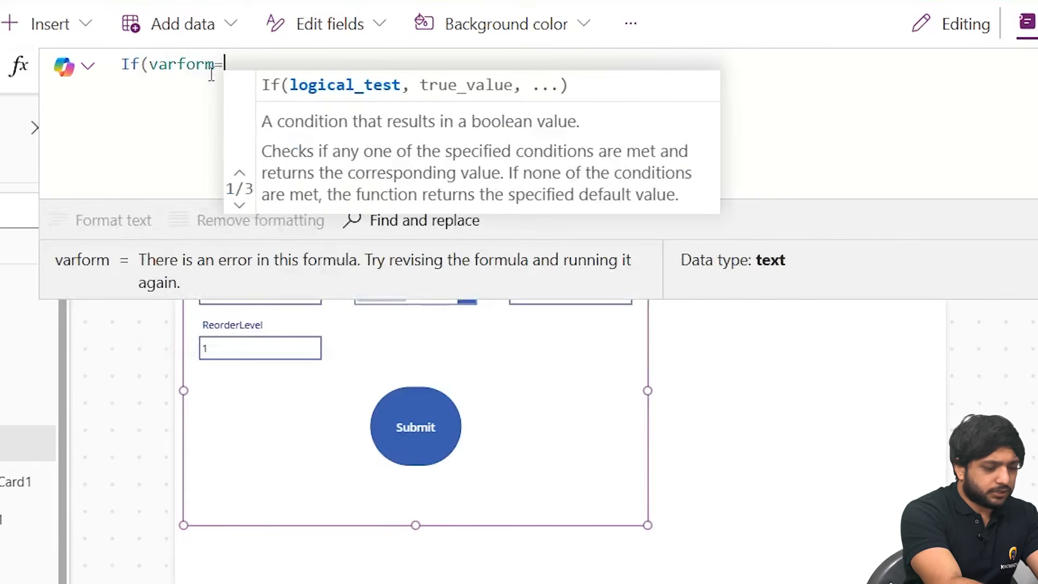
{"action": "type", "text": "\"\""}
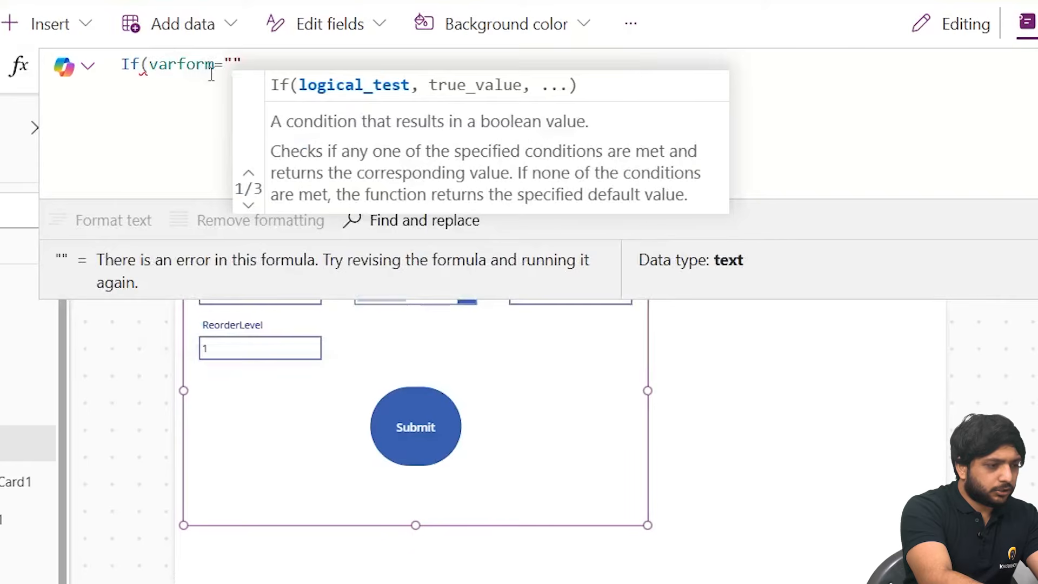
{"action": "type", "text": "New\",F"}
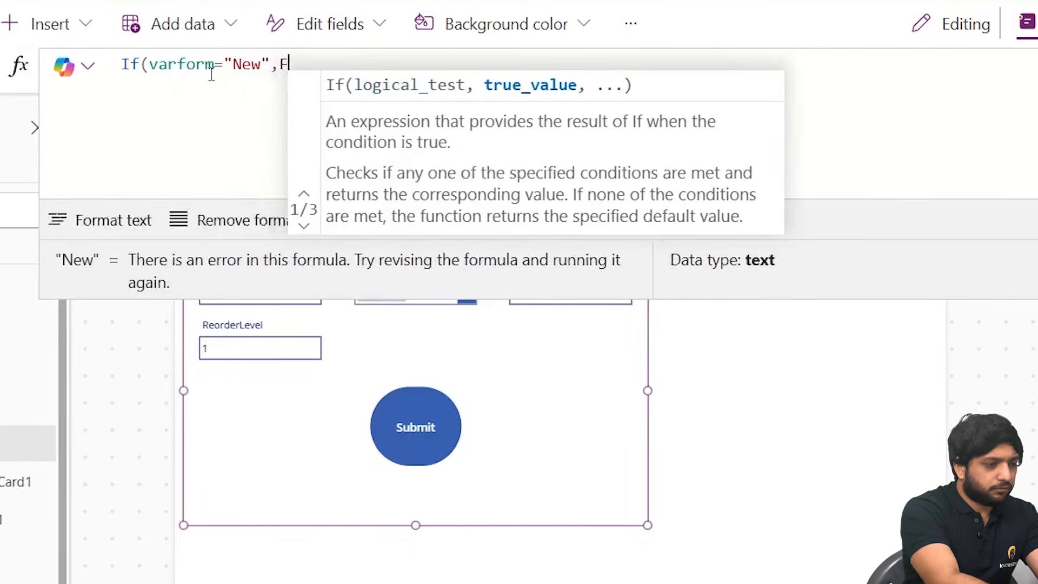
Complete FormMode.New as the value the If formula returns when varform is "New"
{"action": "type", "text": "orma"}
{"action": "key", "text": "BackSpace"}
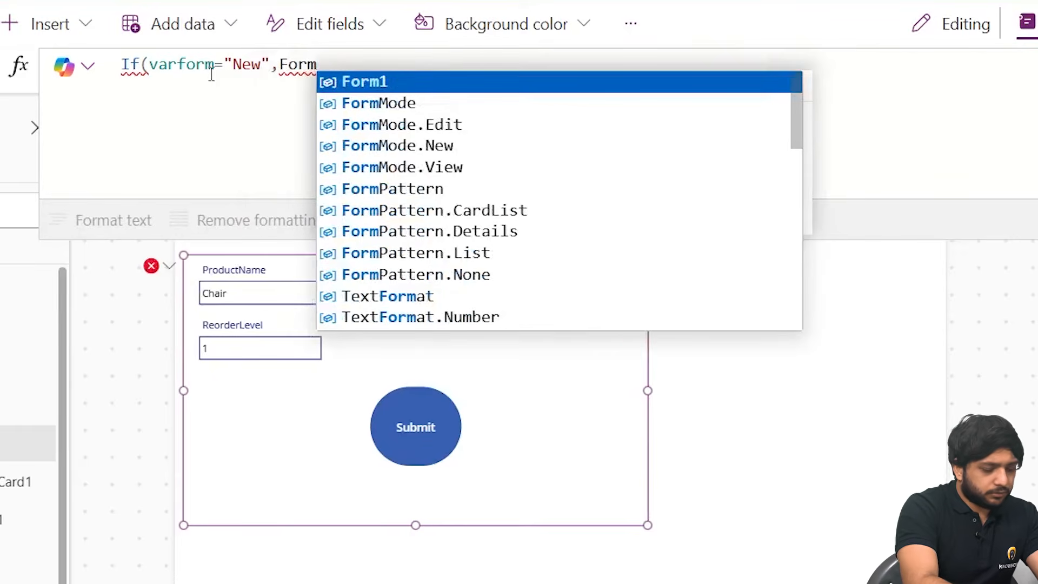
{"action": "key", "text": "Down"}
{"action": "key", "text": "Down"}
{"action": "key", "text": "Down"}
{"action": "key", "text": "Return"}
{"action": "type", "text": "\\"}
{"action": "key", "text": "BackSpace"}
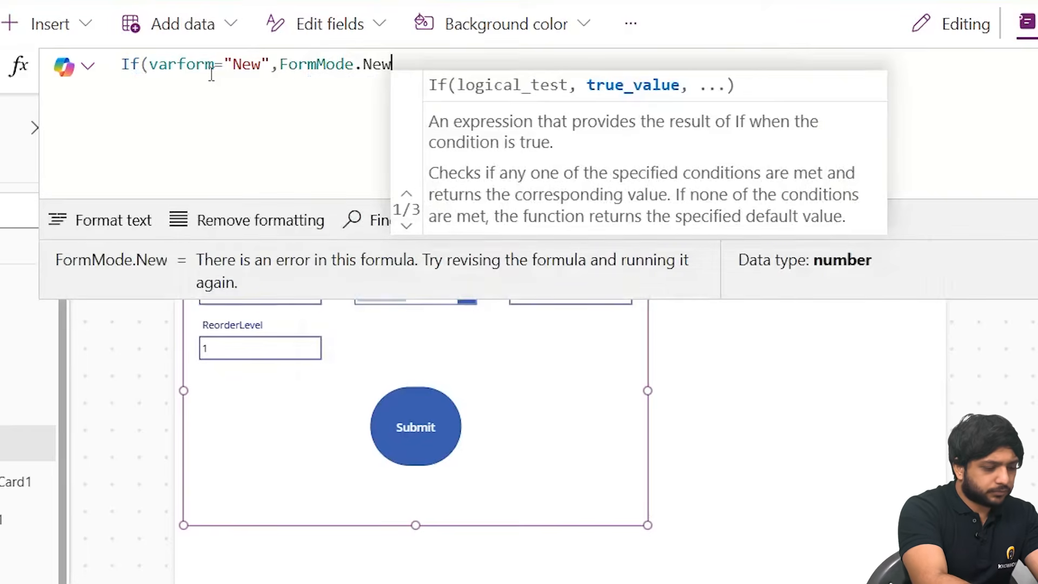
{"action": "type", "text": "."}
{"action": "key", "text": "BackSpace"}
Add the second condition varform="Edit" to the If formula and start entering its form mode result
{"action": "type", "text": ",var"}
{"action": "key", "text": "Return"}
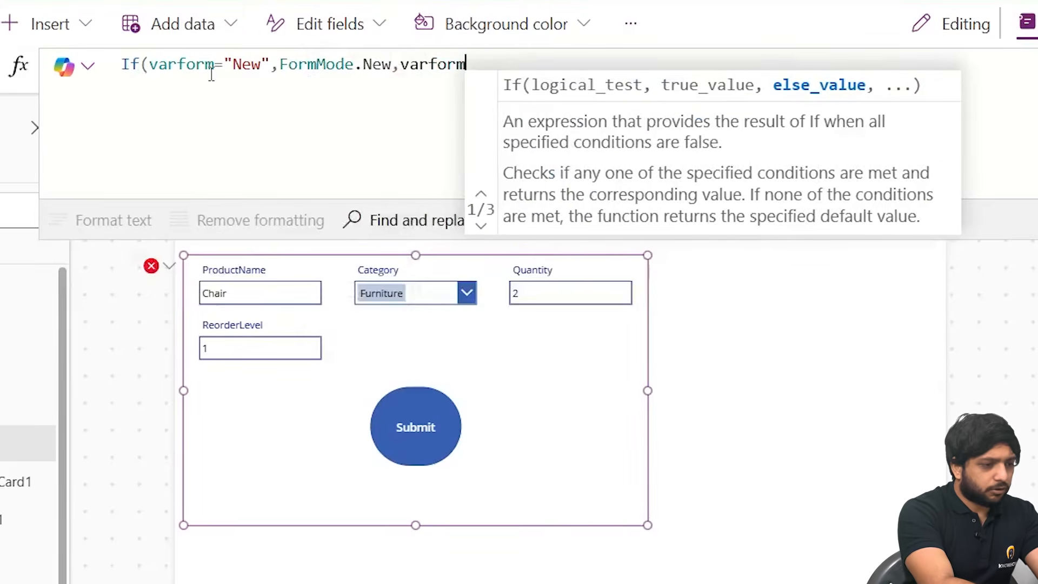
{"action": "type", "text": "=\""}
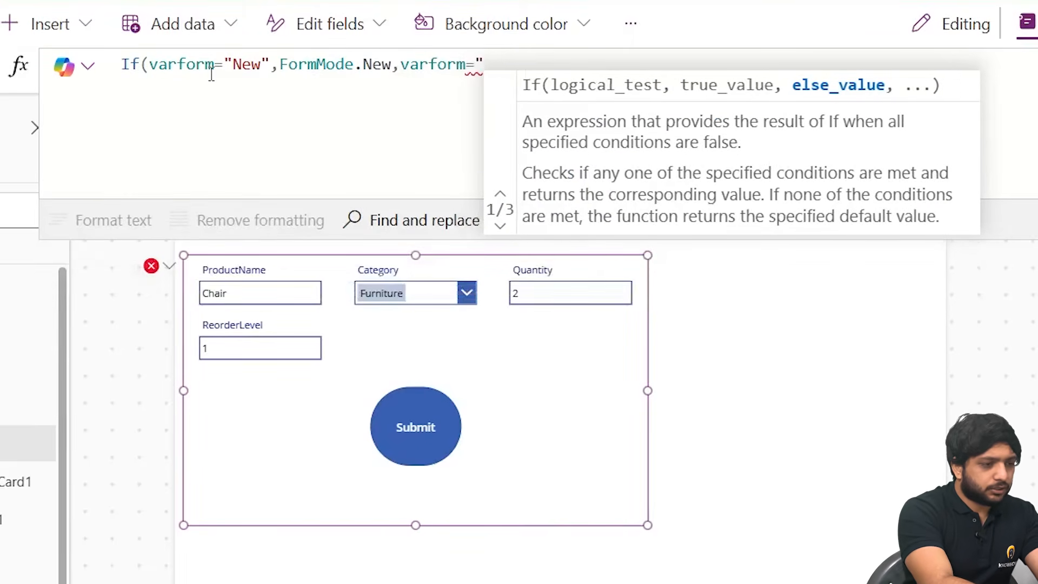
{"action": "type", "text": "Edit\""}
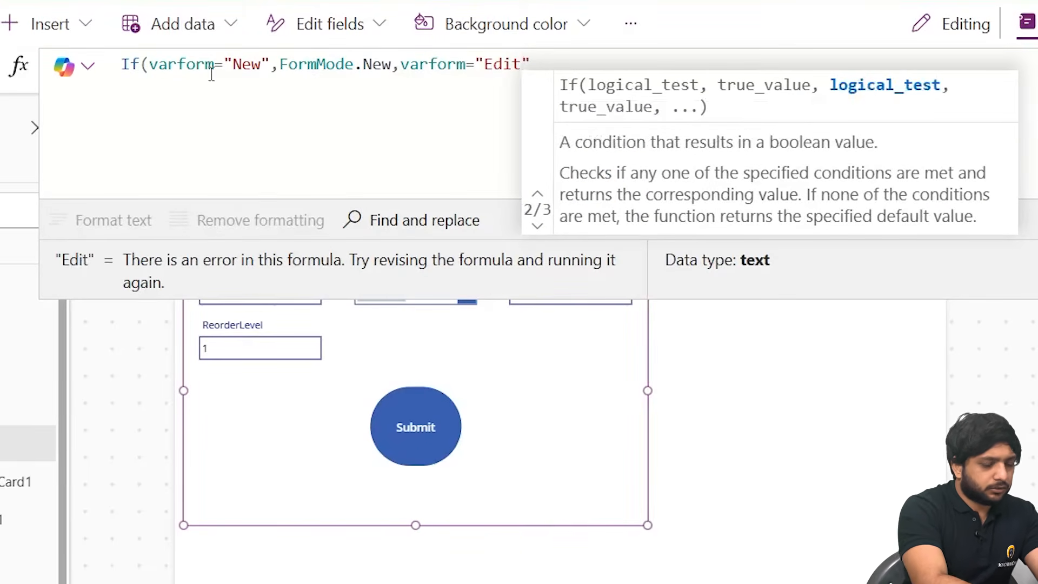
{"action": "type", "text": ",For"}
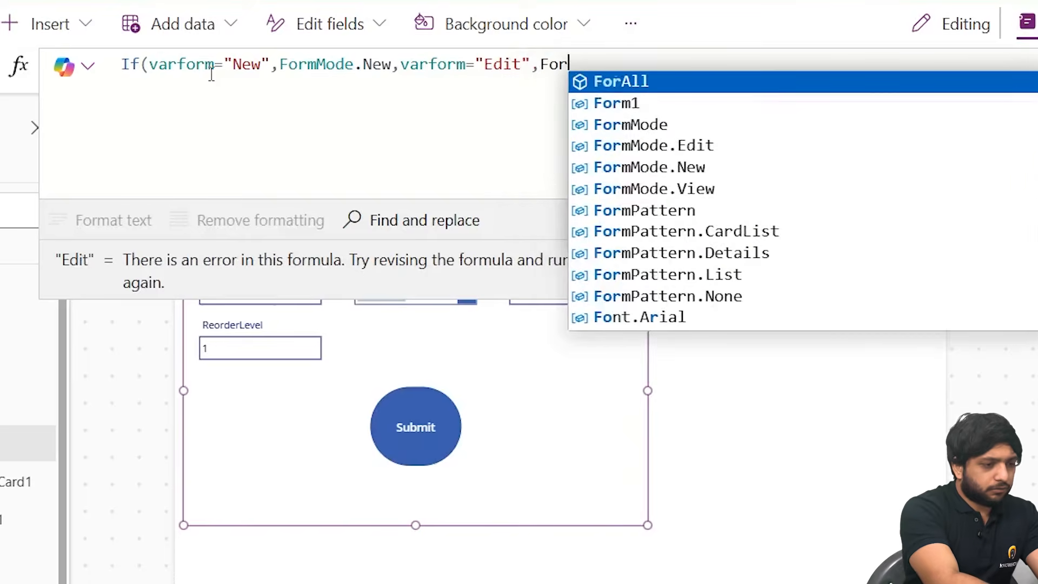
Complete the form's mode formula so that varform="Edit" returns FormMode.Edit
{"action": "type", "text": "m"}
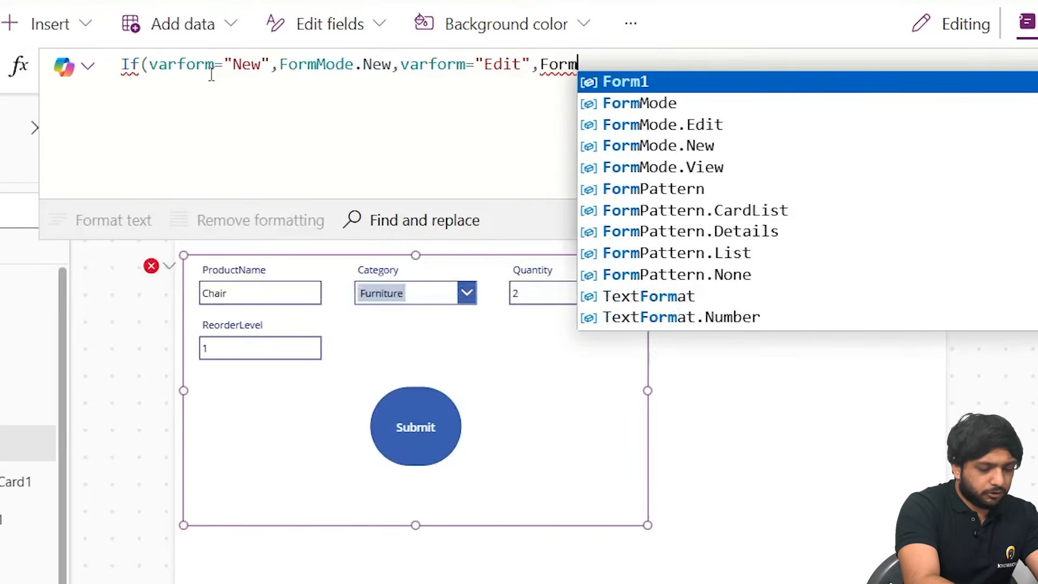
{"action": "key", "text": "Down"}
{"action": "key", "text": "Down"}
{"action": "key", "text": "Return"}
{"action": "type", "text": ")"}
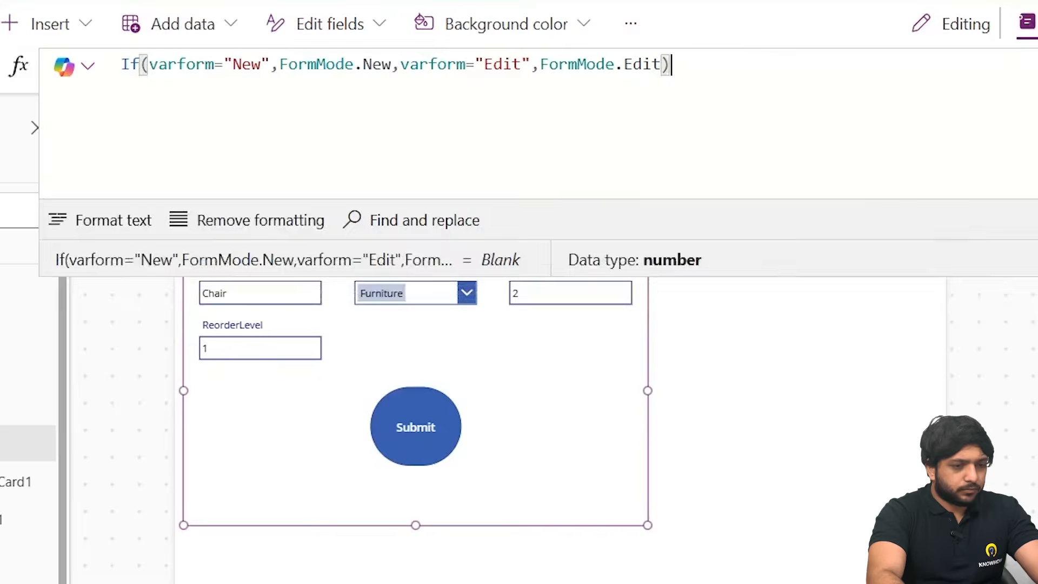
{"action": "left_click", "coordinate": [27, 445]}
Add ResetForm(Form1); between the SubmitForm and Navigate lines of the Submit button's formula
{"action": "left_click", "coordinate": [429, 438]}
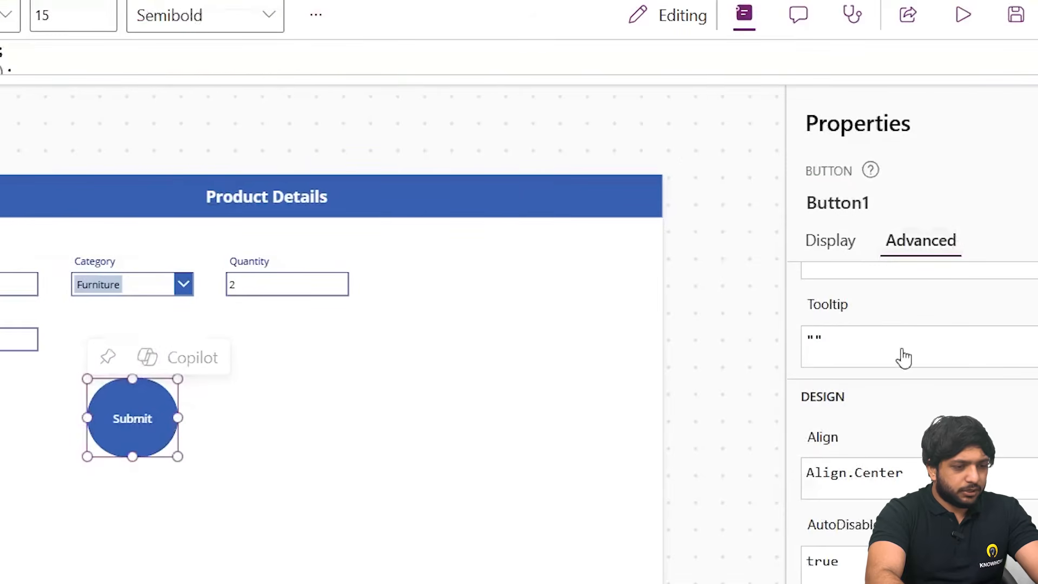
{"action": "left_click", "coordinate": [153, 65]}
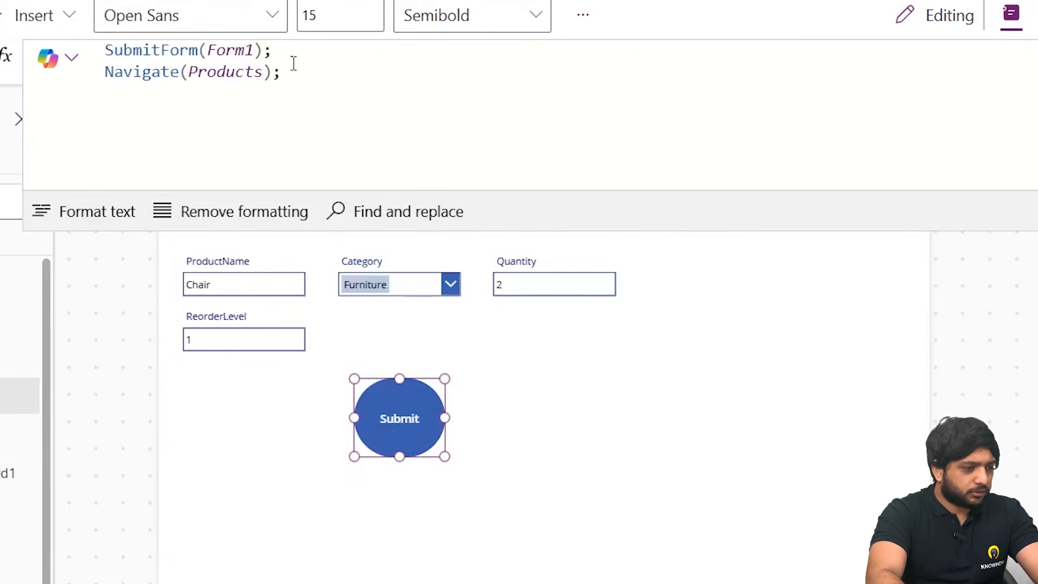
{"action": "left_click", "coordinate": [294, 50]}
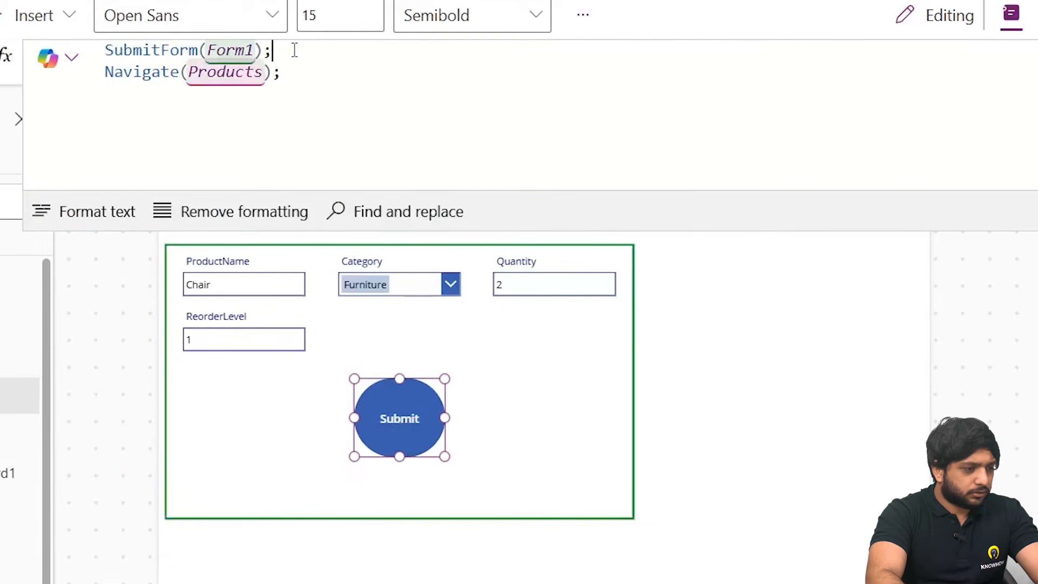
{"action": "key", "text": "shift+Return"}
{"action": "type", "text": "Res"}
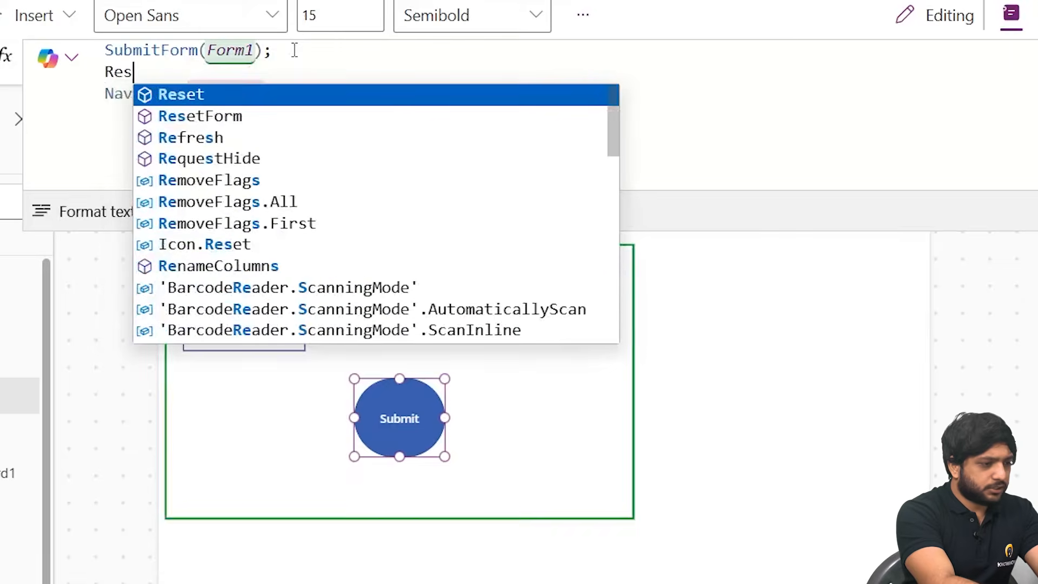
{"action": "key", "text": "Tab"}
{"action": "type", "text": "(Form1);"}
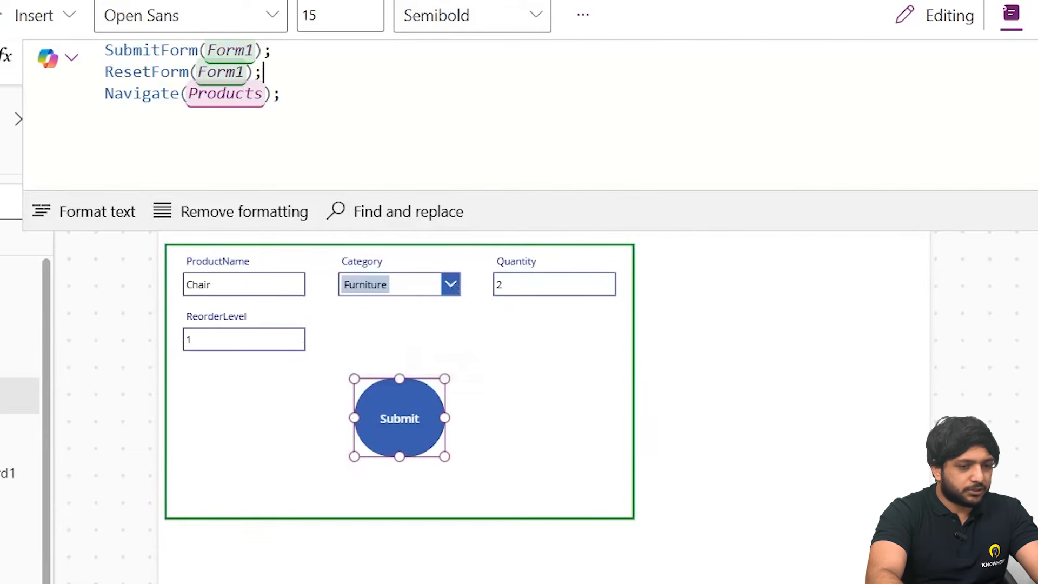
{"action": "left_click", "coordinate": [1037, 58]}
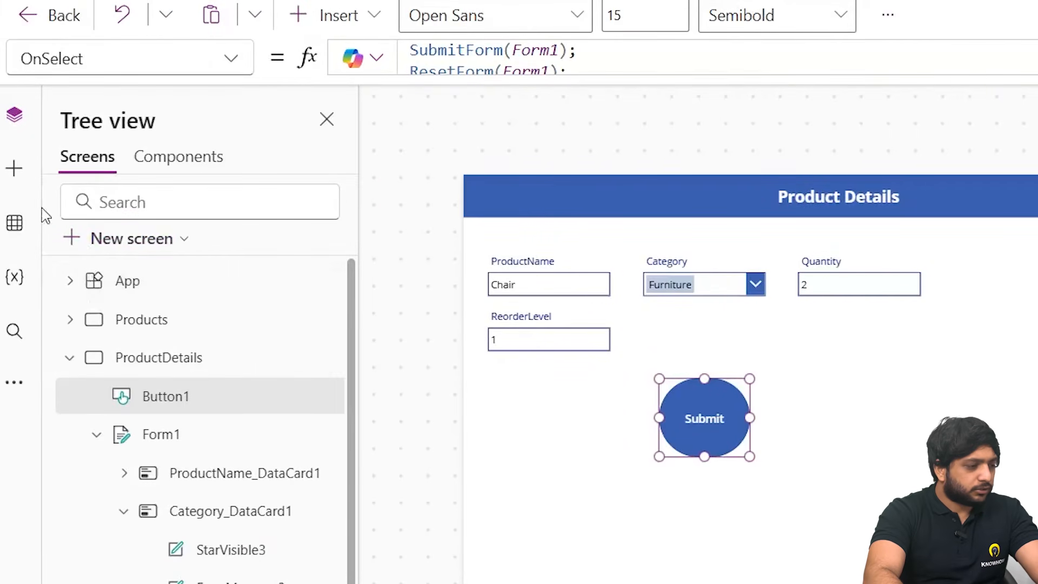
Insert a Back arrow icon at the left end of the Product Details header bar
{"action": "left_click", "coordinate": [4, 180]}
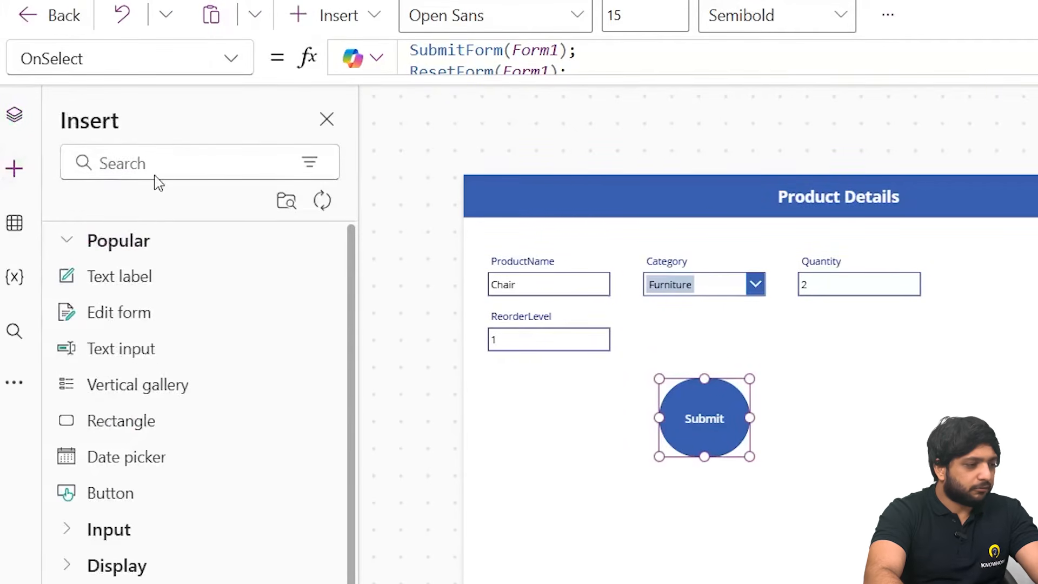
{"action": "left_click", "coordinate": [206, 157]}
{"action": "type", "text": "back"}
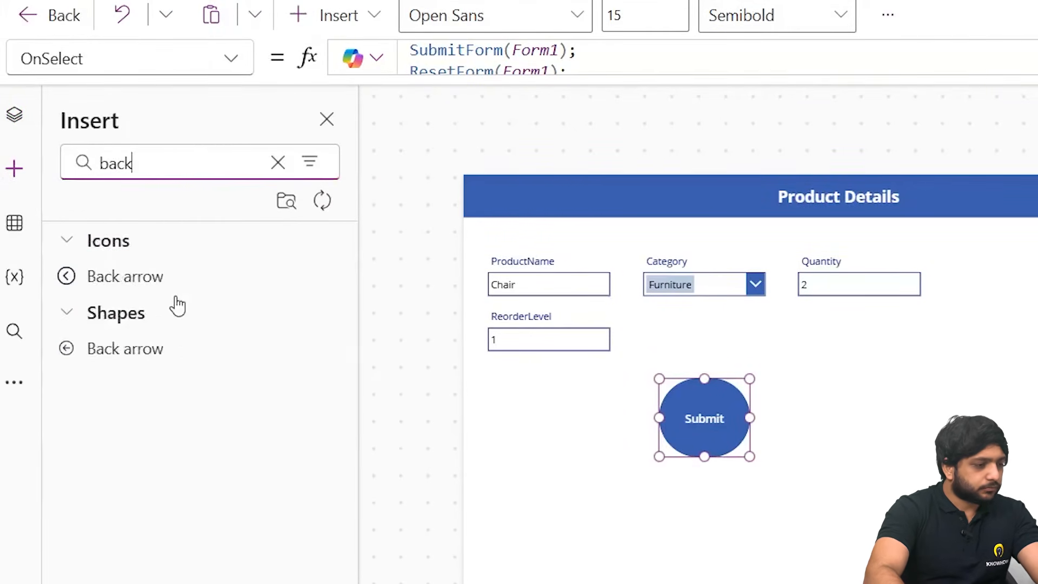
{"action": "left_click_drag", "start_coordinate": [173, 281], "coordinate": [493, 187]}
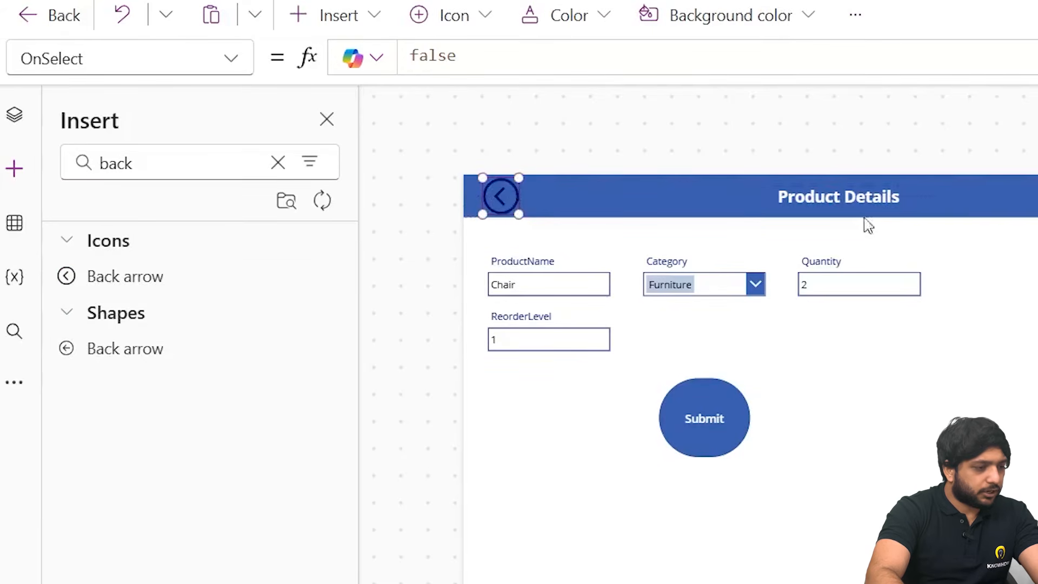
{"action": "left_click", "coordinate": [589, 245]}
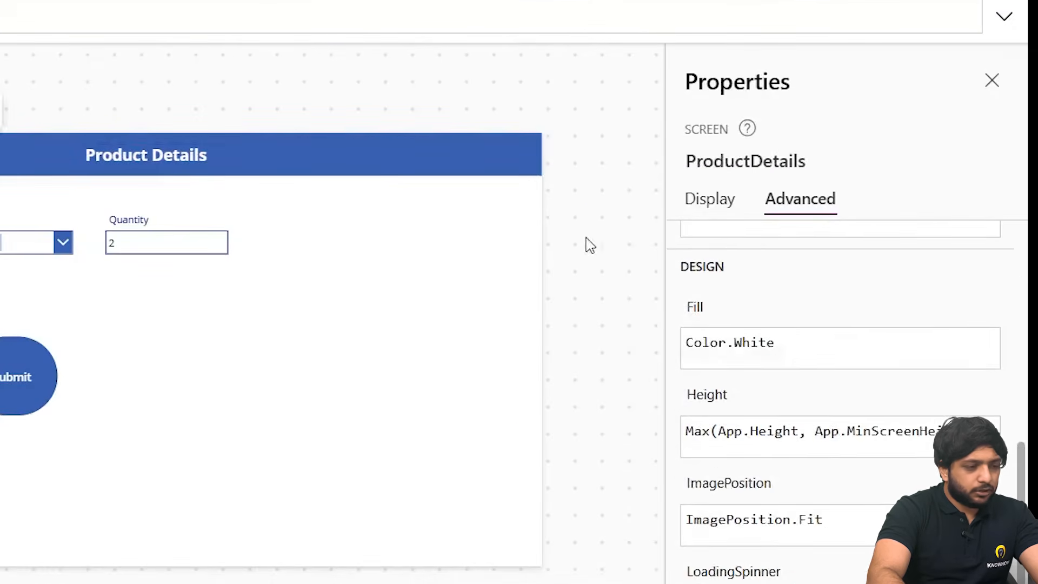
Set the back arrow icon's OnSelect formula to Navigate(Products);
{"action": "left_click", "coordinate": [1, 155]}
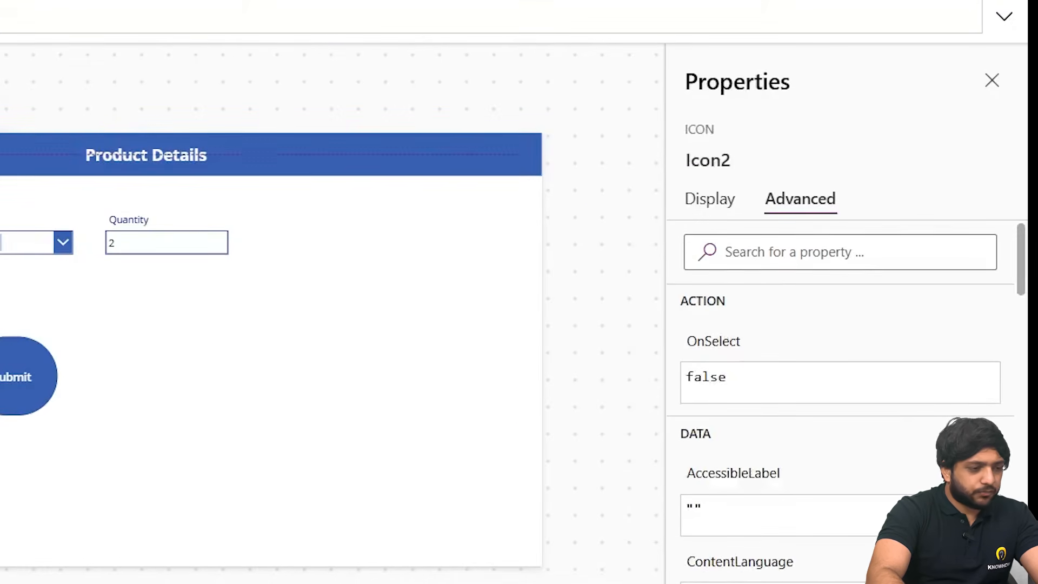
{"action": "left_click", "coordinate": [722, 347]}
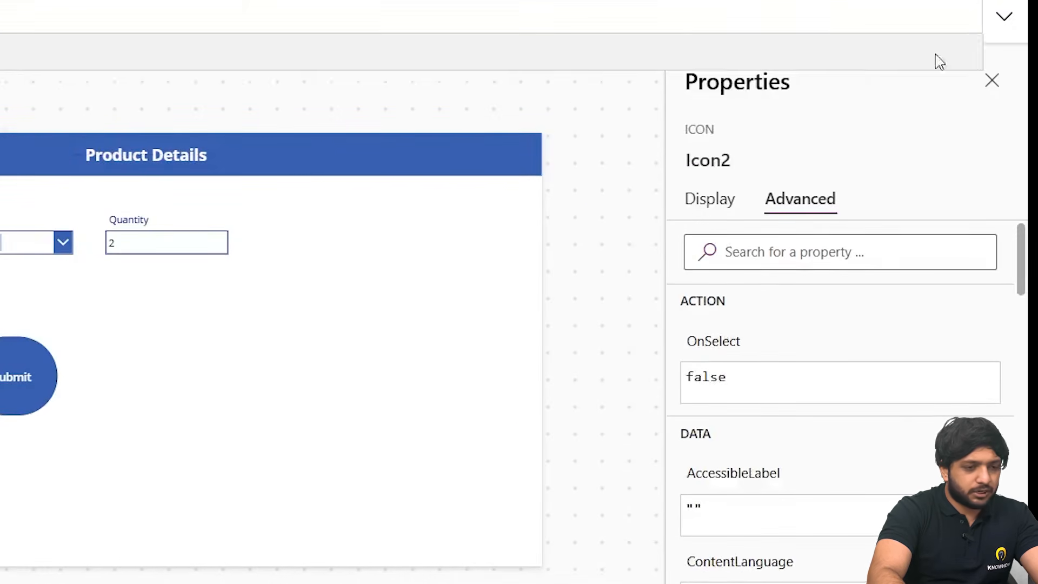
{"action": "left_click", "coordinate": [1003, 17]}
{"action": "left_click", "coordinate": [220, 100]}
{"action": "key", "text": "ctrl+shift+Left"}
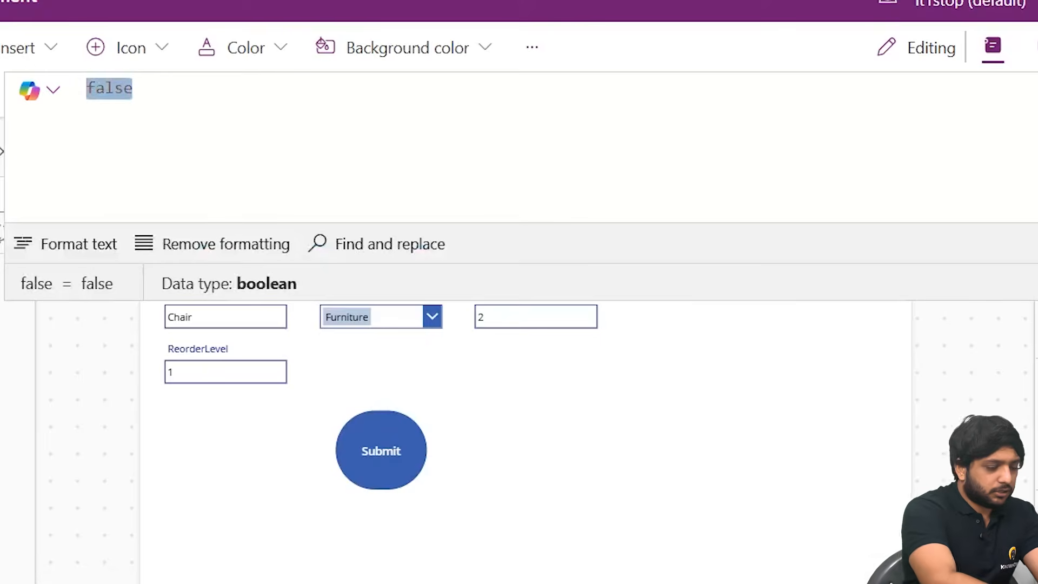
{"action": "type", "text": "Ba"}
{"action": "key", "text": "BackSpace"}
{"action": "key", "text": "BackSpace"}
{"action": "type", "text": "Navigate("}
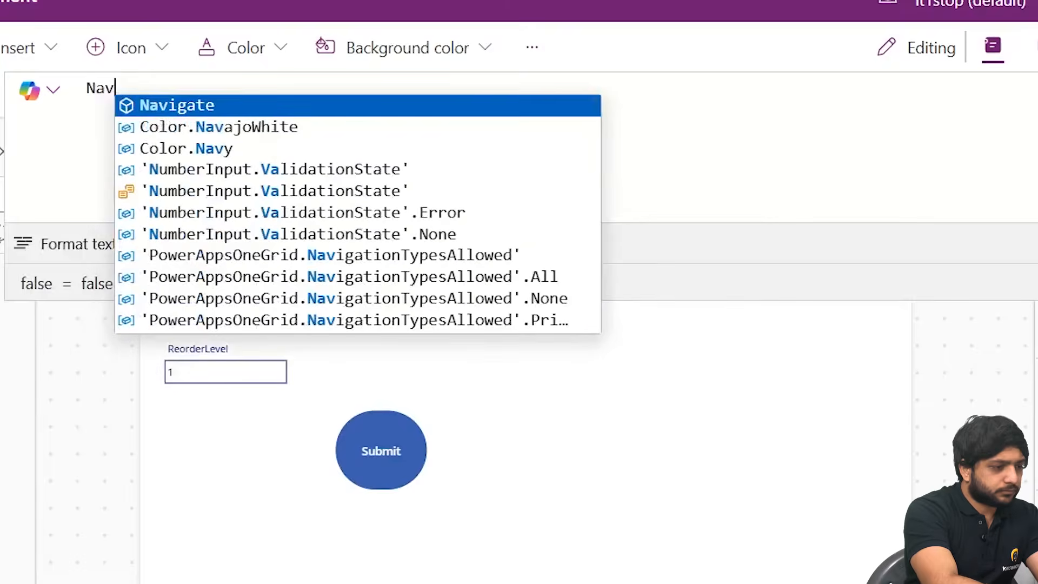
{"action": "key", "text": "Tab"}
{"action": "type", "text": "("}
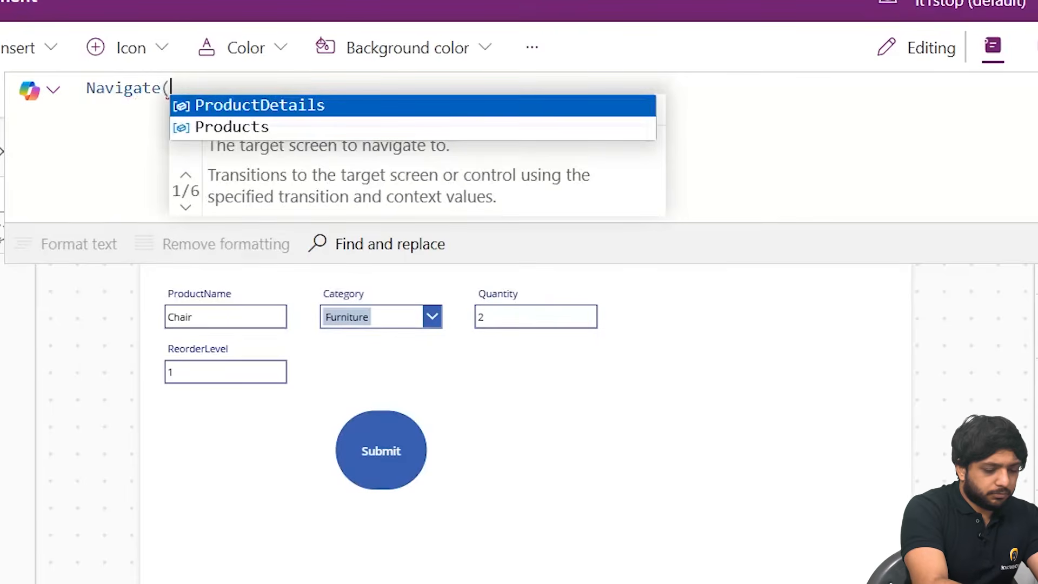
{"action": "key", "text": "Down"}
{"action": "key", "text": "Tab"}
{"action": "type", "text": ");"}
{"action": "key", "text": "Return"}
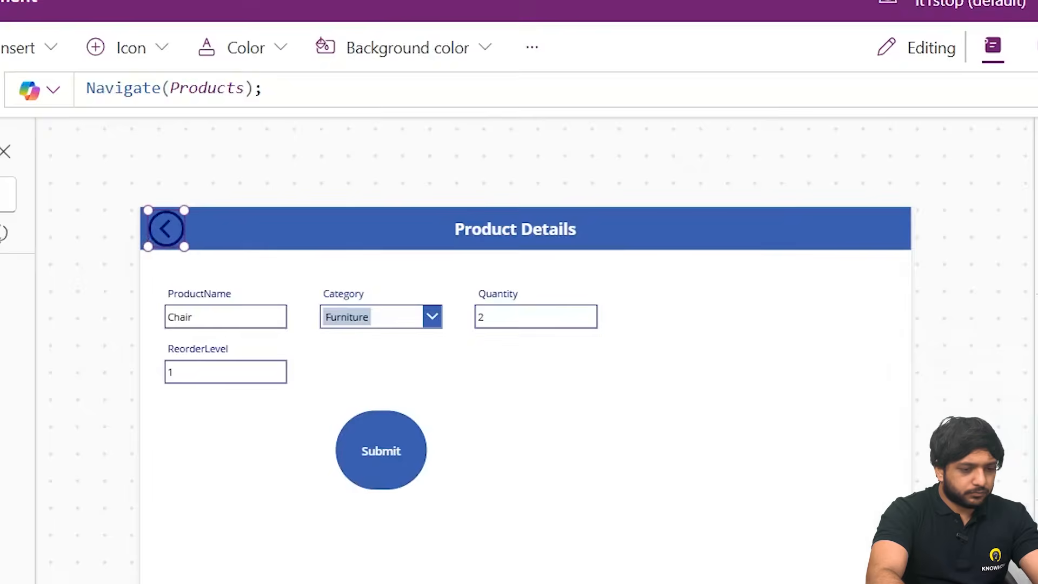
Change the back arrow icon's color to white
{"action": "left_click", "coordinate": [935, 393]}
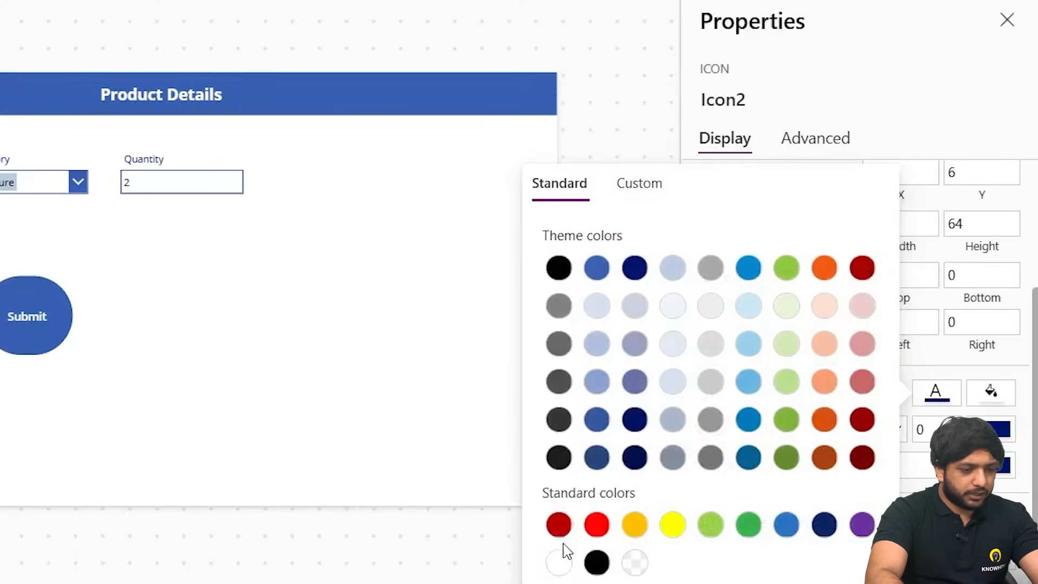
{"action": "left_click", "coordinate": [556, 563]}
{"action": "left_click", "coordinate": [907, 213]}
In the app preview, return to the product list with the back arrow and submit Chair with a ReorderLevel of 2
{"action": "left_click", "coordinate": [858, 24]}
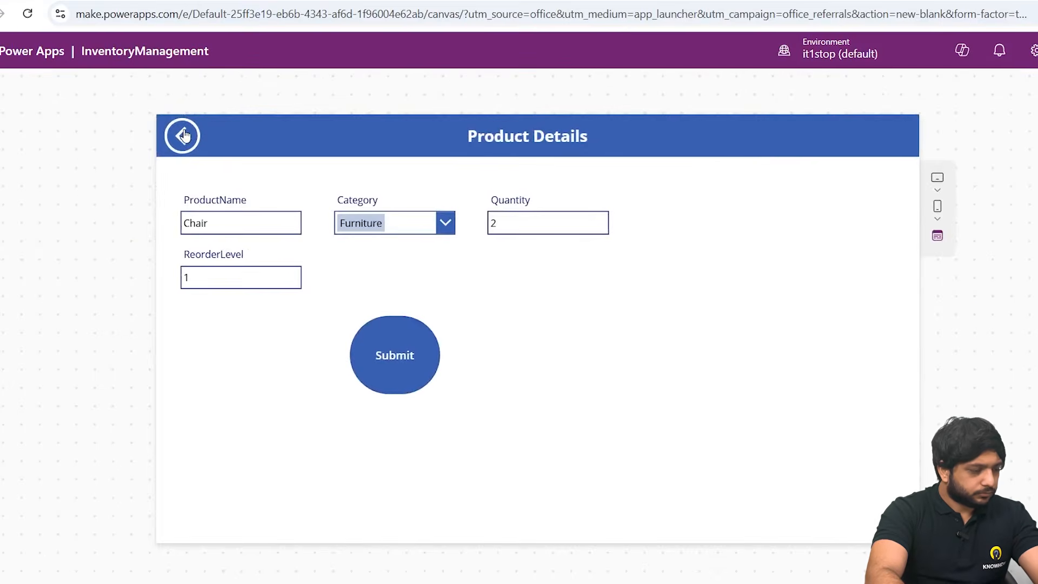
{"action": "left_click", "coordinate": [183, 135]}
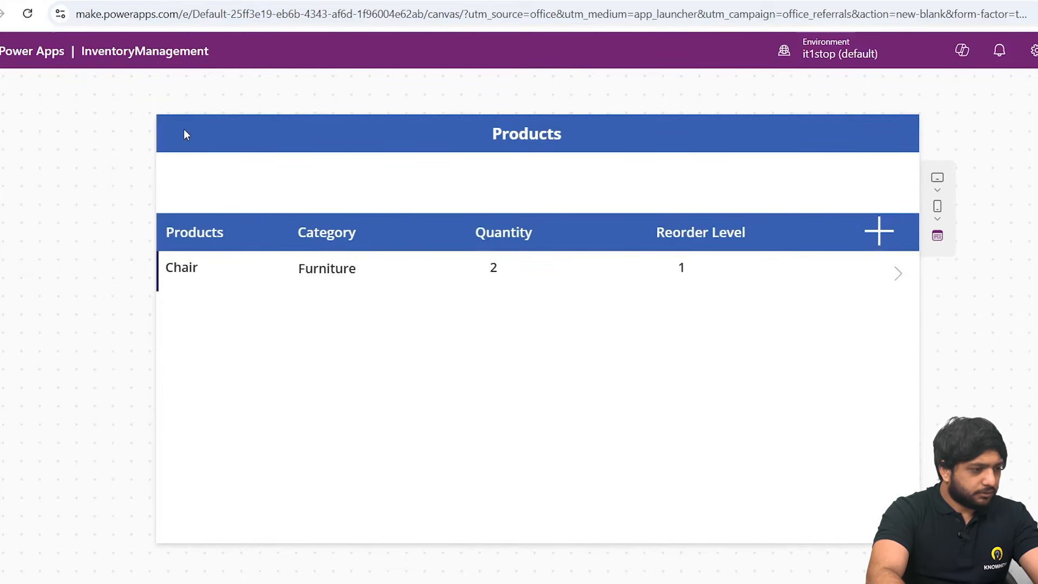
{"action": "left_click", "coordinate": [904, 278]}
{"action": "left_click", "coordinate": [258, 282]}
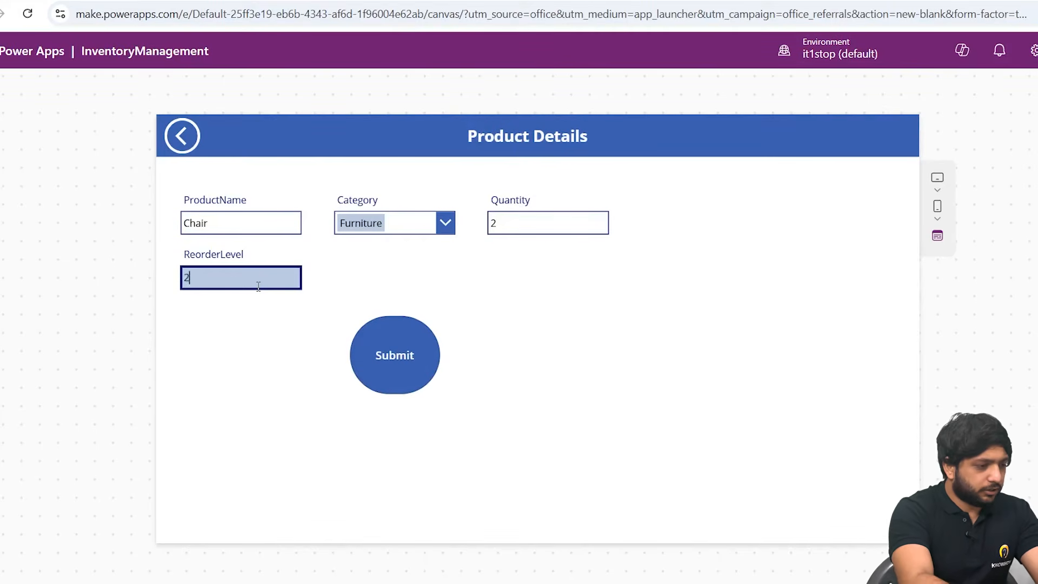
{"action": "left_click", "coordinate": [397, 349]}
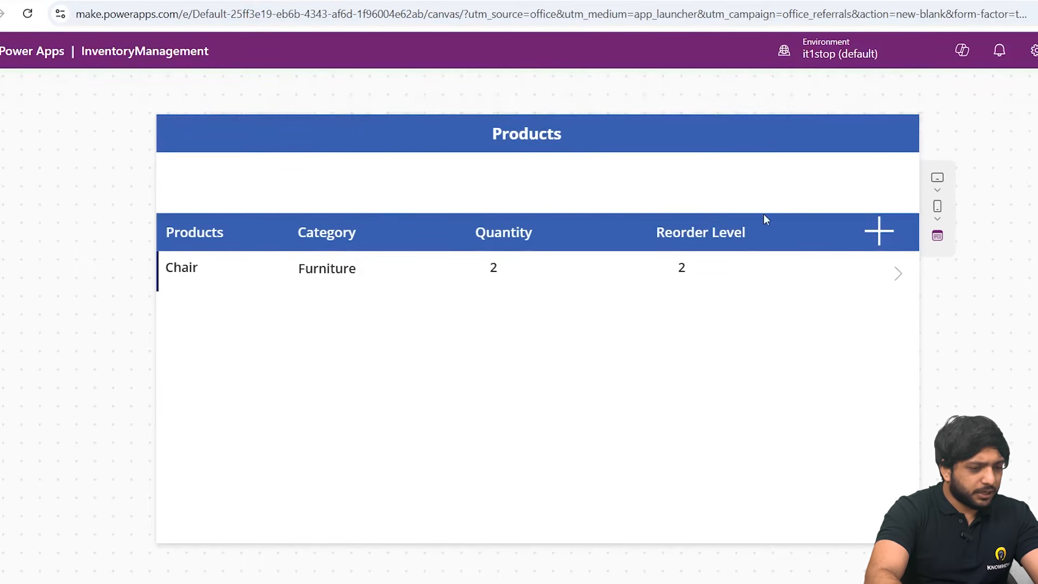
Add and submit a new product named Eyeglasses with category Accessories, quantity 3 and ReorderLevel 2
{"action": "left_click", "coordinate": [879, 232]}
{"action": "left_click", "coordinate": [257, 224]}
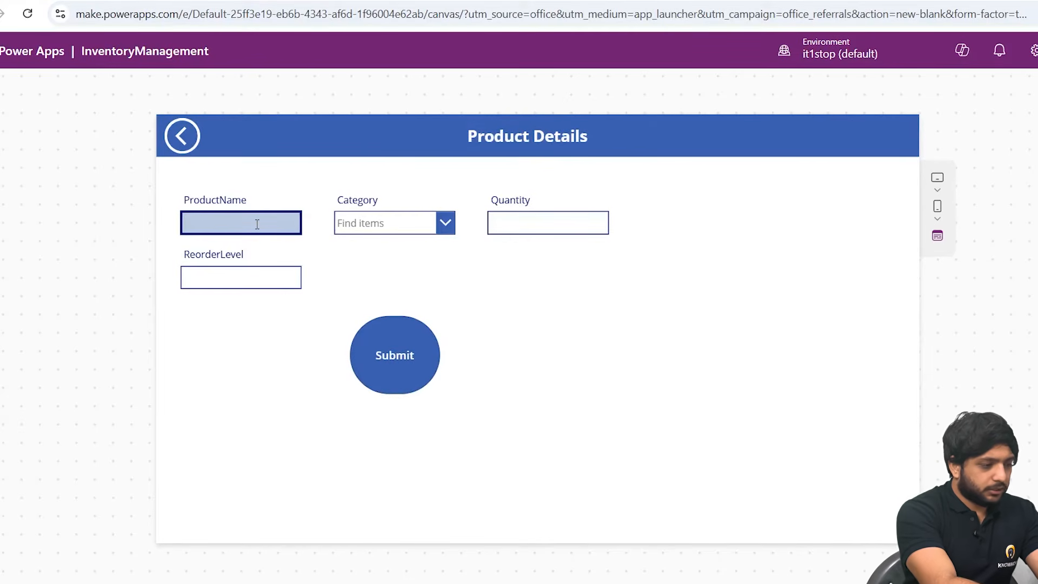
{"action": "type", "text": "Eyeglasses"}
{"action": "left_click", "coordinate": [445, 223]}
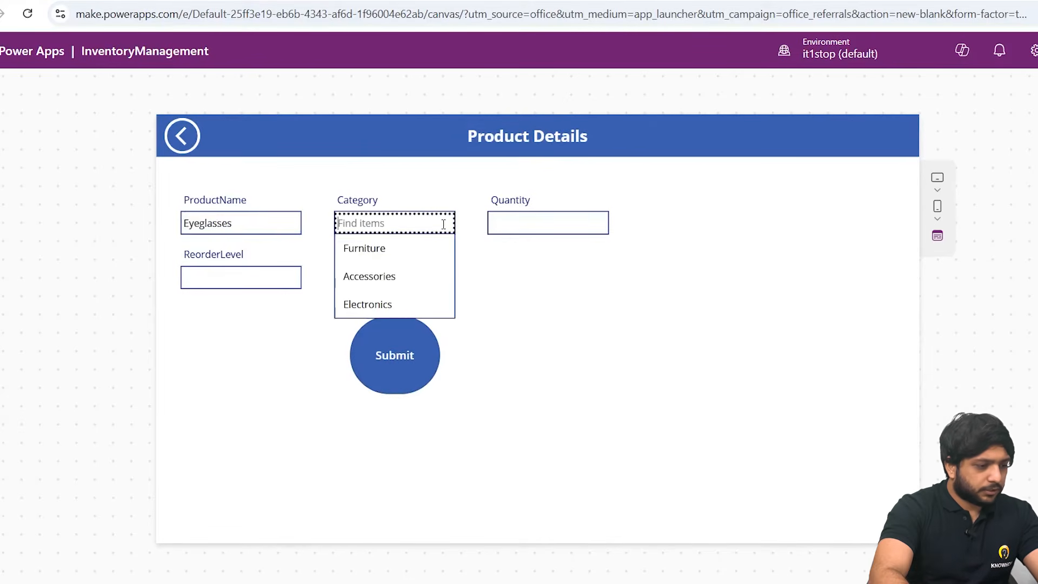
{"action": "left_click", "coordinate": [432, 273]}
{"action": "left_click", "coordinate": [519, 231]}
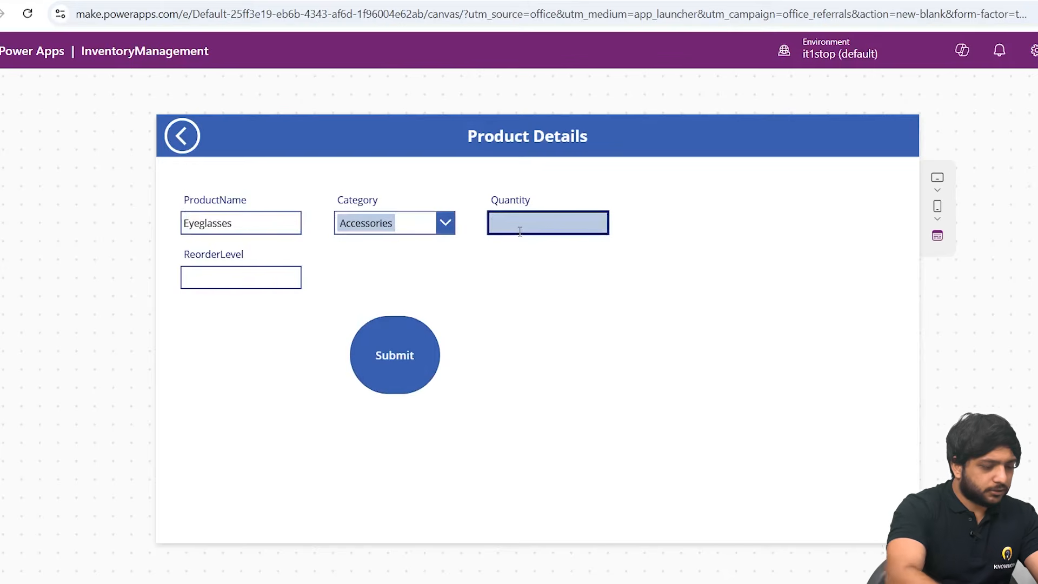
{"action": "type", "text": "3"}
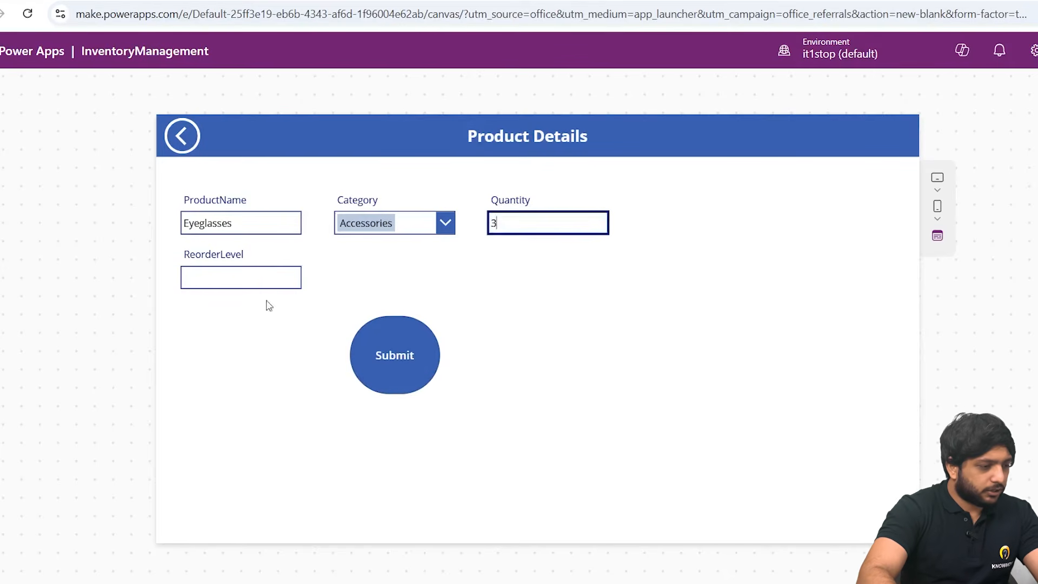
{"action": "left_click", "coordinate": [260, 274]}
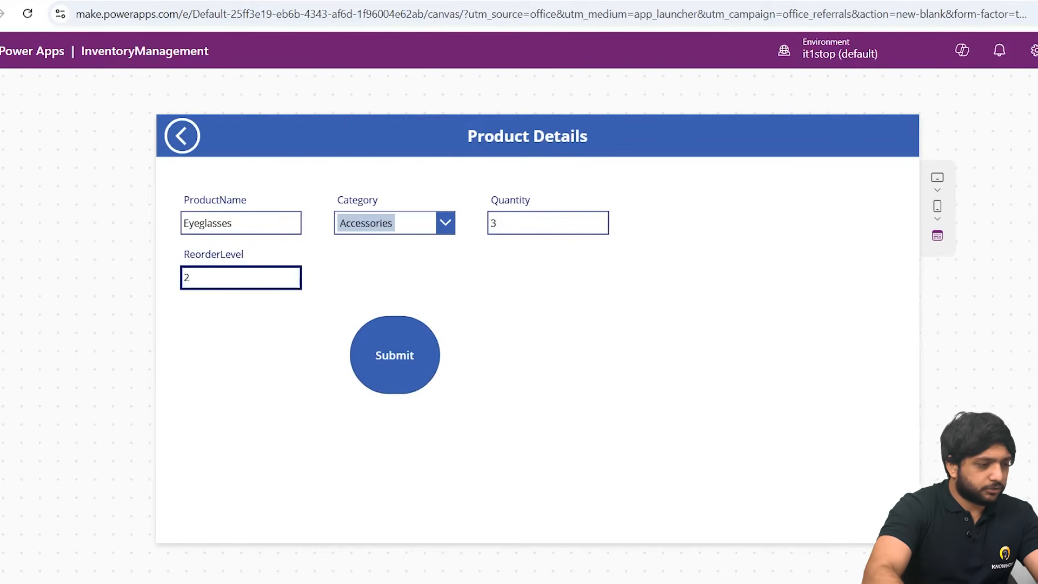
{"action": "left_click", "coordinate": [412, 354]}
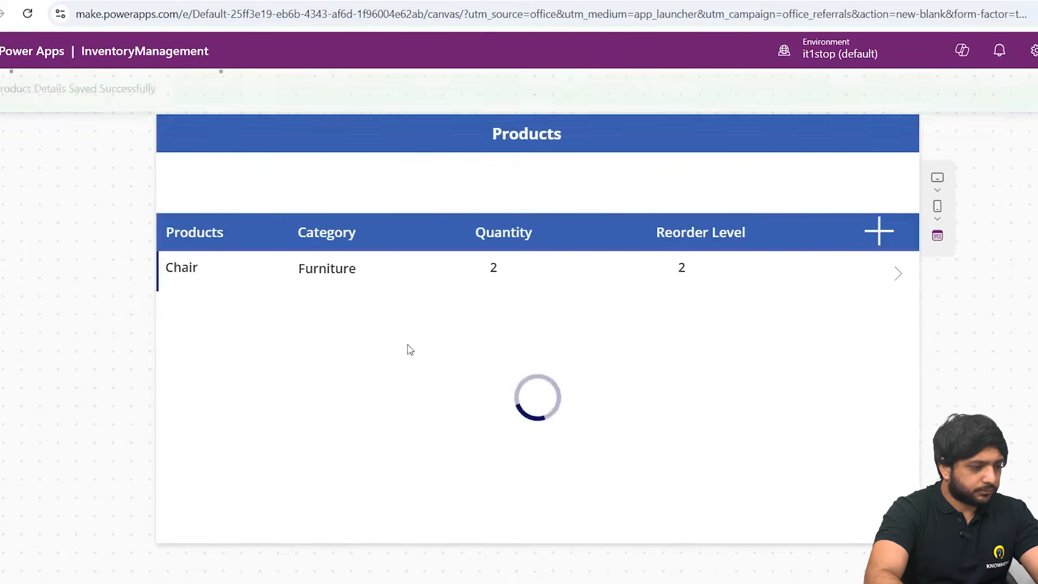
Add and submit a new product named Speaker with category Electronics, quantity 2 and ReorderLevel 3
{"action": "left_click", "coordinate": [872, 232]}
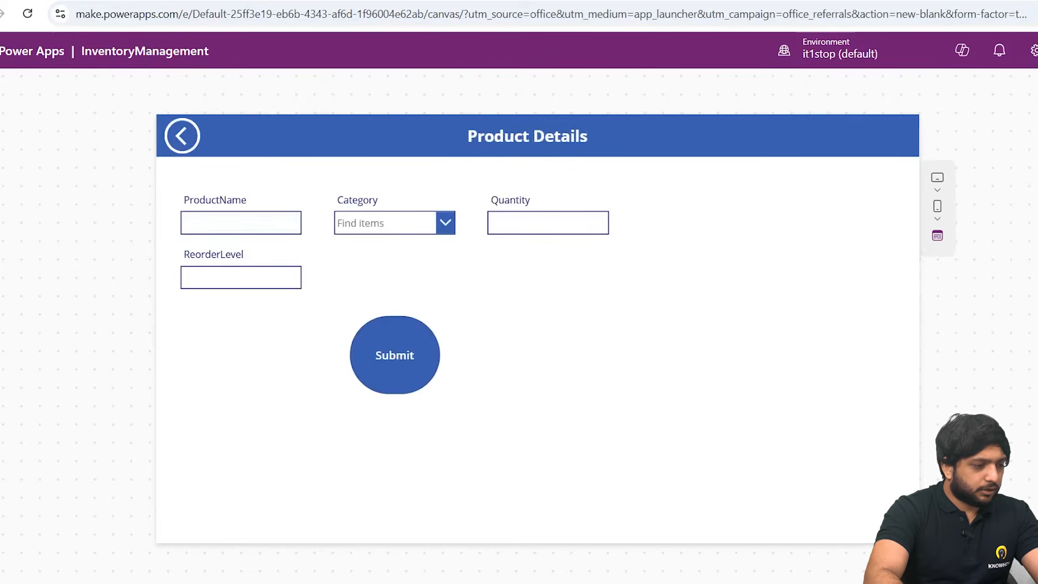
{"action": "left_click", "coordinate": [243, 219]}
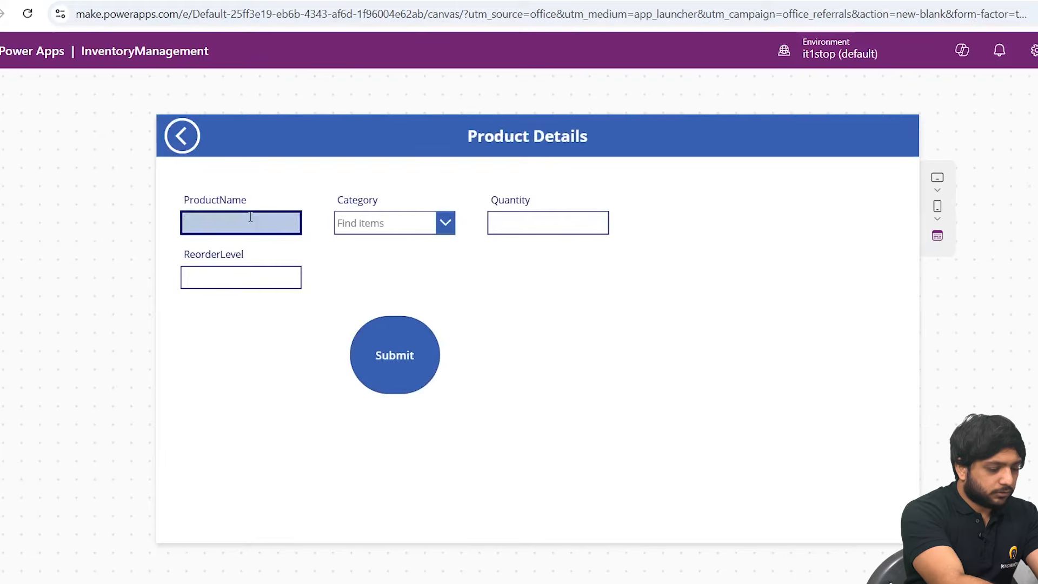
{"action": "type", "text": "Speaker"}
{"action": "left_click", "coordinate": [384, 222]}
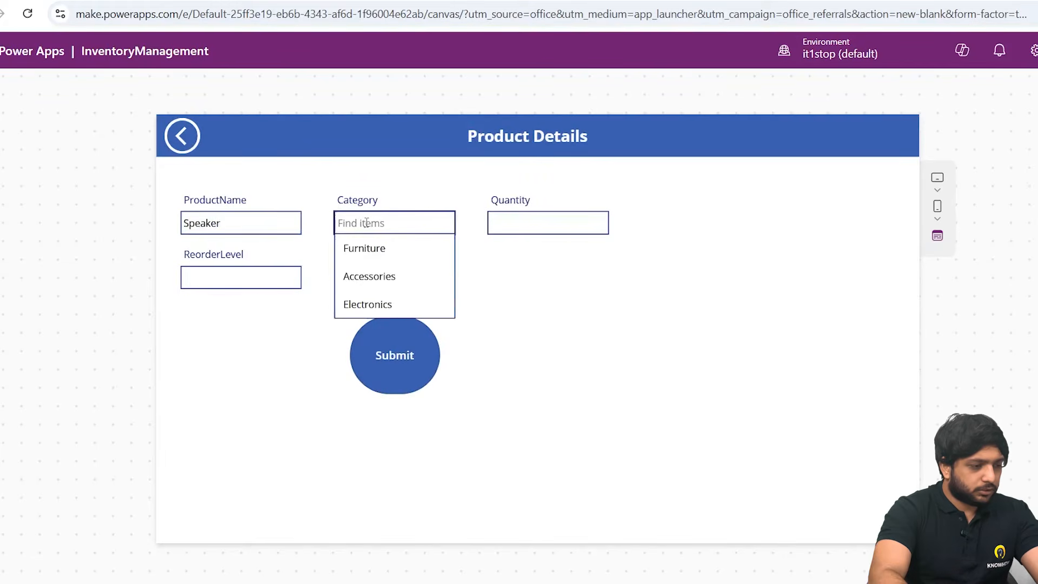
{"action": "left_click", "coordinate": [403, 303]}
{"action": "left_click", "coordinate": [499, 223]}
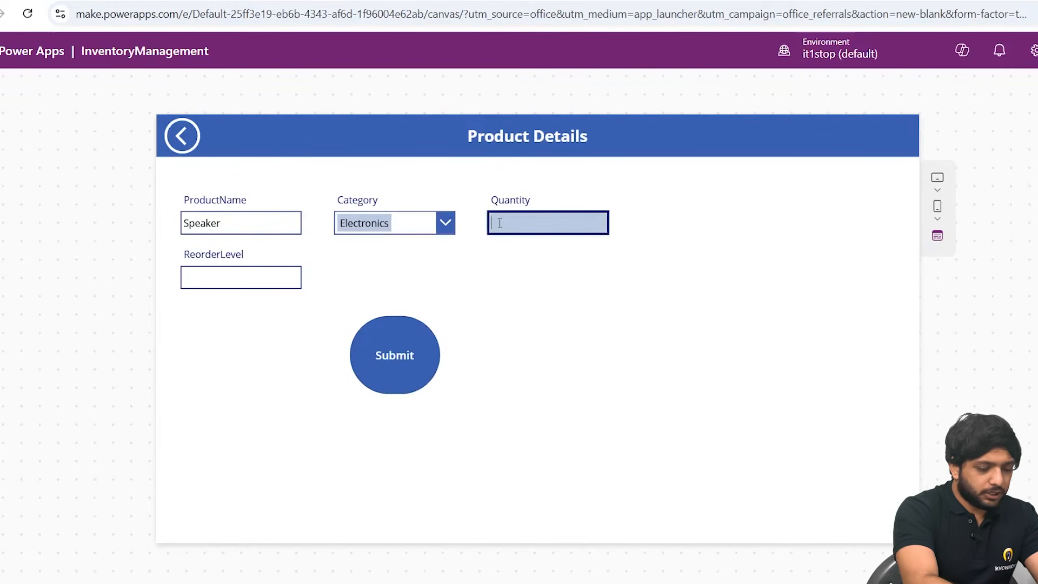
{"action": "left_click", "coordinate": [242, 278]}
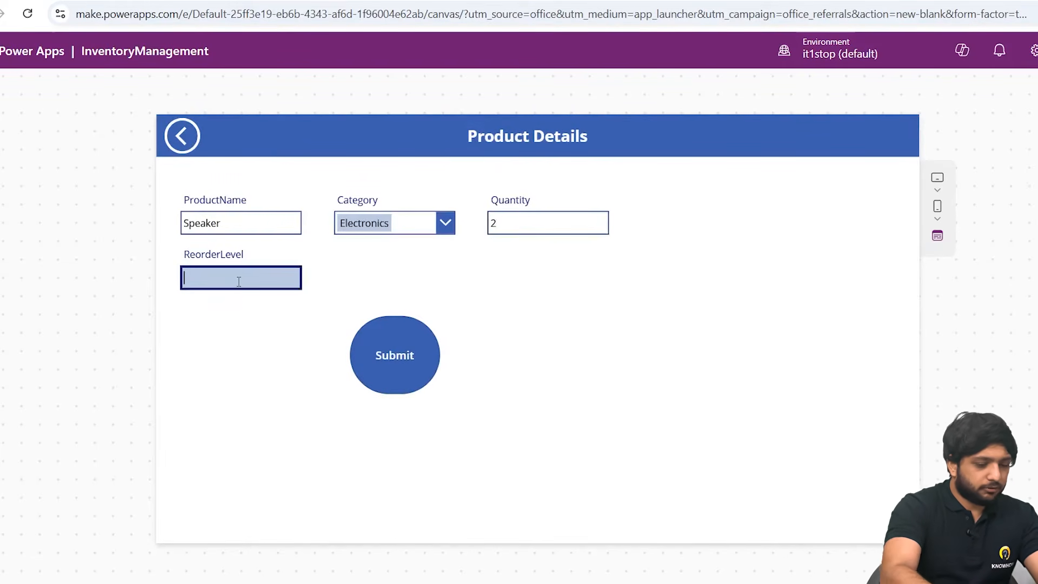
{"action": "type", "text": "3"}
{"action": "left_click", "coordinate": [410, 338]}
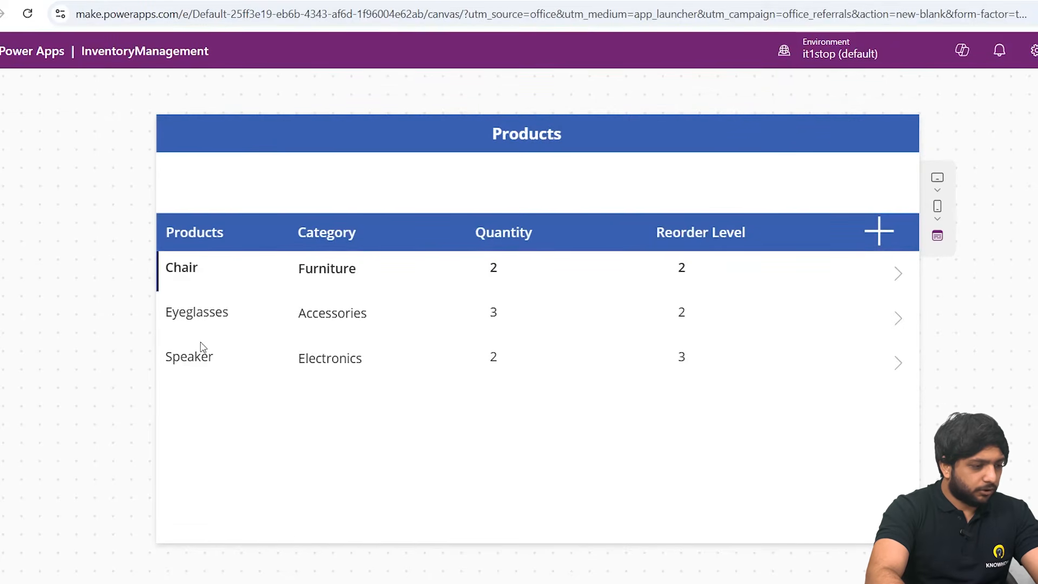
Add and submit a new product named Desk with category Furniture, quantity 4 and ReorderLevel 6
{"action": "right_click", "coordinate": [864, 229]}
{"action": "key", "text": "Escape"}
{"action": "left_click", "coordinate": [878, 231]}
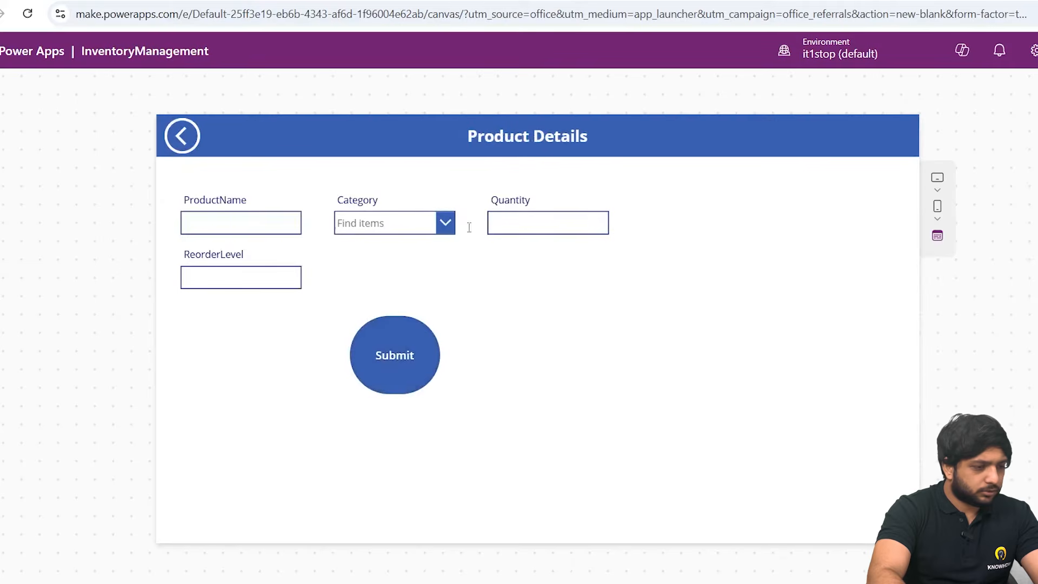
{"action": "left_click", "coordinate": [248, 214]}
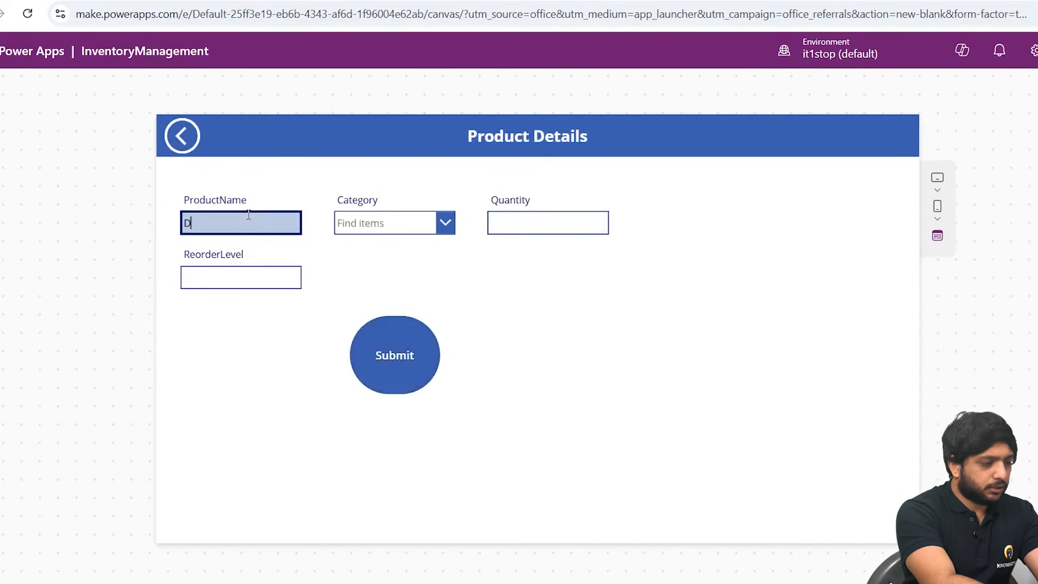
{"action": "key", "text": "Tab"}
{"action": "key", "text": "Down"}
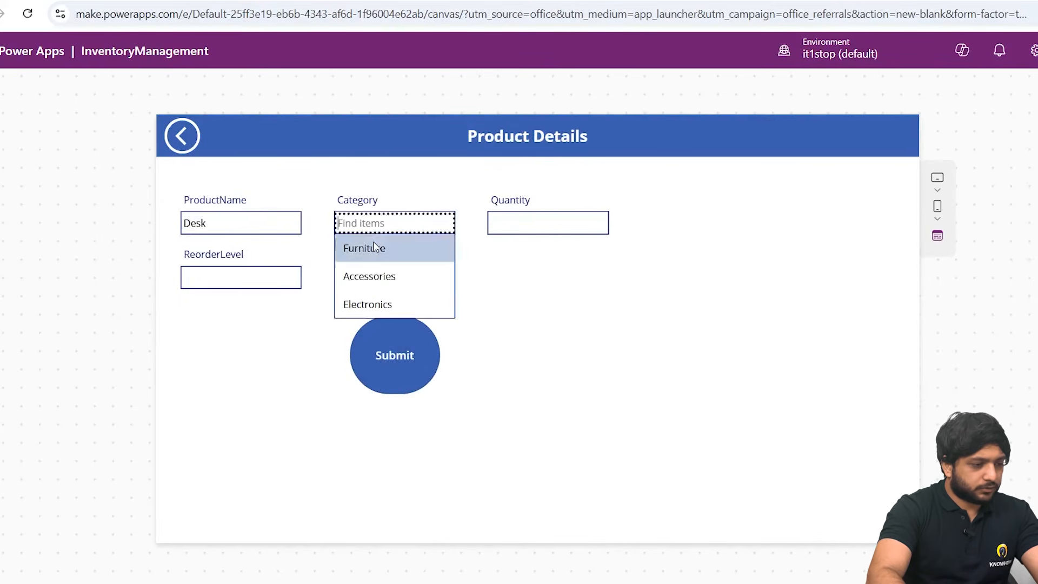
{"action": "key", "text": "Tab"}
{"action": "type", "text": "4"}
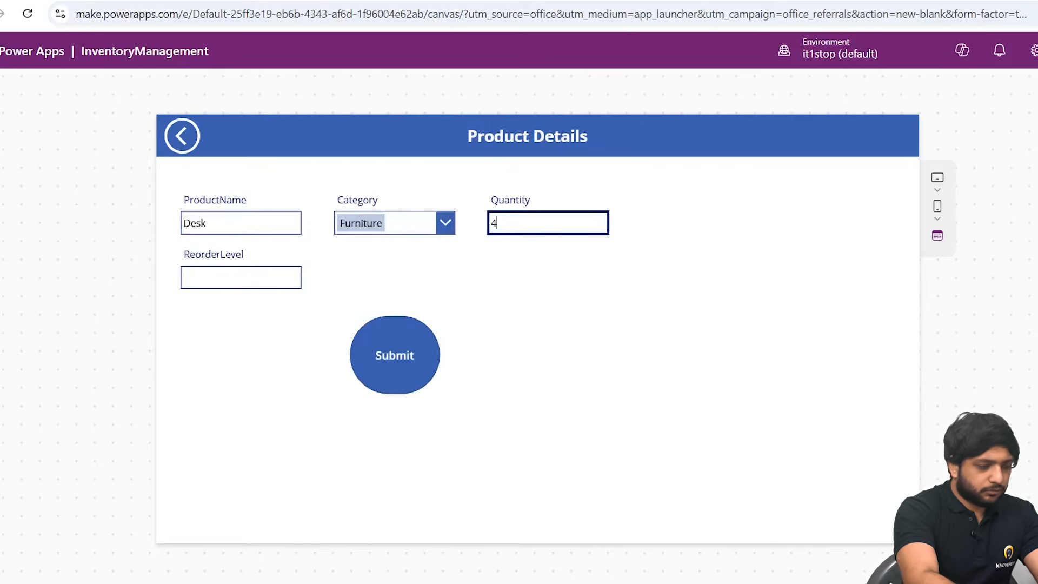
{"action": "left_click", "coordinate": [225, 270]}
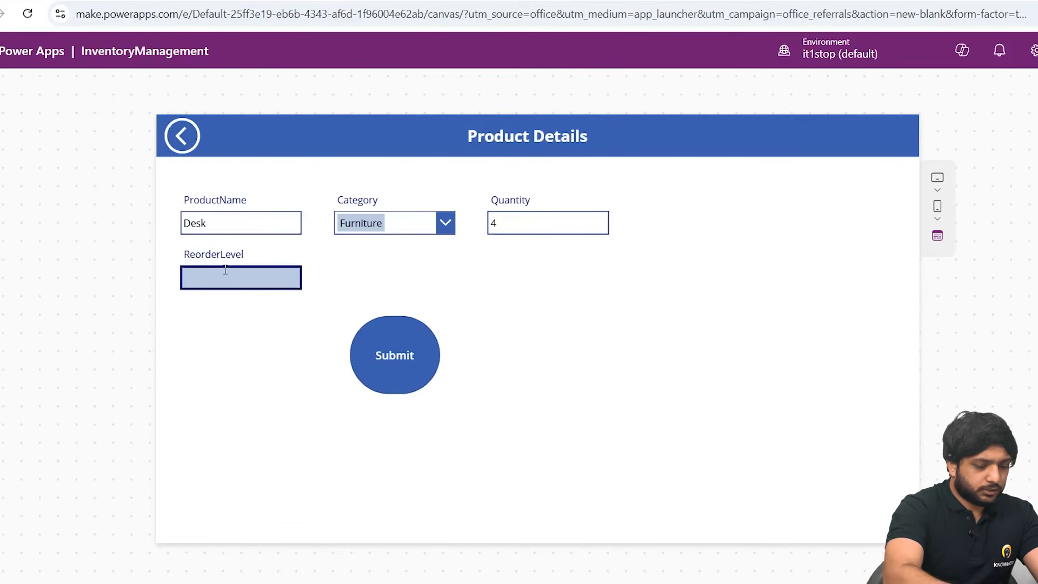
{"action": "type", "text": "6"}
{"action": "left_click", "coordinate": [375, 326]}
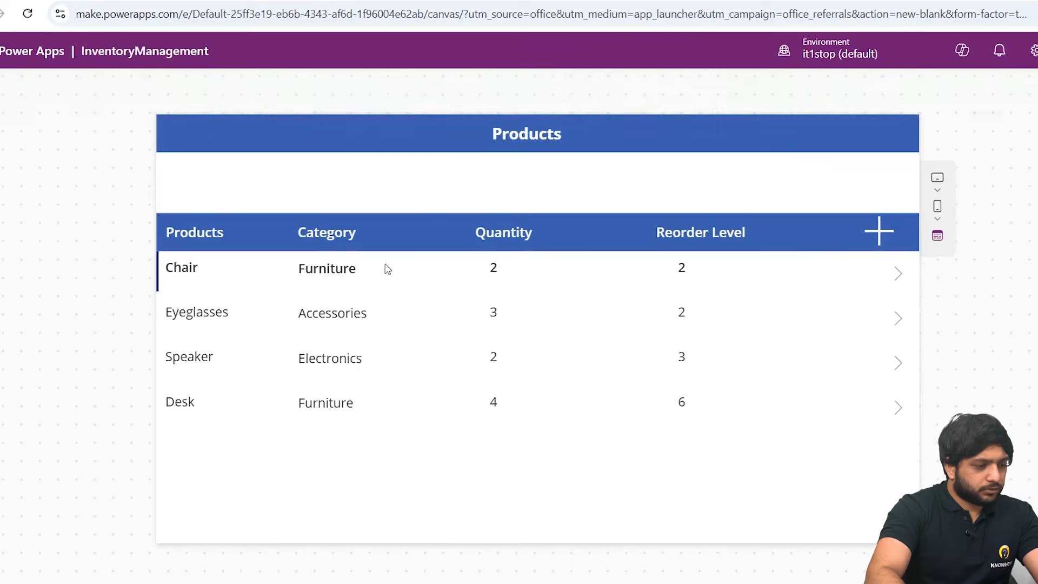
Add and submit a new product named Bag with category Accessories, quantity 5 and ReorderLevel 3, and close the preview
{"action": "left_click", "coordinate": [888, 240]}
{"action": "left_click", "coordinate": [221, 229]}
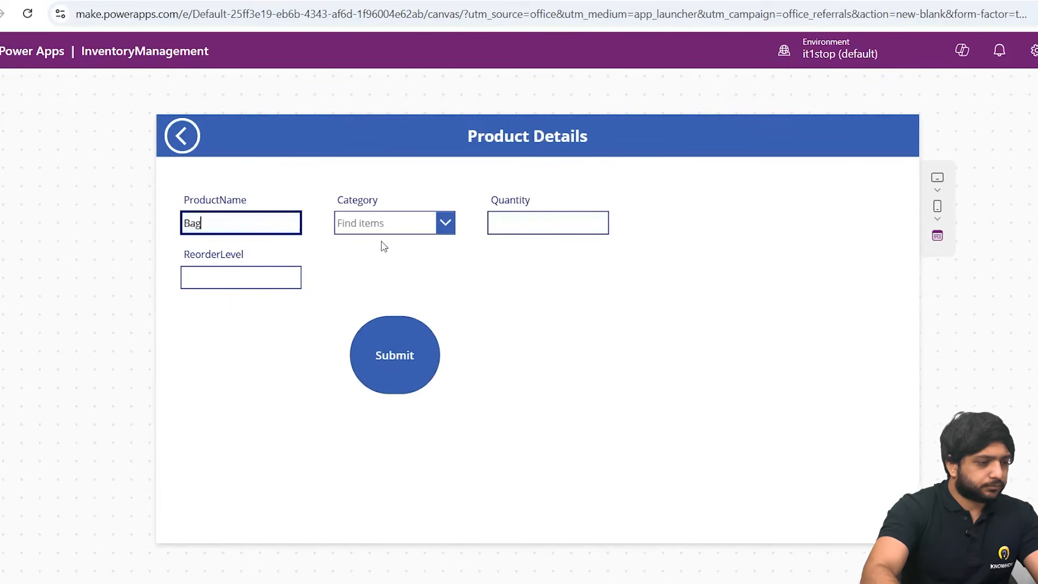
{"action": "left_click", "coordinate": [413, 222]}
{"action": "left_click", "coordinate": [364, 277]}
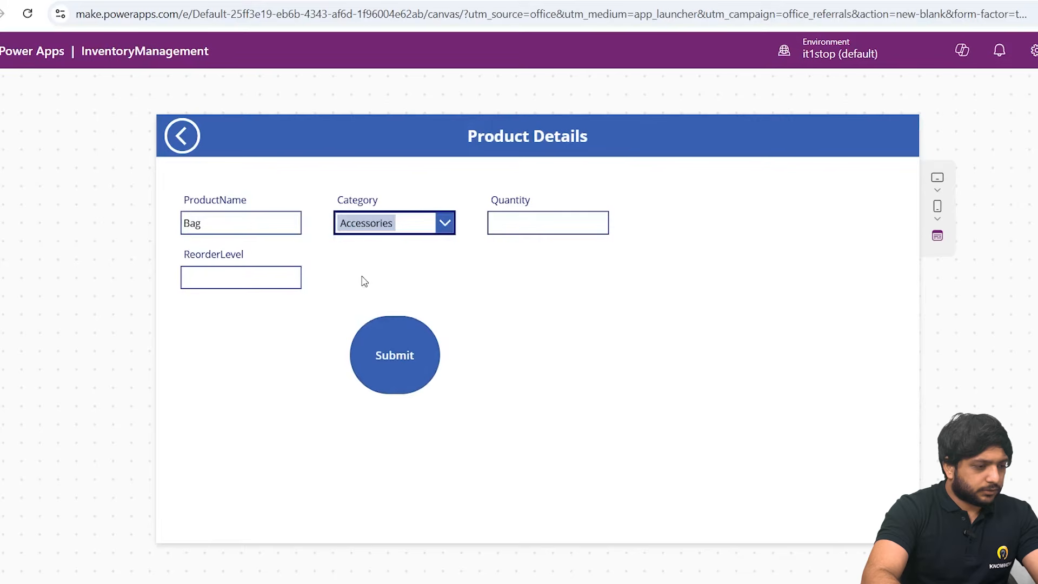
{"action": "left_click", "coordinate": [591, 226]}
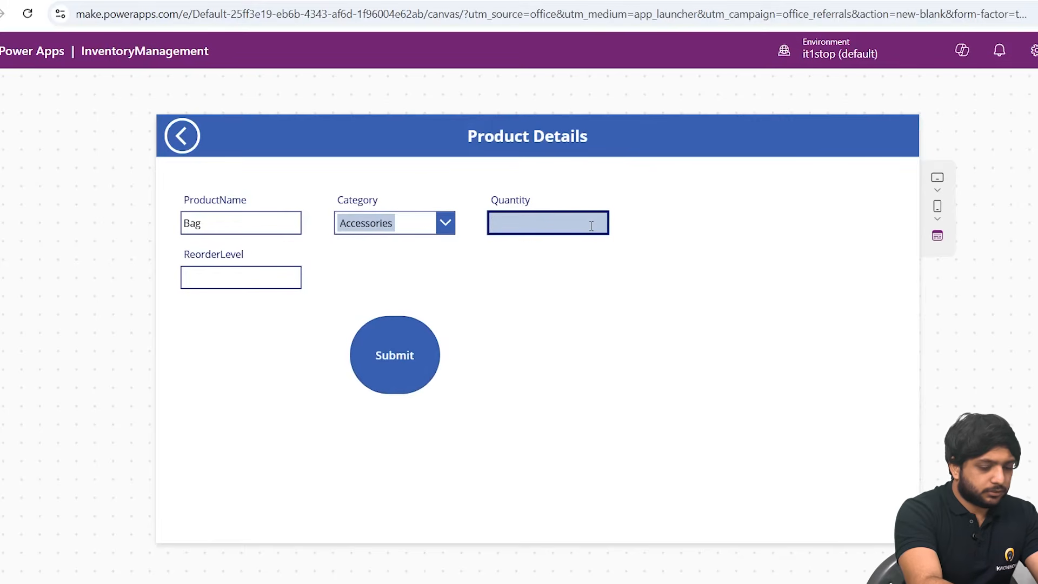
{"action": "left_click", "coordinate": [282, 274]}
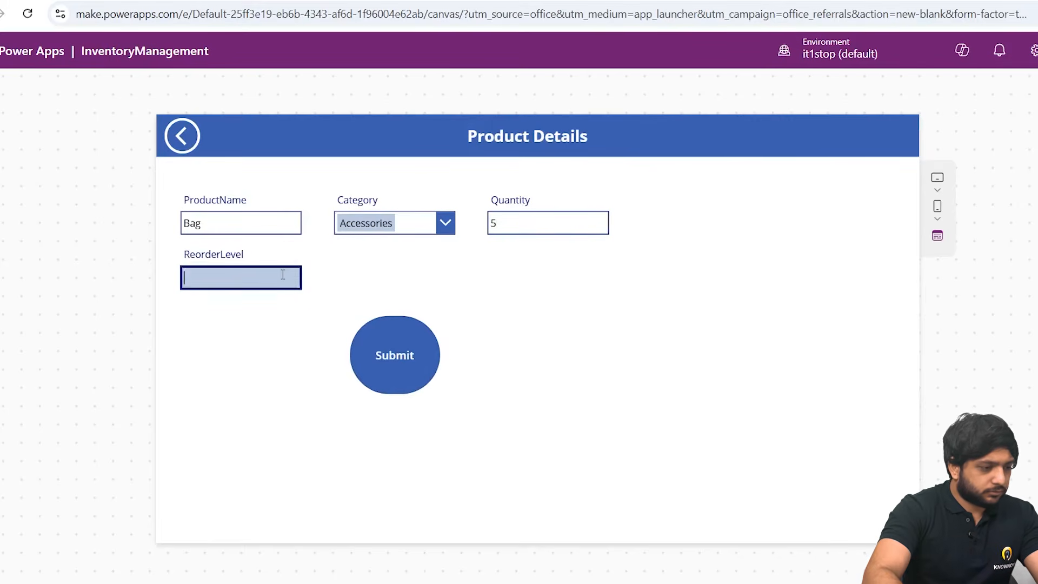
{"action": "type", "text": "3"}
{"action": "left_click", "coordinate": [414, 377]}
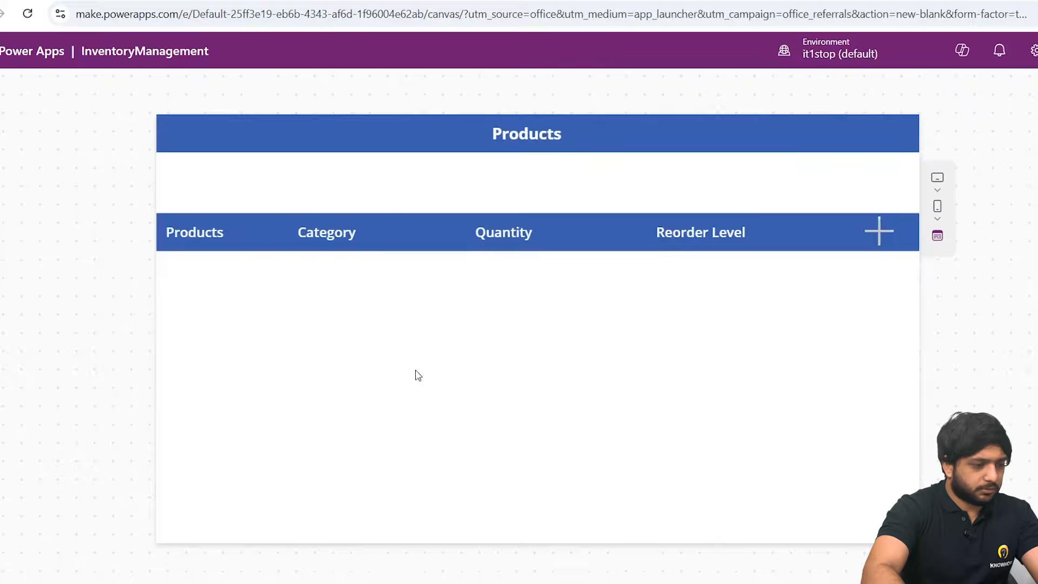
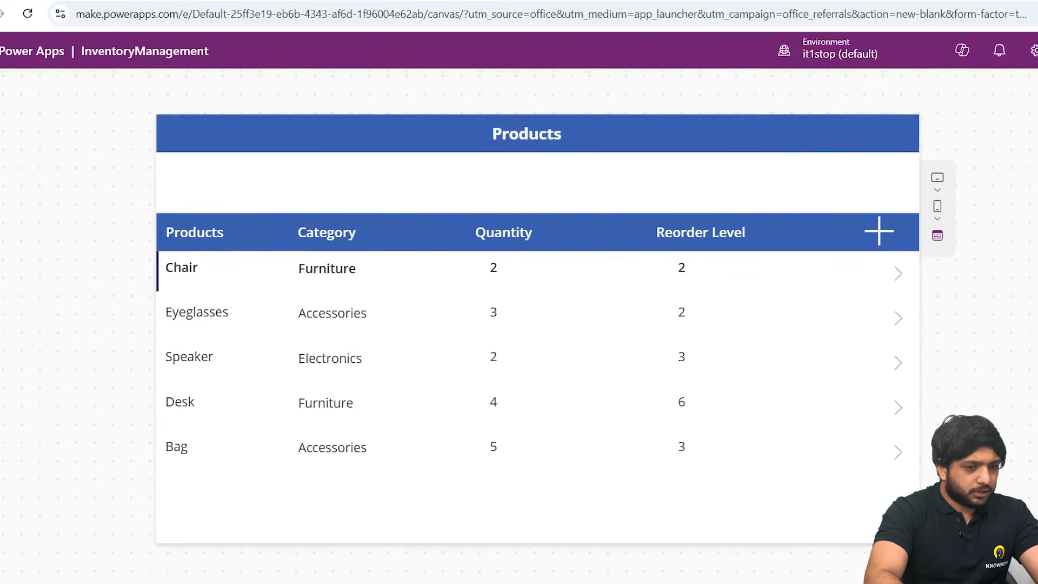
{"action": "key", "text": "Escape"}
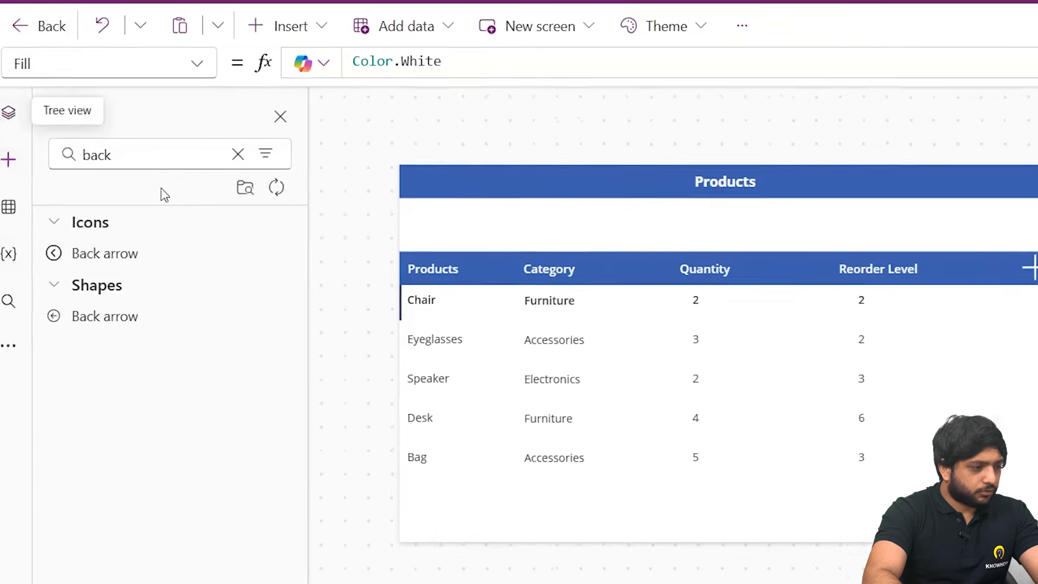
Insert a drop down control and place it in the blank band above the Reorder Level column of the Products screen
{"action": "left_click", "coordinate": [250, 150]}
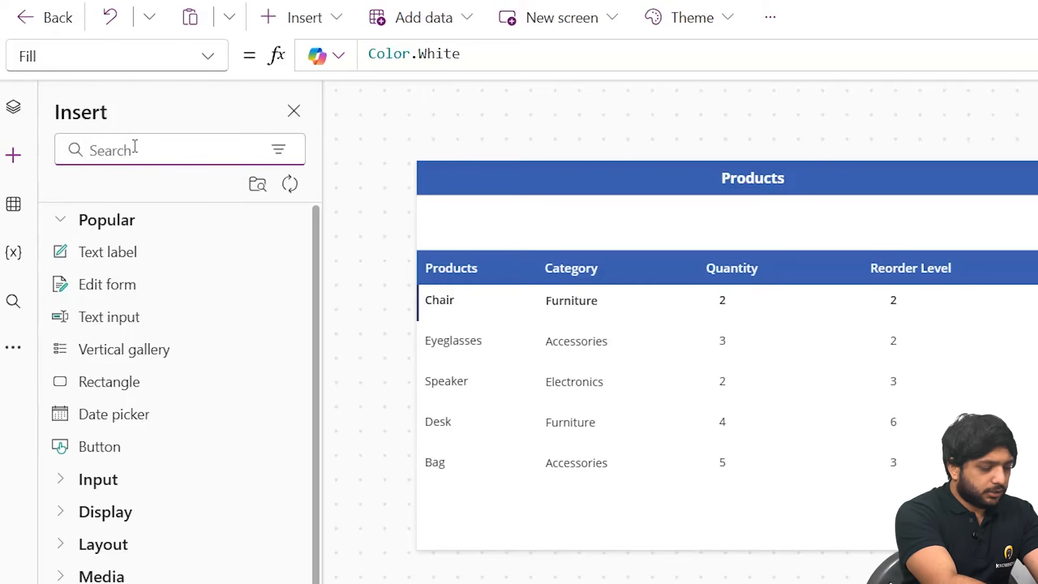
{"action": "type", "text": "Drop"}
{"action": "left_click", "coordinate": [104, 254]}
{"action": "left_click_drag", "start_coordinate": [487, 193], "coordinate": [961, 222]}
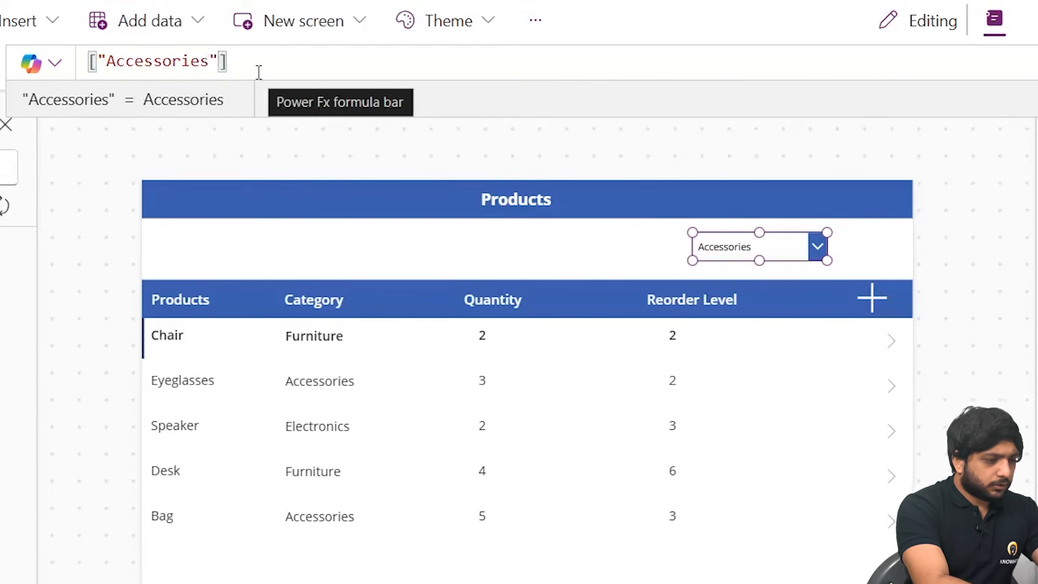
Set the drop down's items to ["Accessories","Furniture","Electronics"]
{"action": "type", "text": ","}
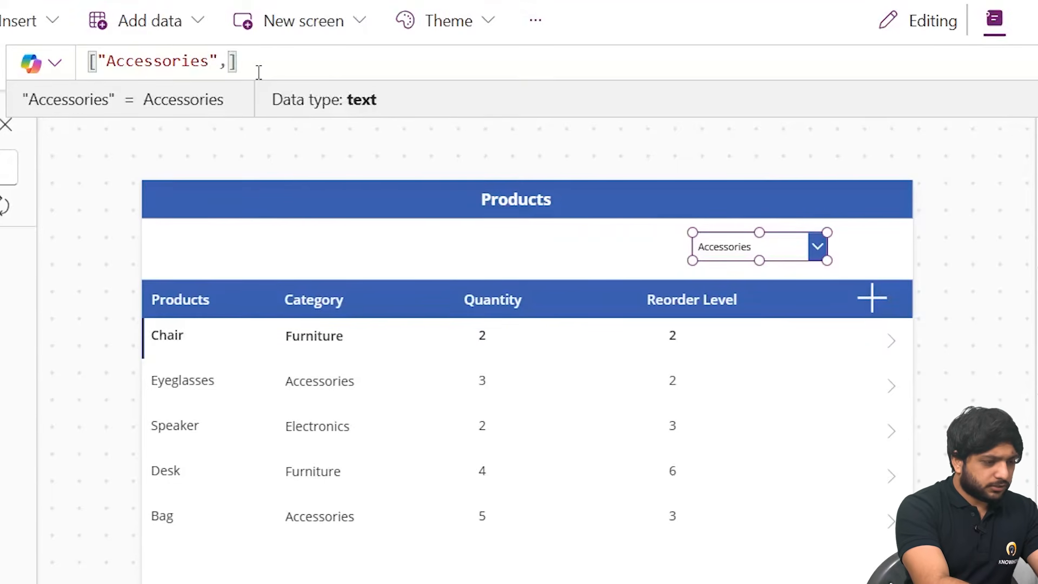
{"action": "type", "text": "\"Fir"}
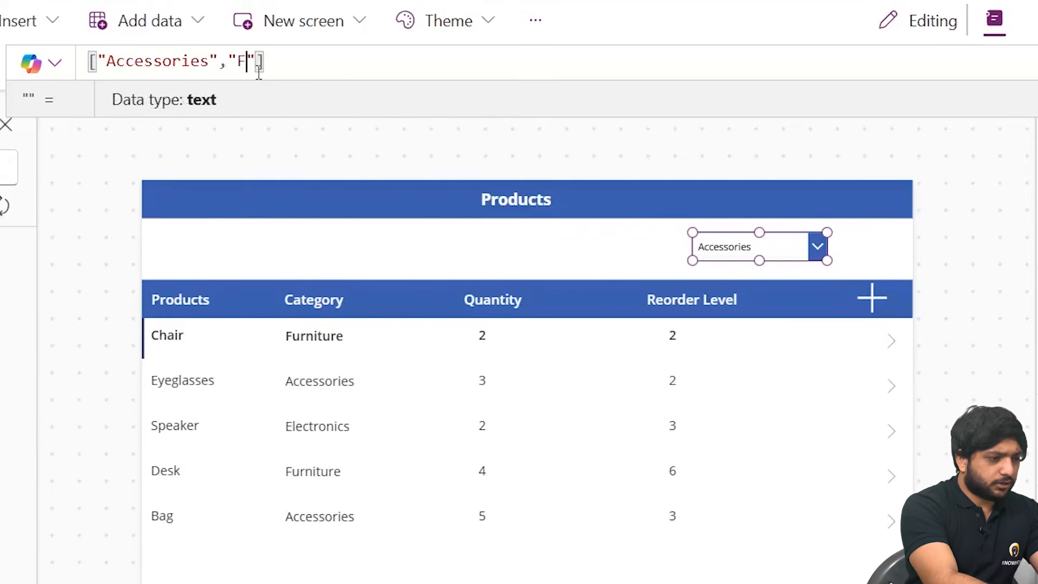
{"action": "key", "text": "BackSpace"}
{"action": "key", "text": "BackSpace"}
{"action": "type", "text": "urniture"}
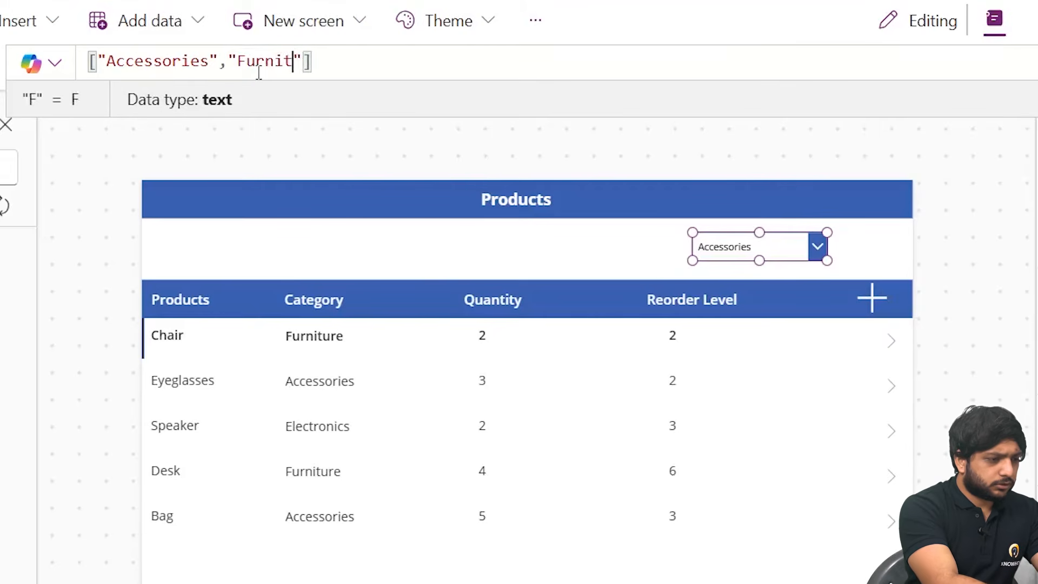
{"action": "type", "text": ",\"Electronics"}
{"action": "left_click", "coordinate": [498, 508]}
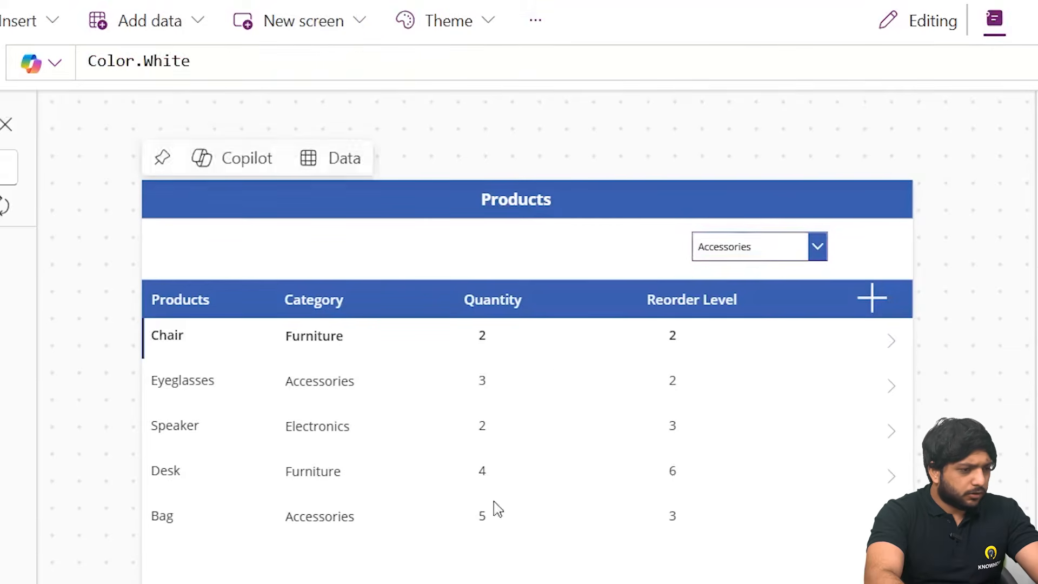
Set the product gallery's Items formula to Filter(Inventory,Category.Value=Dropdown1.Selected.Value)
{"action": "left_click", "coordinate": [497, 508]}
{"action": "left_click", "coordinate": [484, 72]}
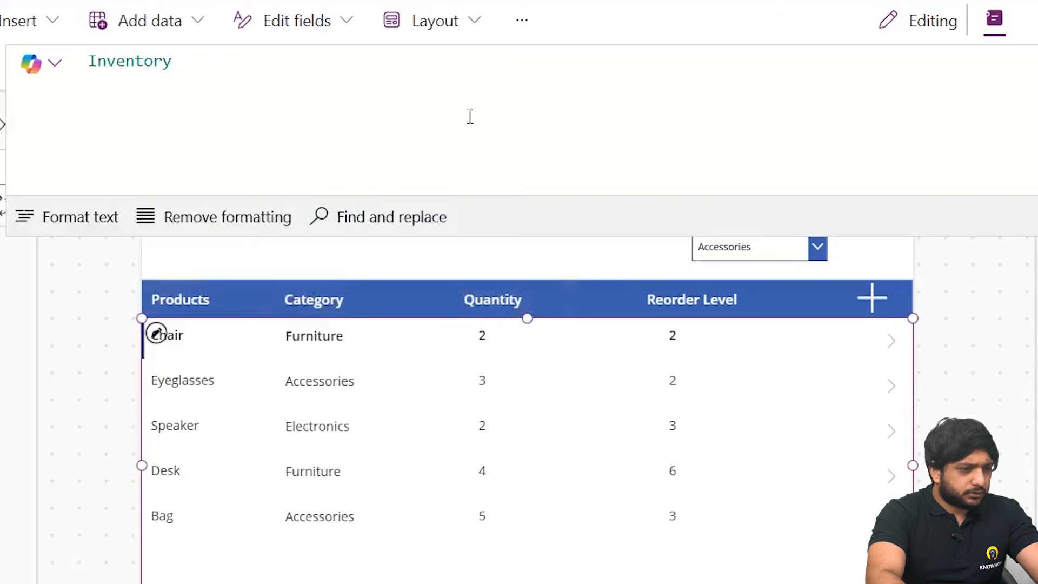
{"action": "left_click", "coordinate": [106, 56]}
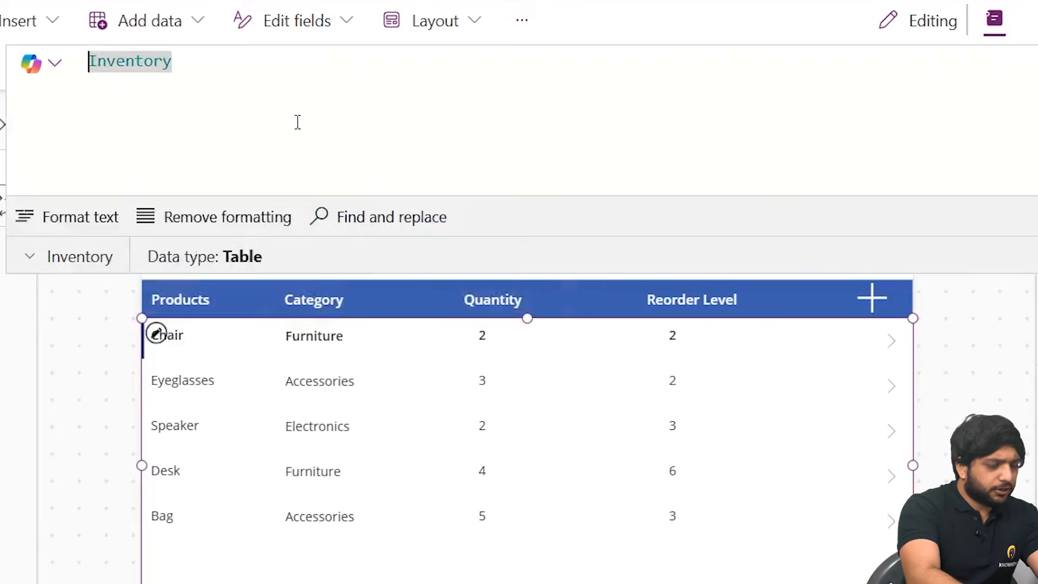
{"action": "type", "text": "Filter"}
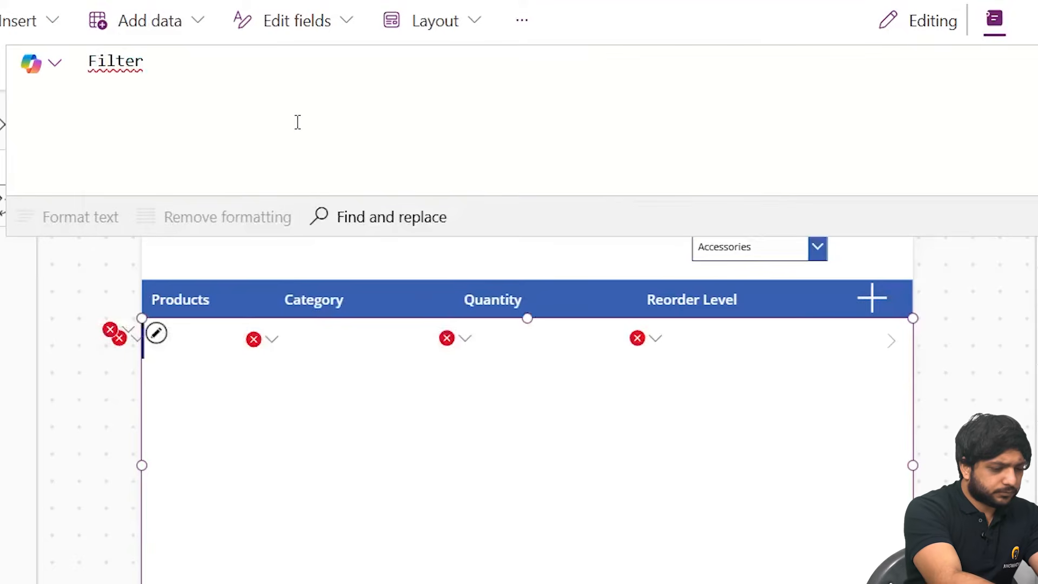
{"action": "type", "text": "("}
{"action": "left_click", "coordinate": [298, 124]}
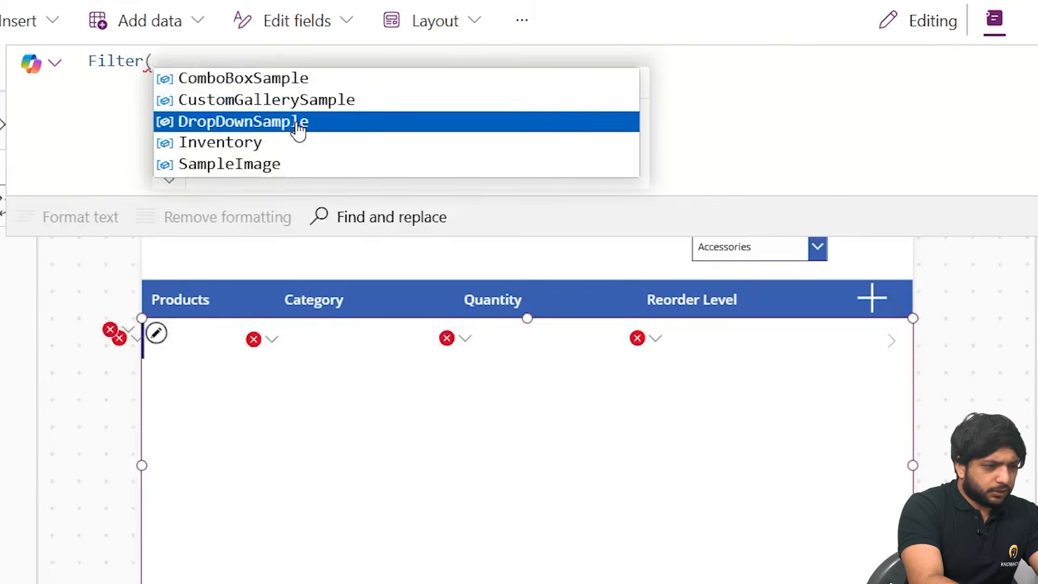
{"action": "key", "text": "Down"}
{"action": "key", "text": "Tab"}
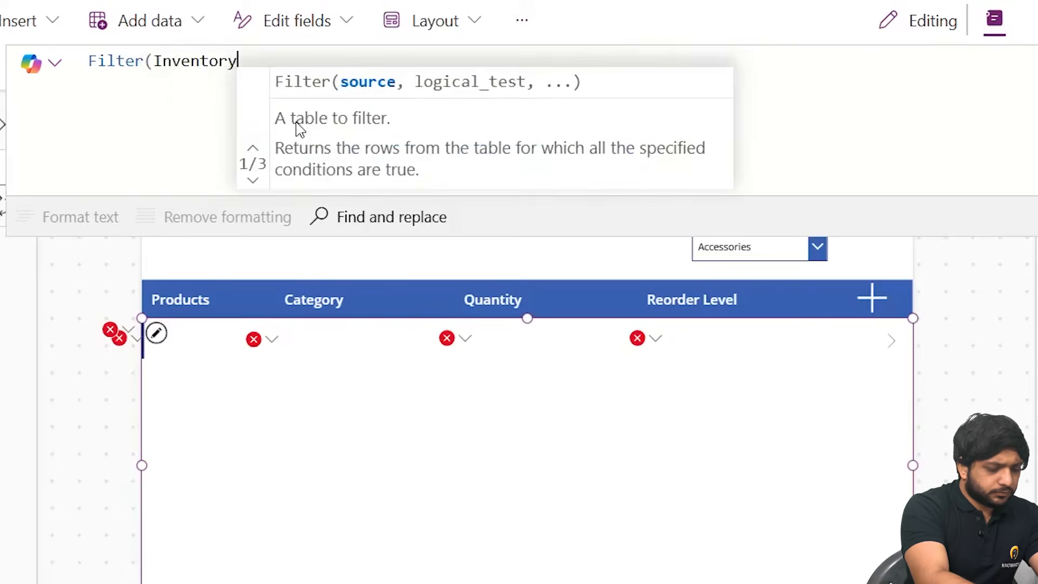
{"action": "type", "text": ","}
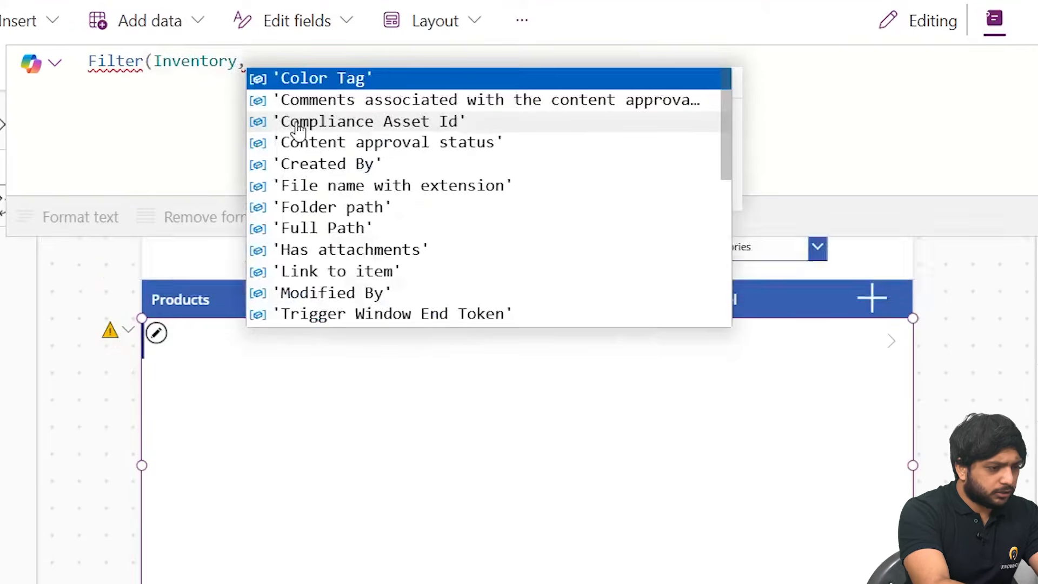
{"action": "type", "text": "Category."}
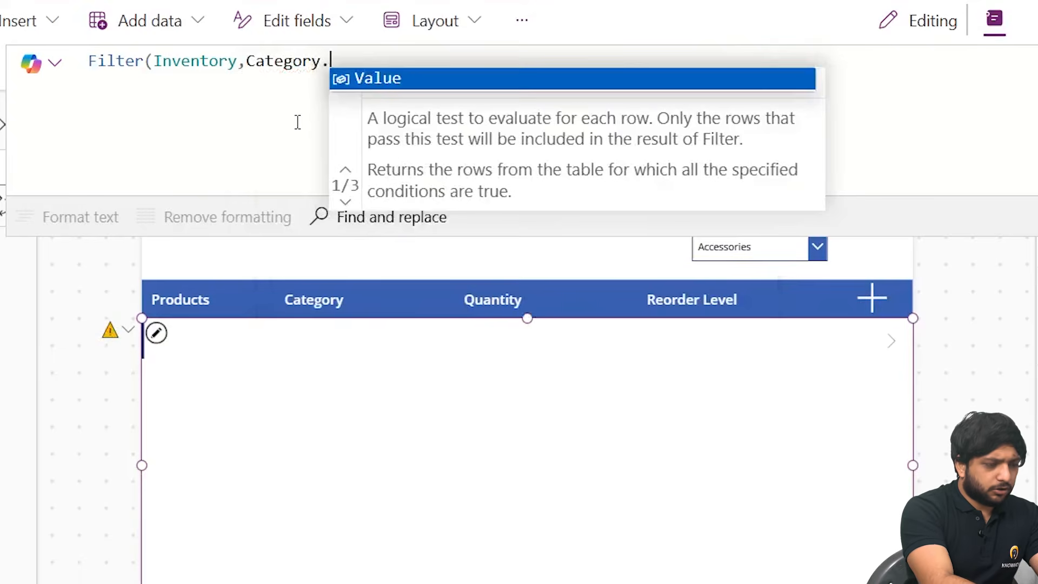
{"action": "type", "text": "Value=Dropdown1"}
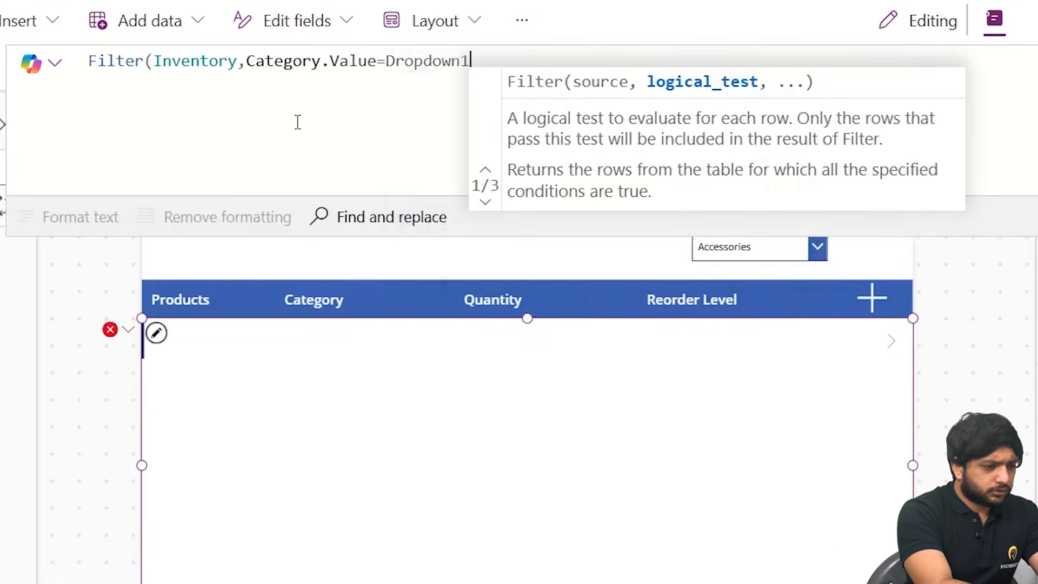
{"action": "type", "text": ".Sl"}
{"action": "key", "text": "BackSpace"}
{"action": "type", "text": "elec"}
{"action": "type", "text": "ted.Value"}
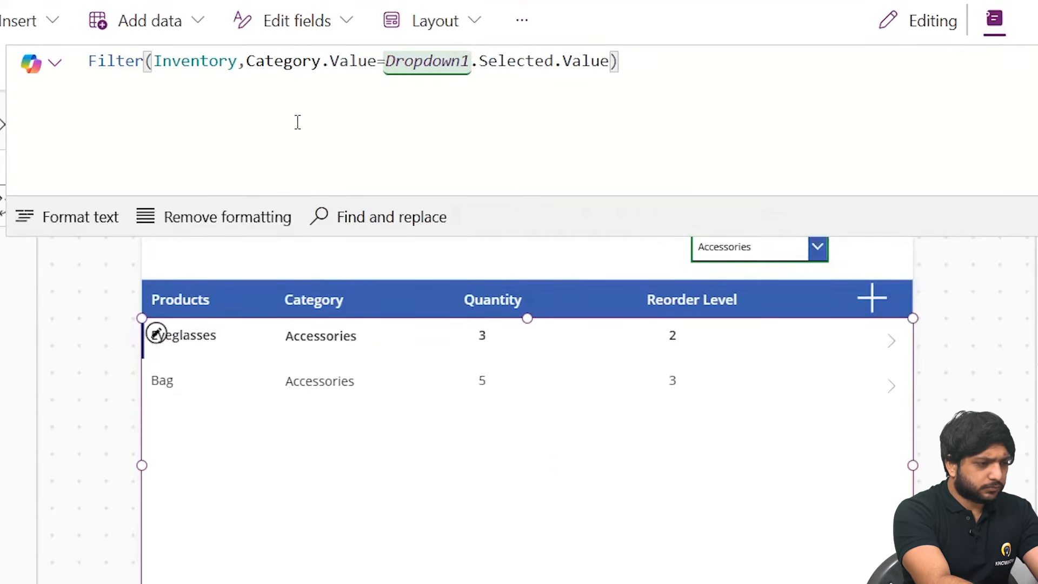
{"action": "key", "text": "Escape"}
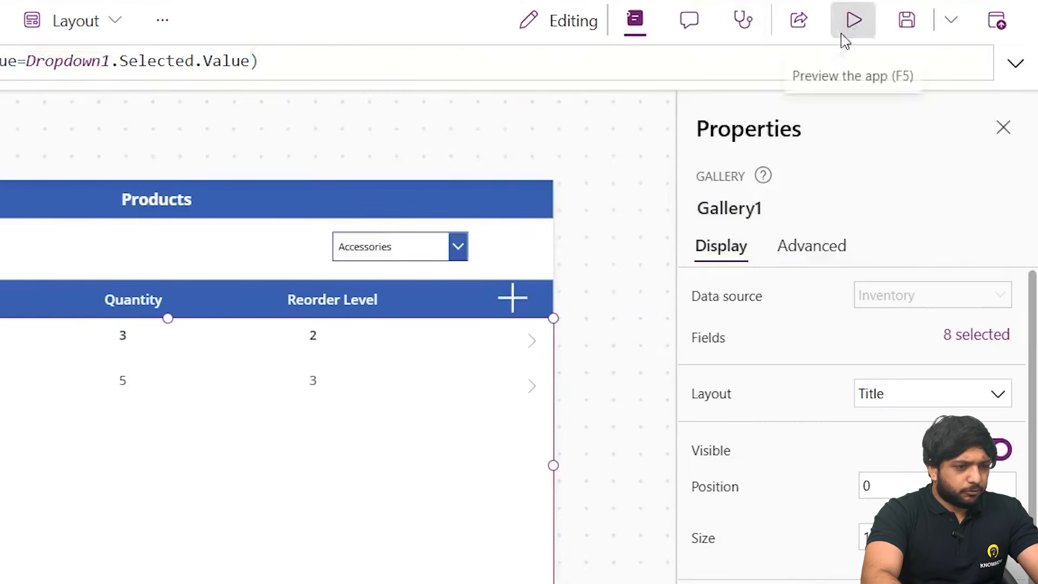
Preview the app and test the category filter with Furniture, Electronics and Accessories, and return to editing
{"action": "left_click", "coordinate": [845, 40]}
{"action": "left_click", "coordinate": [760, 216]}
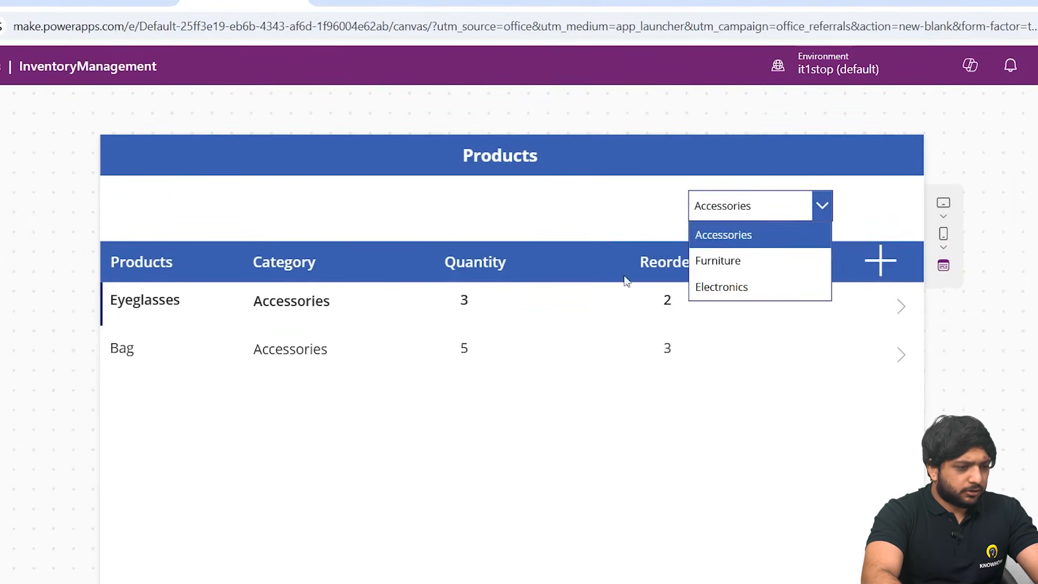
{"action": "left_click", "coordinate": [724, 256]}
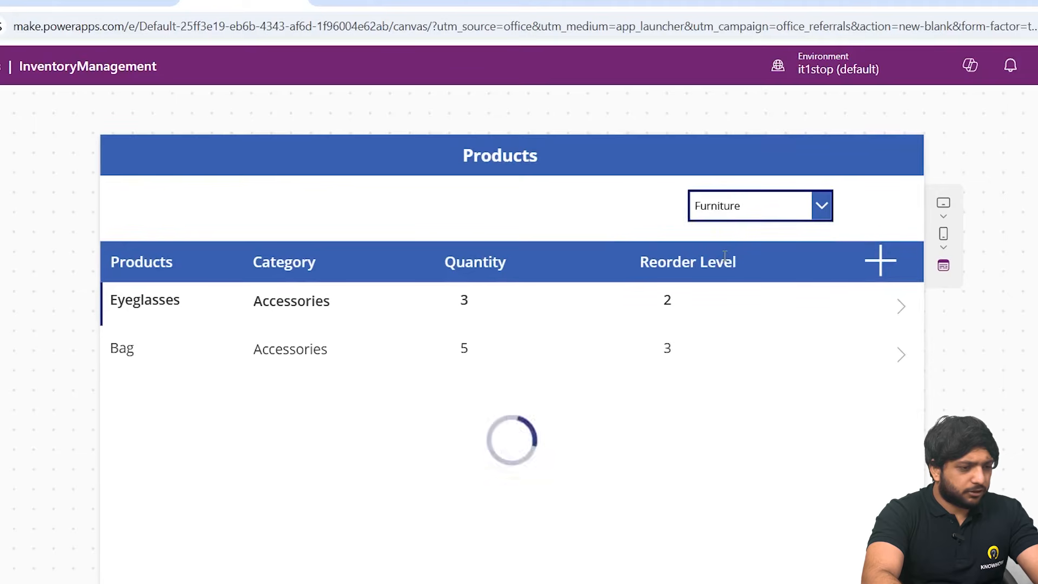
{"action": "left_click", "coordinate": [808, 209]}
{"action": "left_click", "coordinate": [742, 286]}
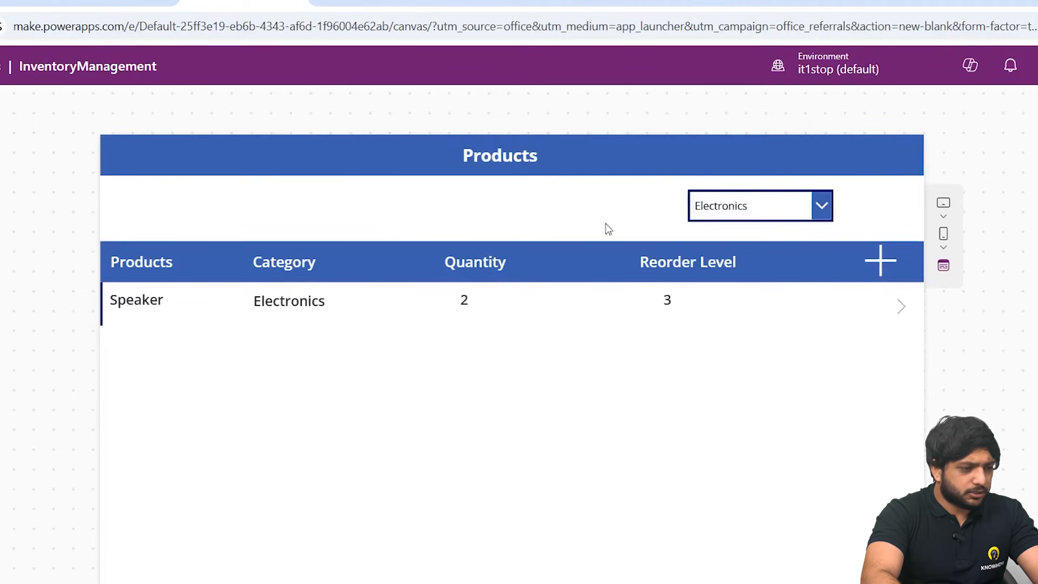
{"action": "left_click", "coordinate": [786, 210]}
{"action": "left_click", "coordinate": [770, 240]}
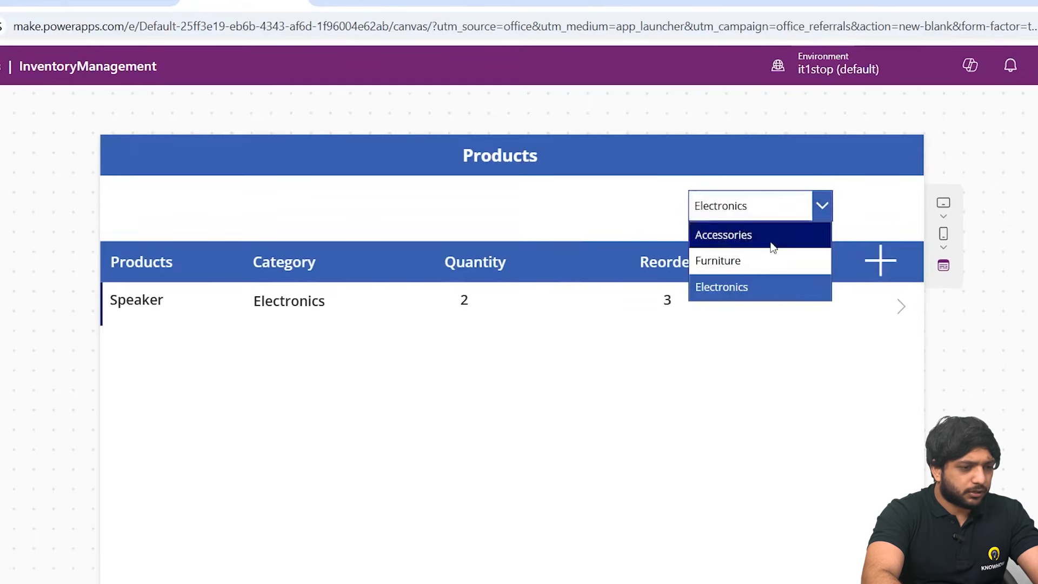
{"action": "key", "text": "Escape"}
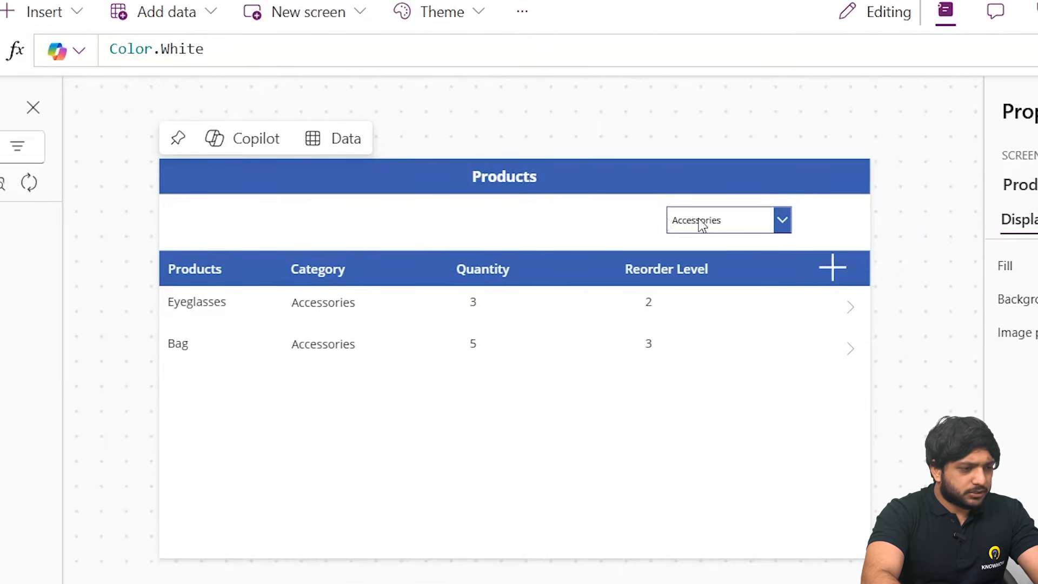
Add "All" as a fourth option to the category drop down's items, after "Electronics"
{"action": "left_click", "coordinate": [681, 222]}
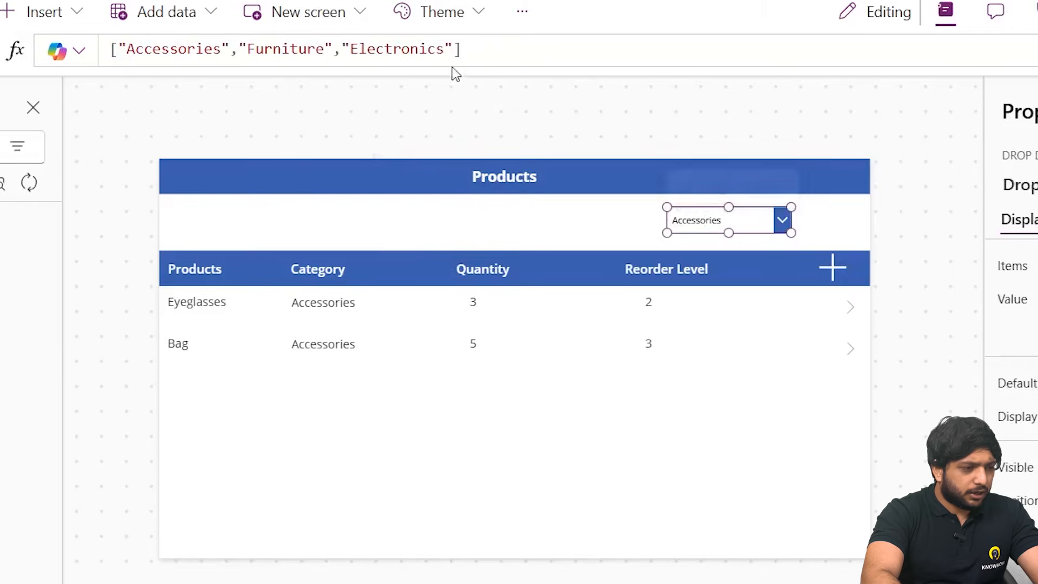
{"action": "left_click", "coordinate": [457, 50]}
{"action": "key", "text": "Left"}
{"action": "key", "text": "Right"}
{"action": "type", "text": ",\"\"All"}
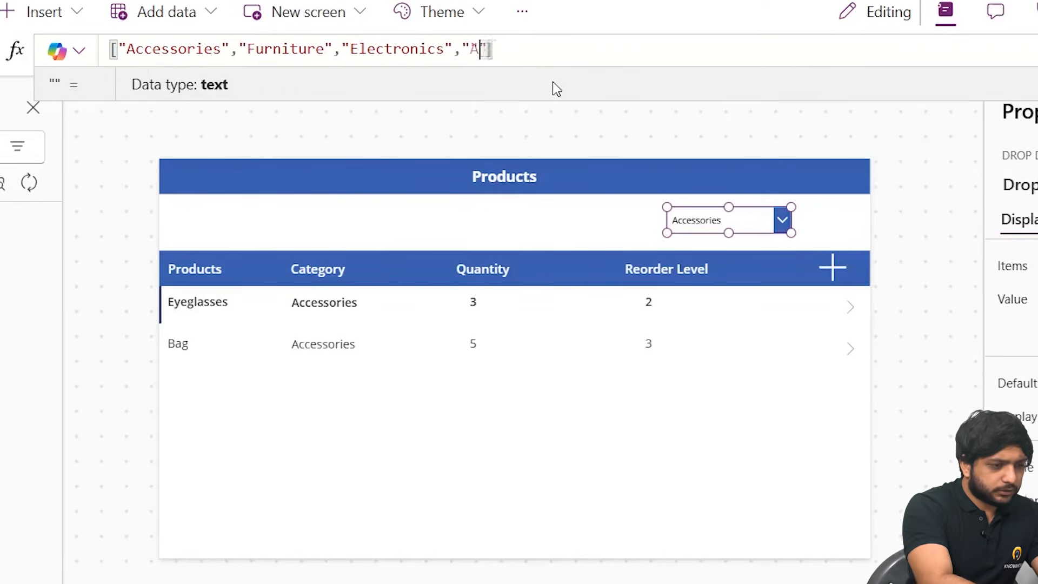
Set the product gallery's Items formula to If(Dropdown1.Selected.Value="All",Inventory,Filter(Inventory,Category.Value=Dropdown1.Selected.Value))
{"action": "left_click", "coordinate": [685, 431]}
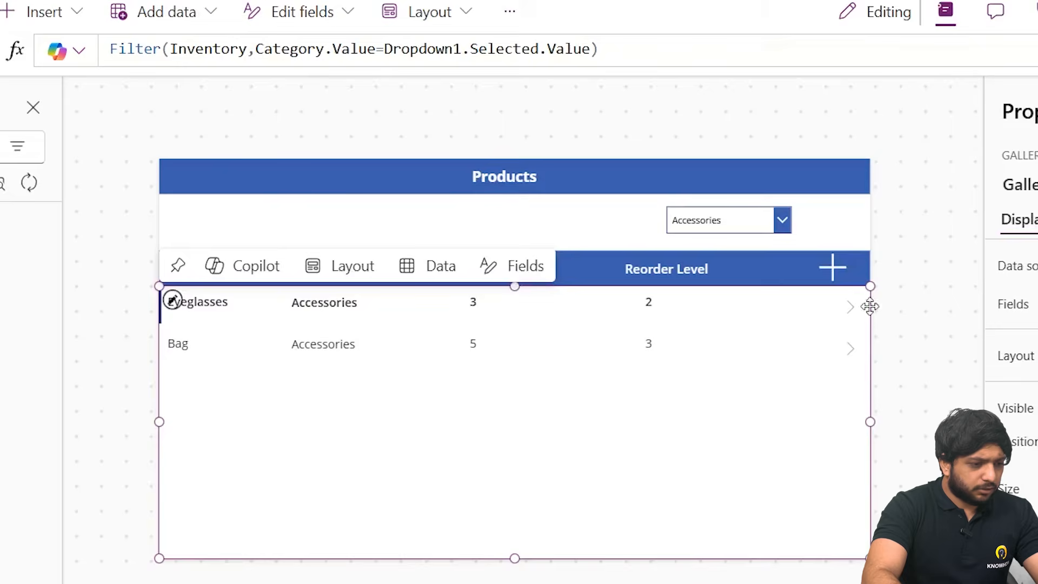
{"action": "left_click", "coordinate": [1035, 50]}
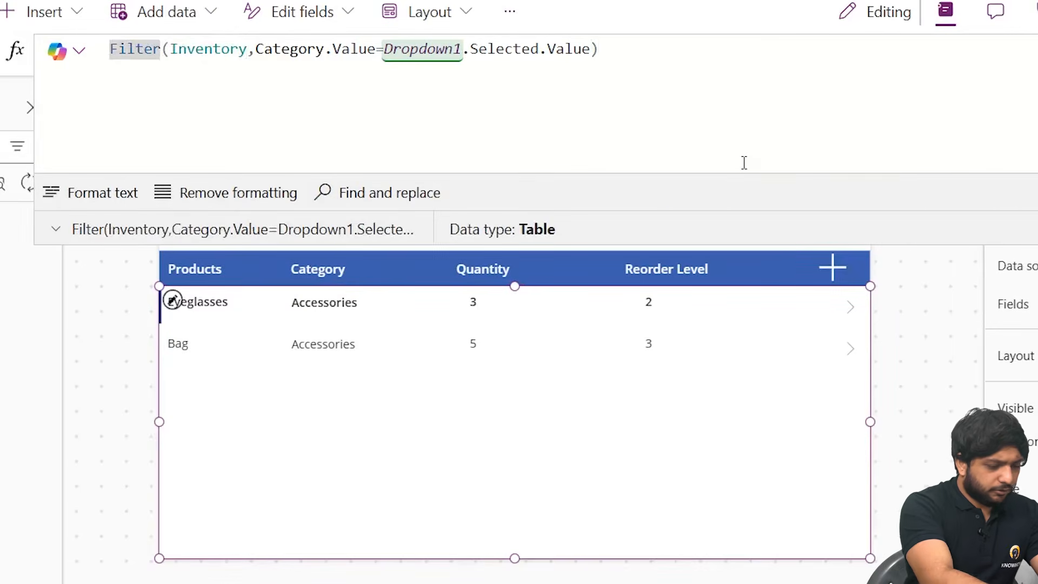
{"action": "key", "text": "shift+Return"}
{"action": "key", "text": "Up"}
{"action": "type", "text": "If("}
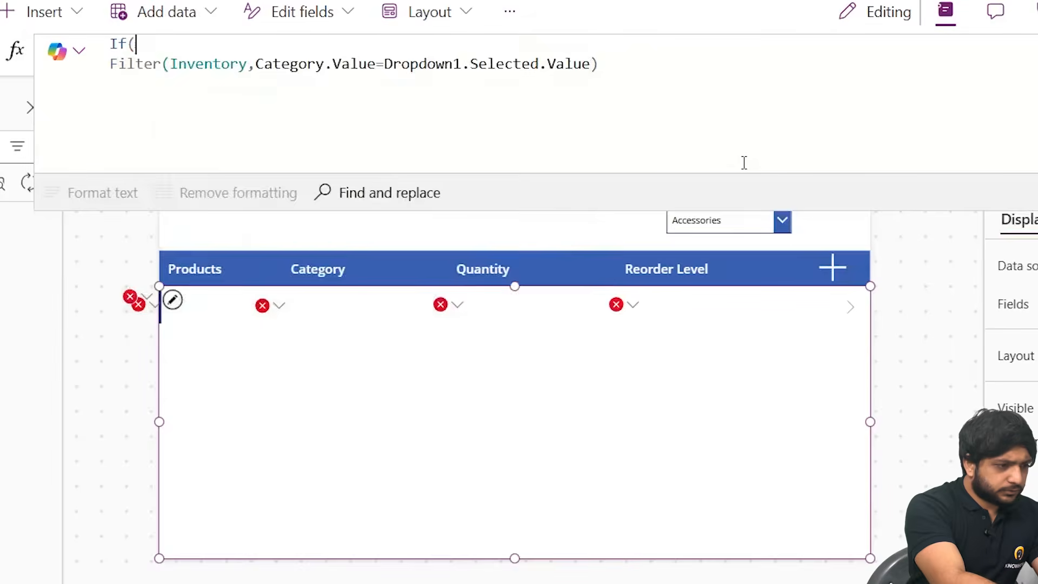
{"action": "type", "text": "Dor"}
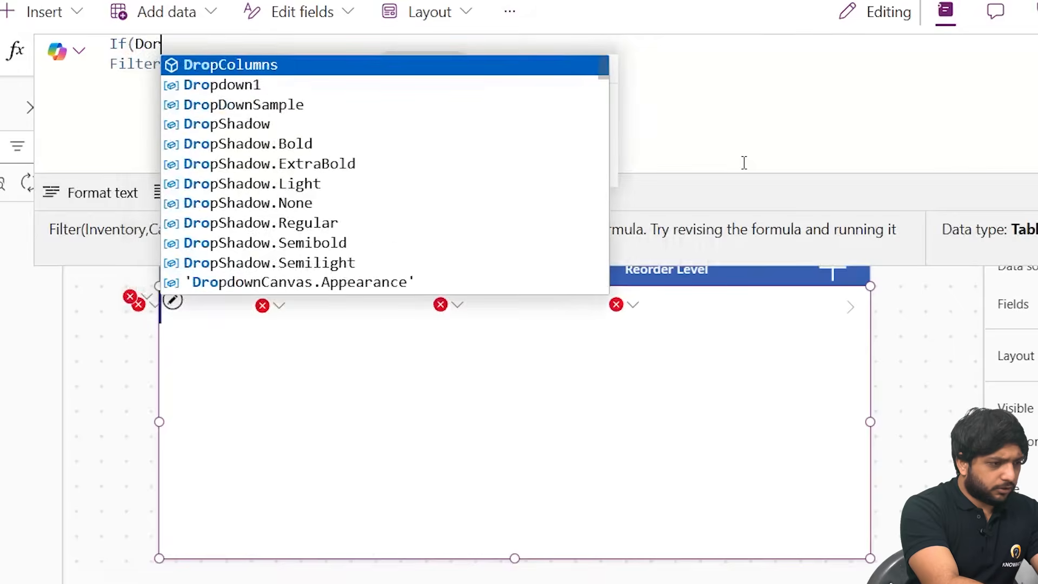
{"action": "key", "text": "Down"}
{"action": "key", "text": "Tab"}
{"action": "type", "text": "."}
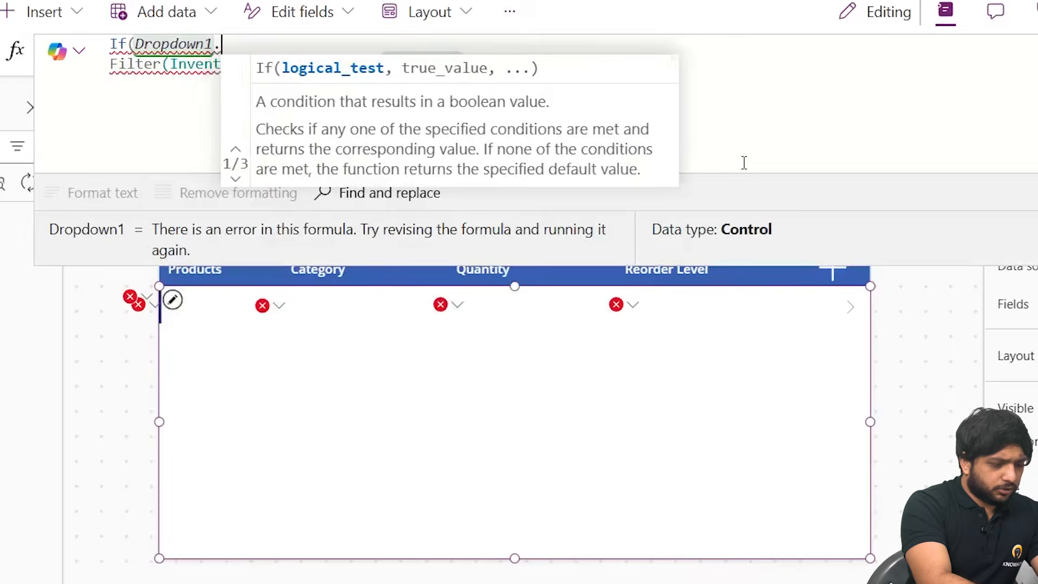
{"action": "type", "text": "Selec"}
{"action": "key", "text": "Down"}
{"action": "key", "text": "Tab"}
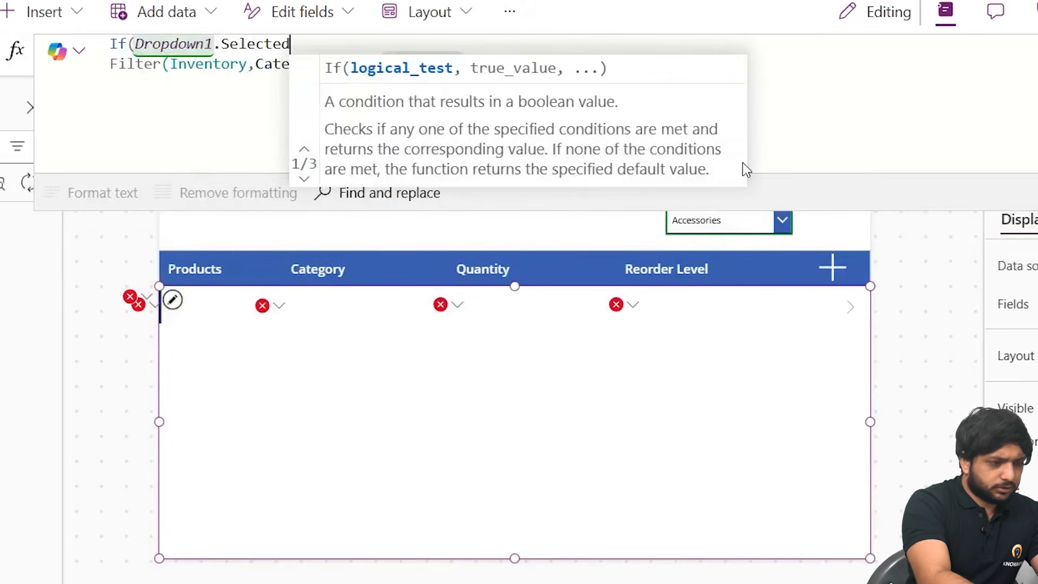
{"action": "type", "text": ".Val"}
{"action": "key", "text": "Tab"}
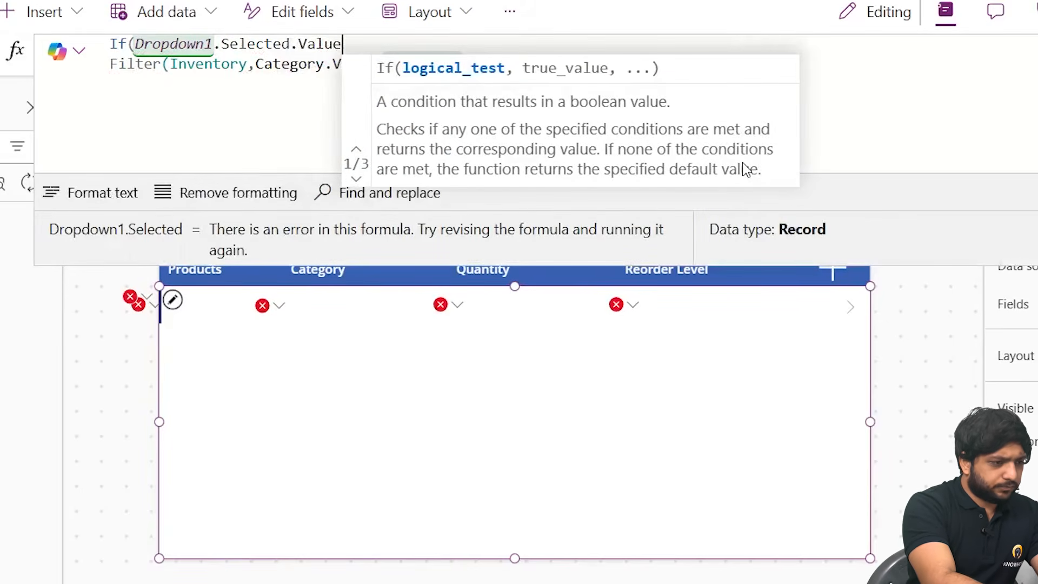
{"action": "type", "text": "=\""}
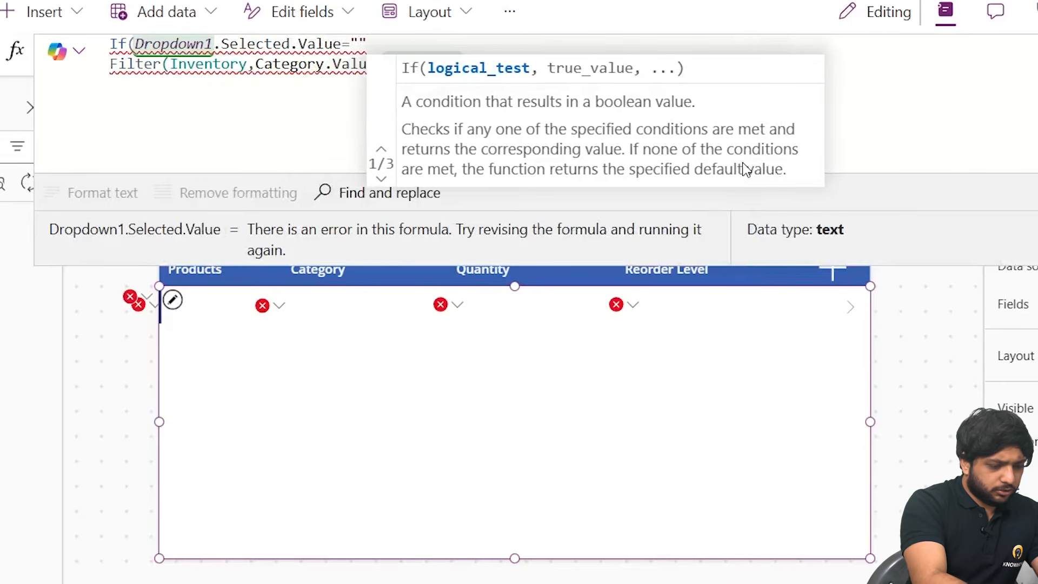
{"action": "type", "text": "A"}
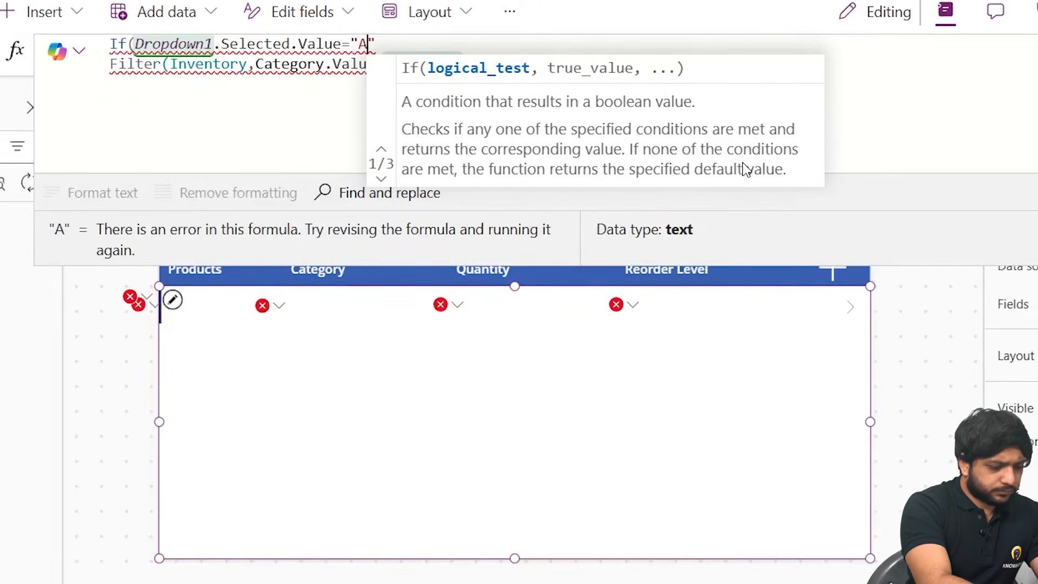
{"action": "type", "text": "ll\""}
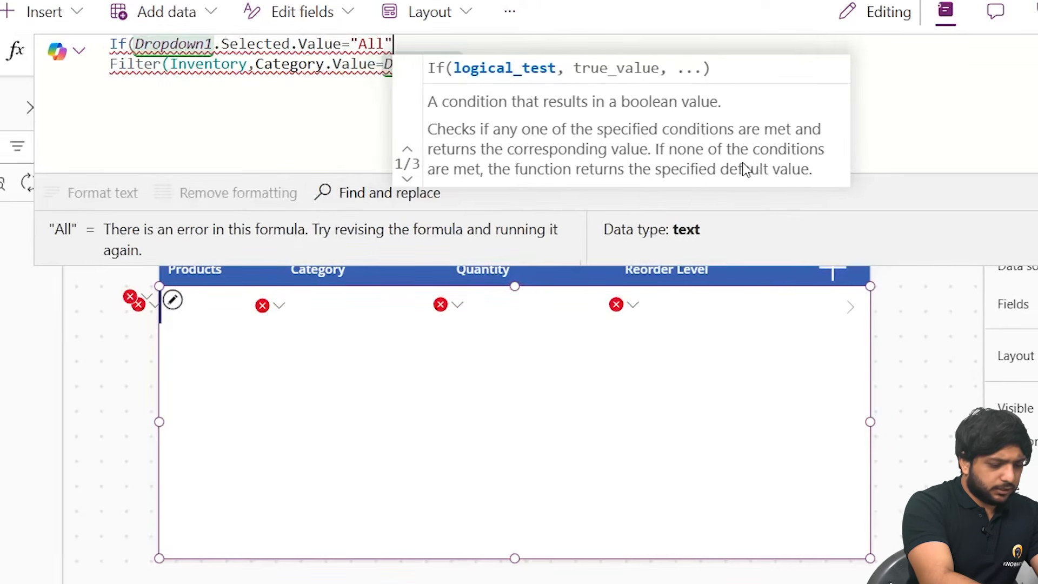
{"action": "type", "text": ",Inve"}
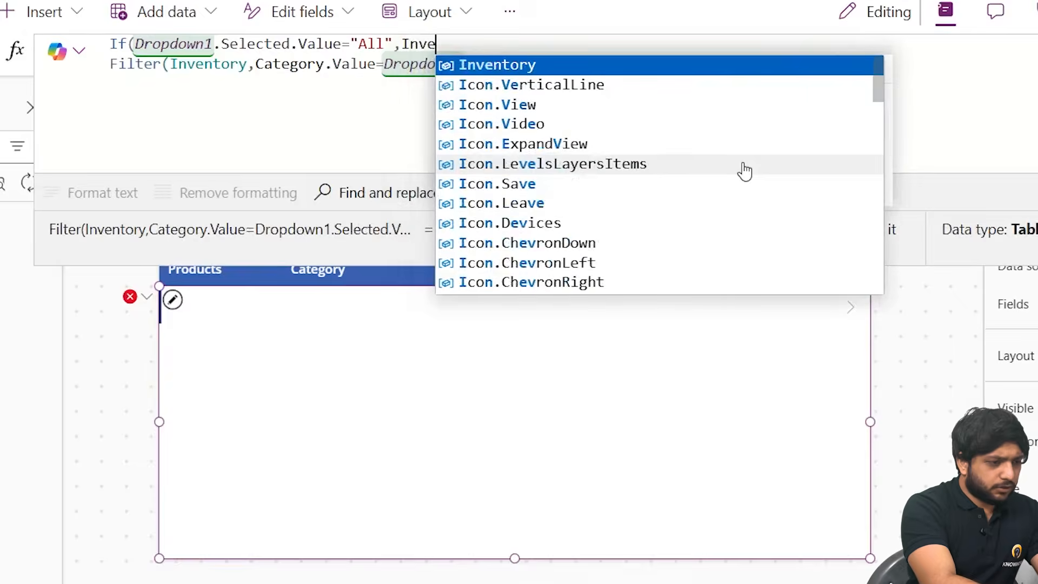
{"action": "key", "text": "Tab"}
{"action": "type", "text": ","}
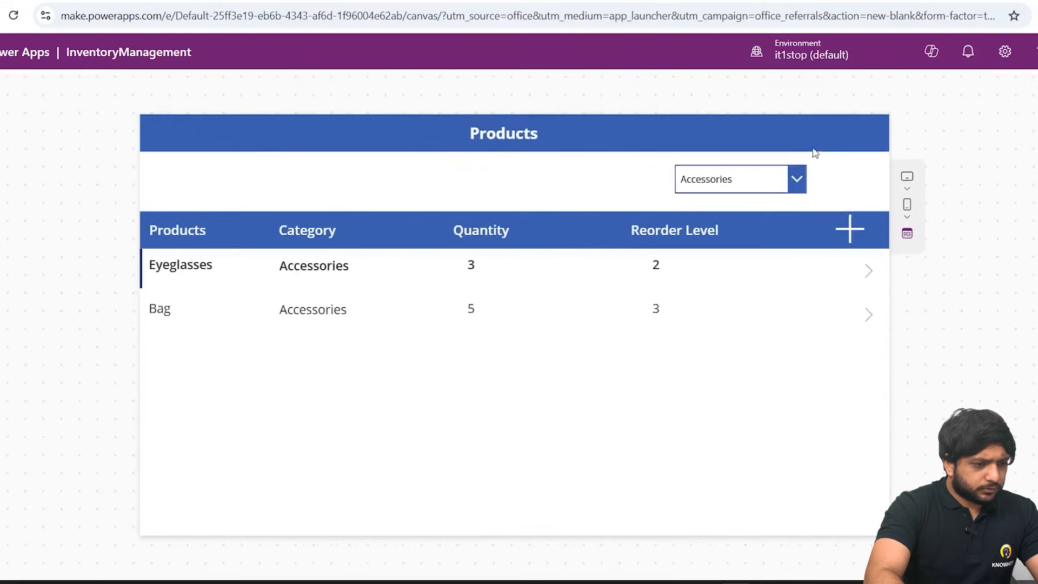
Test the category filter's All option in the app preview, look over the product list and return to editing
{"action": "left_click", "coordinate": [774, 181]}
{"action": "left_click", "coordinate": [747, 274]}
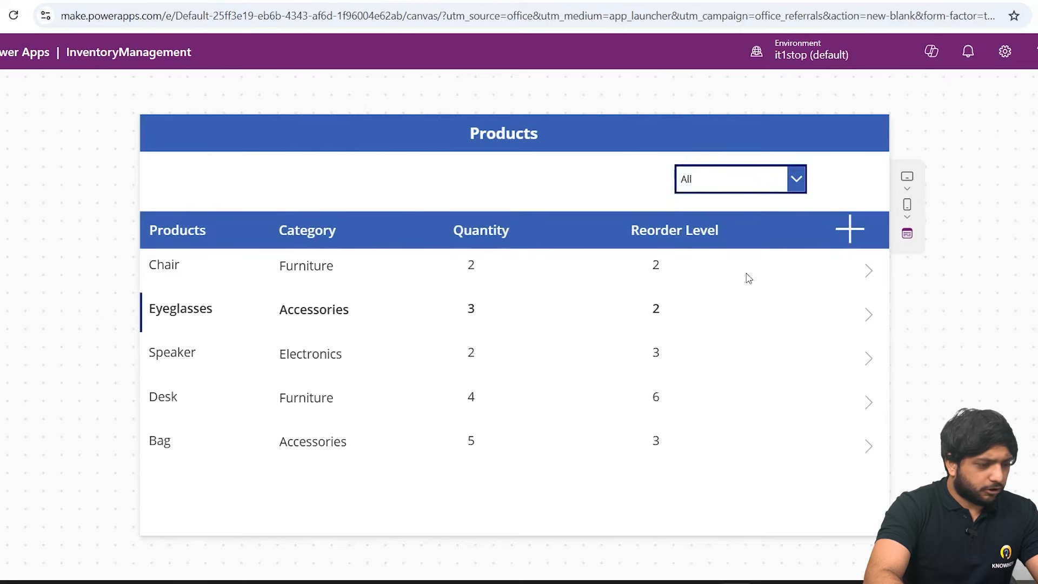
{"action": "scroll", "coordinate": [238, 359], "scroll_direction": "down", "scroll_amount": 1}
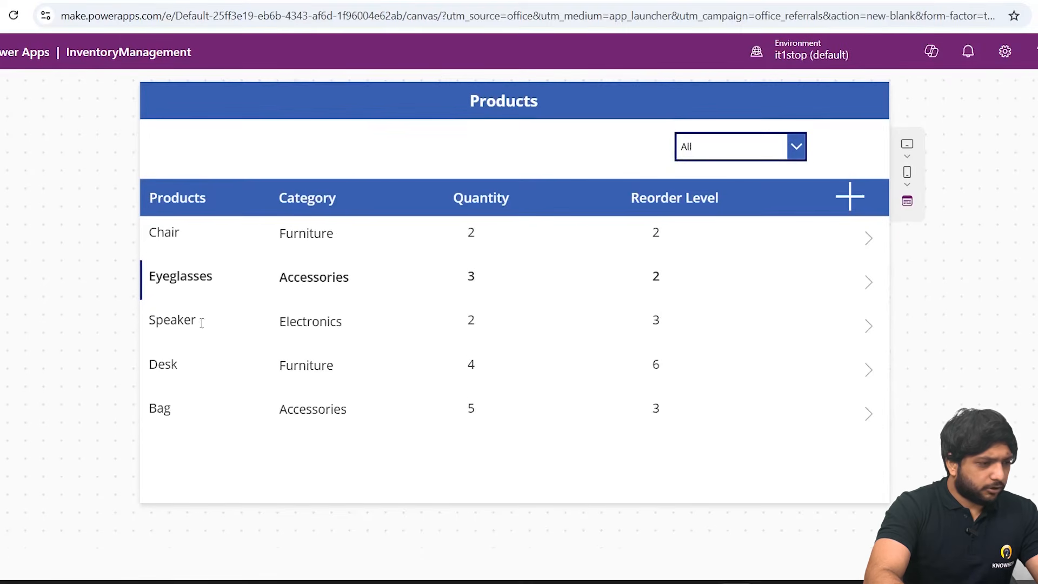
{"action": "scroll", "coordinate": [299, 312], "scroll_direction": "up", "scroll_amount": 1}
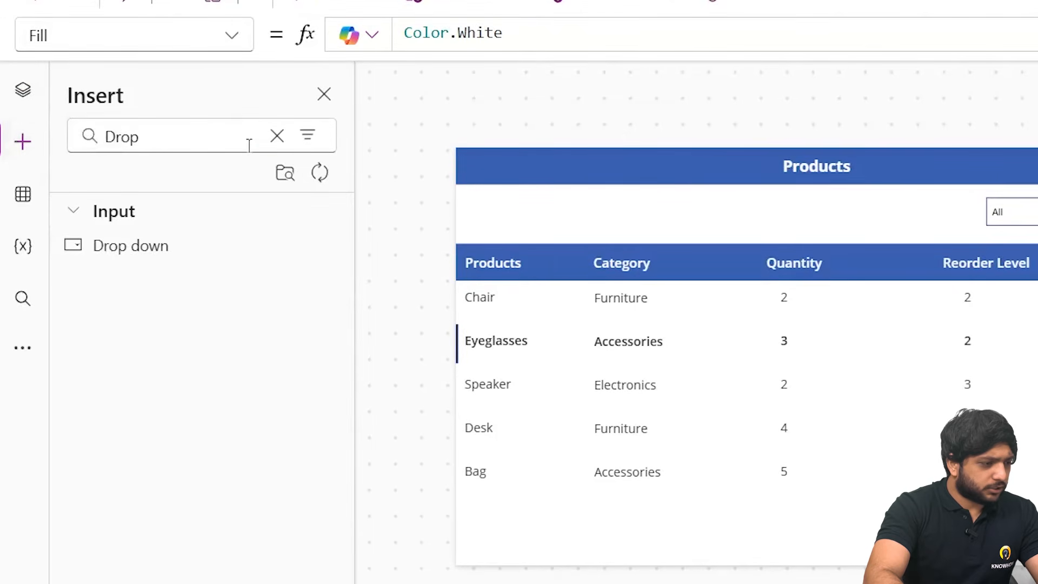
Add a text input with an empty default to the band above the Products and Category headers and rename it Searchbox
{"action": "left_click", "coordinate": [276, 137]}
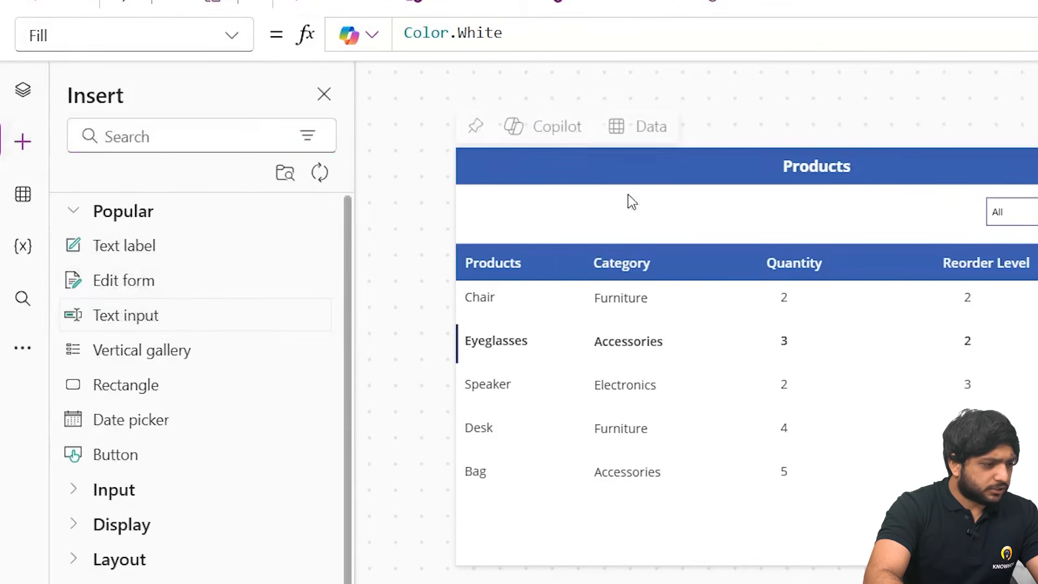
{"action": "left_click", "coordinate": [894, 202]}
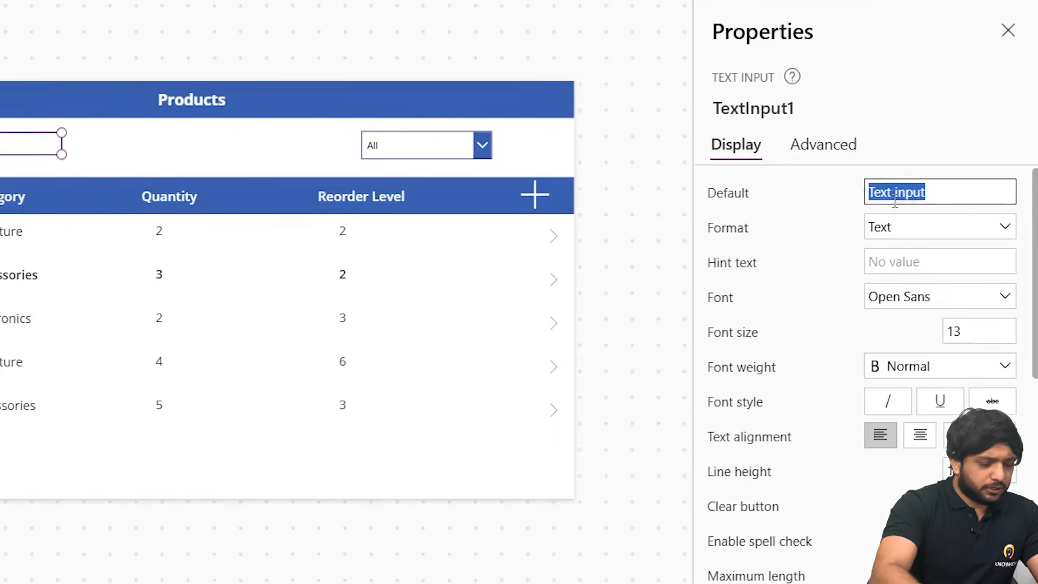
{"action": "key", "text": "BackSpace"}
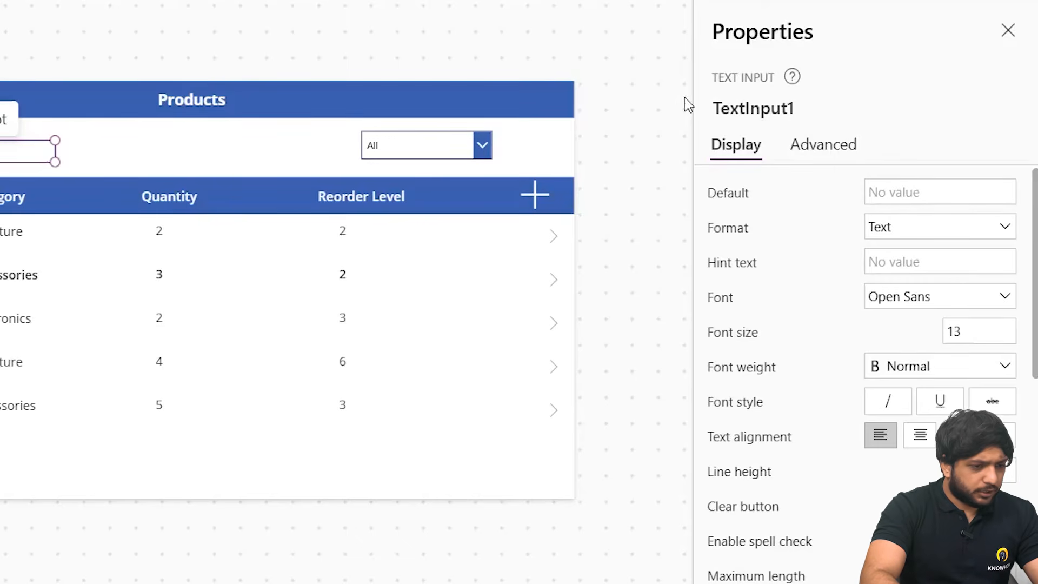
{"action": "left_click", "coordinate": [728, 107]}
{"action": "type", "text": "Searchbox"}
Format the product gallery's Items formula over several lines and open a Search( function in front of the If expression
{"action": "left_click", "coordinate": [132, 431]}
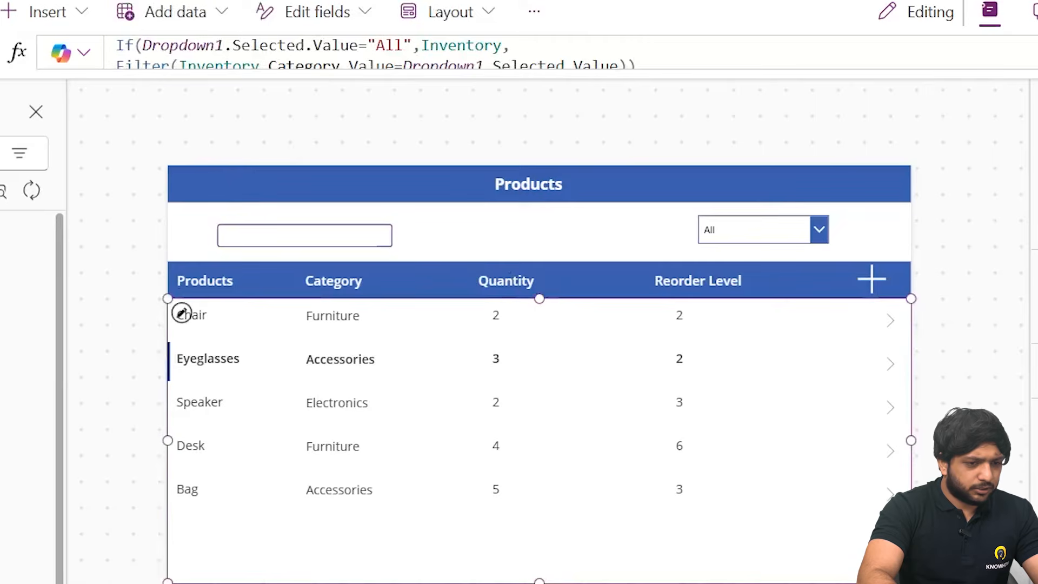
{"action": "left_click", "coordinate": [667, 61]}
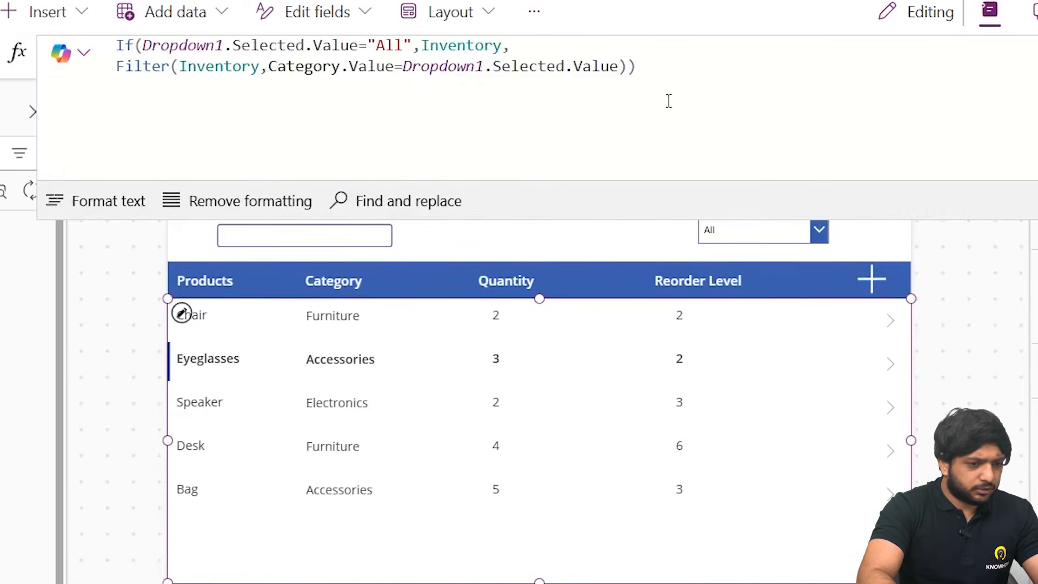
{"action": "left_click", "coordinate": [116, 202]}
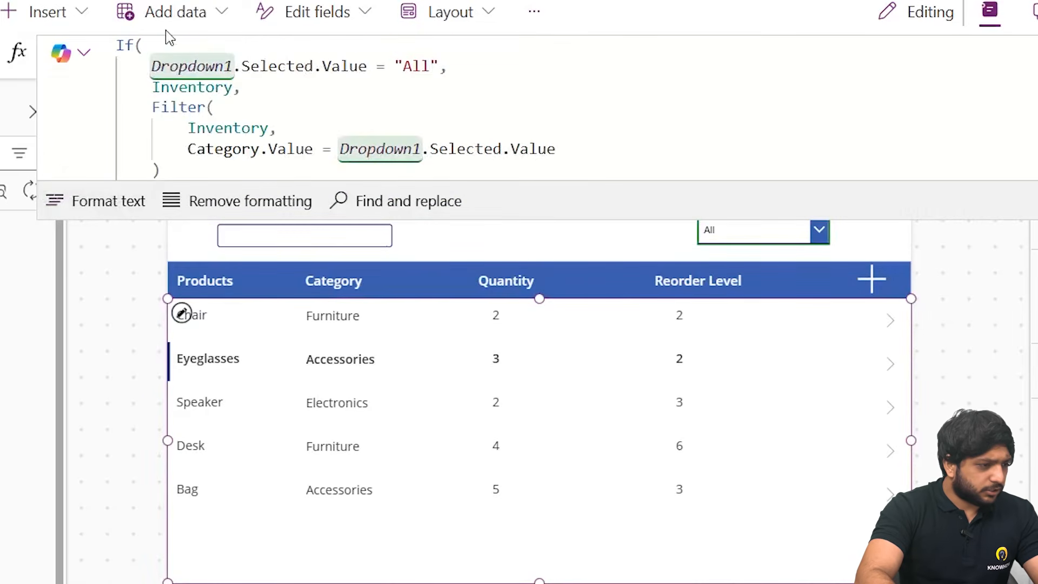
{"action": "left_click", "coordinate": [120, 48]}
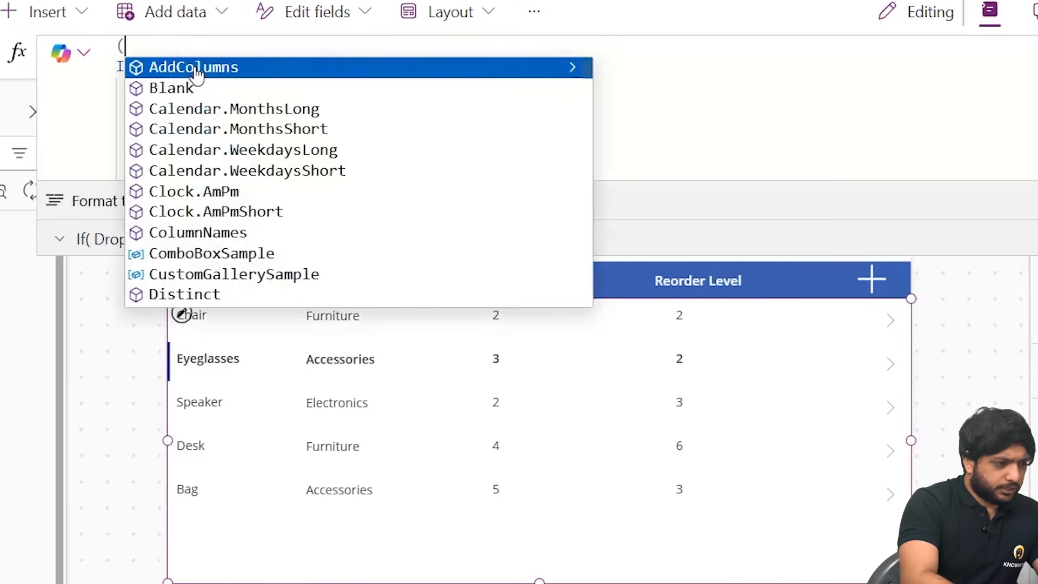
{"action": "type", "text": "Se"}
{"action": "left_click", "coordinate": [196, 71]}
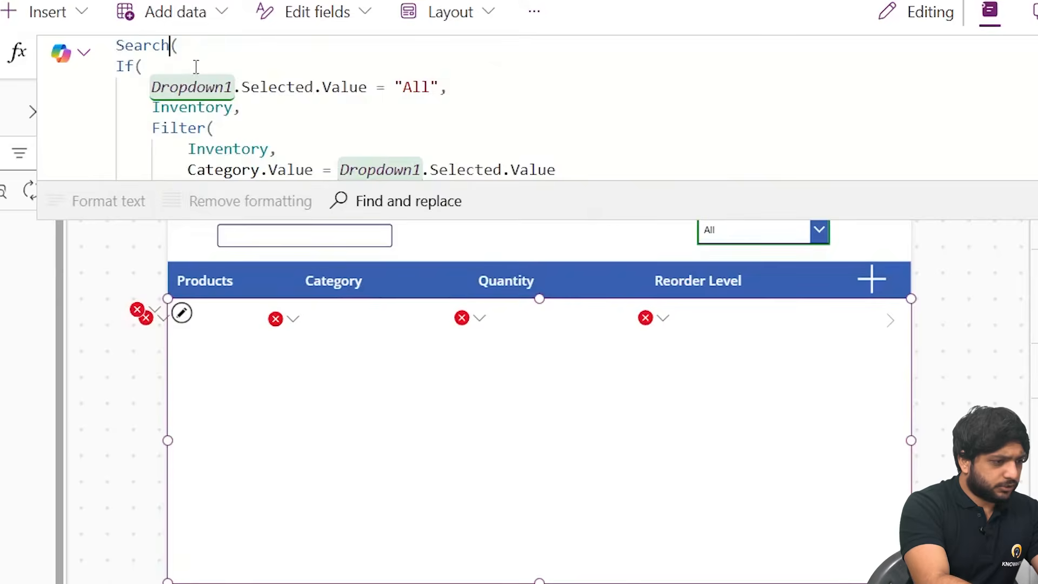
Complete the Search function after the If expression with Searchbox as the text argument and ProductName as the column
{"action": "scroll", "coordinate": [189, 81], "scroll_direction": "down", "scroll_amount": 2}
{"action": "left_click", "coordinate": [166, 115]}
{"action": "type", "text": ",Sear"}
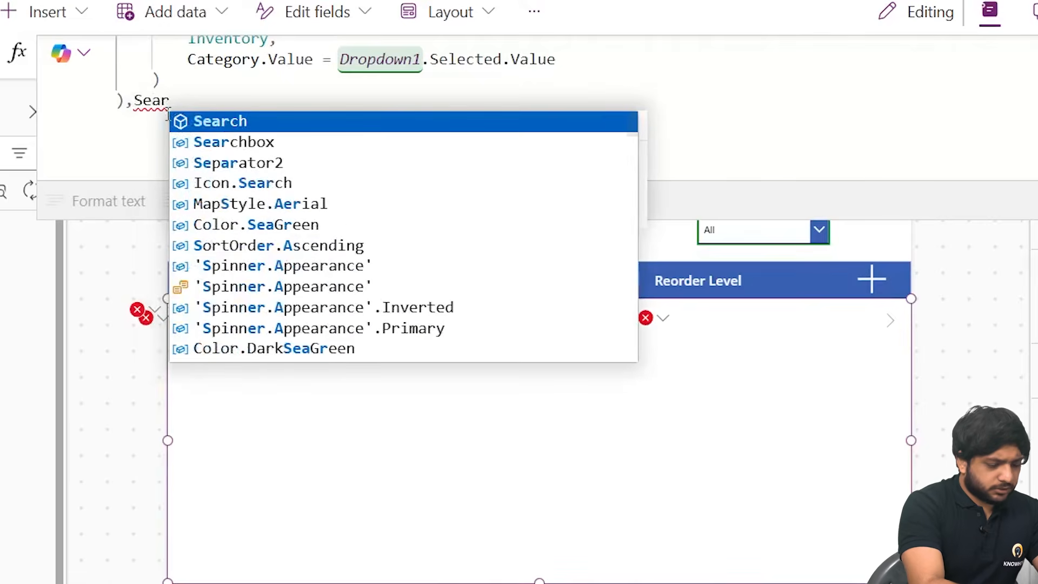
{"action": "key", "text": "Down"}
{"action": "key", "text": "Tab"}
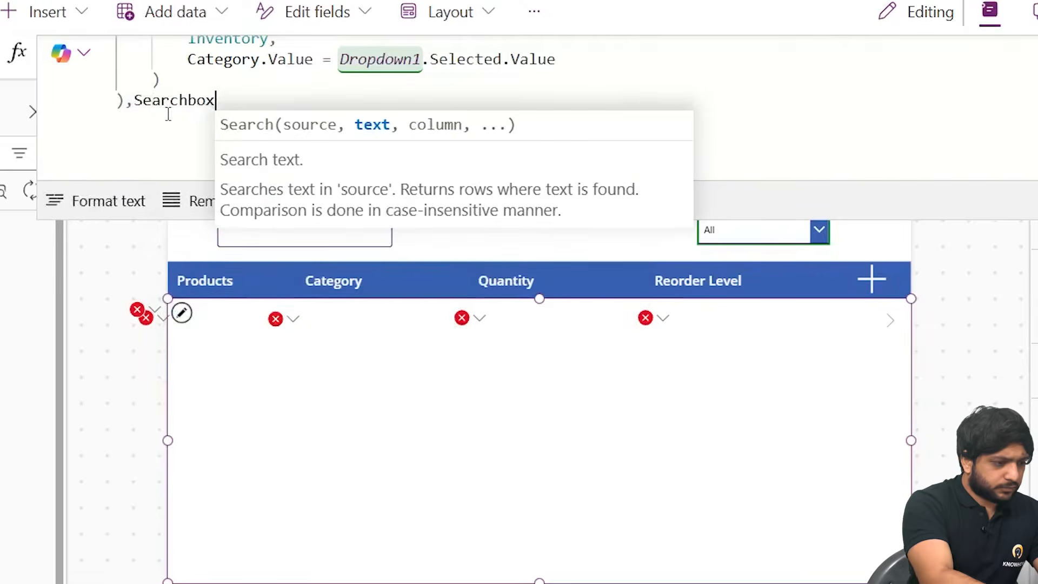
{"action": "type", "text": ","}
{"action": "type", "text": "Produ"}
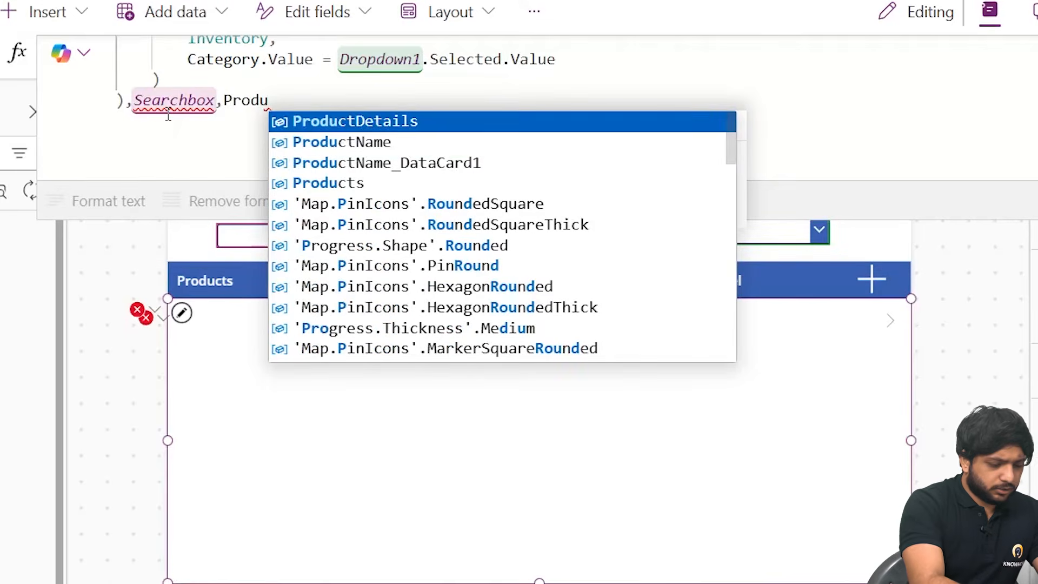
{"action": "key", "text": "Down"}
{"action": "key", "text": "Tab"}
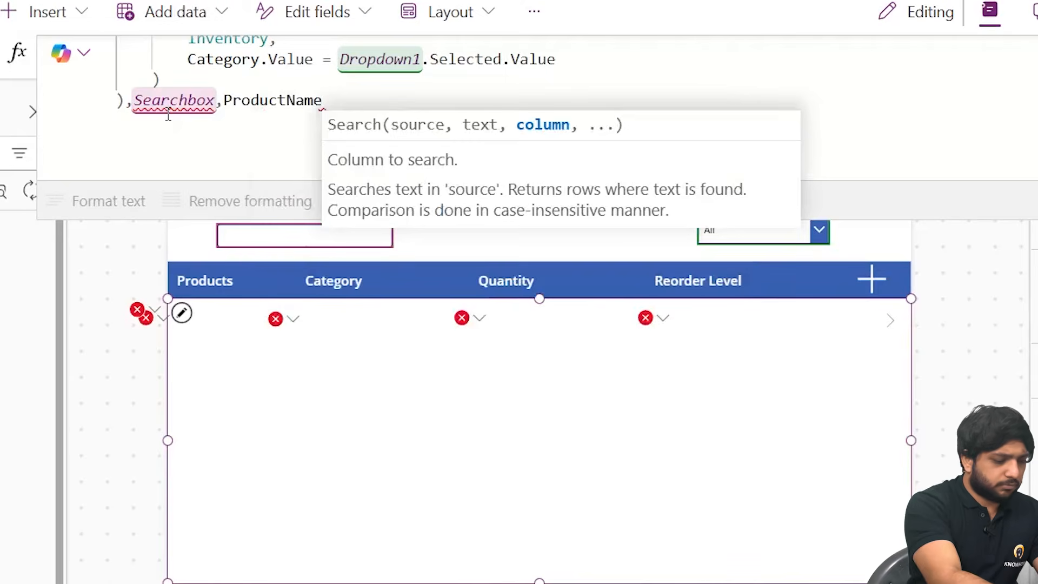
{"action": "type", "text": ")"}
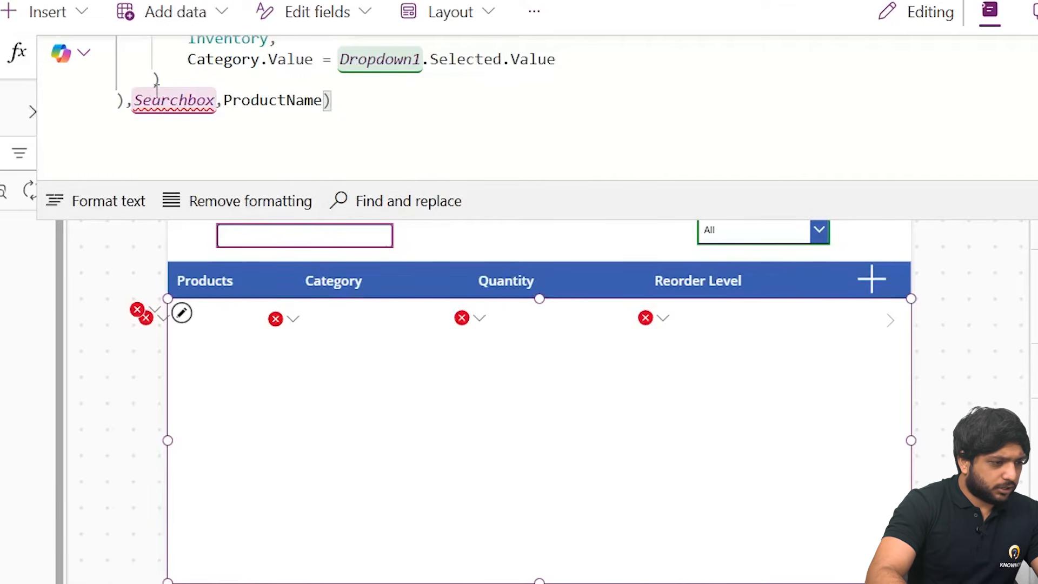
Change the Search function's text argument to Searchbox.Text and reformat the gallery formula
{"action": "left_click", "coordinate": [169, 99]}
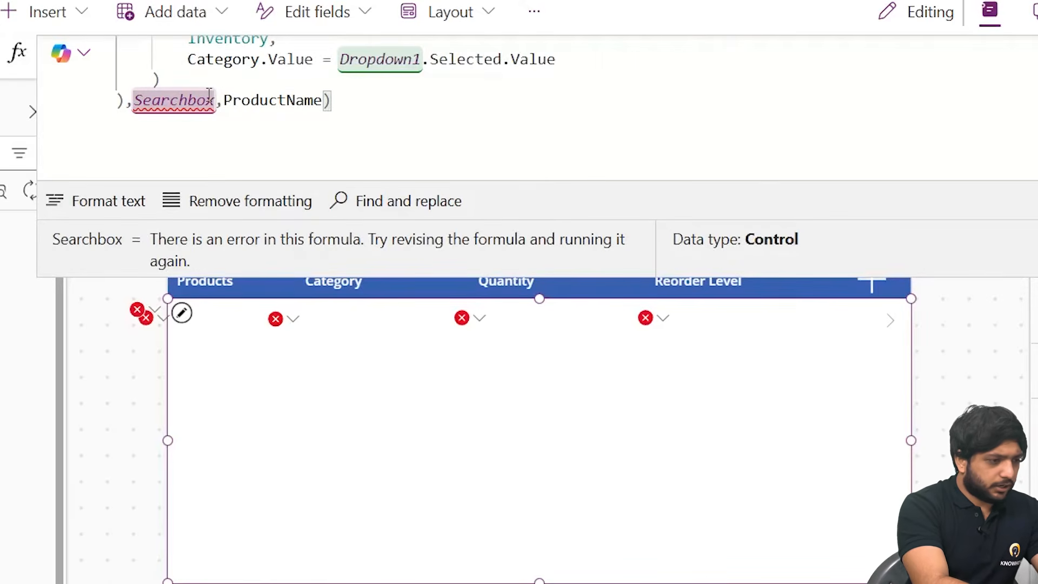
{"action": "type", "text": ".Text"}
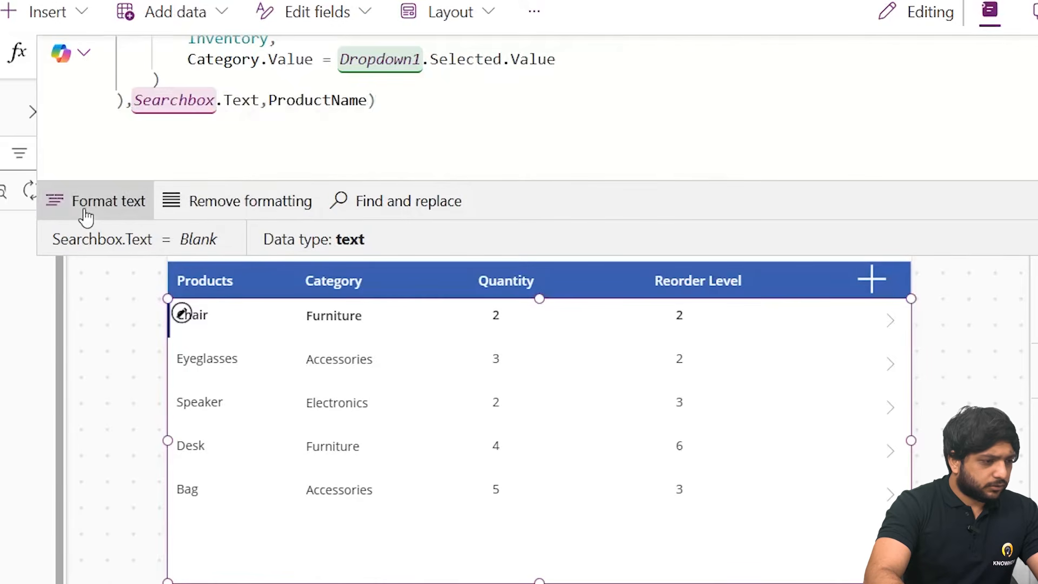
{"action": "left_click", "coordinate": [86, 214]}
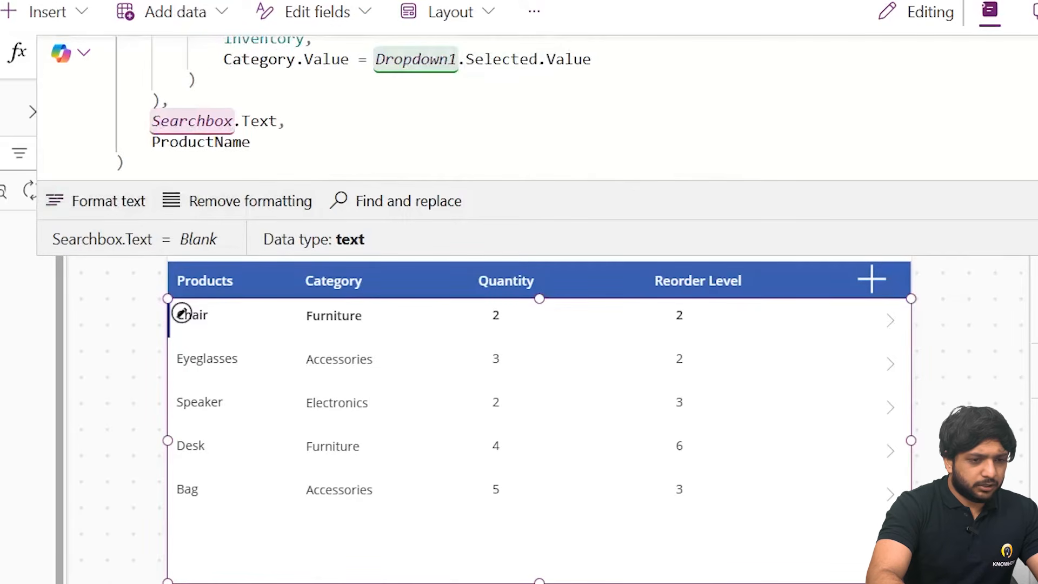
{"action": "key", "text": "Escape"}
Preview the app and test the product search with "Bag" and "eye", clear the search box and leave the preview
{"action": "key", "text": "F5"}
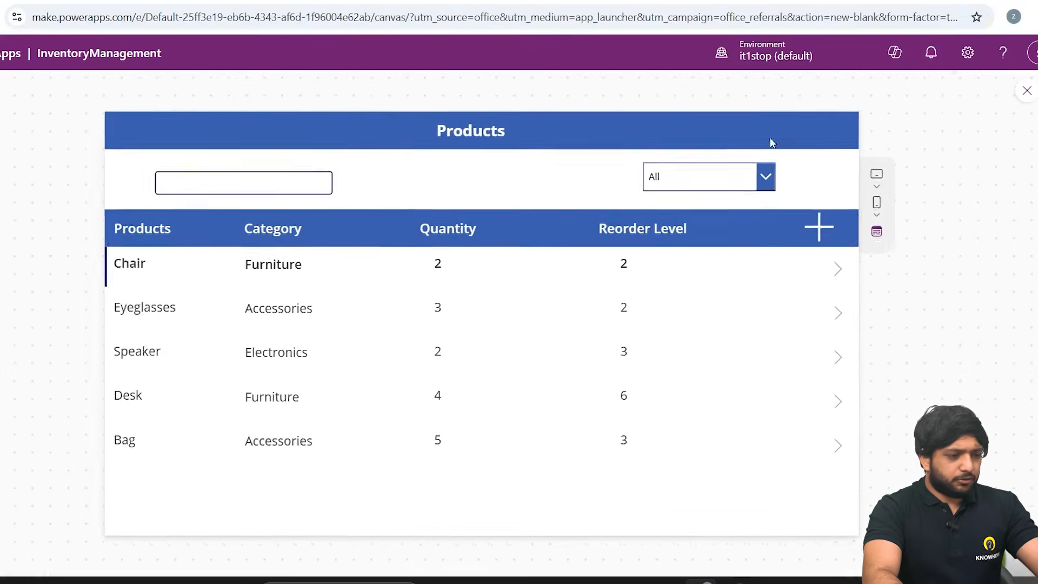
{"action": "left_click", "coordinate": [241, 181]}
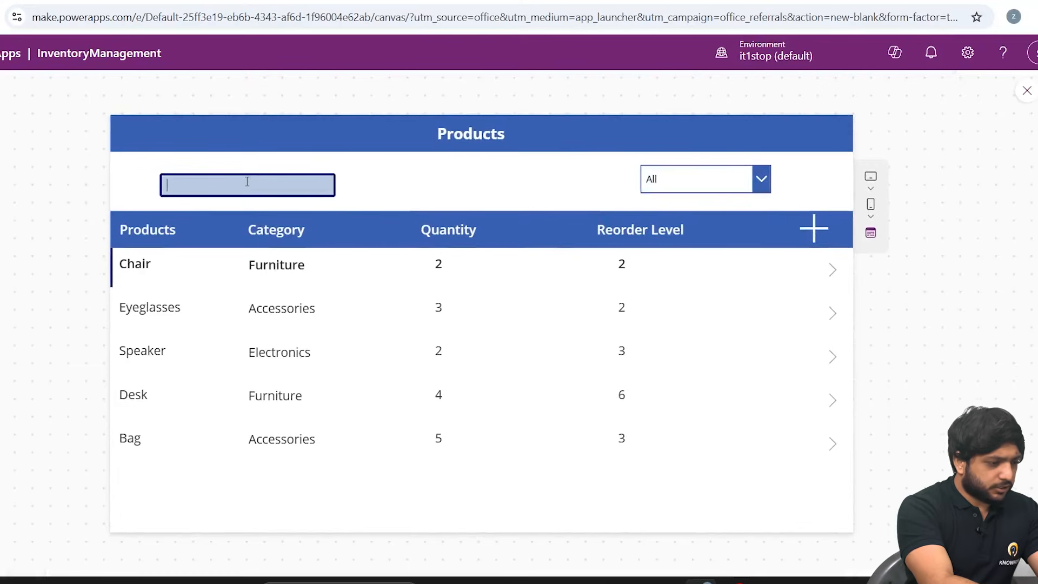
{"action": "type", "text": "Bag"}
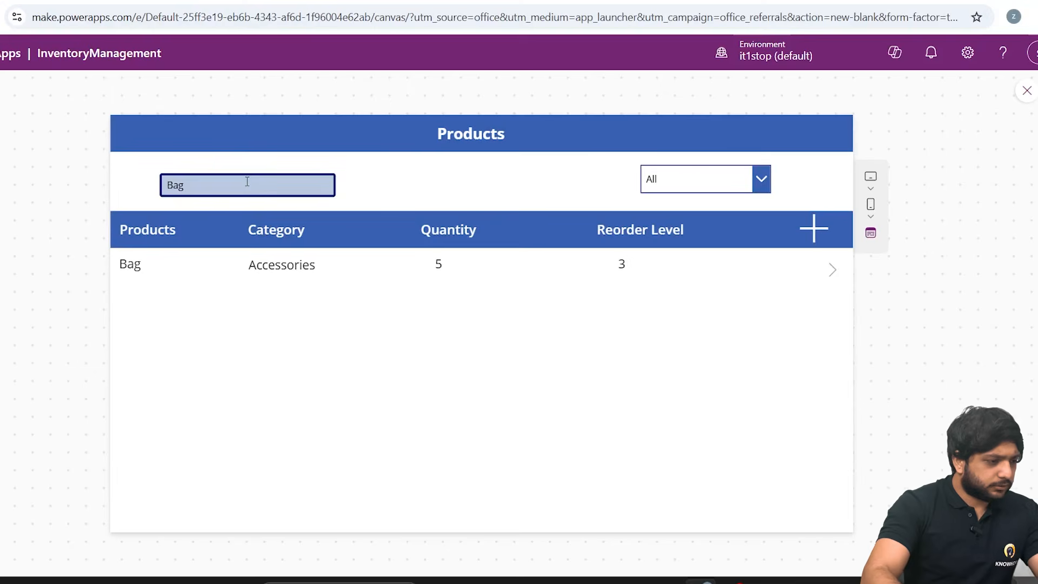
{"action": "key", "text": "ctrl+a"}
{"action": "key", "text": "BackSpace"}
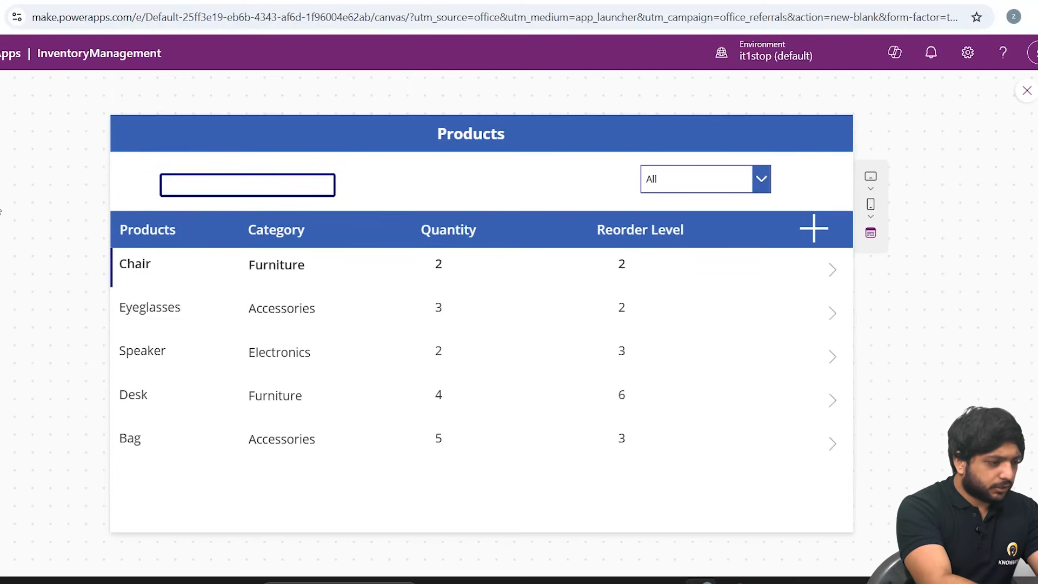
{"action": "type", "text": "eye"}
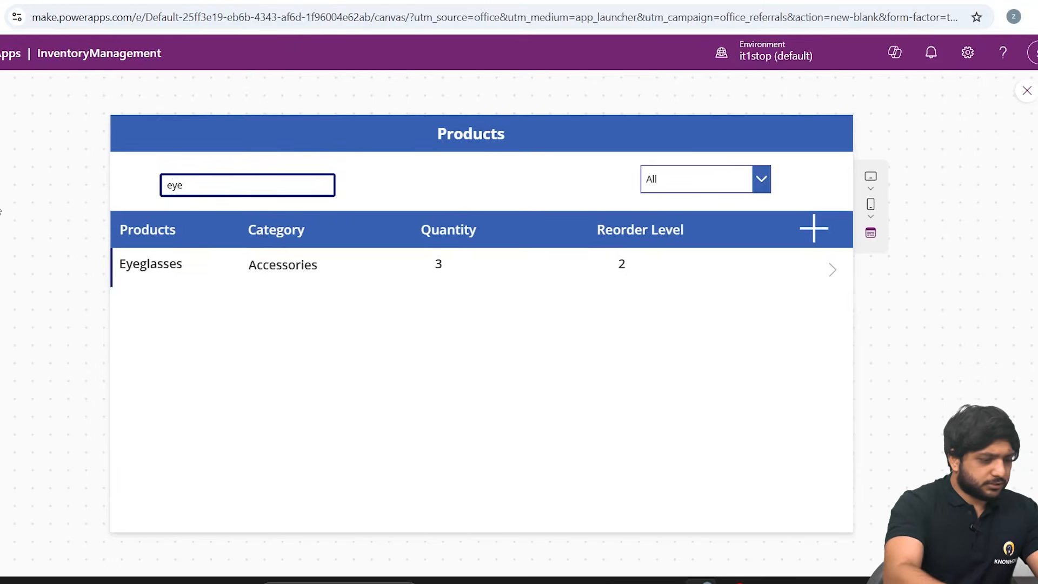
{"action": "key", "text": "BackSpace"}
{"action": "key", "text": "BackSpace"}
{"action": "right_click", "coordinate": [1, 208]}
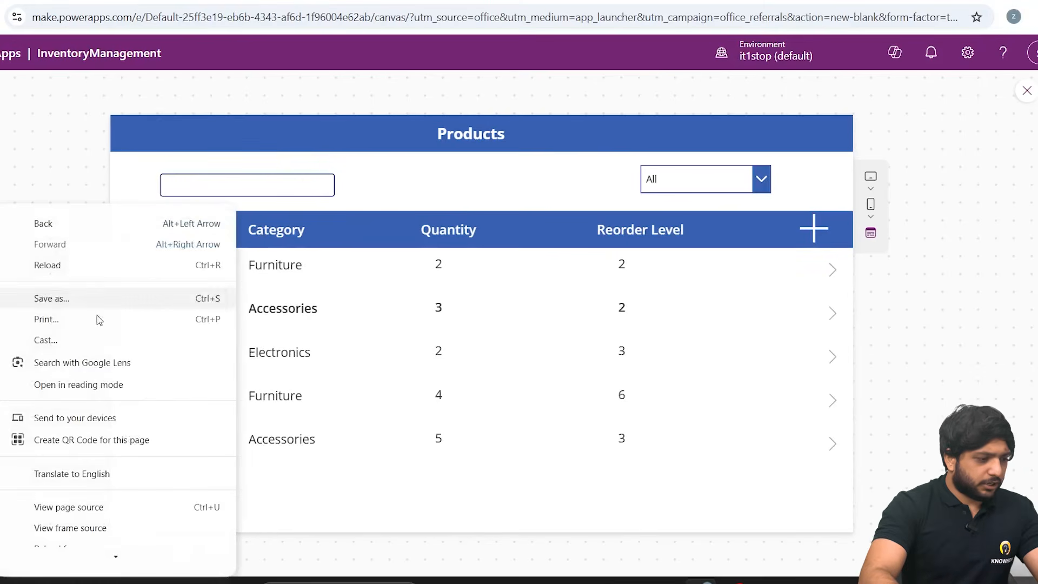
{"action": "left_click", "coordinate": [947, 199]}
{"action": "left_click", "coordinate": [1027, 90]}
Add a text label reading "Total Products -" between the search box and the category dropdown
{"action": "left_click", "coordinate": [231, 194]}
{"action": "left_click", "coordinate": [650, 204]}
{"action": "left_click", "coordinate": [890, 199]}
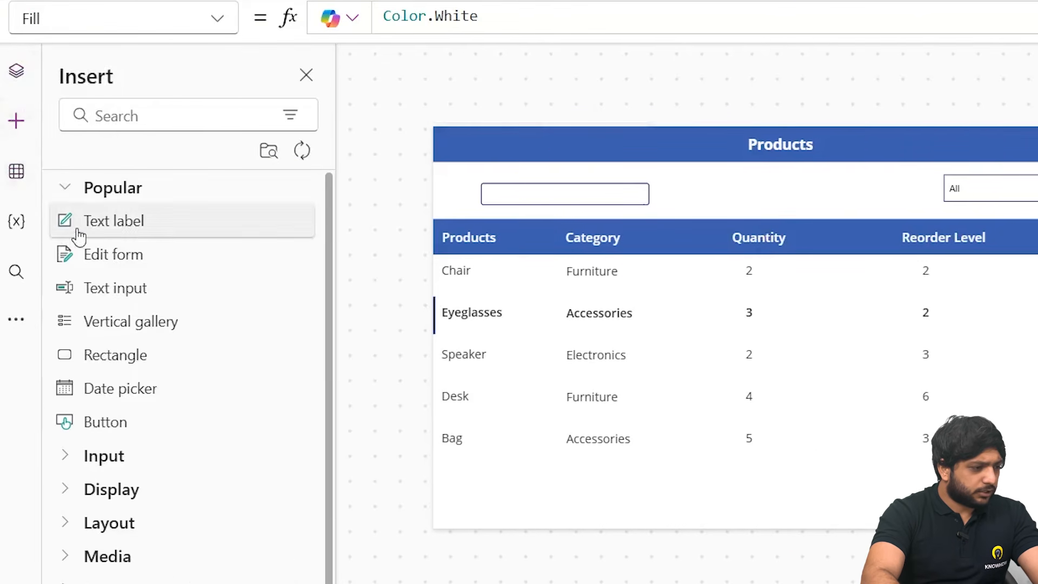
{"action": "left_click_drag", "start_coordinate": [477, 153], "coordinate": [736, 180]}
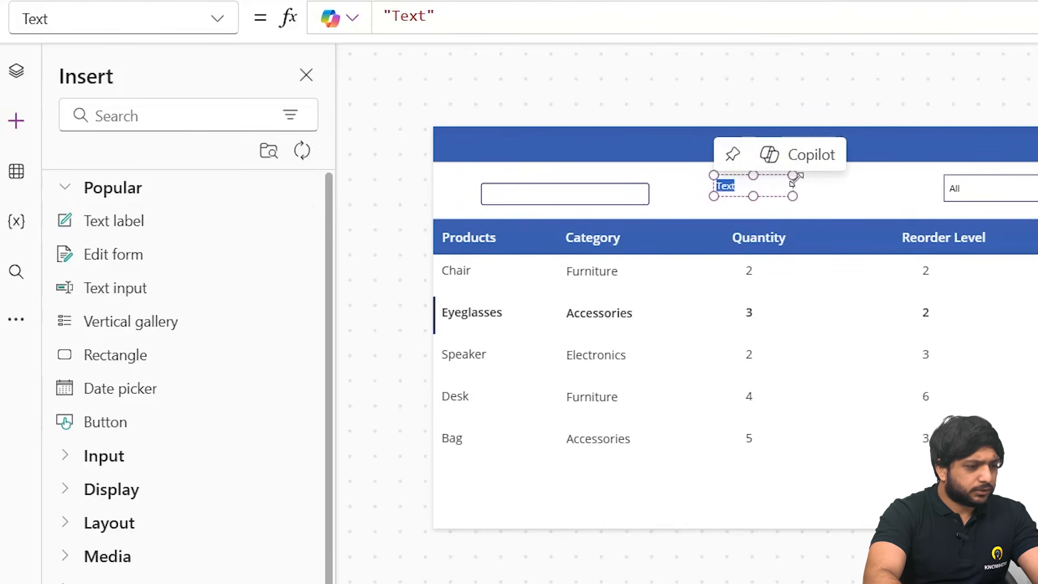
{"action": "double_click", "coordinate": [894, 194]}
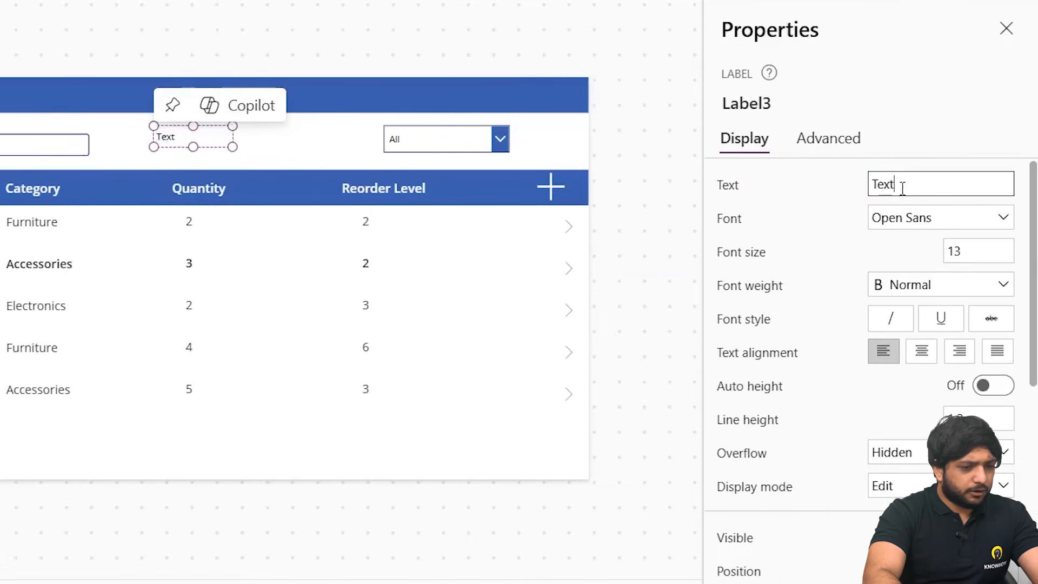
{"action": "type", "text": "Total Products -"}
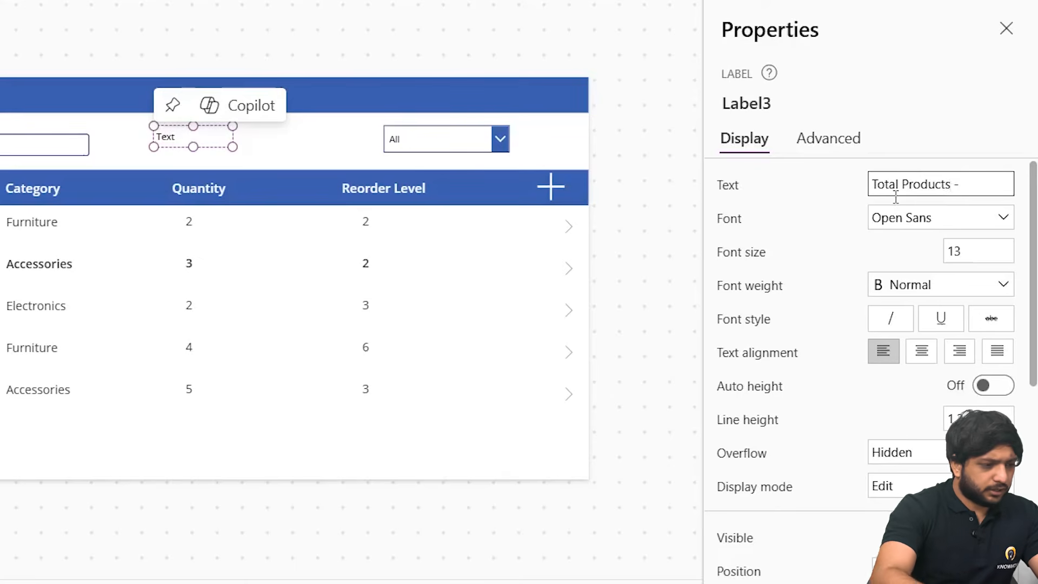
{"action": "left_click_drag", "start_coordinate": [189, 137], "coordinate": [382, 92]}
{"action": "left_click_drag", "start_coordinate": [548, 92], "coordinate": [350, 130]}
{"action": "left_click", "coordinate": [351, 166]}
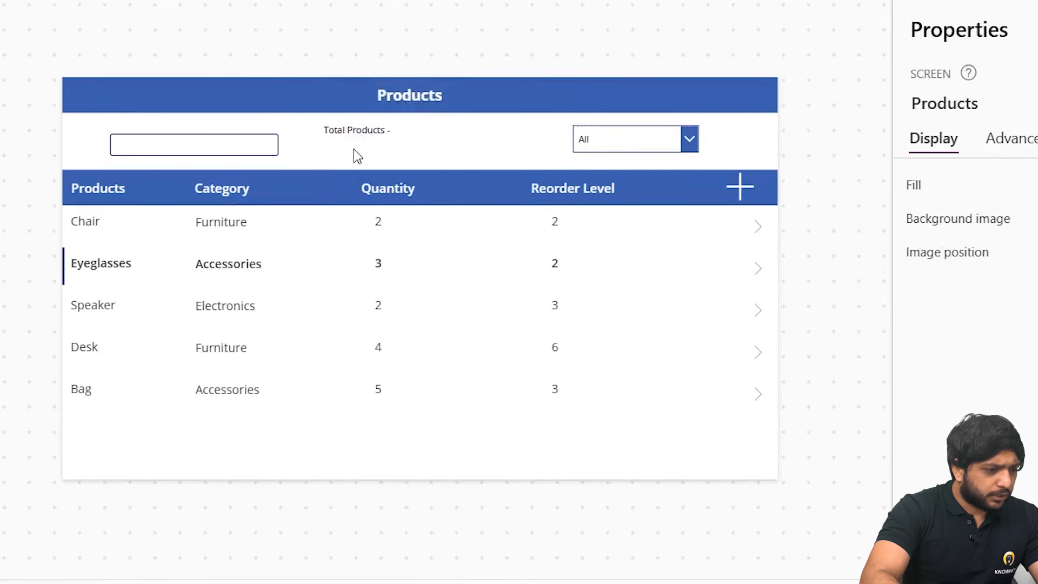
Duplicate the Total Products label directly below the original and change the copy's text to "Low Stock -"
{"action": "right_click", "coordinate": [360, 134]}
{"action": "left_click", "coordinate": [406, 190]}
{"action": "right_click", "coordinate": [418, 149]}
{"action": "mouse_move", "coordinate": [441, 176]}
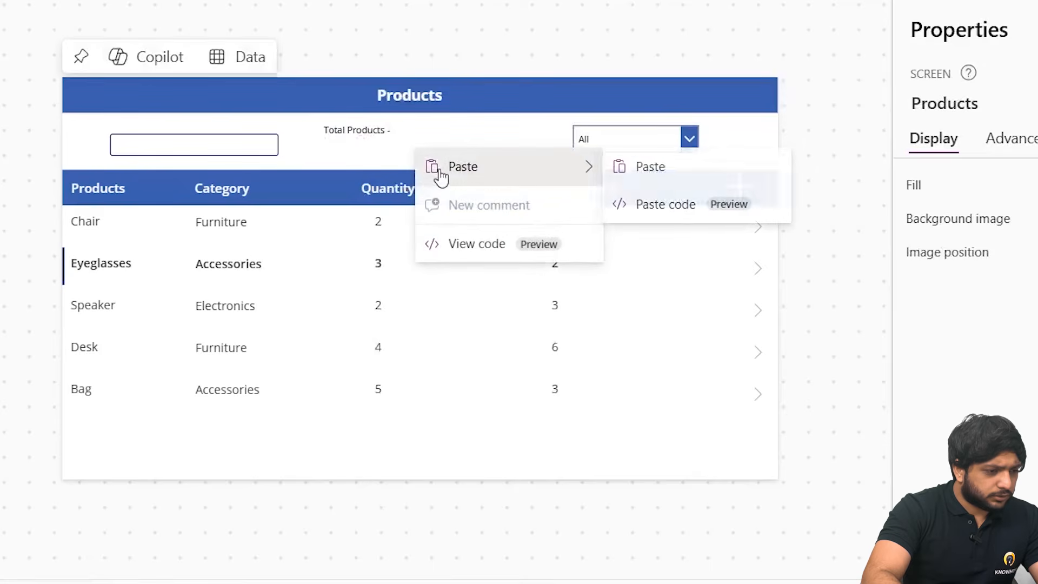
{"action": "left_click", "coordinate": [659, 162]}
{"action": "double_click", "coordinate": [892, 183]}
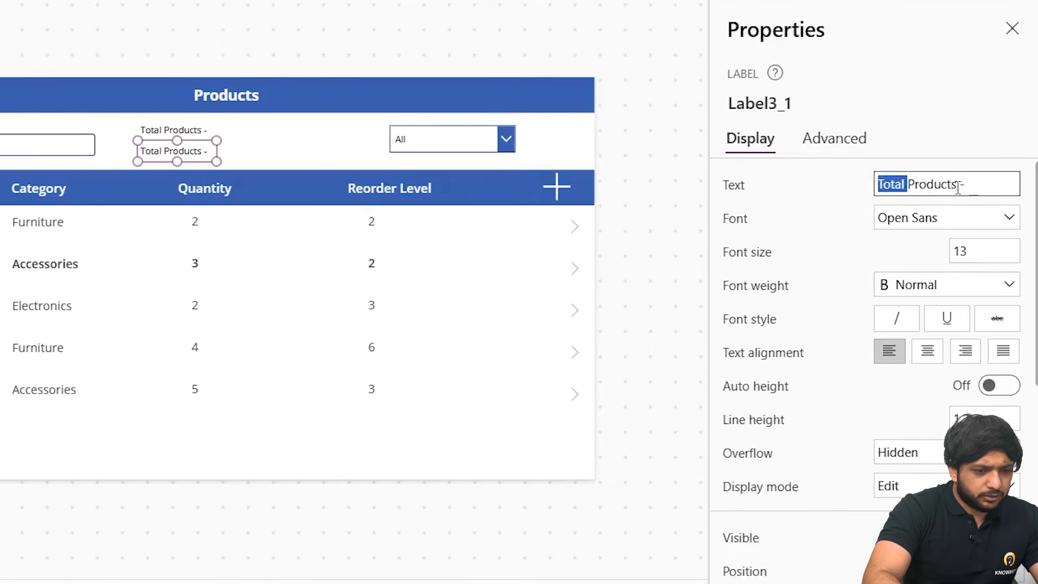
{"action": "left_click_drag", "start_coordinate": [958, 186], "coordinate": [872, 197]}
{"action": "type", "text": "Low Sto"}
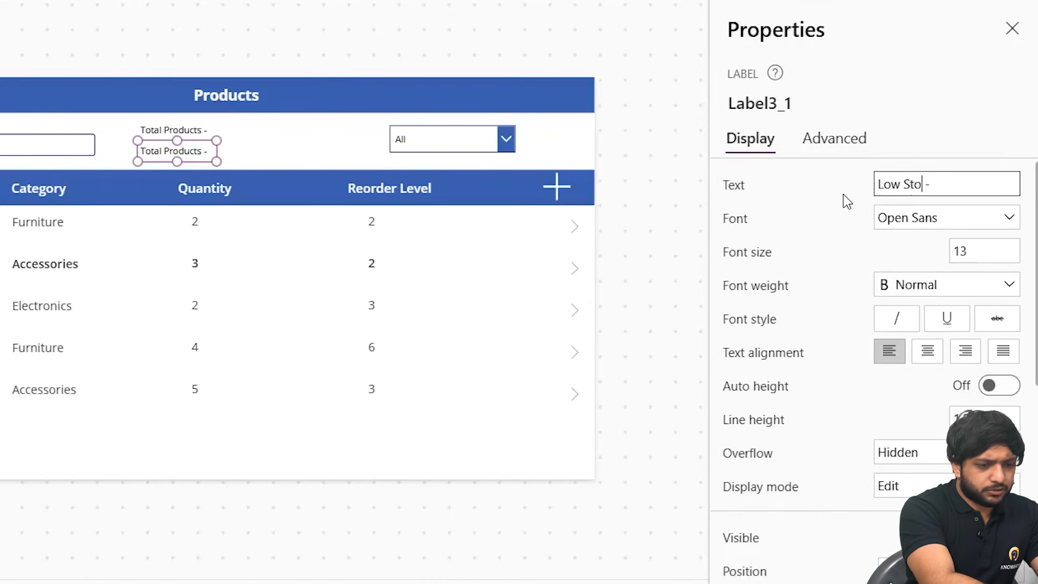
{"action": "left_click", "coordinate": [257, 133]}
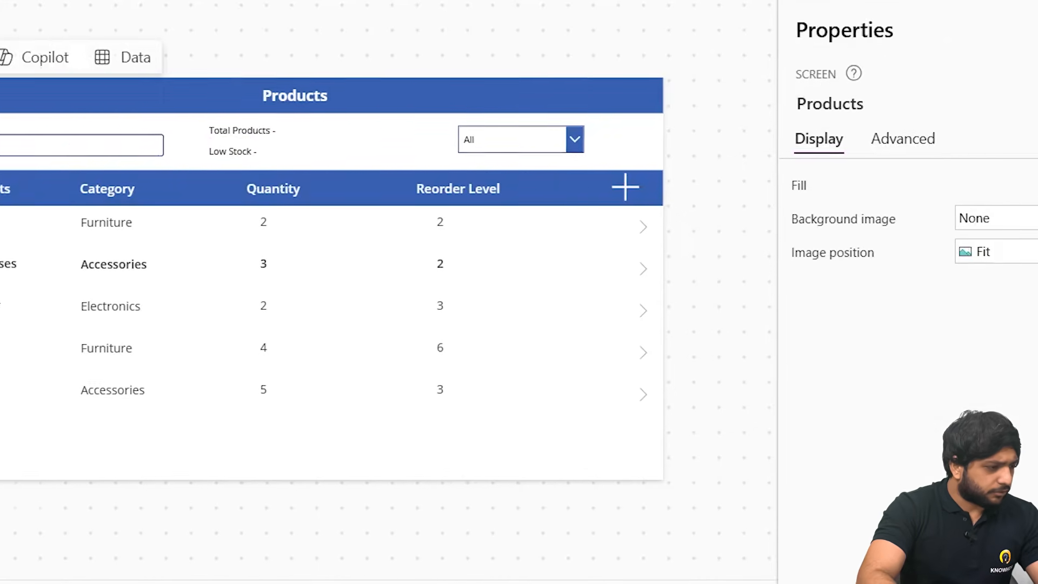
Add a text label just after "Total Products -" and set its font weight to Bold
{"action": "left_click", "coordinate": [108, 176]}
{"action": "left_click_drag", "start_coordinate": [493, 118], "coordinate": [804, 141]}
{"action": "left_click", "coordinate": [897, 289]}
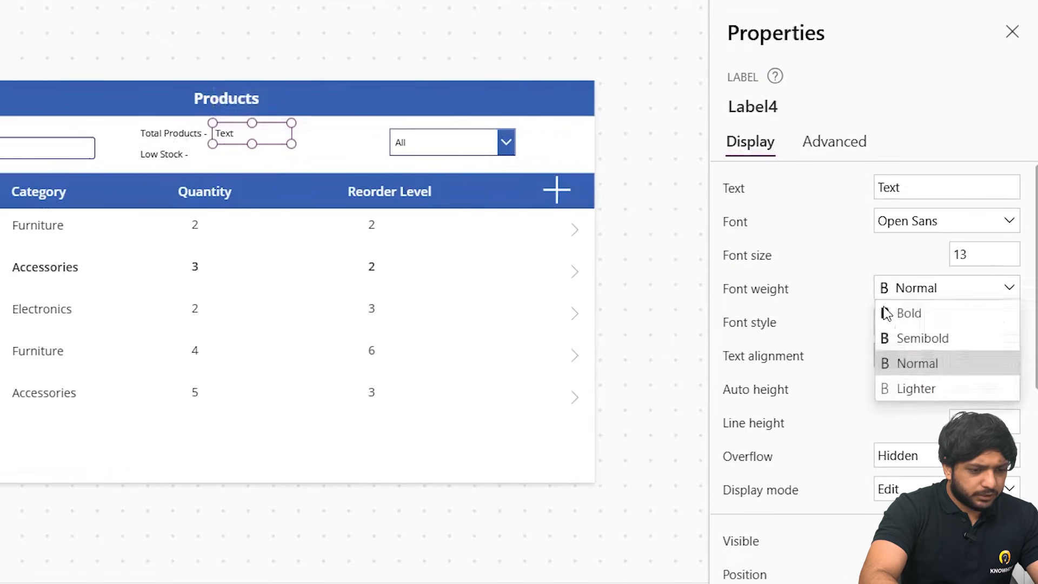
{"action": "left_click", "coordinate": [885, 313]}
Set the font weight of the Low Stock and Total Products labels to Bold
{"action": "left_click", "coordinate": [165, 154]}
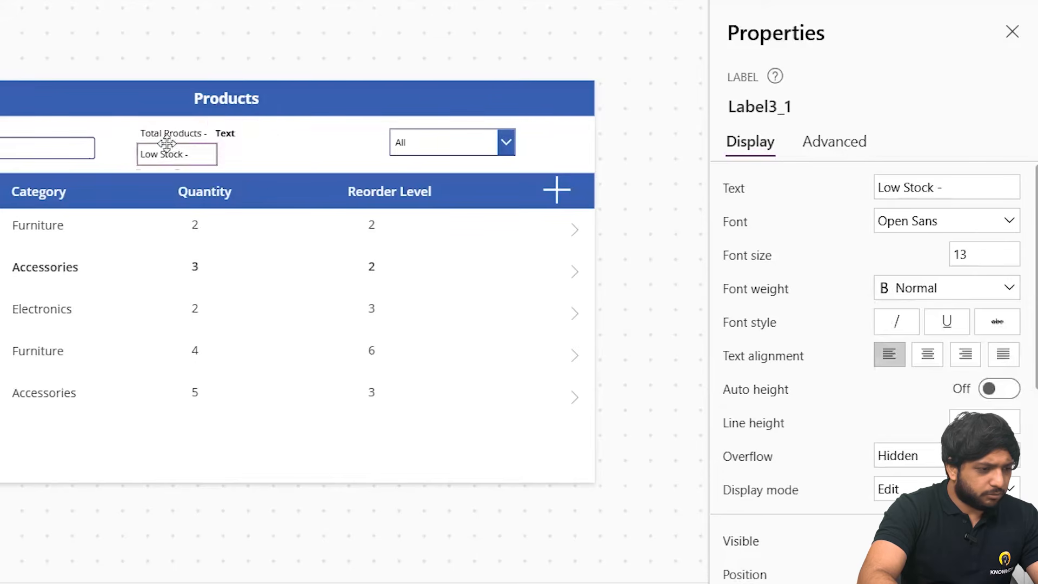
{"action": "left_click", "coordinate": [901, 289]}
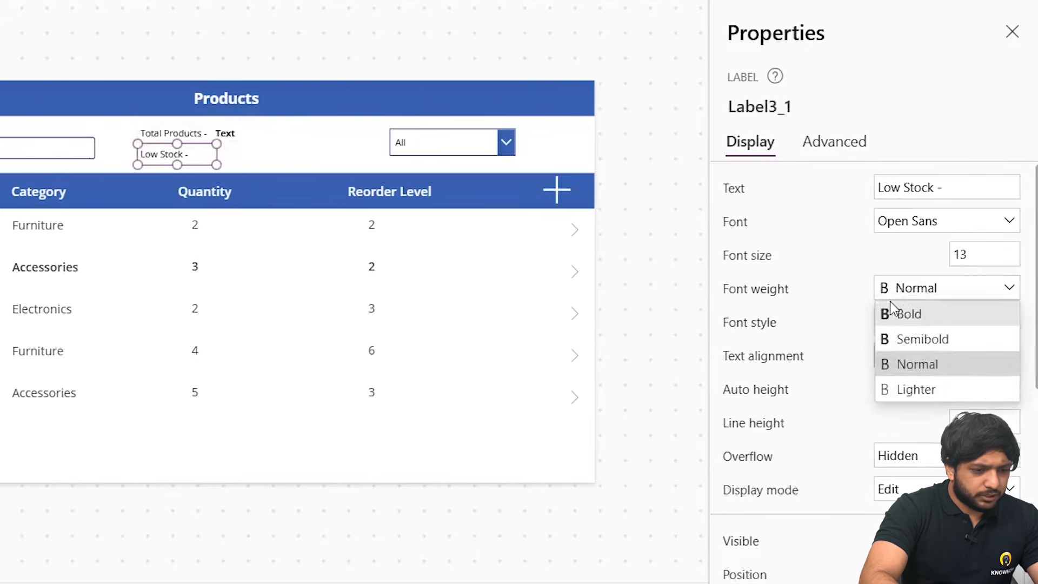
{"action": "left_click", "coordinate": [890, 311]}
{"action": "left_click", "coordinate": [111, 126]}
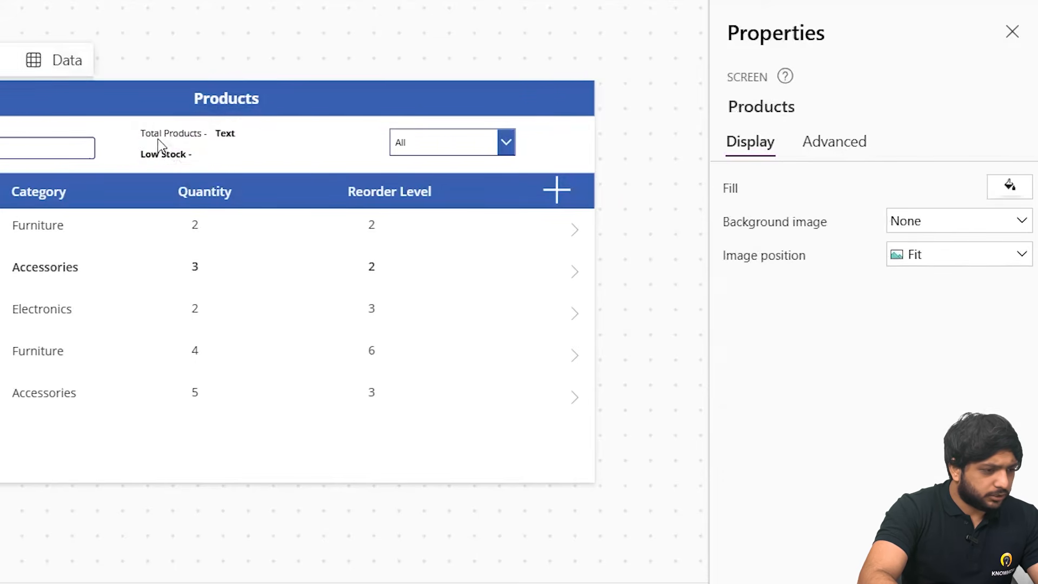
{"action": "left_click", "coordinate": [172, 133]}
{"action": "left_click", "coordinate": [900, 288]}
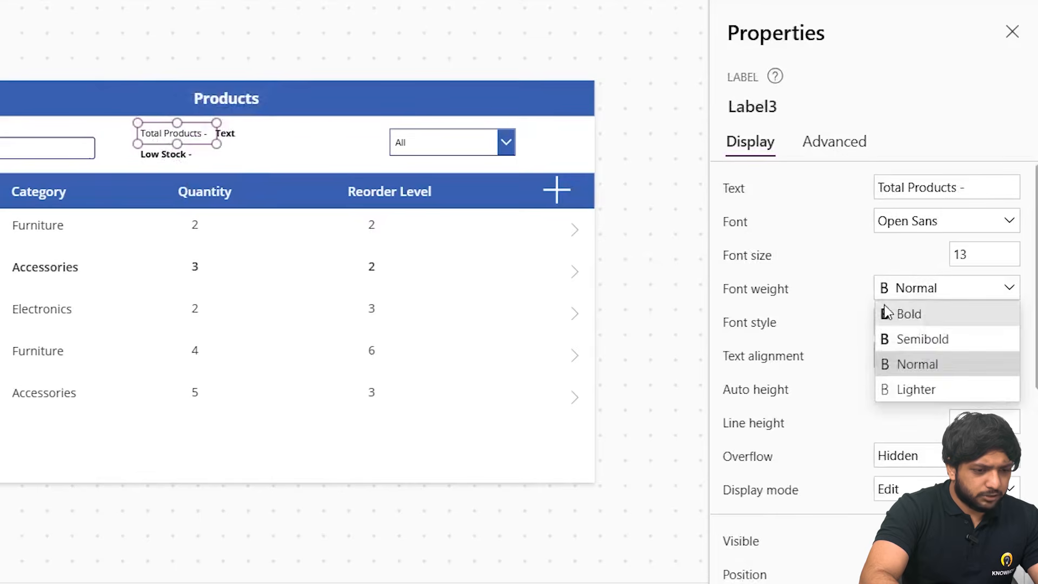
{"action": "left_click", "coordinate": [891, 309]}
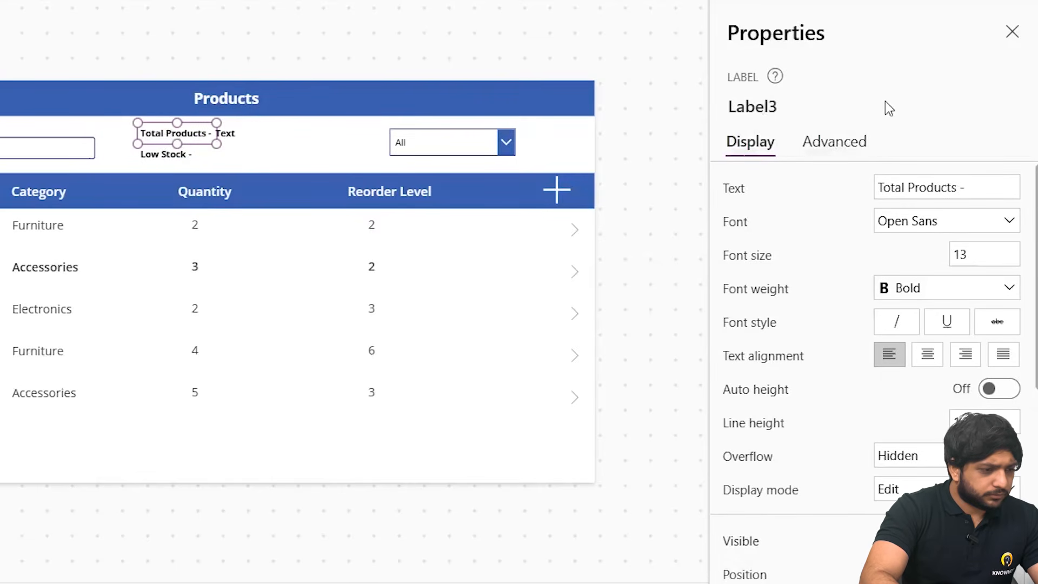
{"action": "left_click", "coordinate": [343, 126]}
Expand the Text formula of the placeholder label beside Total Products and clear its contents
{"action": "left_click", "coordinate": [228, 133]}
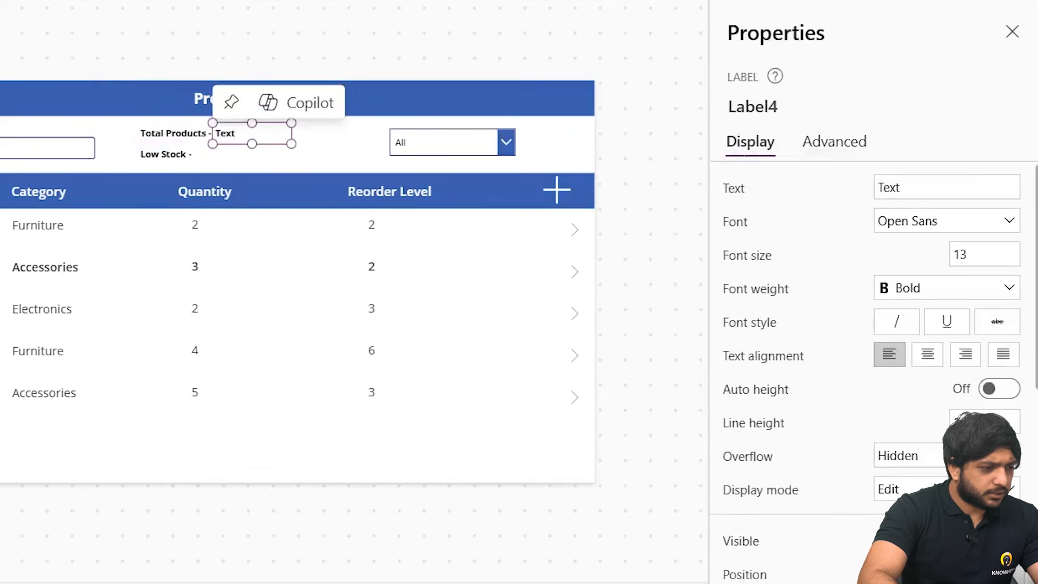
{"action": "left_click", "coordinate": [164, 62]}
{"action": "key", "text": "ctrl+a"}
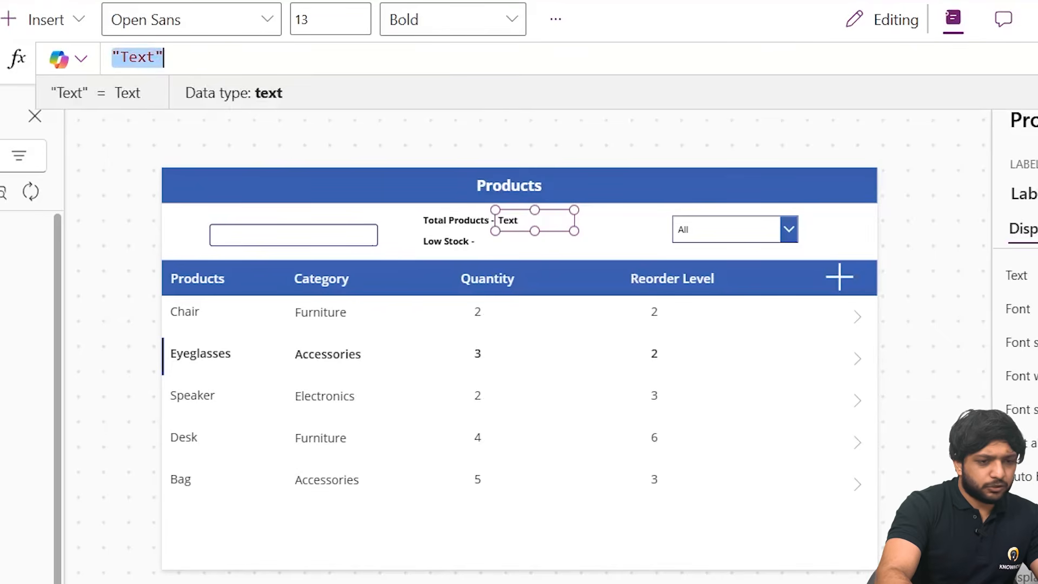
{"action": "left_click", "coordinate": [1035, 58]}
{"action": "left_click", "coordinate": [236, 71]}
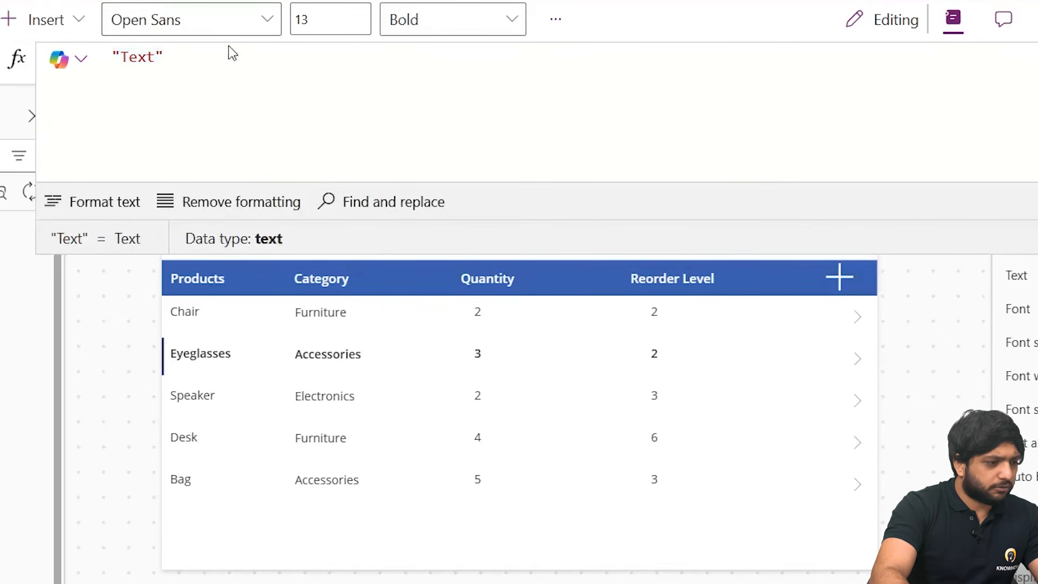
{"action": "key", "text": "ctrl+a"}
{"action": "key", "text": "BackSpace"}
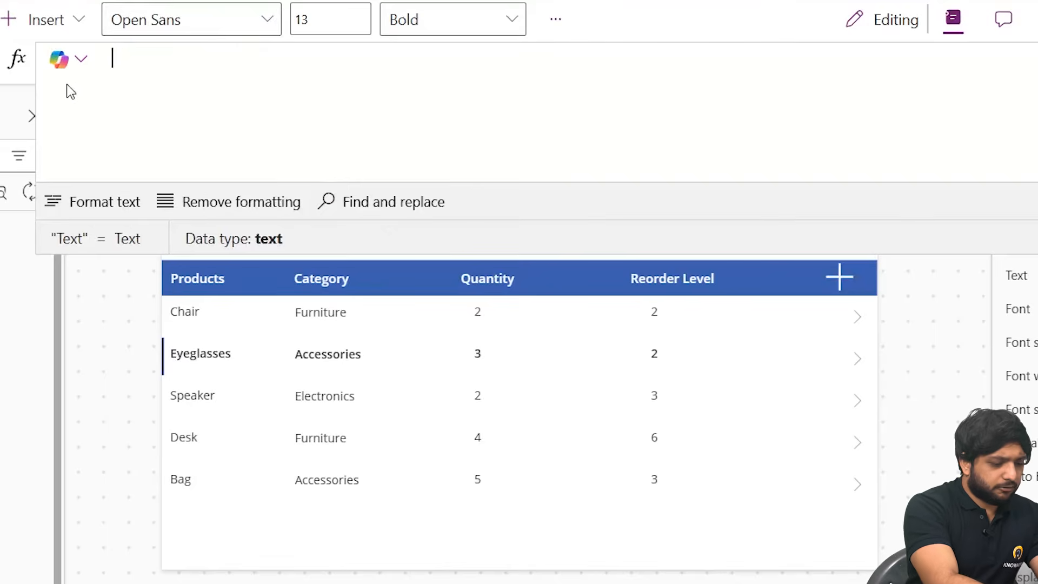
Set the label's Text formula to CountRows(Inventory) and check the product count in a brief preview
{"action": "type", "text": "CountRo"}
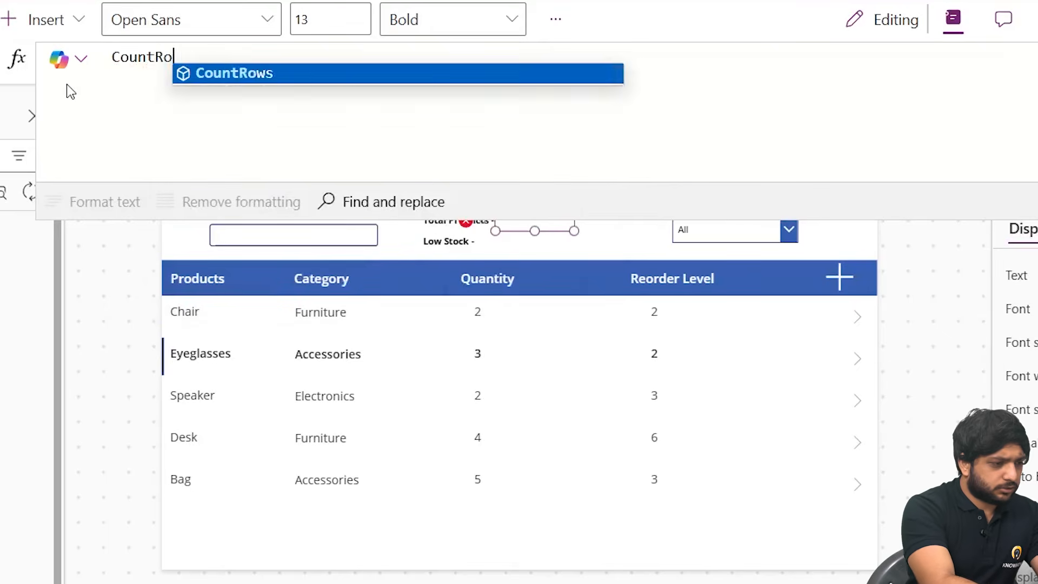
{"action": "key", "text": "Tab"}
{"action": "type", "text": "("}
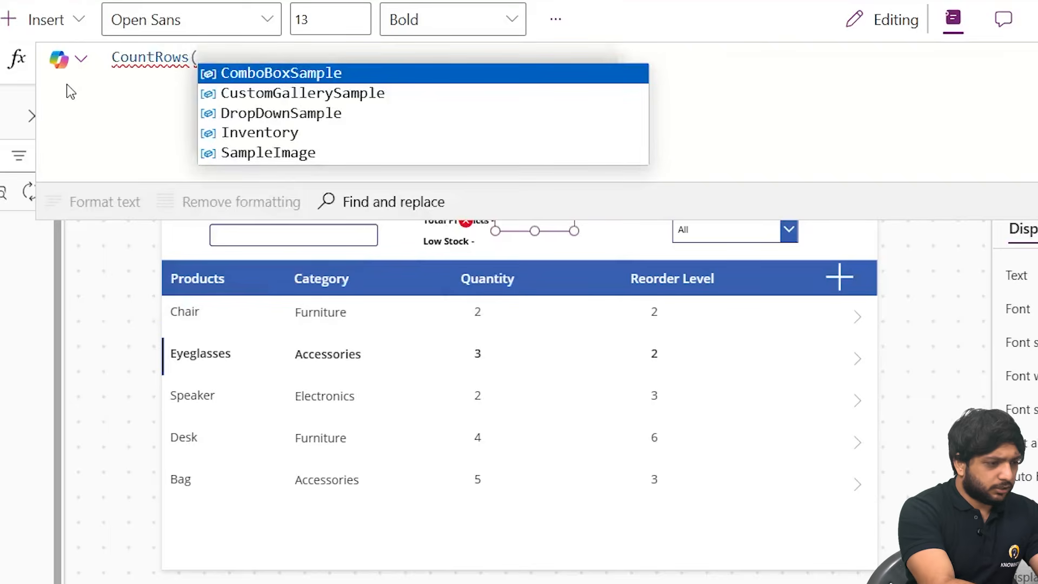
{"action": "key", "text": "Down"}
{"action": "key", "text": "Down"}
{"action": "key", "text": "Down"}
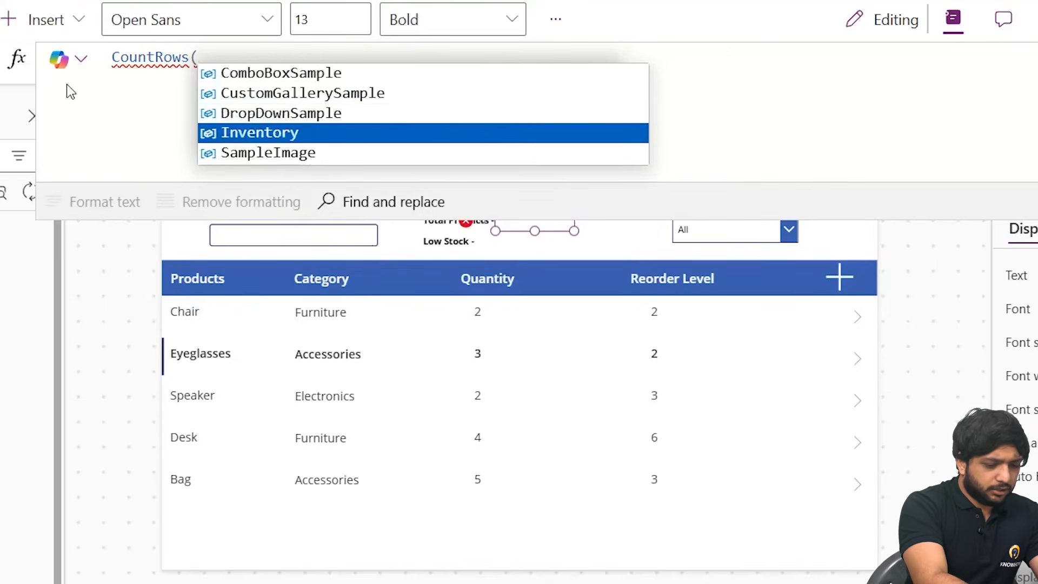
{"action": "key", "text": "Tab"}
{"action": "type", "text": ")"}
{"action": "left_click", "coordinate": [361, 304]}
{"action": "left_click", "coordinate": [810, 163]}
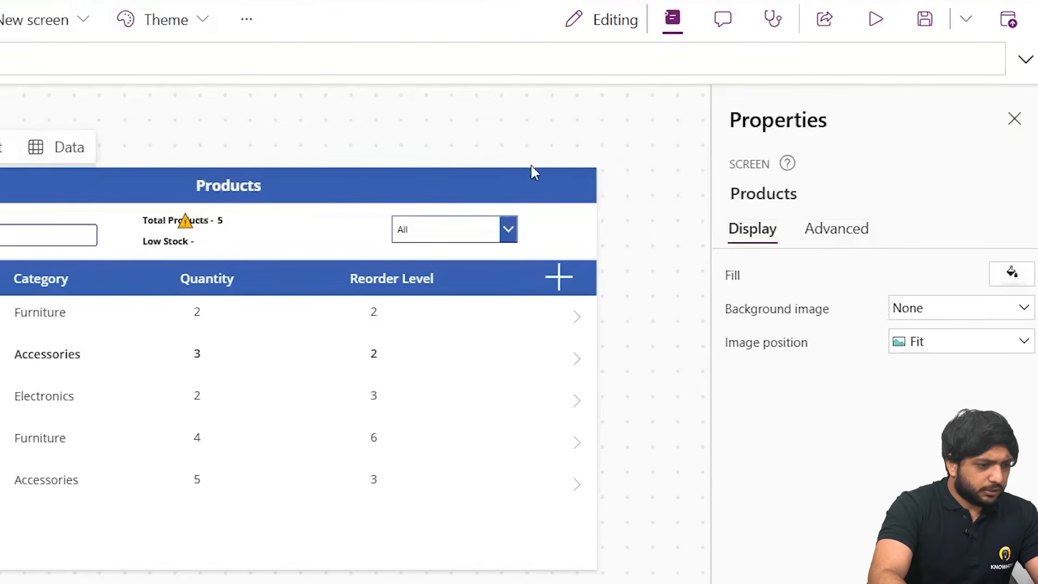
{"action": "left_click", "coordinate": [876, 22]}
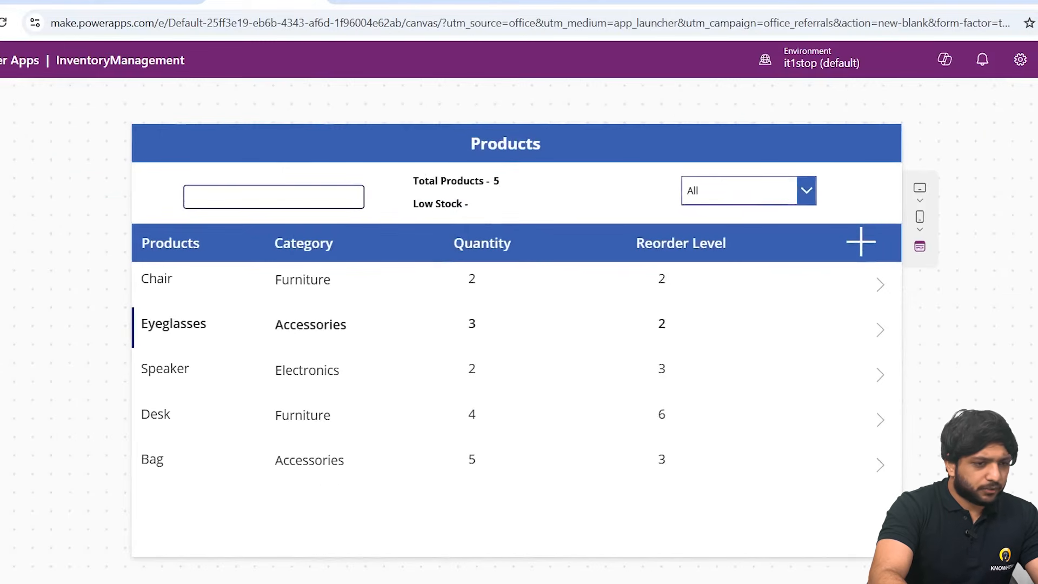
{"action": "key", "text": "Escape"}
Duplicate the product count label and place the copy beside "Low Stock -"
{"action": "left_click", "coordinate": [569, 260]}
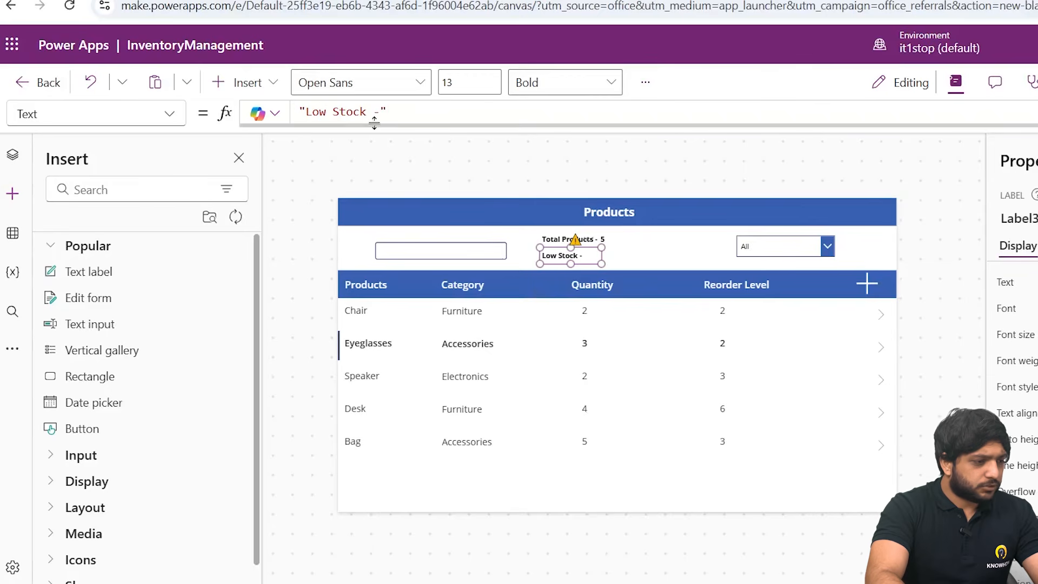
{"action": "left_click", "coordinate": [614, 246]}
{"action": "left_click", "coordinate": [609, 244]}
{"action": "right_click", "coordinate": [611, 244]}
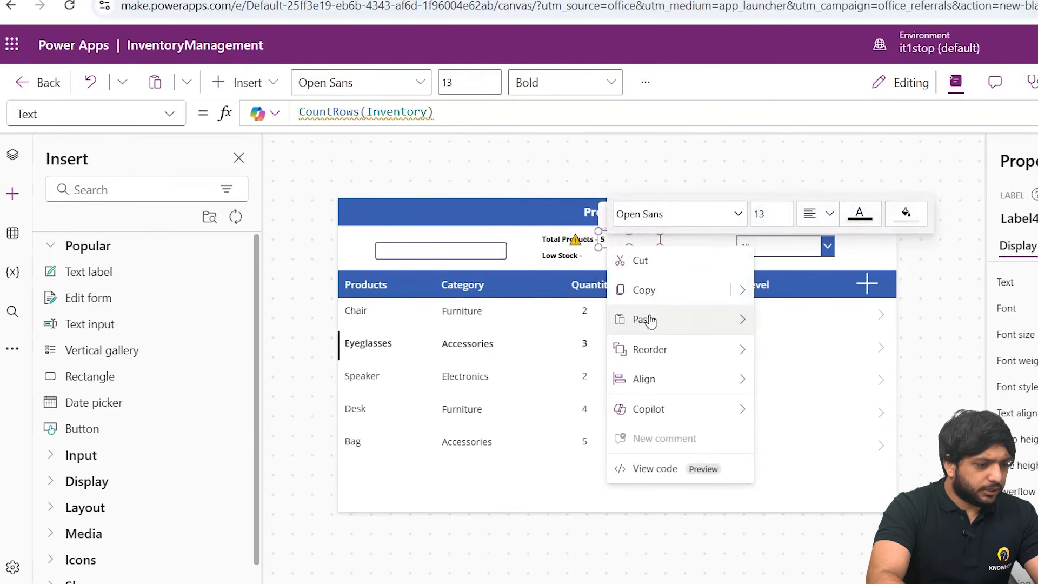
{"action": "left_click", "coordinate": [659, 286]}
{"action": "left_click", "coordinate": [652, 263]}
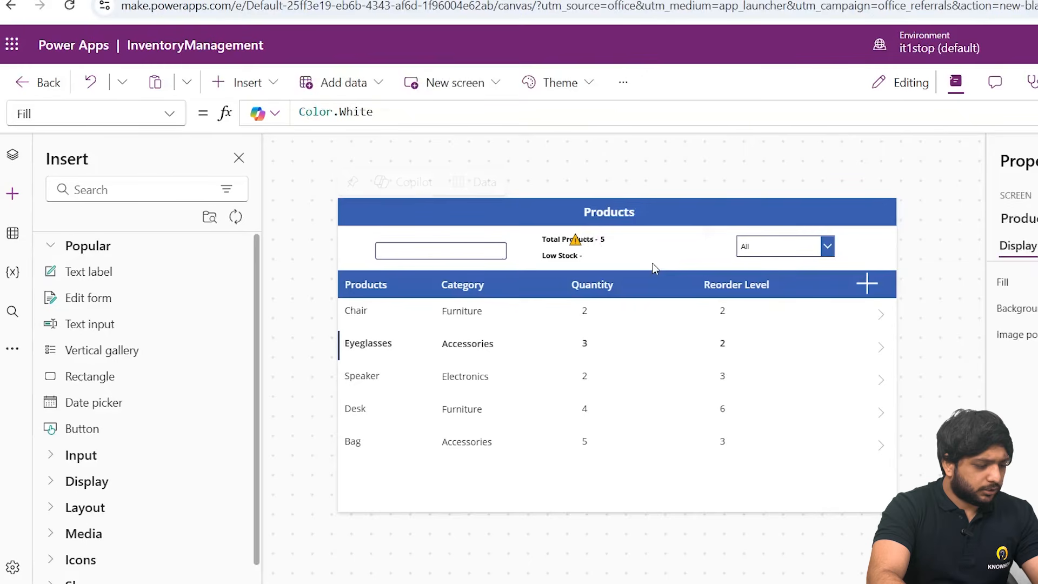
{"action": "key", "text": "ctrl+v"}
{"action": "left_click_drag", "start_coordinate": [627, 244], "coordinate": [608, 253]}
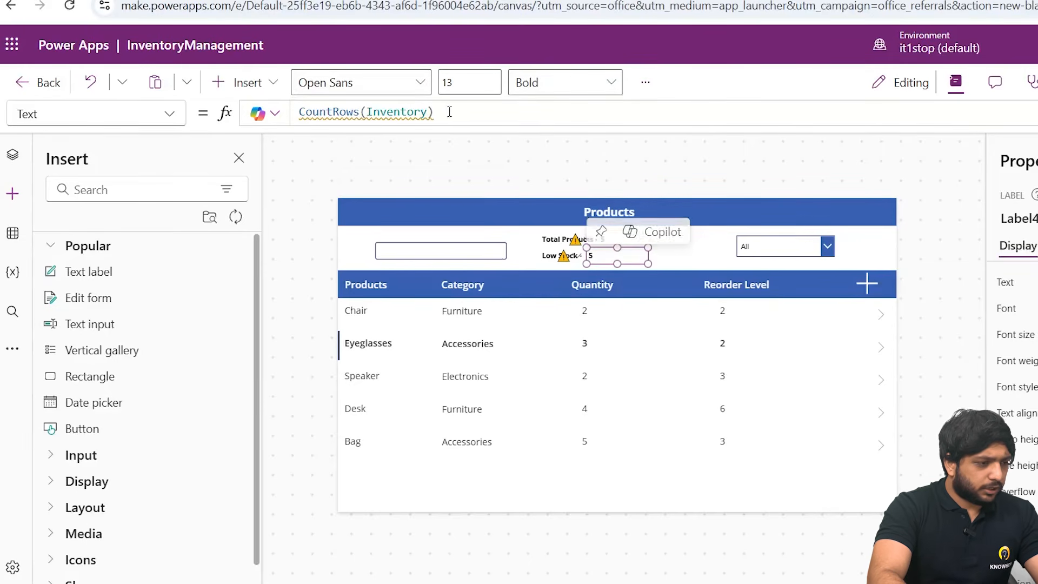
Set the Text formula of the count label beside Low Stock to CountRows(Filter(Inventory,Quantity<3))
{"action": "left_click", "coordinate": [476, 112]}
{"action": "left_click", "coordinate": [1033, 113]}
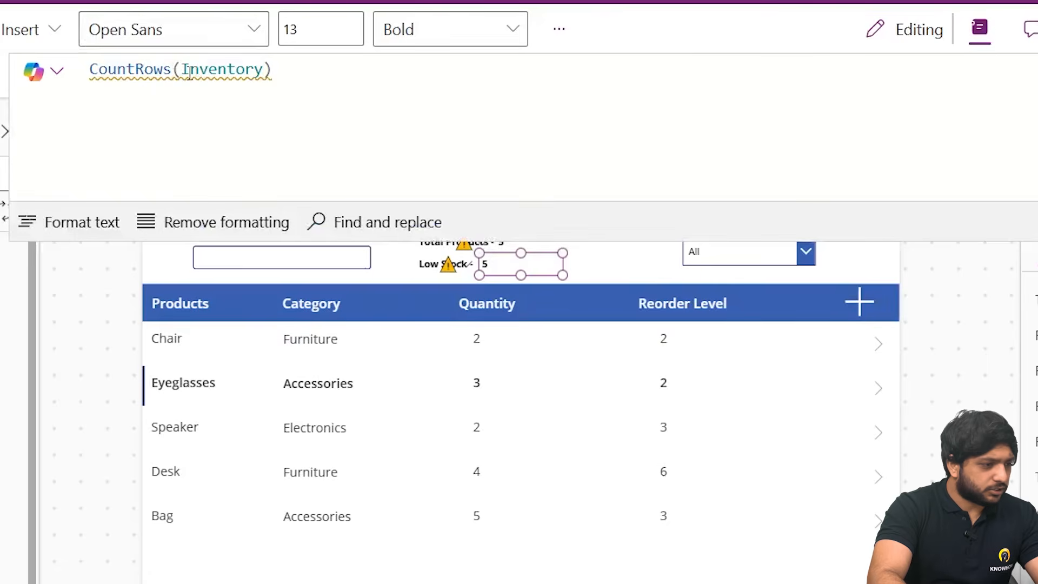
{"action": "left_click", "coordinate": [189, 72]}
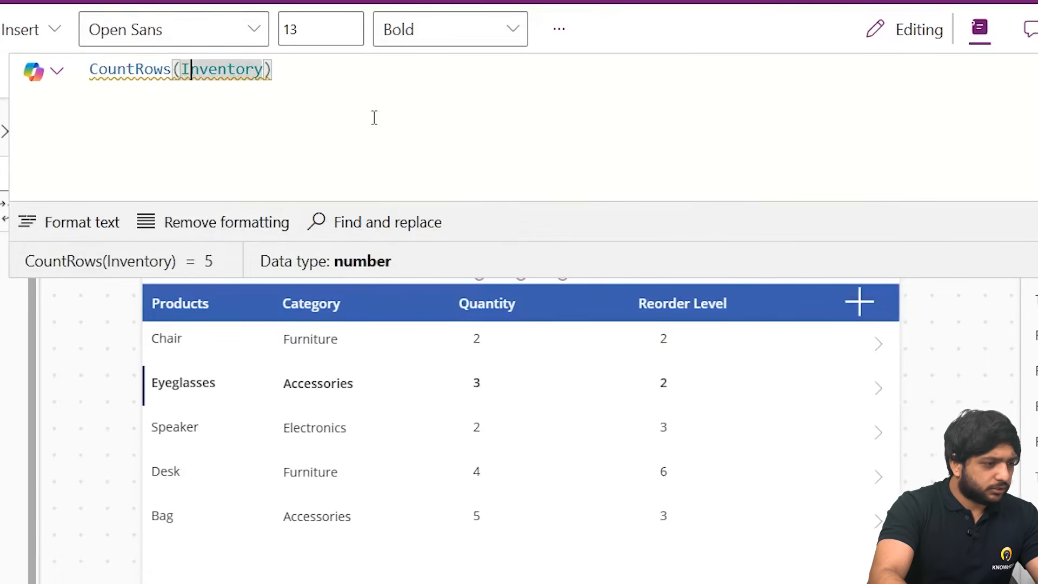
{"action": "key", "text": "shift+Return"}
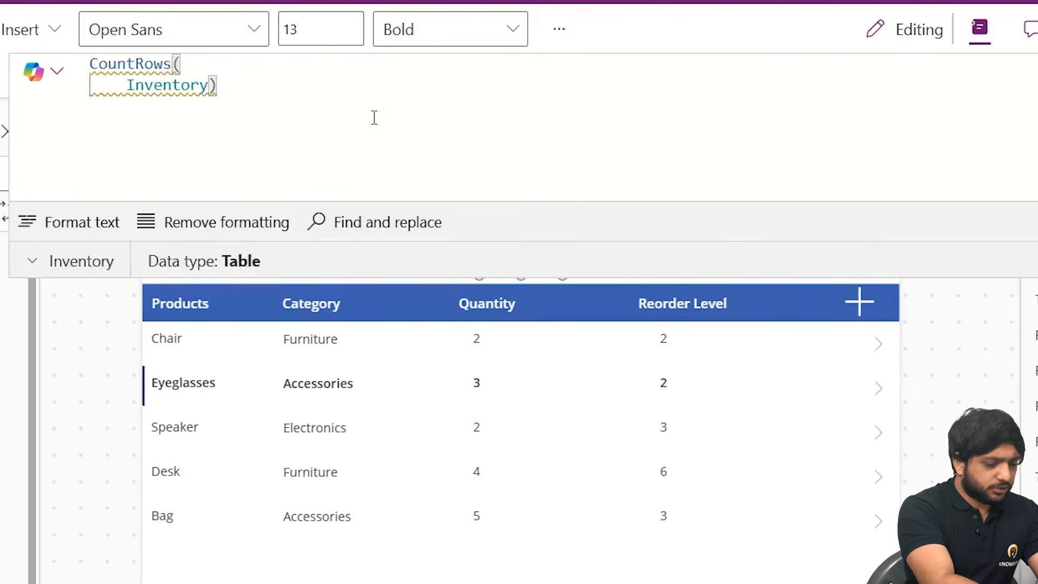
{"action": "type", "text": "Filte"}
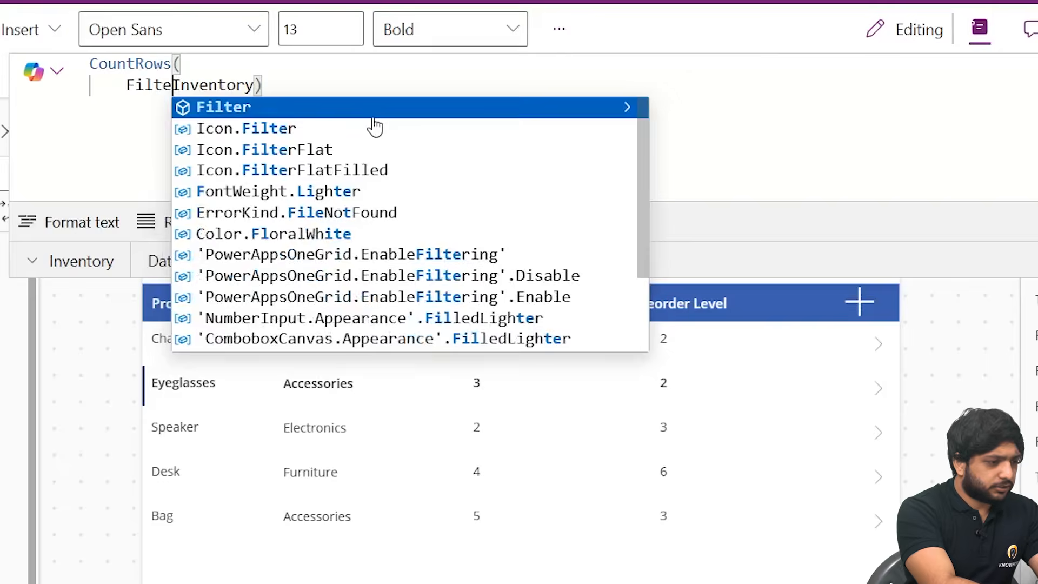
{"action": "key", "text": "Tab"}
{"action": "type", "text": "(Inv"}
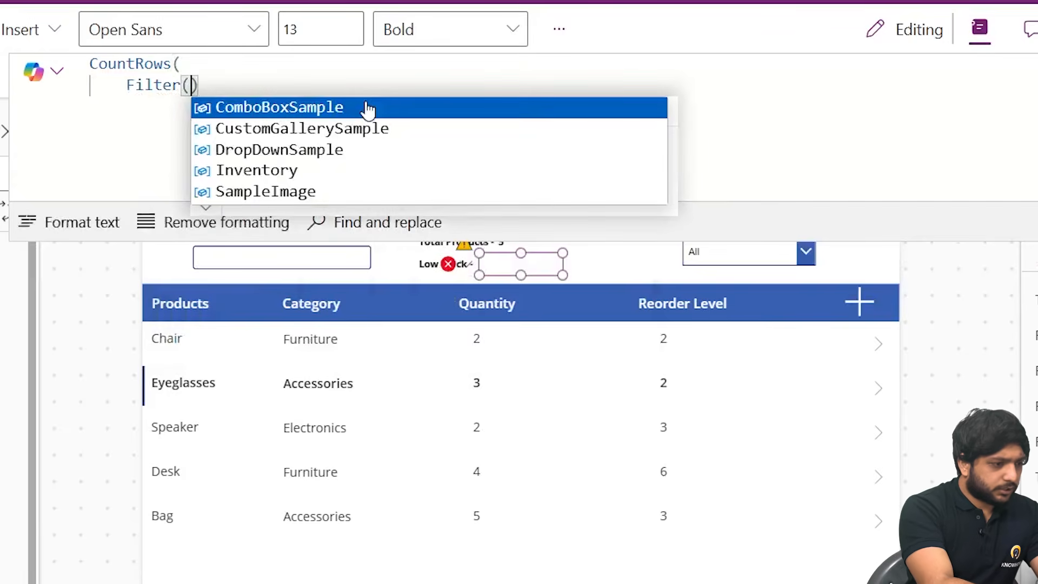
{"action": "key", "text": "Tab"}
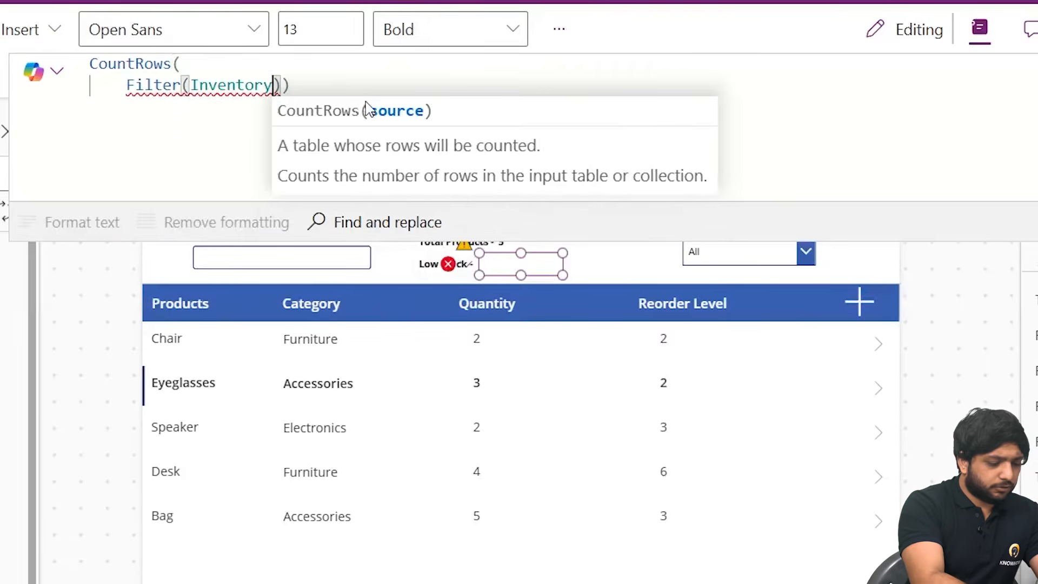
{"action": "type", "text": ",Quanti"}
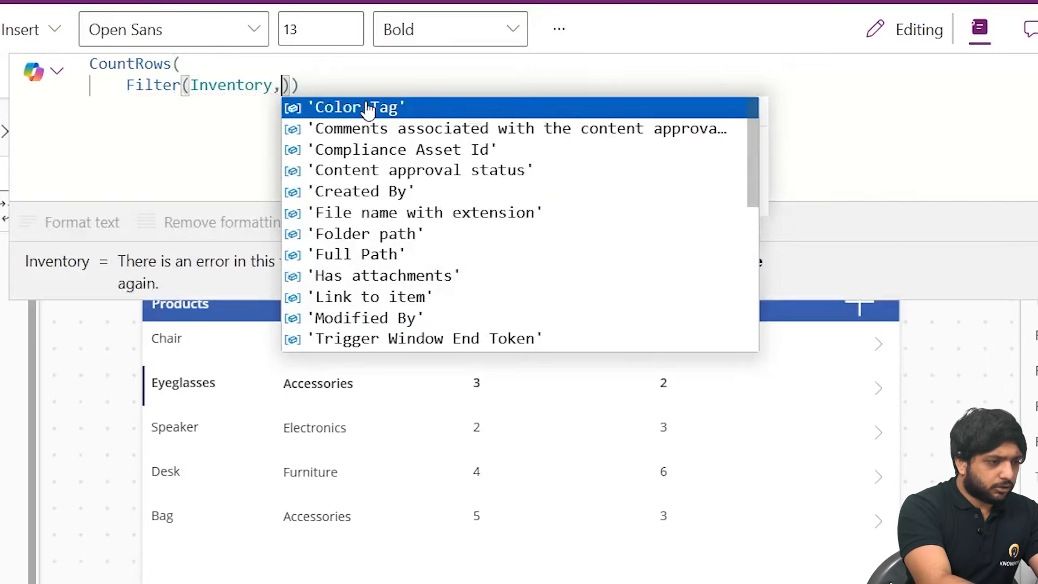
{"action": "left_click", "coordinate": [368, 108]}
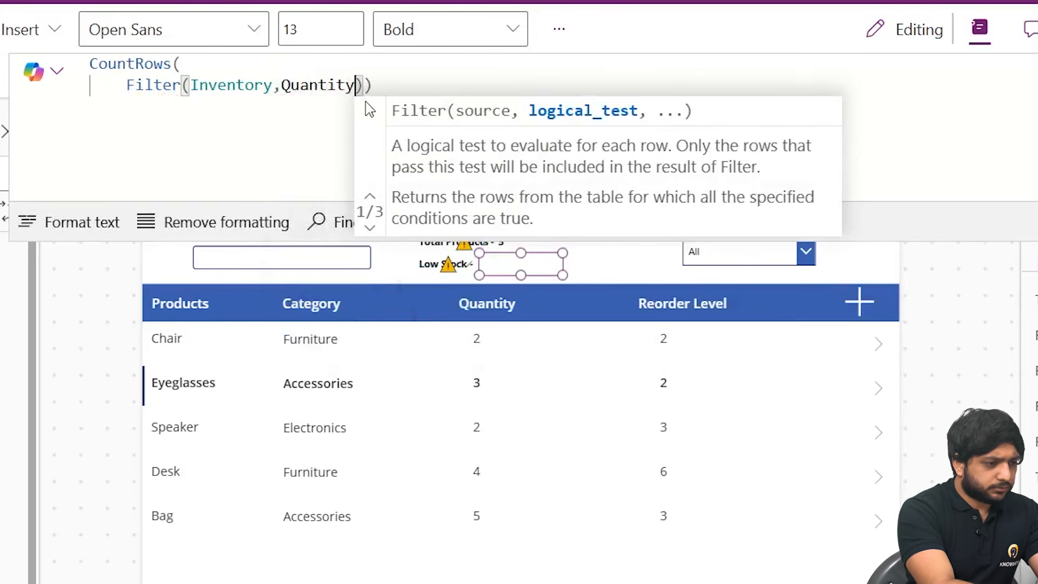
{"action": "type", "text": "<"}
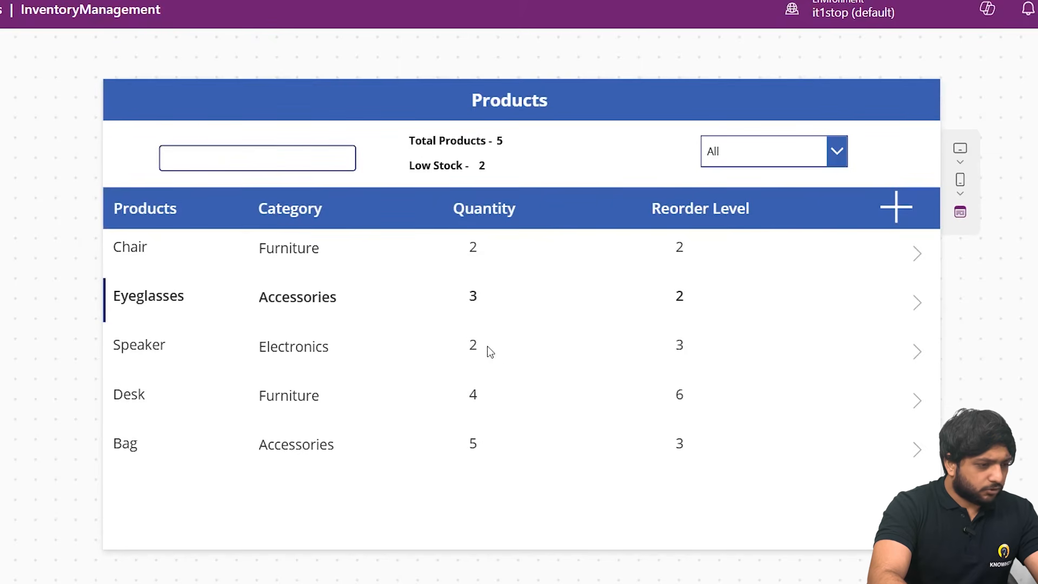
Check the Speaker and Chair quantities in the preview against the Low Stock count, and review the count label's formula
{"action": "left_click", "coordinate": [487, 349]}
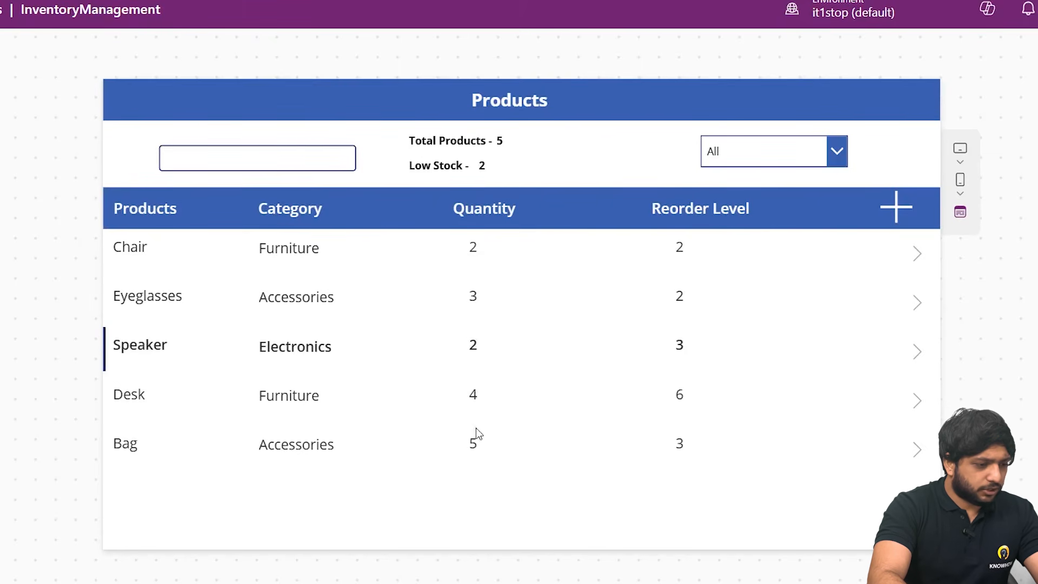
{"action": "left_click", "coordinate": [216, 251]}
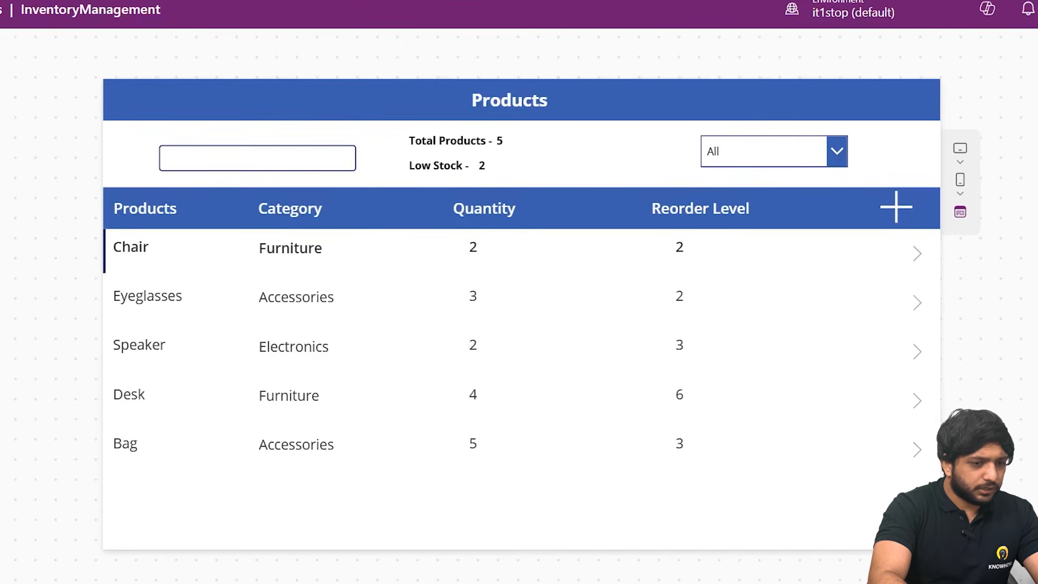
{"action": "key", "text": "Escape"}
{"action": "left_click", "coordinate": [562, 351]}
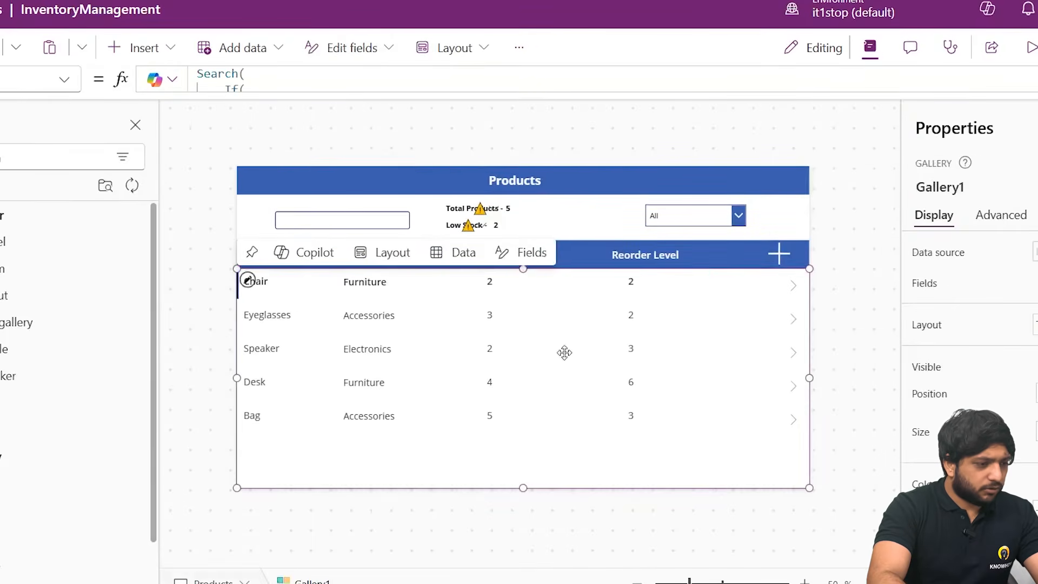
{"action": "left_click", "coordinate": [502, 230]}
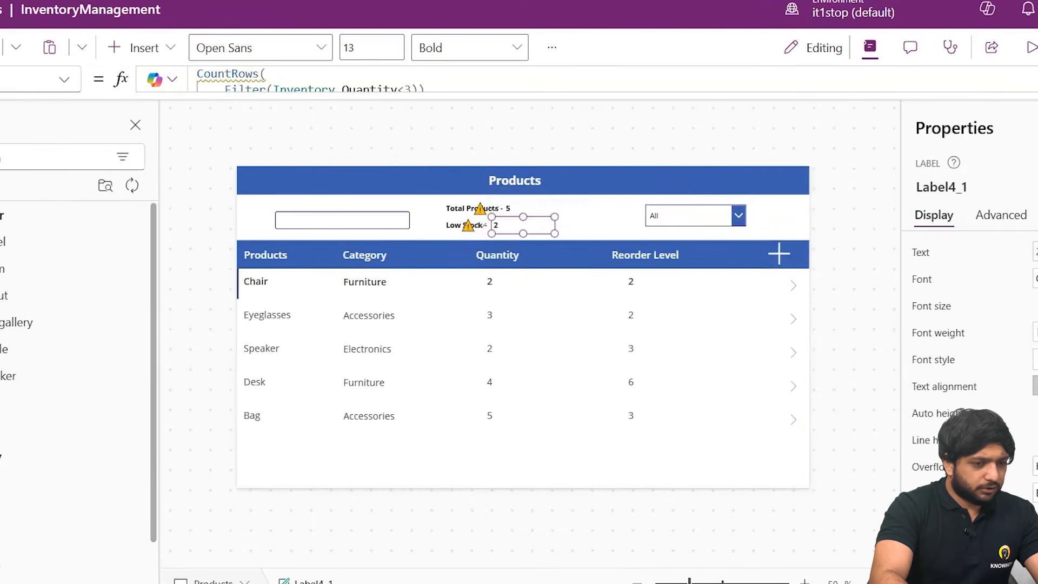
{"action": "left_click", "coordinate": [802, 87]}
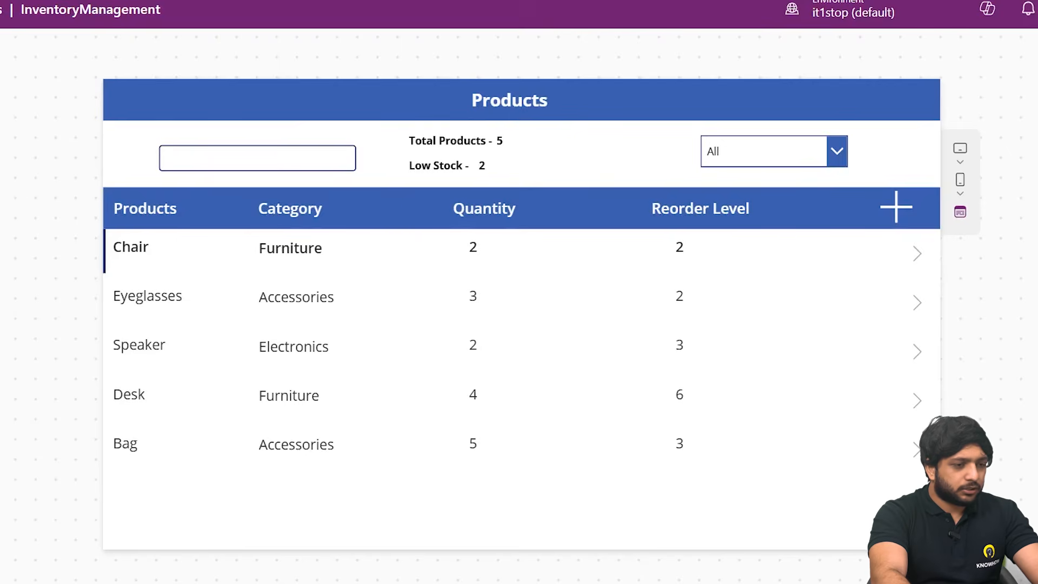
{"action": "left_click", "coordinate": [685, 157]}
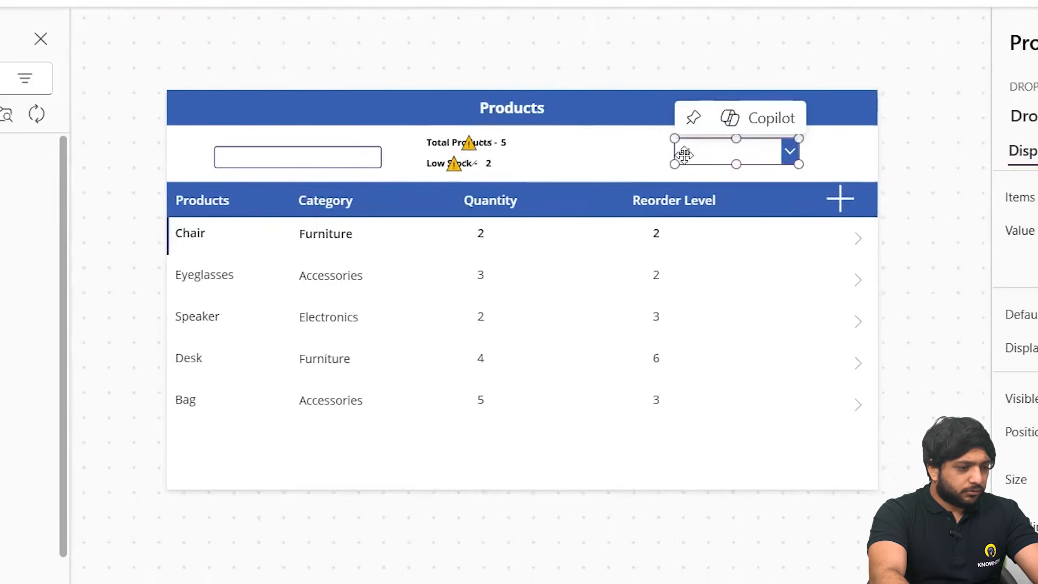
{"action": "left_click", "coordinate": [311, 164]}
{"action": "left_click", "coordinate": [674, 410]}
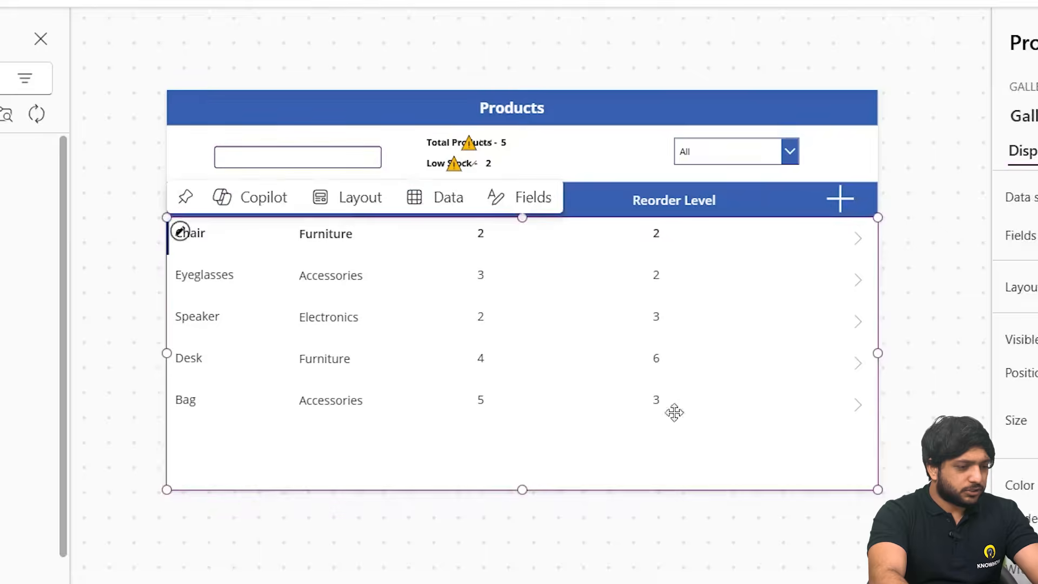
{"action": "left_click", "coordinate": [918, 232]}
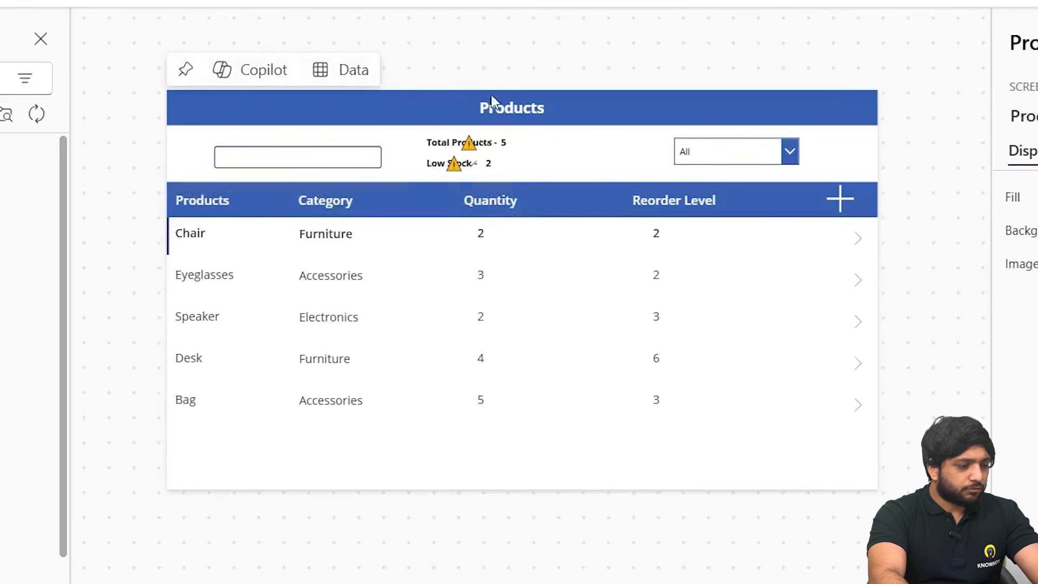
{"action": "left_click", "coordinate": [527, 100]}
{"action": "left_click", "coordinate": [506, 262]}
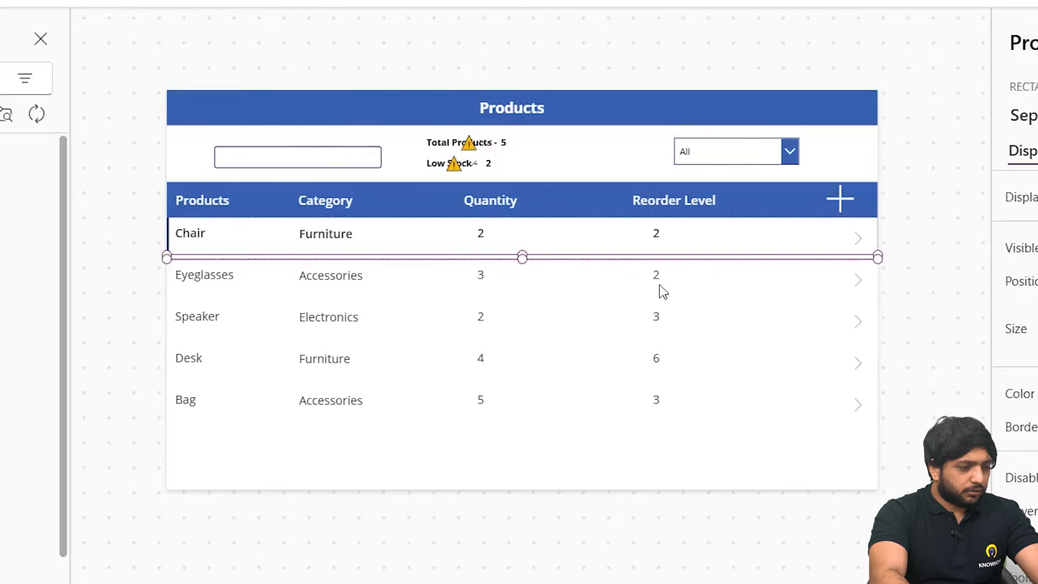
{"action": "left_click", "coordinate": [925, 221]}
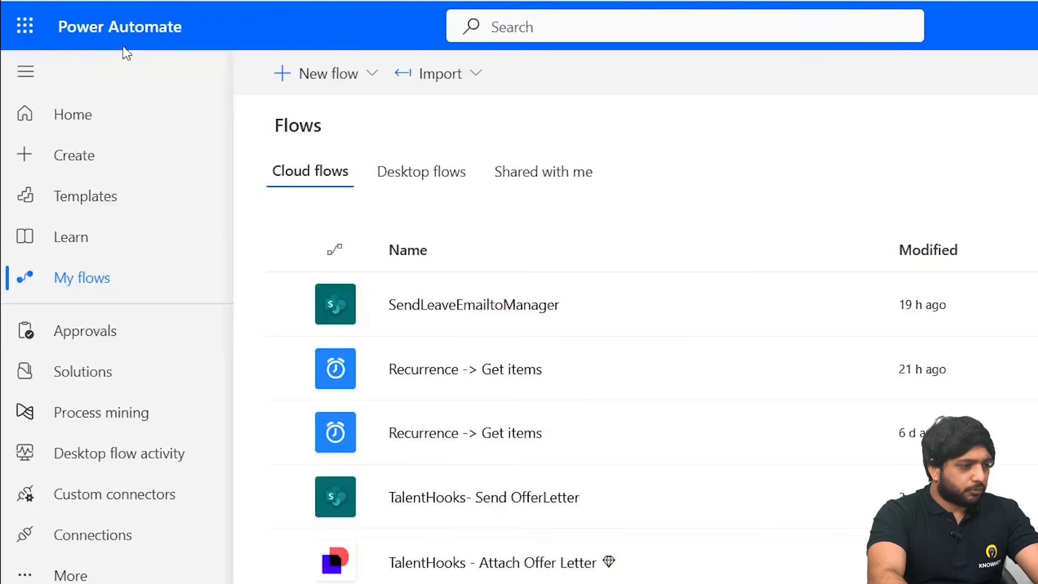
In Power Automate, create an automated cloud flow named Low Stock Notification with the SharePoint trigger "When an item is created or modified"
{"action": "left_click", "coordinate": [337, 86]}
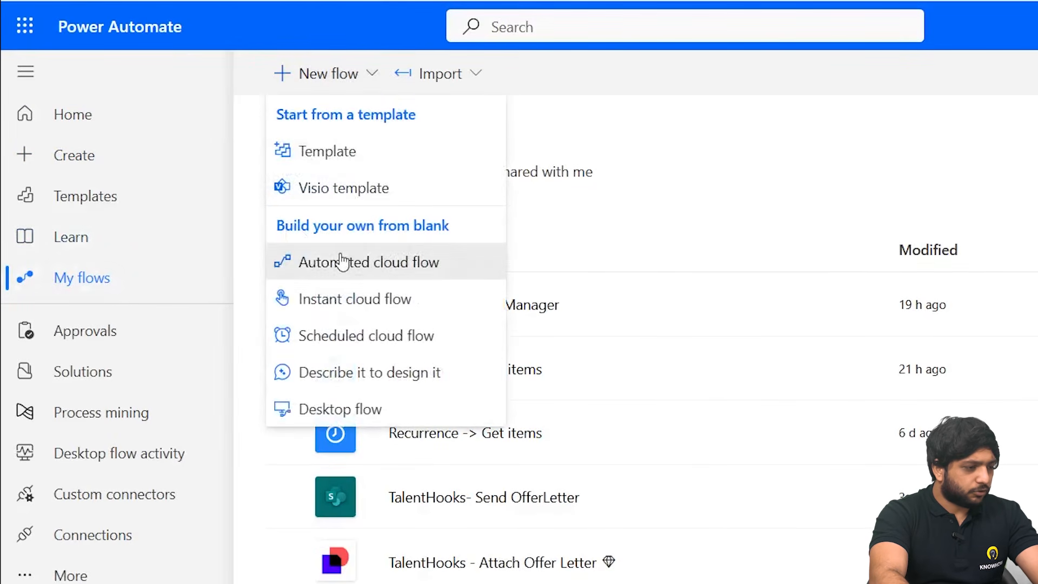
{"action": "left_click", "coordinate": [341, 262]}
{"action": "left_click", "coordinate": [564, 115]}
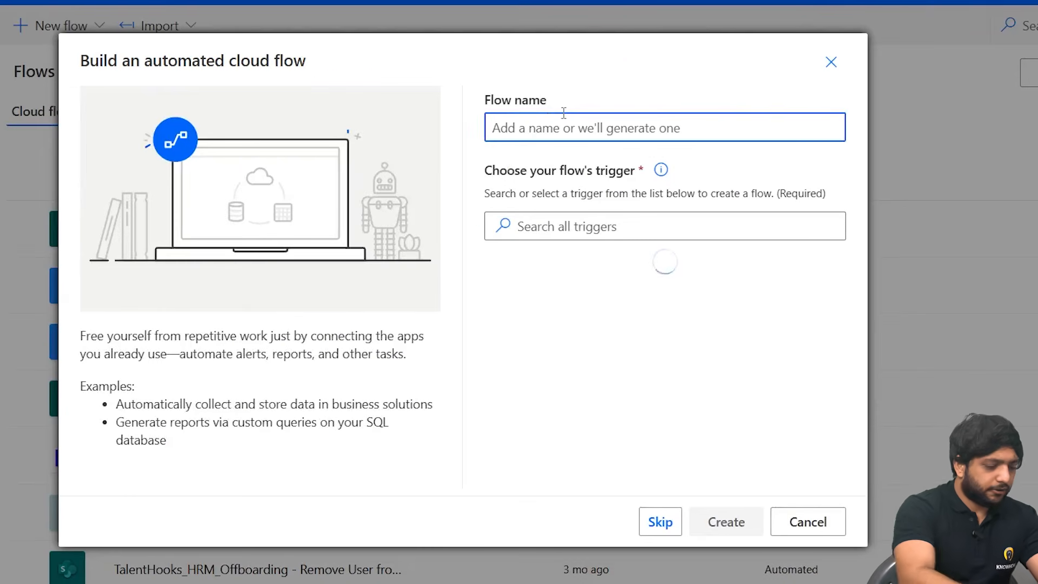
{"action": "type", "text": "Low "}
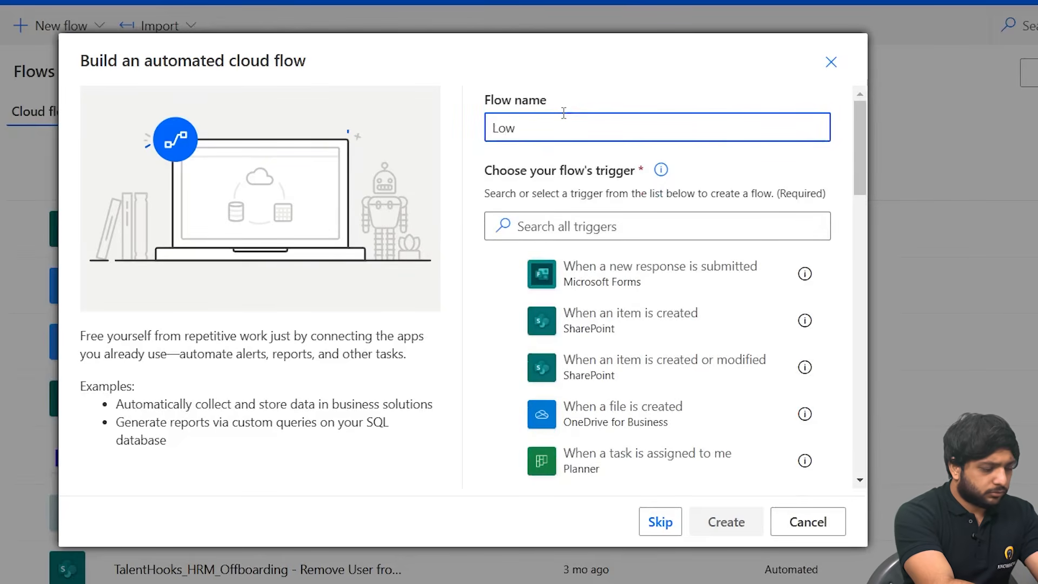
{"action": "type", "text": "Stock Notification"}
{"action": "left_click", "coordinate": [516, 128]}
{"action": "left_click", "coordinate": [594, 233]}
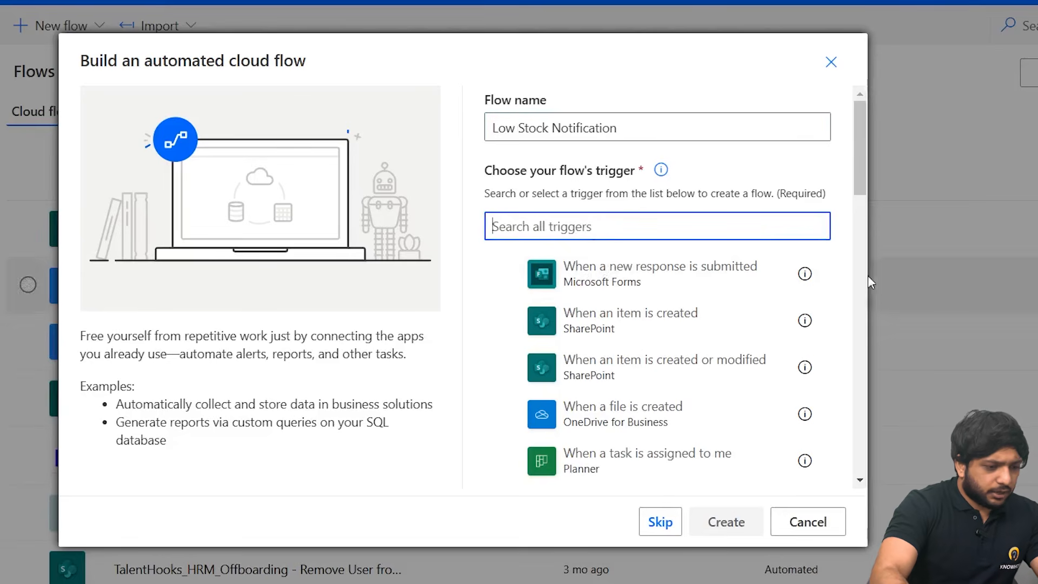
{"action": "left_click", "coordinate": [643, 386]}
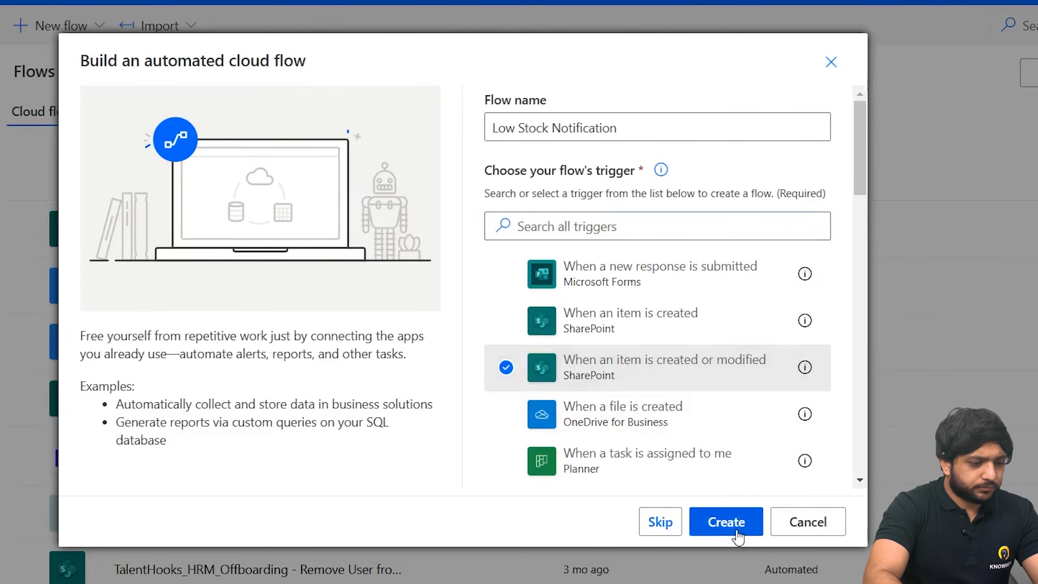
{"action": "left_click", "coordinate": [702, 529]}
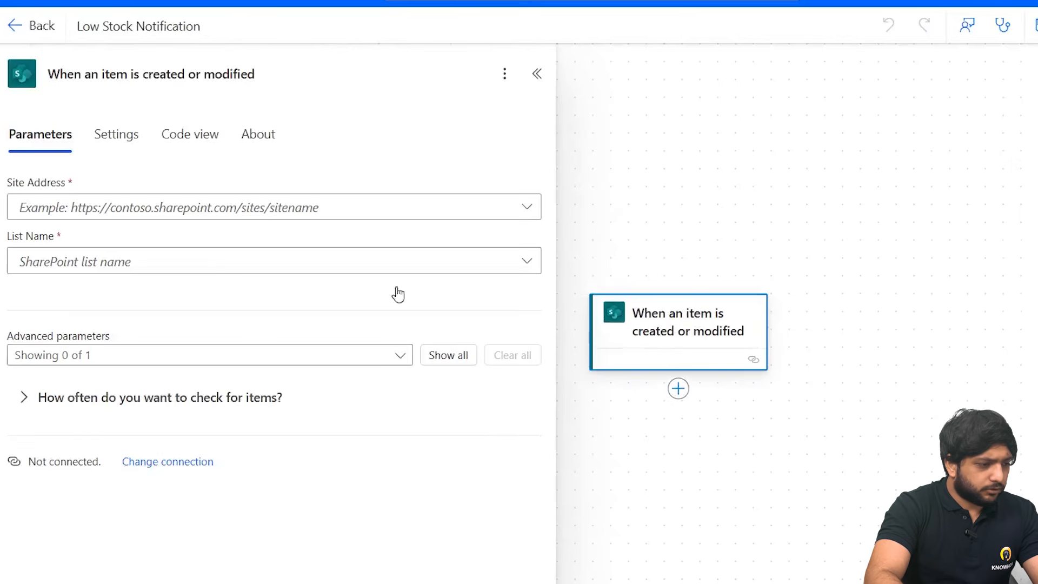
Set the trigger's site address to the talenthooks.co site and choose its SharePoint list in the new designer
{"action": "left_click", "coordinate": [135, 214]}
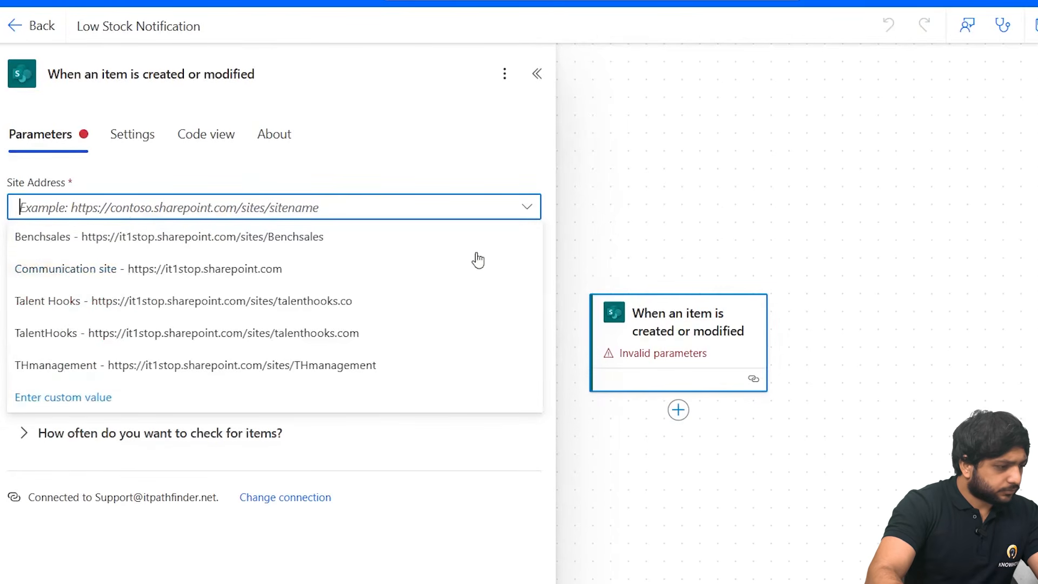
{"action": "left_click", "coordinate": [267, 301]}
{"action": "left_click", "coordinate": [209, 263]}
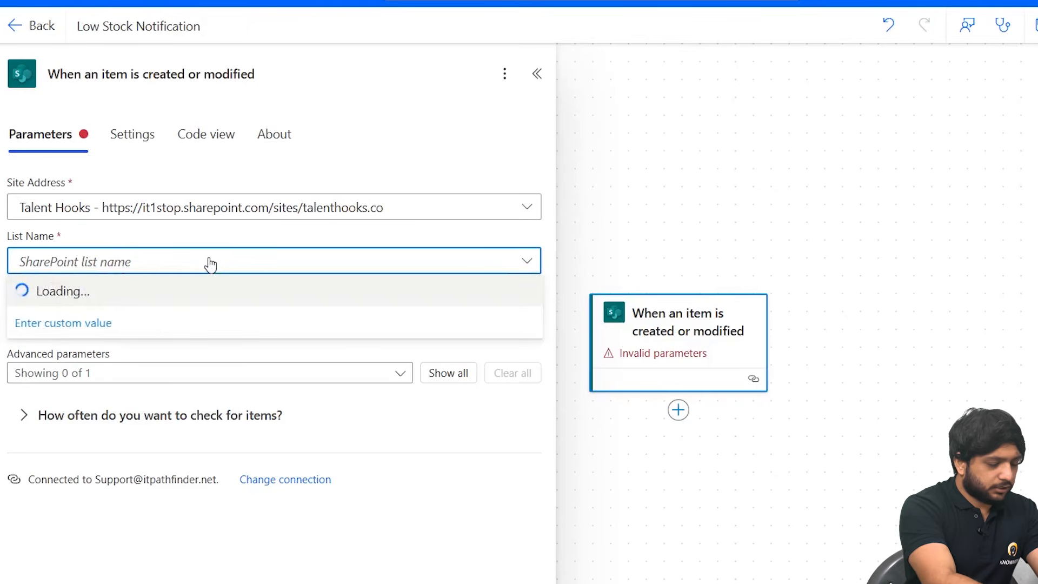
{"action": "type", "text": "Inva"}
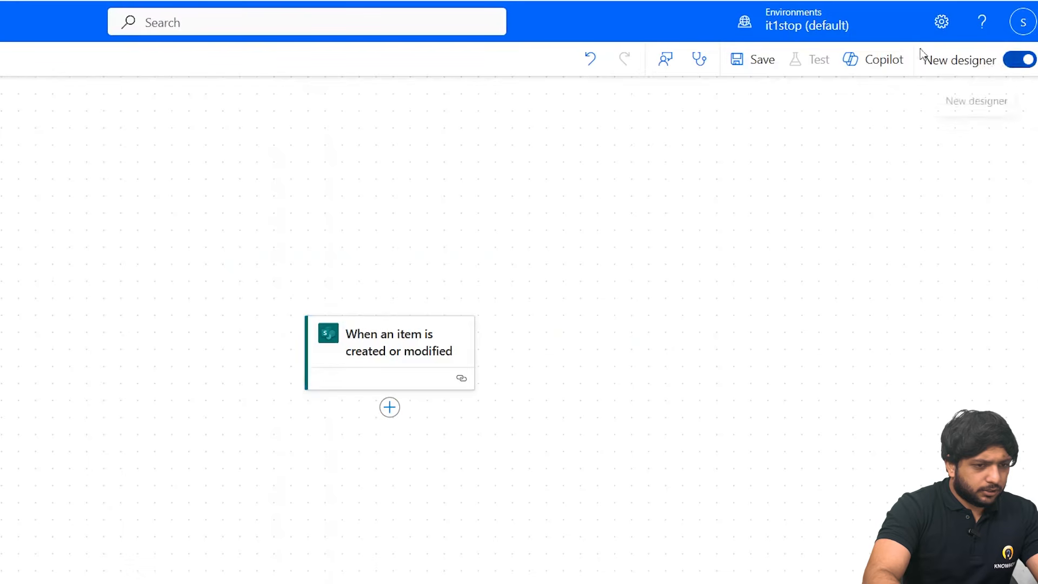
Switch the flow from the new designer to the classic designer without saving
{"action": "left_click", "coordinate": [1006, 64]}
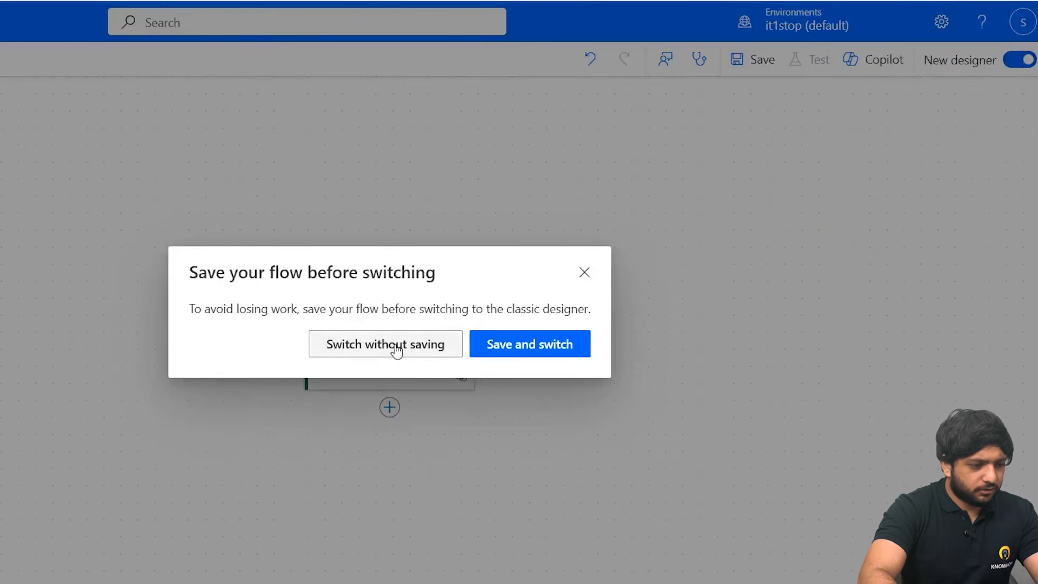
{"action": "left_click", "coordinate": [481, 354]}
{"action": "left_click", "coordinate": [417, 357]}
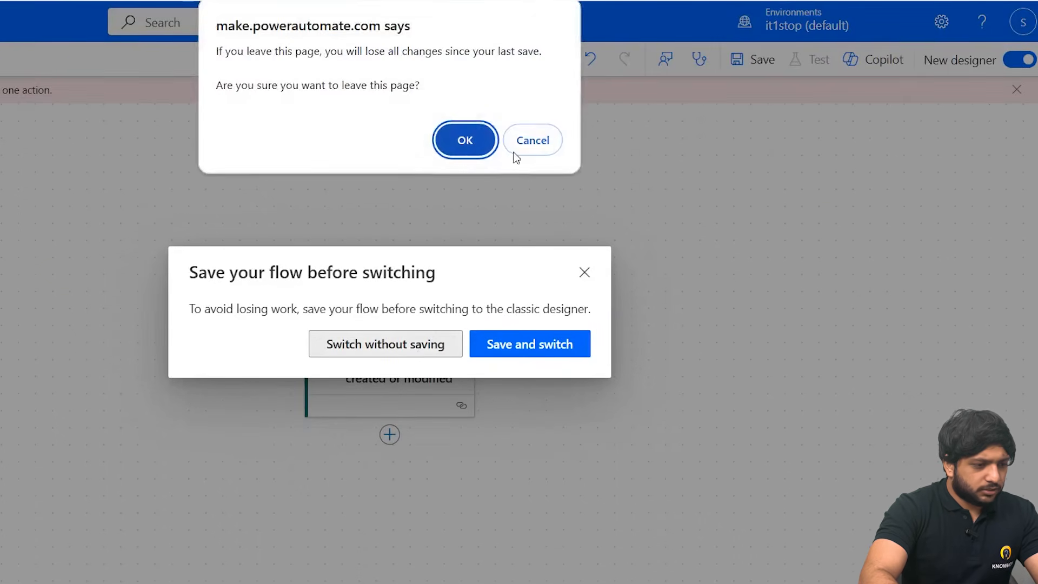
{"action": "left_click", "coordinate": [455, 153]}
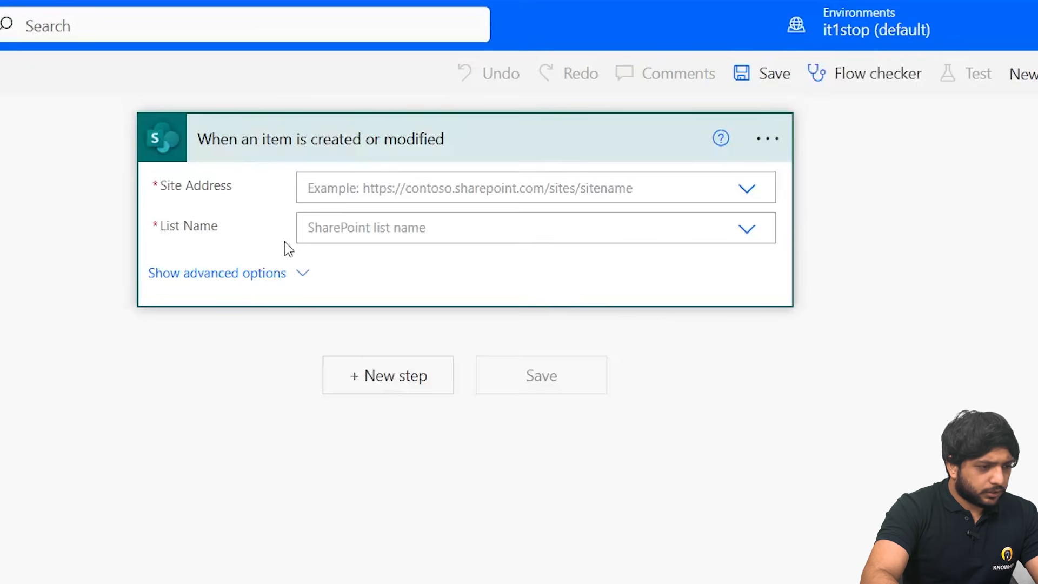
Set the trigger's site address to the Talent Hooks site (talenthooks.co) and its list name to Inventory
{"action": "left_click", "coordinate": [233, 273]}
{"action": "left_click", "coordinate": [364, 192]}
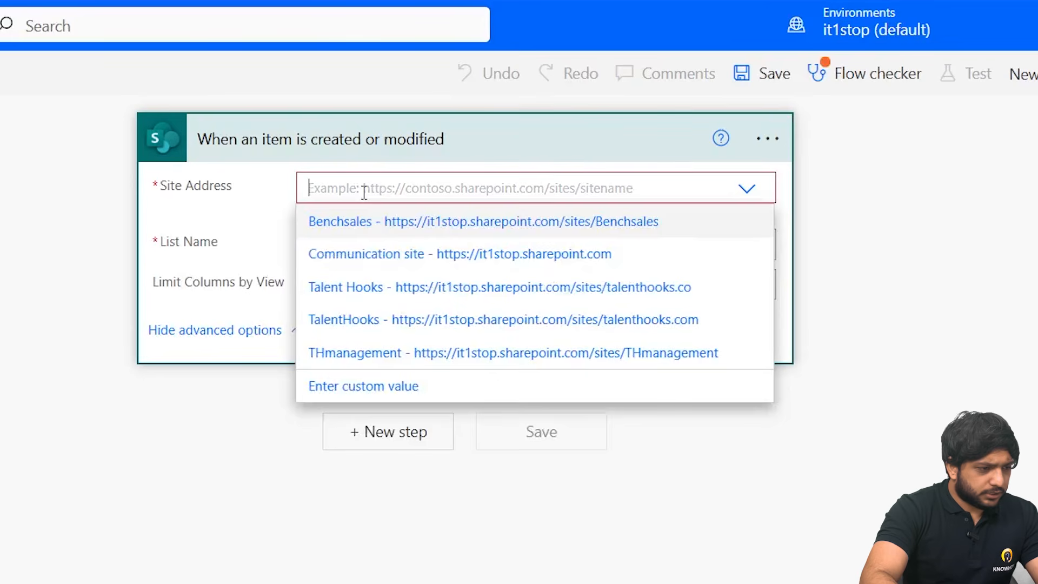
{"action": "left_click", "coordinate": [361, 297]}
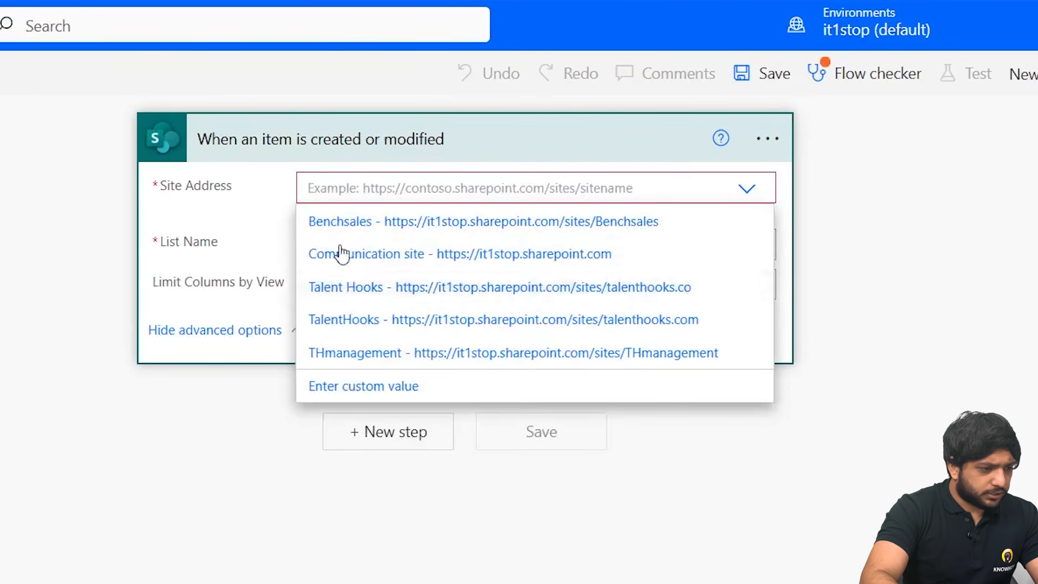
{"action": "left_click", "coordinate": [348, 231]}
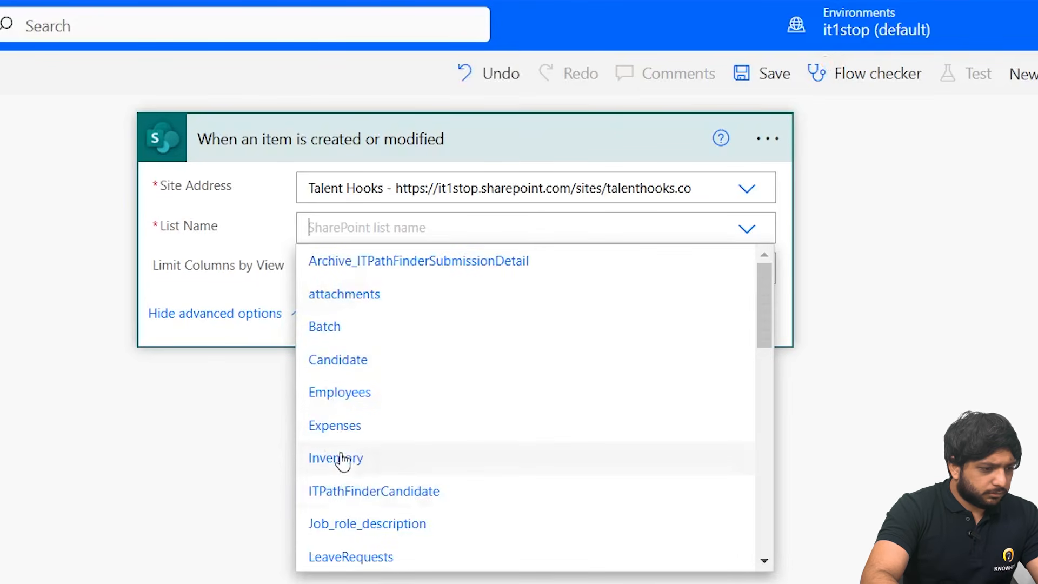
{"action": "left_click", "coordinate": [341, 457]}
{"action": "left_click", "coordinate": [362, 279]}
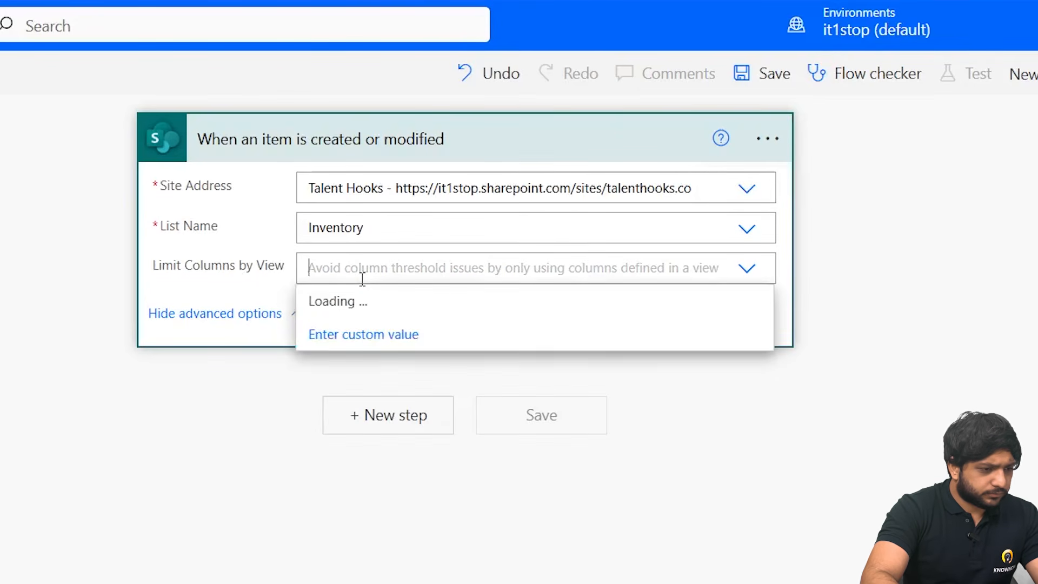
{"action": "left_click", "coordinate": [792, 420]}
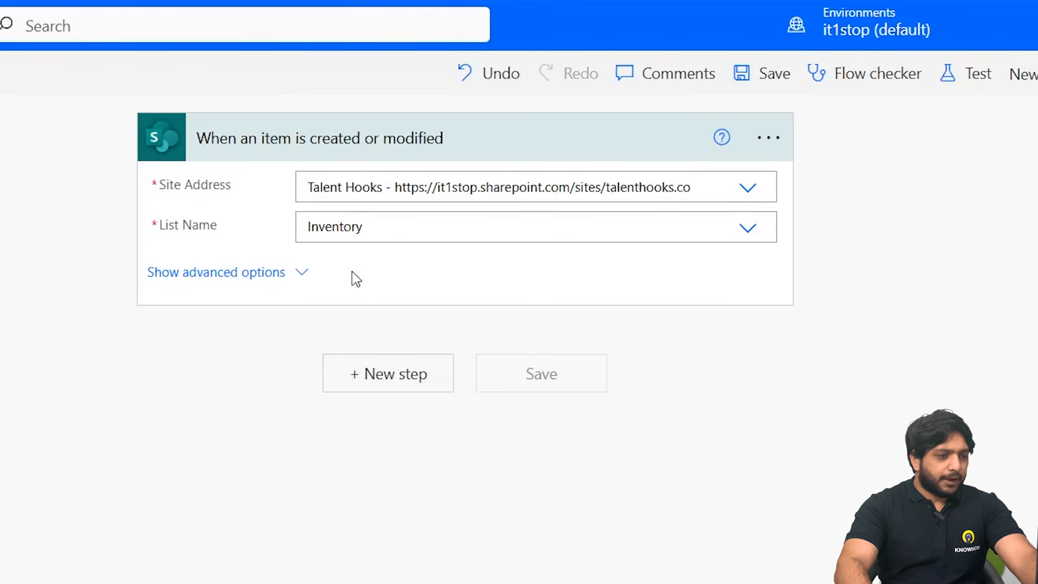
Add a Condition control as a new step after the SharePoint trigger
{"action": "left_click", "coordinate": [365, 387]}
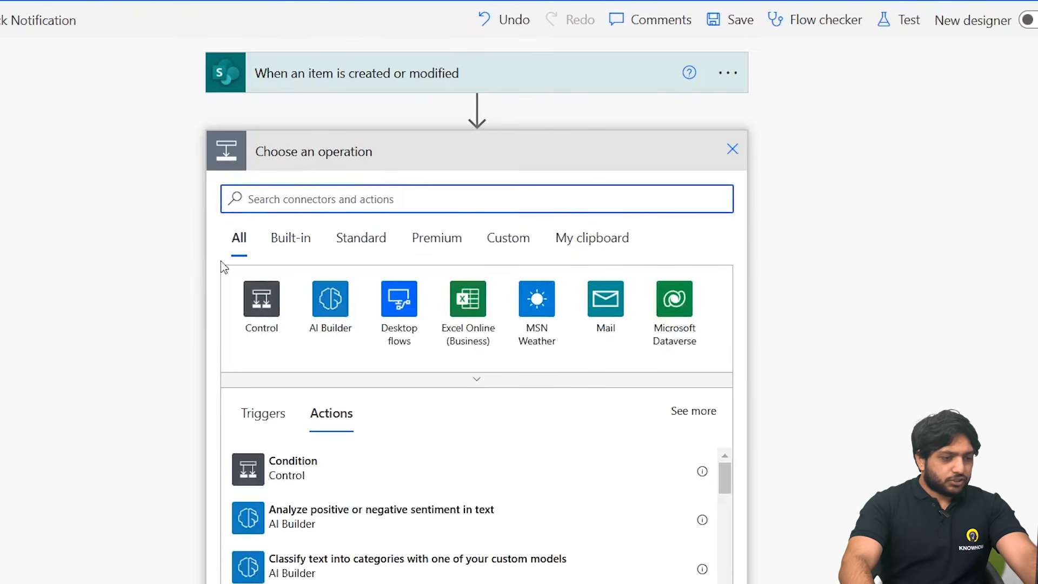
{"action": "left_click", "coordinate": [255, 318]}
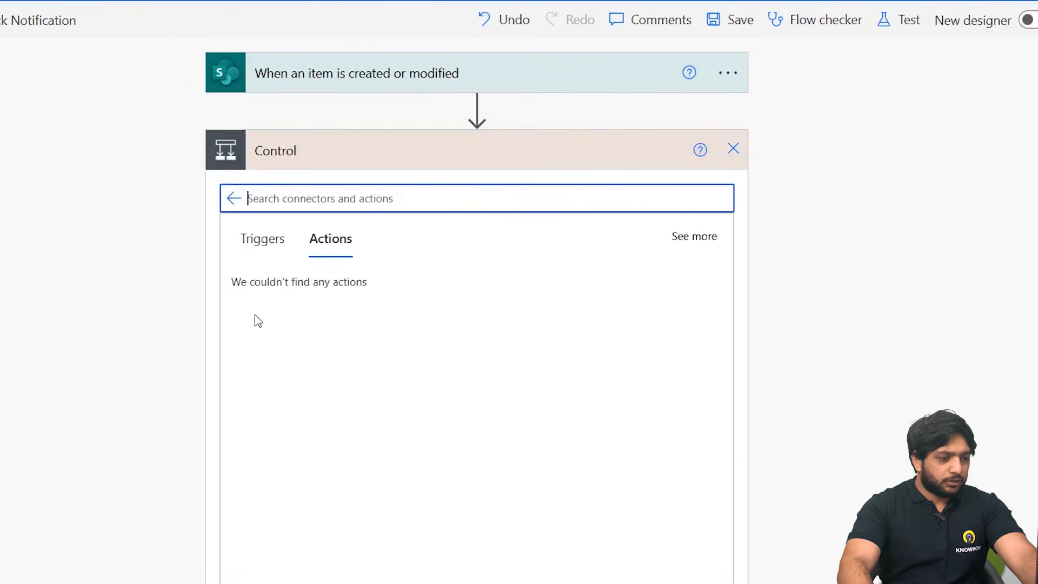
{"action": "left_click", "coordinate": [281, 297]}
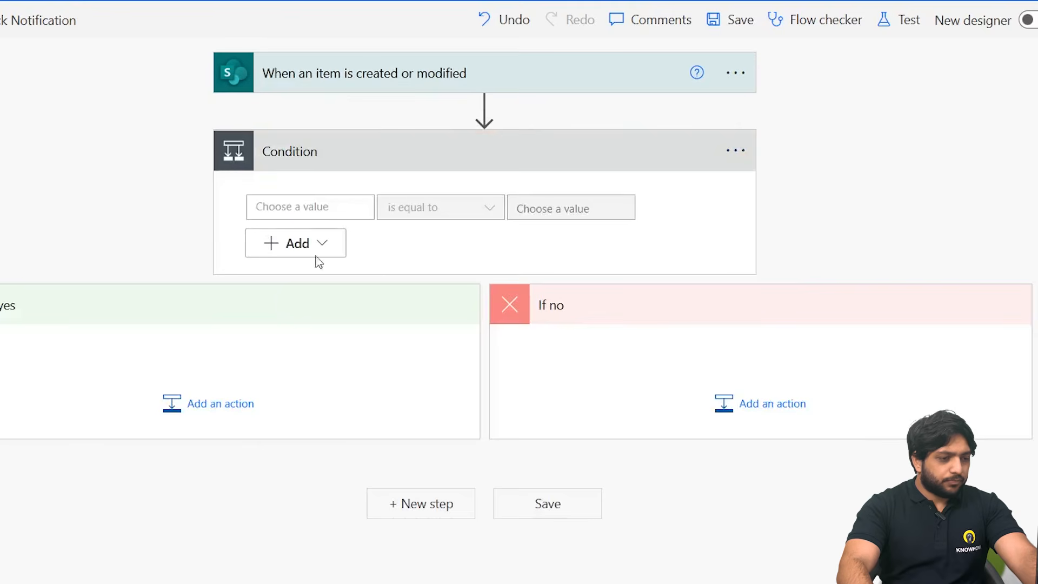
Set the condition to check whether Quantity is less than ReorderLevel, using the trigger's dynamic content for both values
{"action": "left_click", "coordinate": [333, 210]}
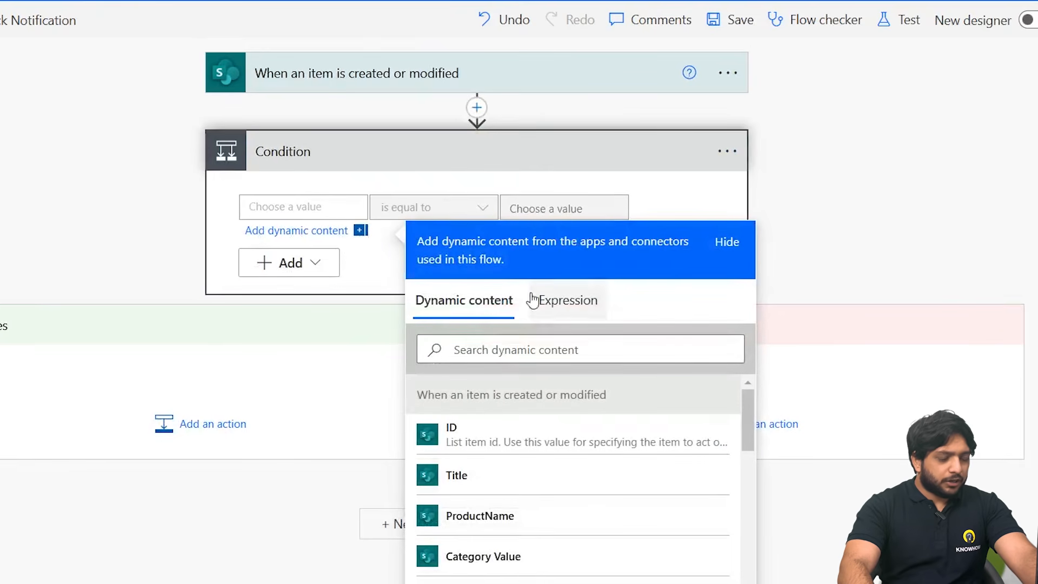
{"action": "scroll", "coordinate": [799, 276], "scroll_direction": "down", "scroll_amount": 2}
{"action": "type", "text": "Qua"}
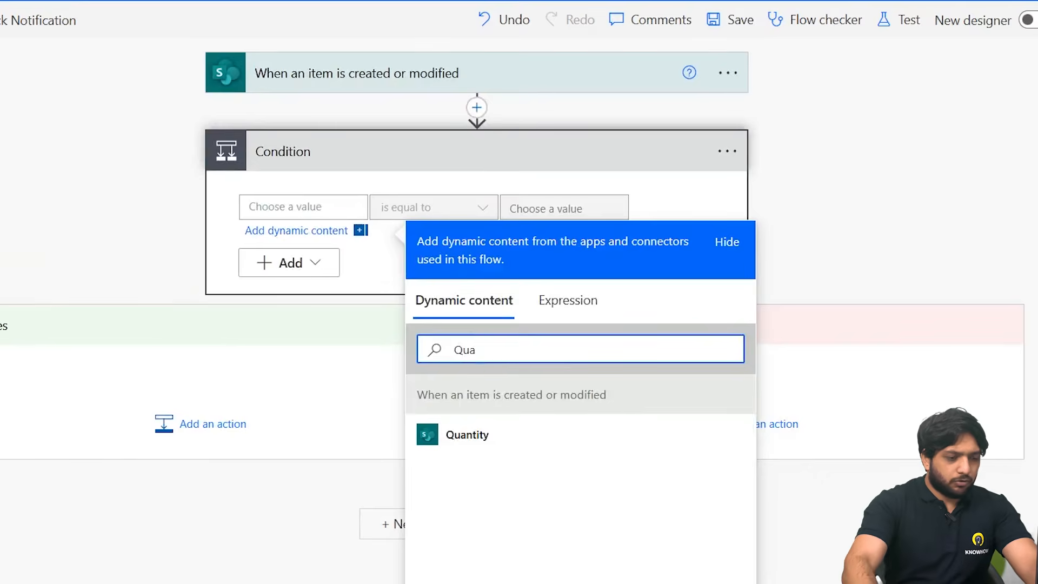
{"action": "left_click", "coordinate": [566, 444]}
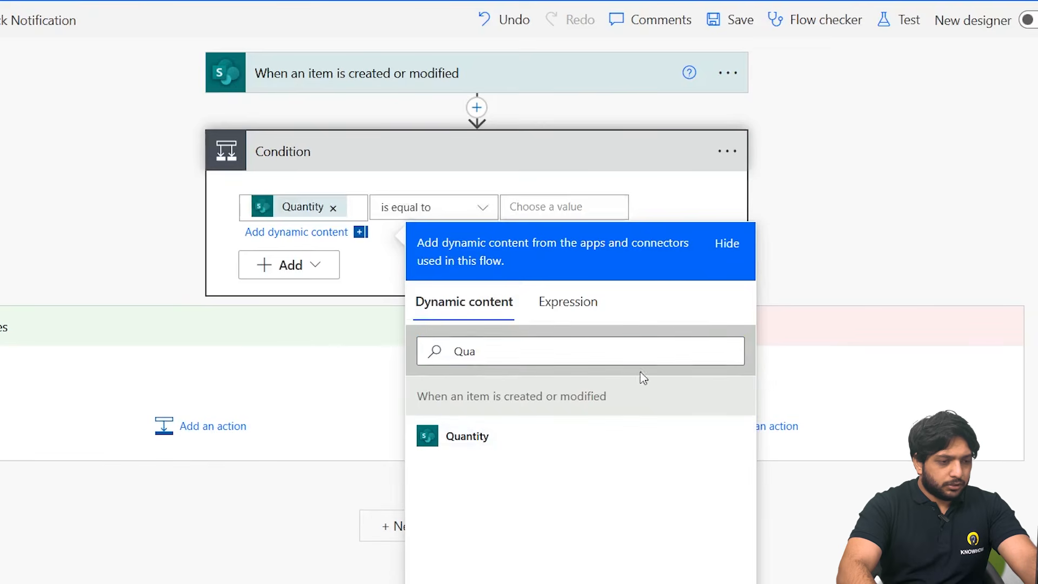
{"action": "left_click", "coordinate": [246, 178]}
{"action": "left_click", "coordinate": [451, 210]}
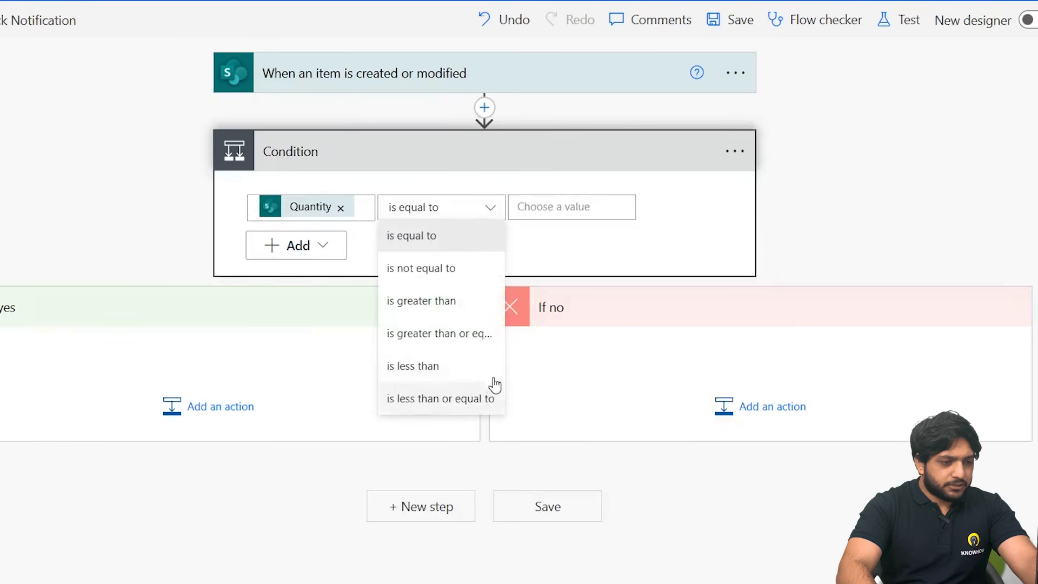
{"action": "left_click", "coordinate": [442, 367]}
{"action": "left_click", "coordinate": [552, 208]}
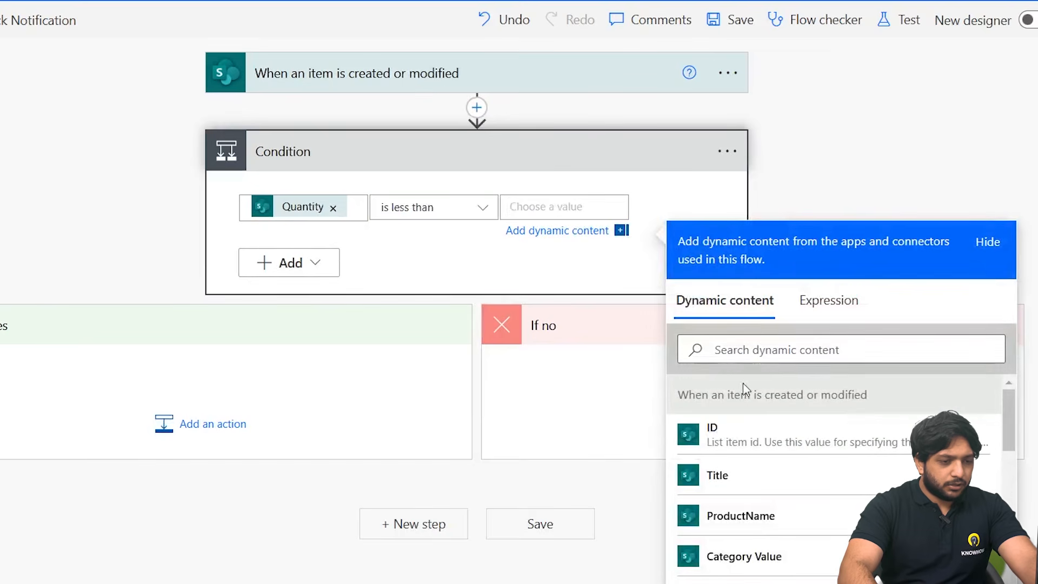
{"action": "left_click", "coordinate": [726, 349]}
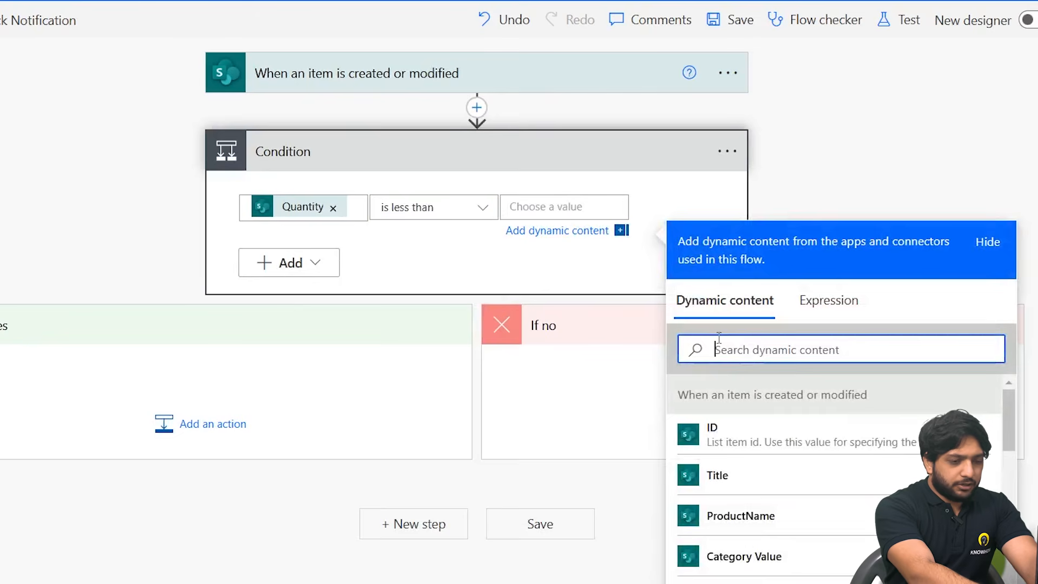
{"action": "type", "text": "Reo"}
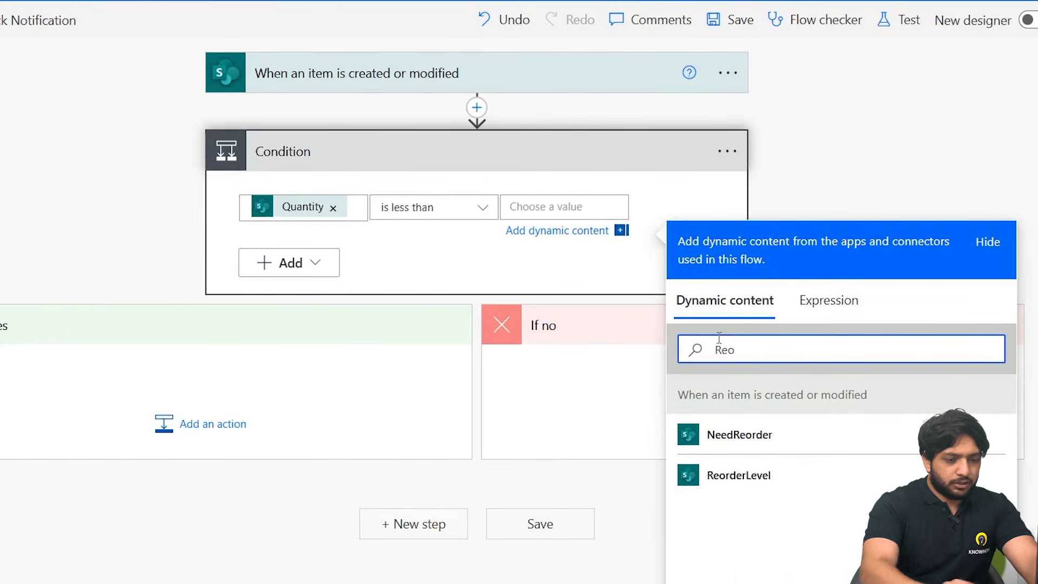
{"action": "left_click", "coordinate": [751, 474]}
Add the Office 365 Outlook action Send an email (V2) to the If yes branch and enter the recipient's name
{"action": "left_click", "coordinate": [219, 428]}
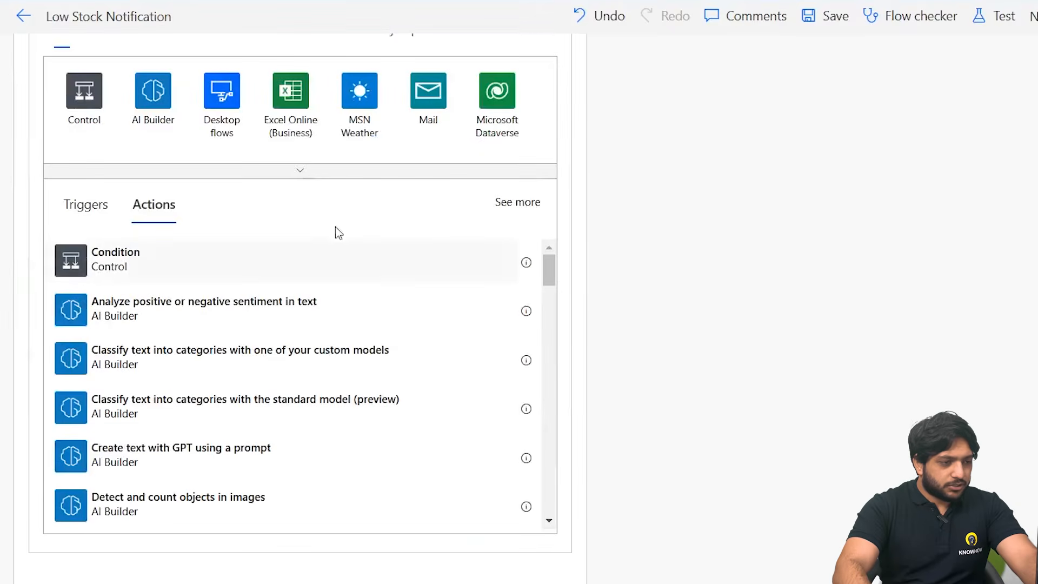
{"action": "scroll", "coordinate": [338, 232], "scroll_direction": "up", "scroll_amount": 3}
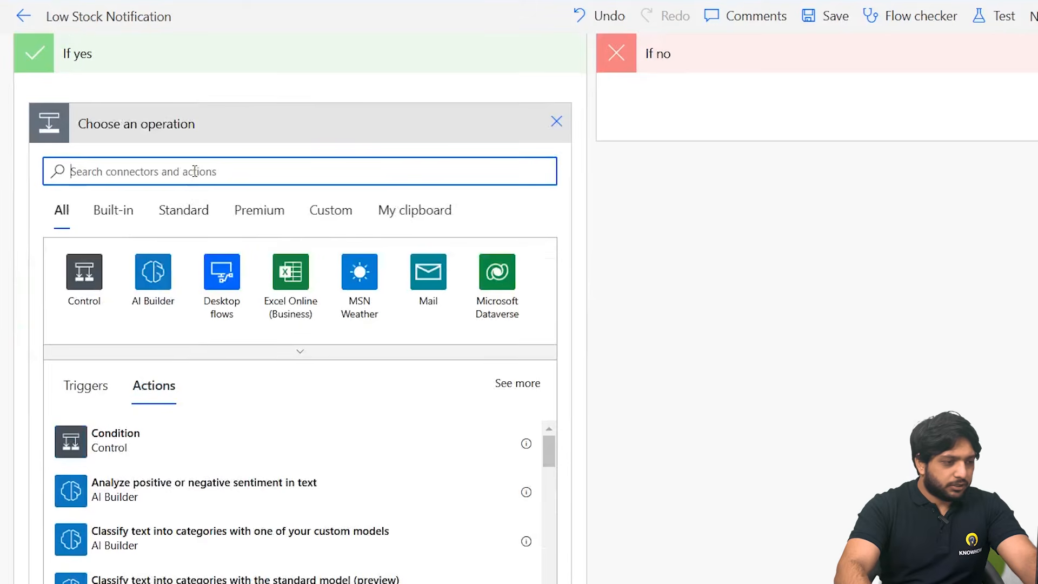
{"action": "type", "text": "se"}
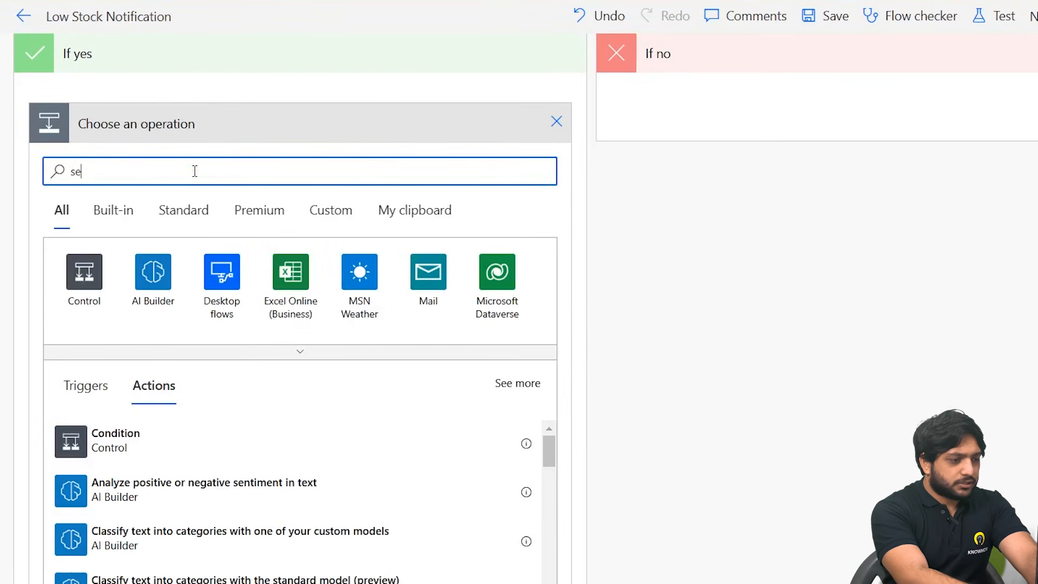
{"action": "type", "text": "nd an email V2"}
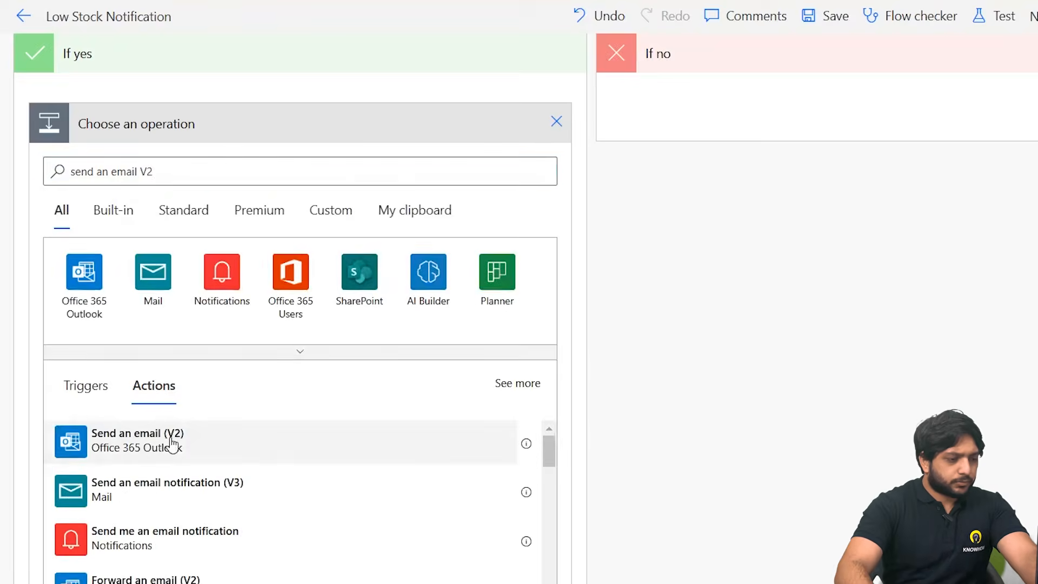
{"action": "left_click", "coordinate": [169, 442]}
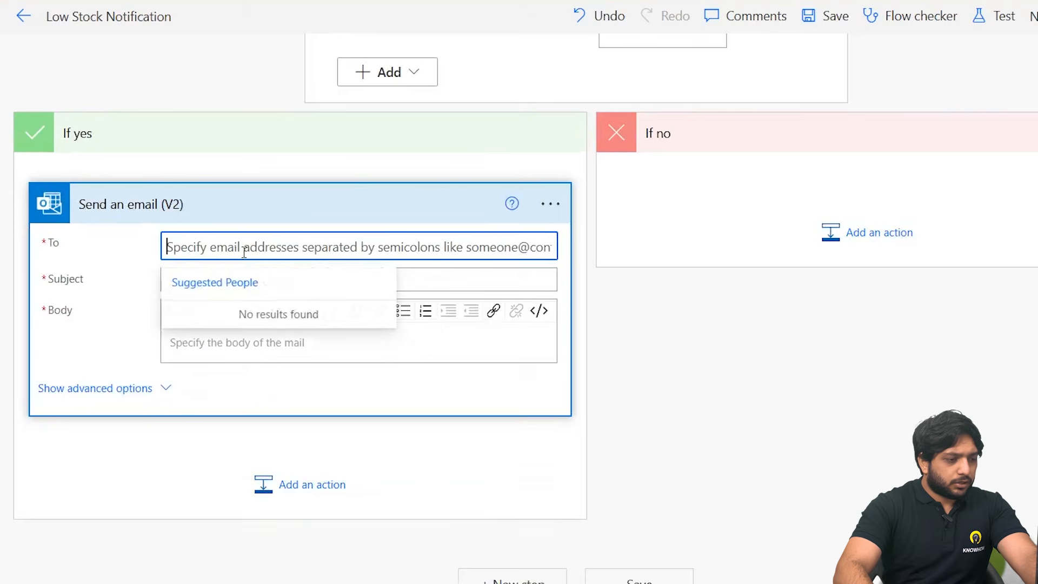
{"action": "type", "text": "gourav"}
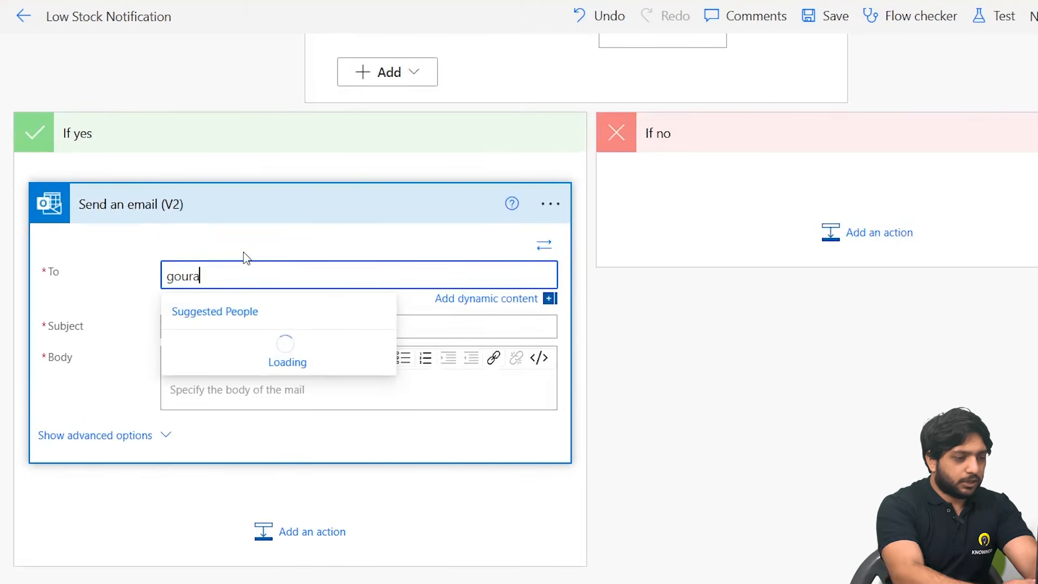
{"action": "left_click", "coordinate": [255, 327]}
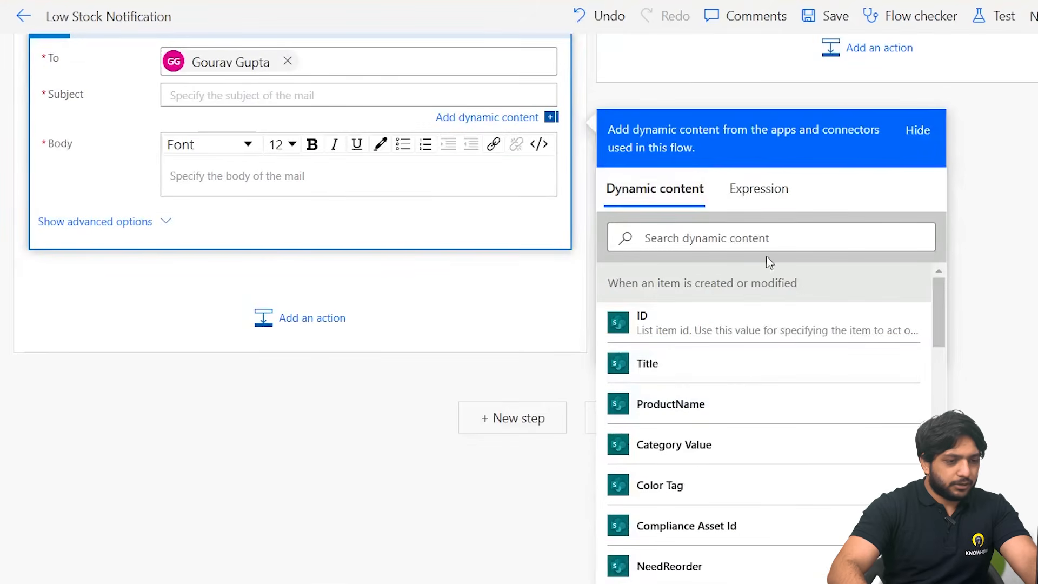
Set the email subject to "Low Quantity stock of" followed by the ProductName dynamic value
{"action": "left_click", "coordinate": [699, 228]}
{"action": "type", "text": "Produ"}
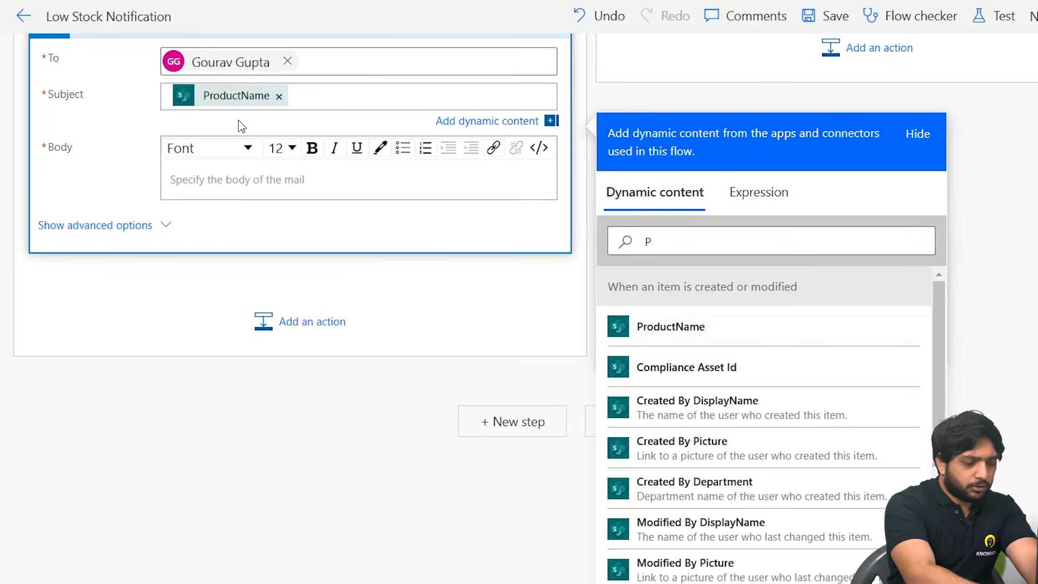
{"action": "type", "text": "Low Q"}
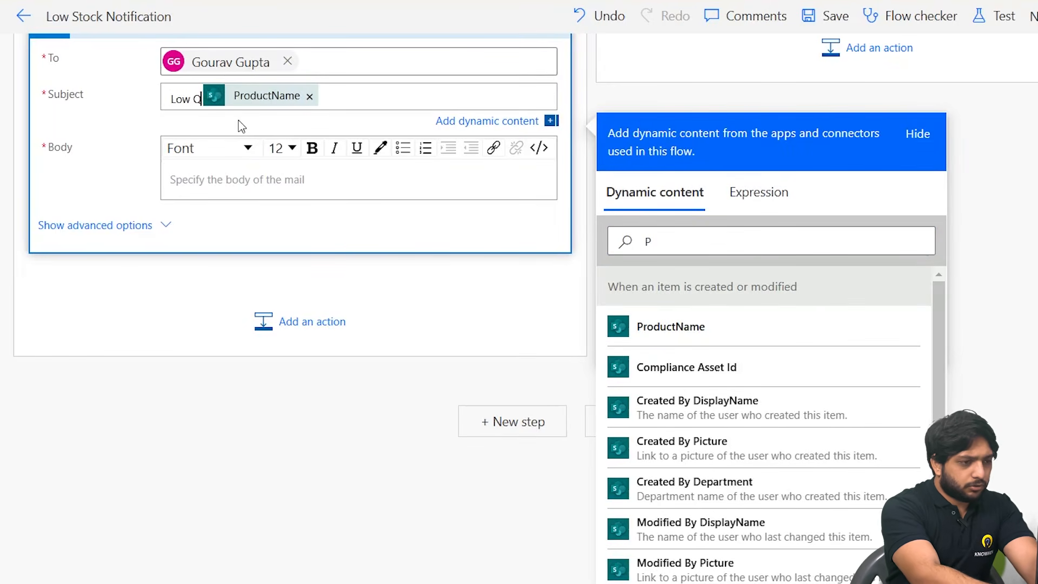
{"action": "type", "text": "uantity"}
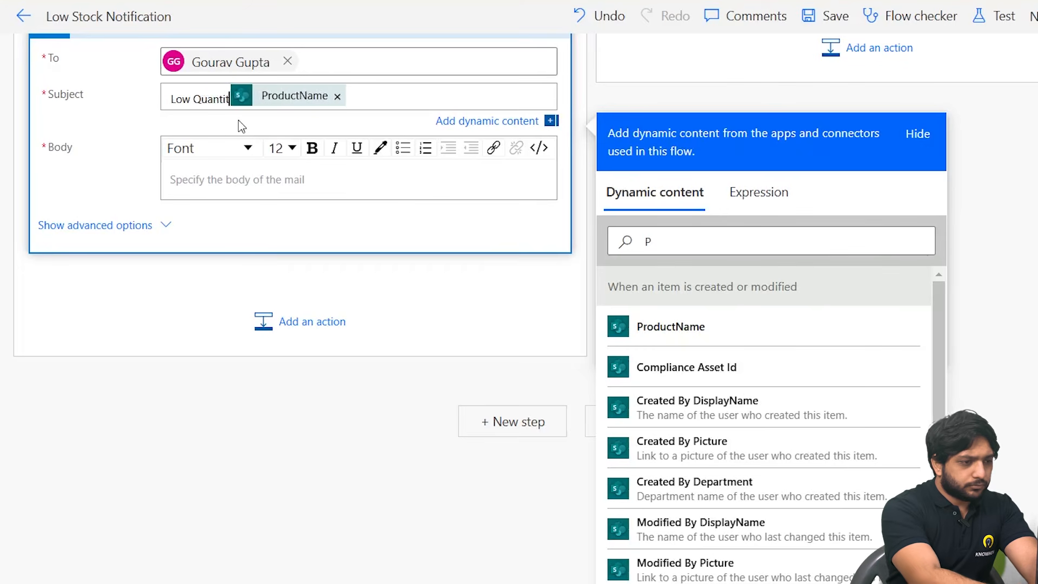
{"action": "type", "text": " stock o"}
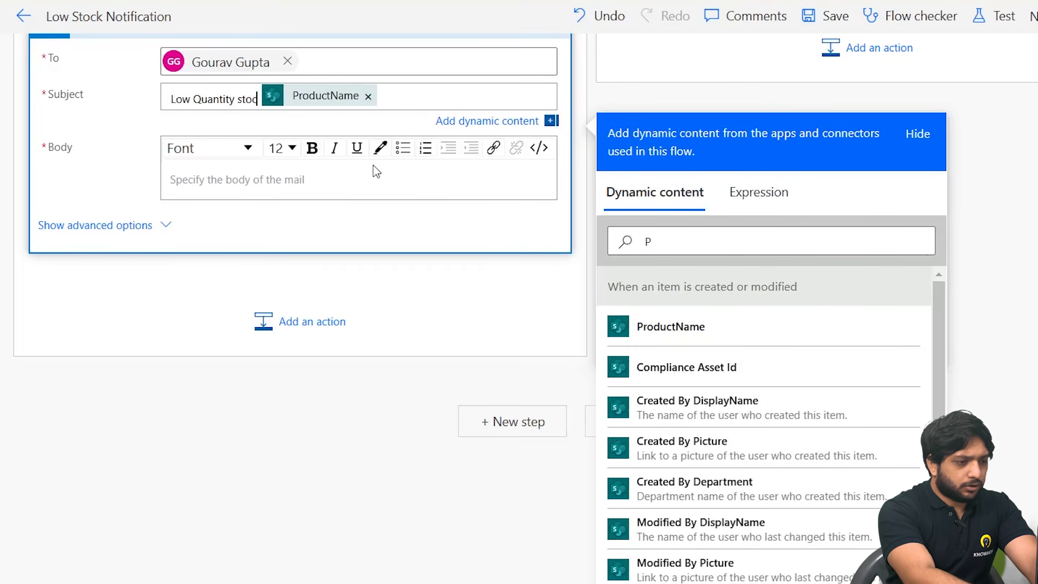
{"action": "type", "text": "f"}
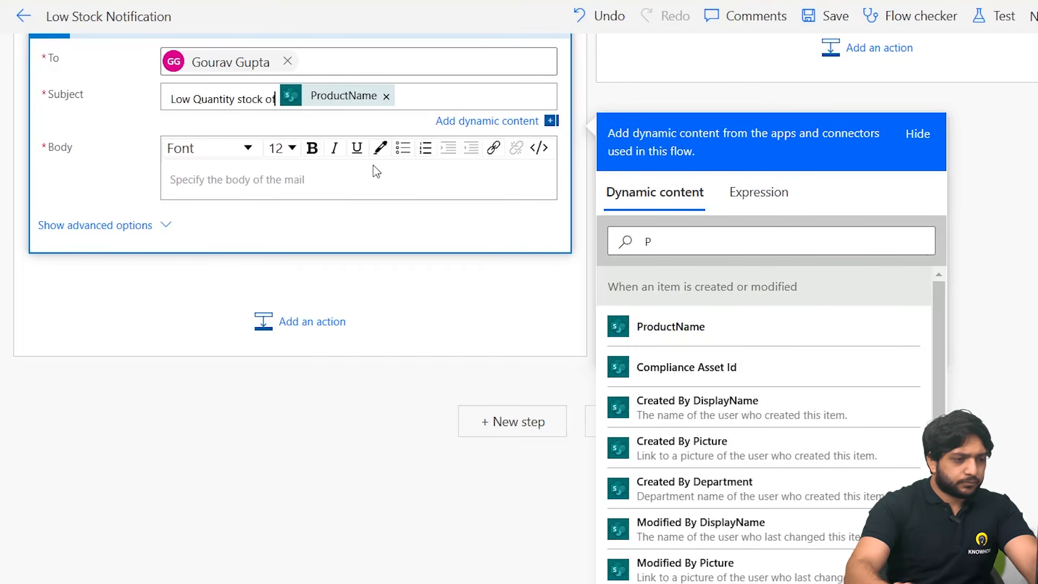
Write the email body "The product [ProductName] of category [Category Value] has quanity below than reorder level" with both bracketed dynamic values
{"action": "left_click", "coordinate": [253, 170]}
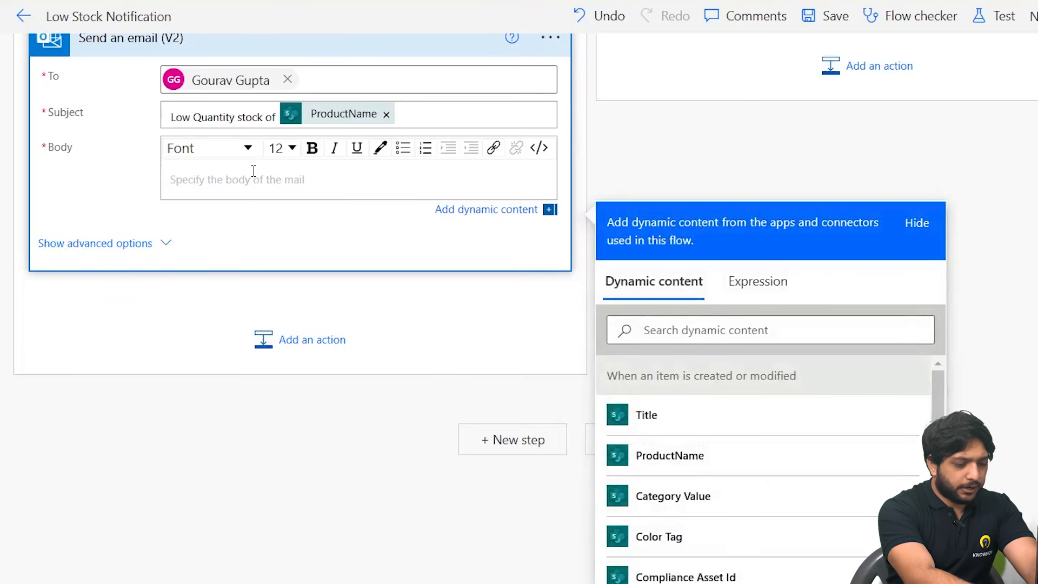
{"action": "type", "text": "The product"}
{"action": "left_click", "coordinate": [661, 458]}
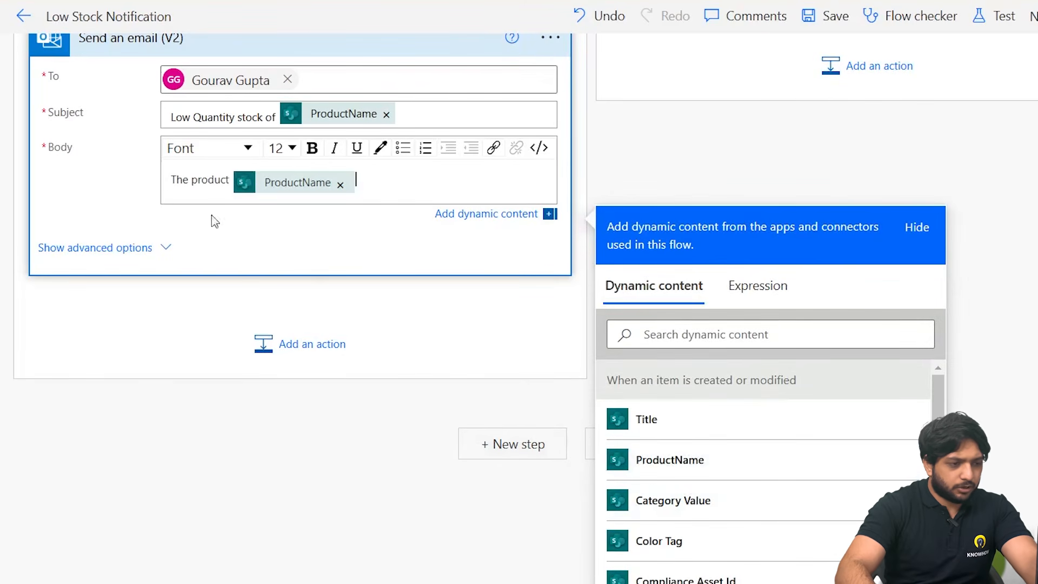
{"action": "type", "text": "of category"}
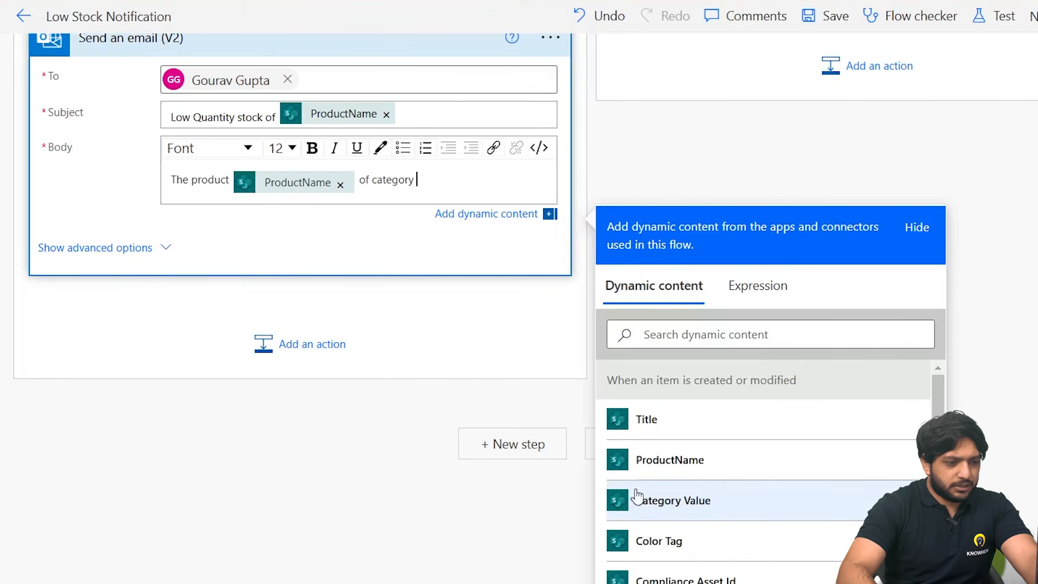
{"action": "left_click", "coordinate": [637, 497]}
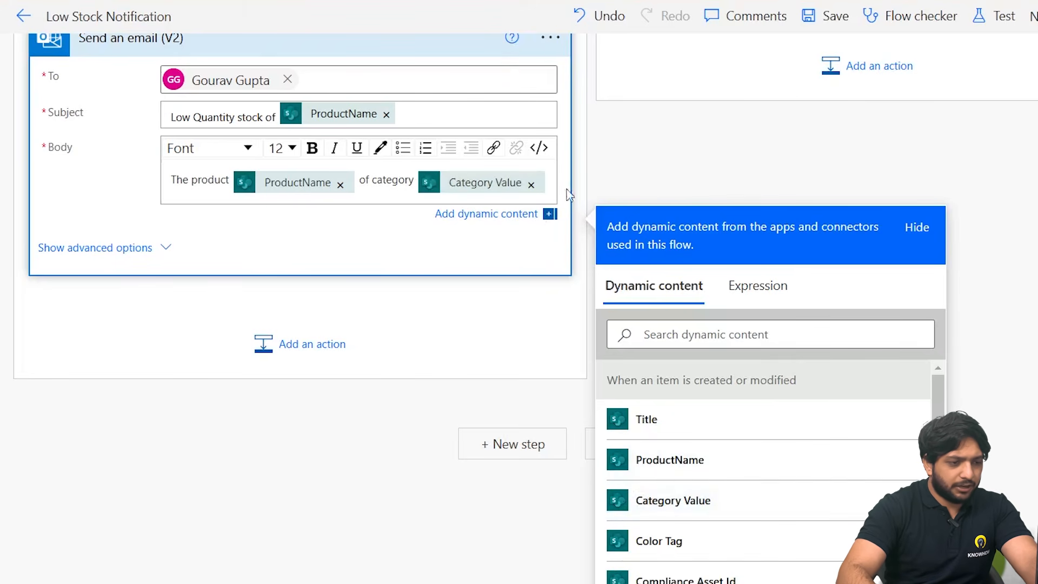
{"action": "key", "text": "Return"}
{"action": "type", "text": "has"}
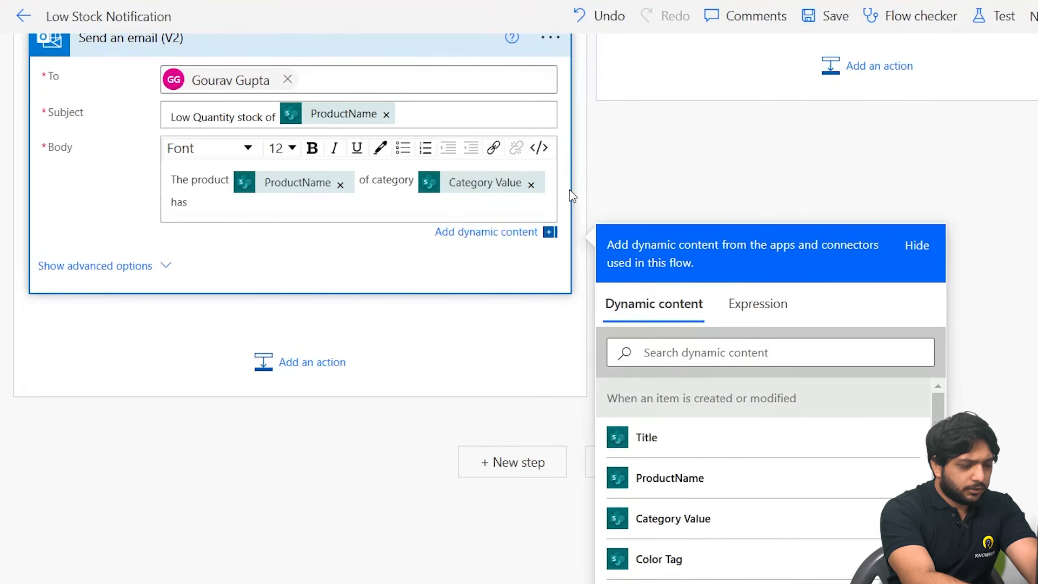
{"action": "type", "text": " quanity below"}
{"action": "type", "text": " thab"}
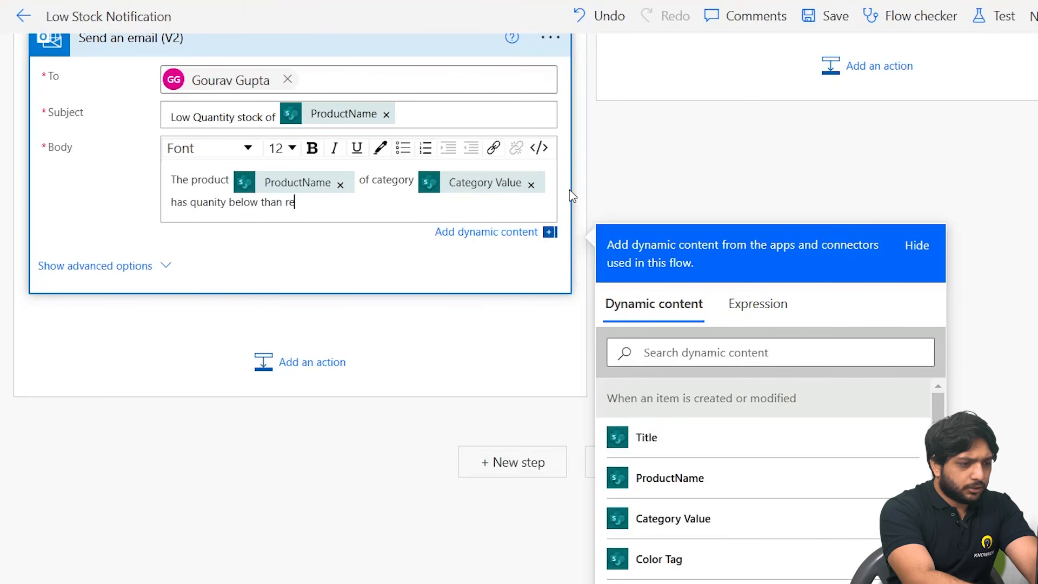
{"action": "type", "text": "level"}
Insert the Quantity dynamic value after "has quanity" and the ReorderLevel dynamic value after "reorder level" in the email body
{"action": "left_click", "coordinate": [228, 202]}
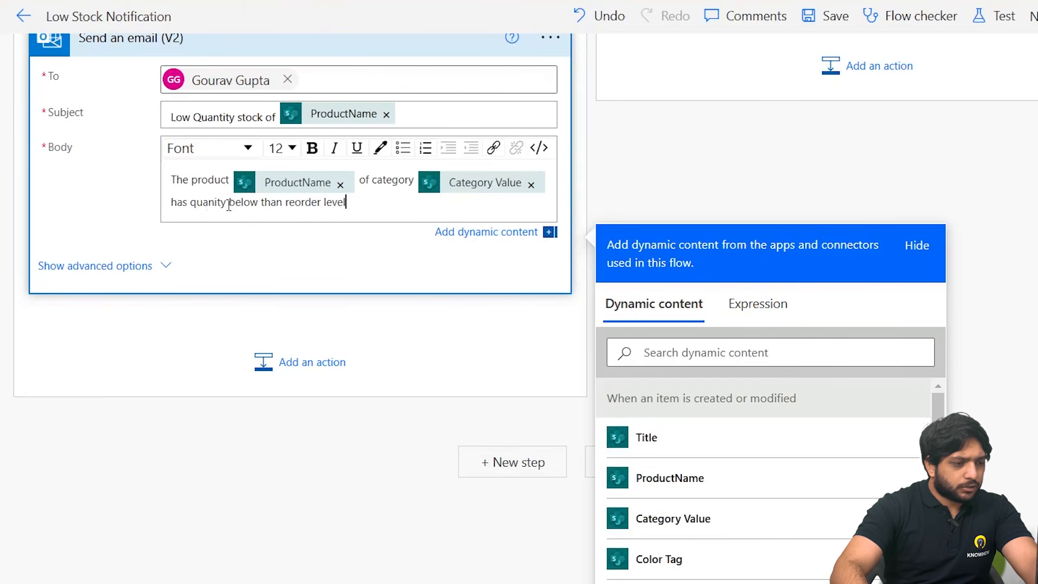
{"action": "left_click", "coordinate": [707, 346]}
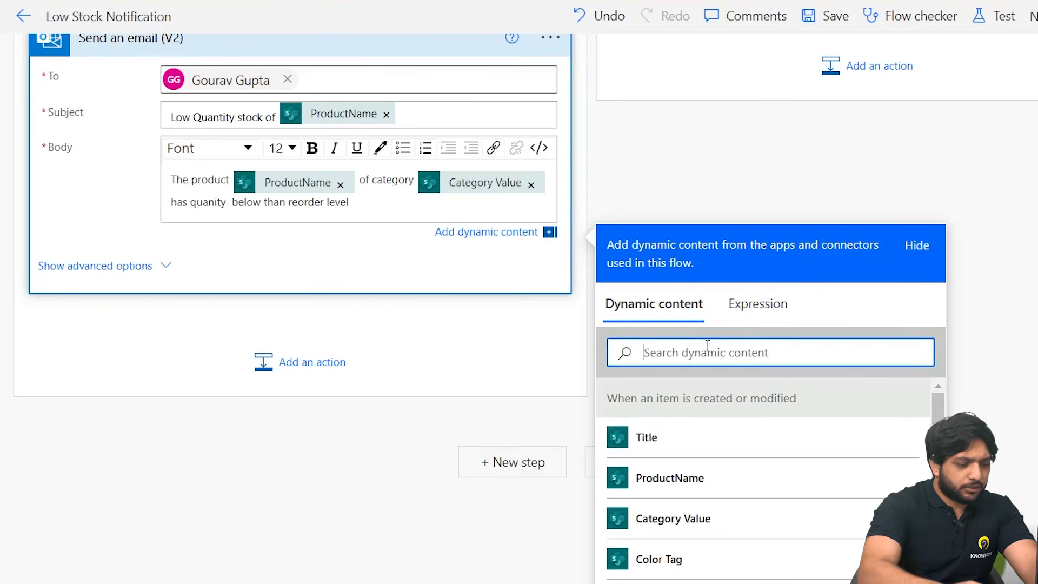
{"action": "type", "text": "quant"}
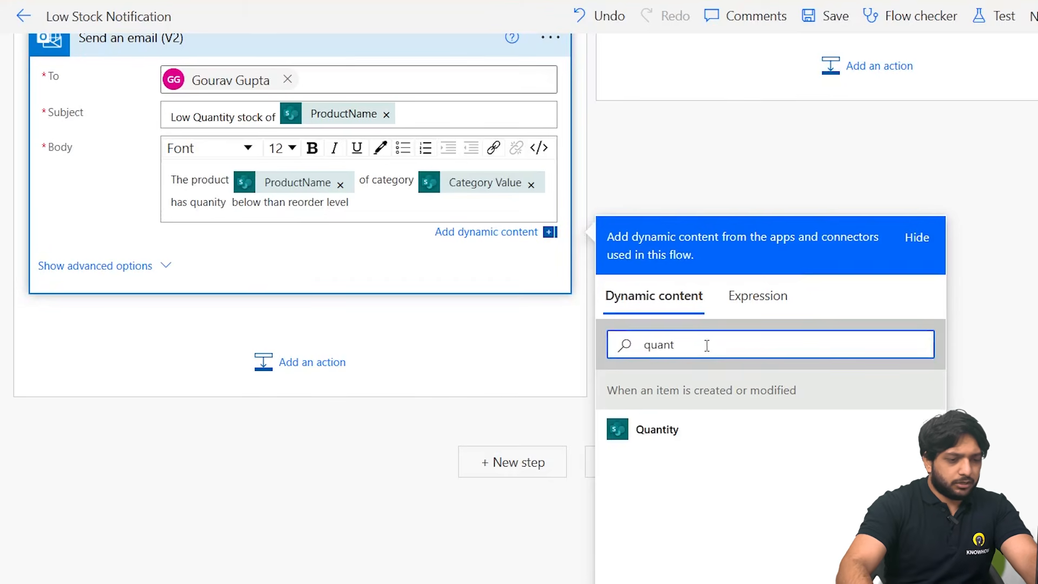
{"action": "left_click", "coordinate": [621, 439]}
{"action": "left_click", "coordinate": [456, 211]}
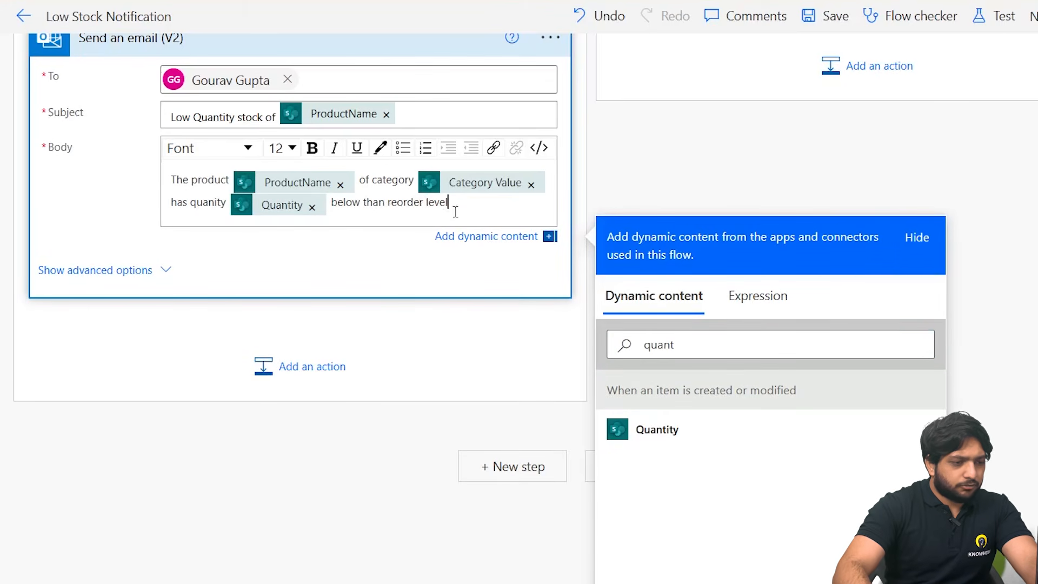
{"action": "double_click", "coordinate": [673, 346]}
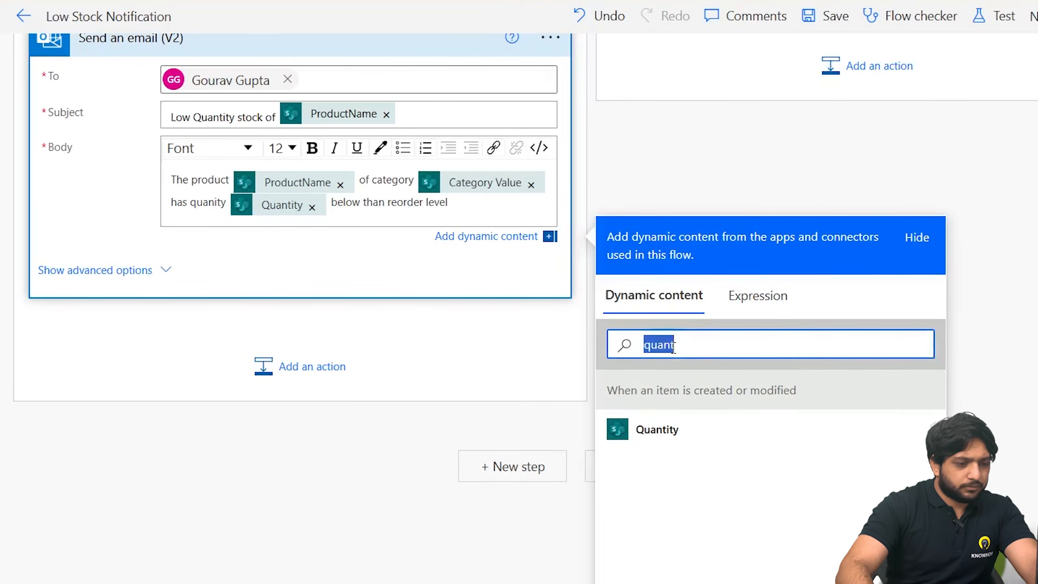
{"action": "type", "text": "reord"}
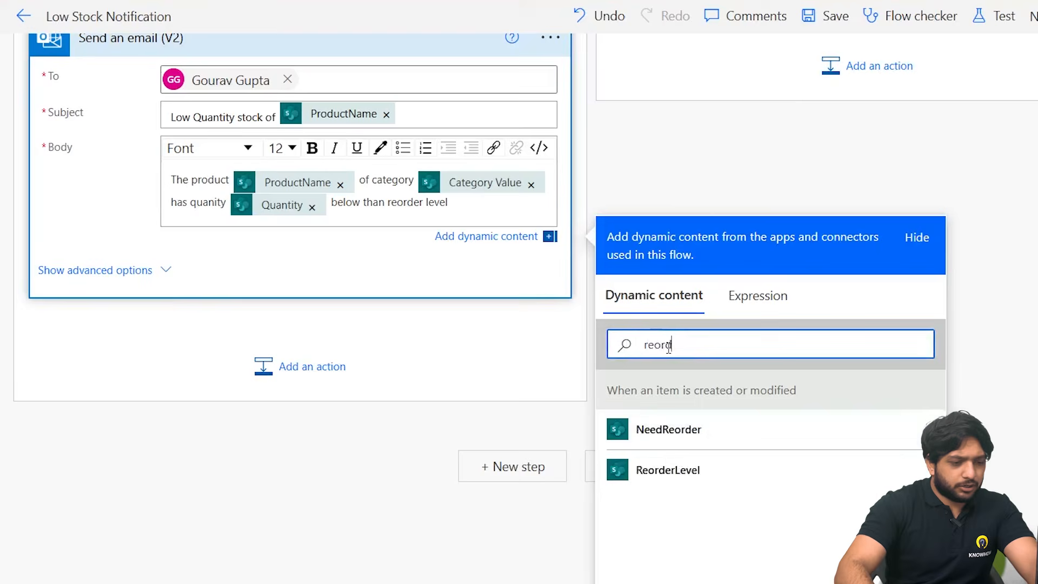
{"action": "left_click", "coordinate": [669, 475]}
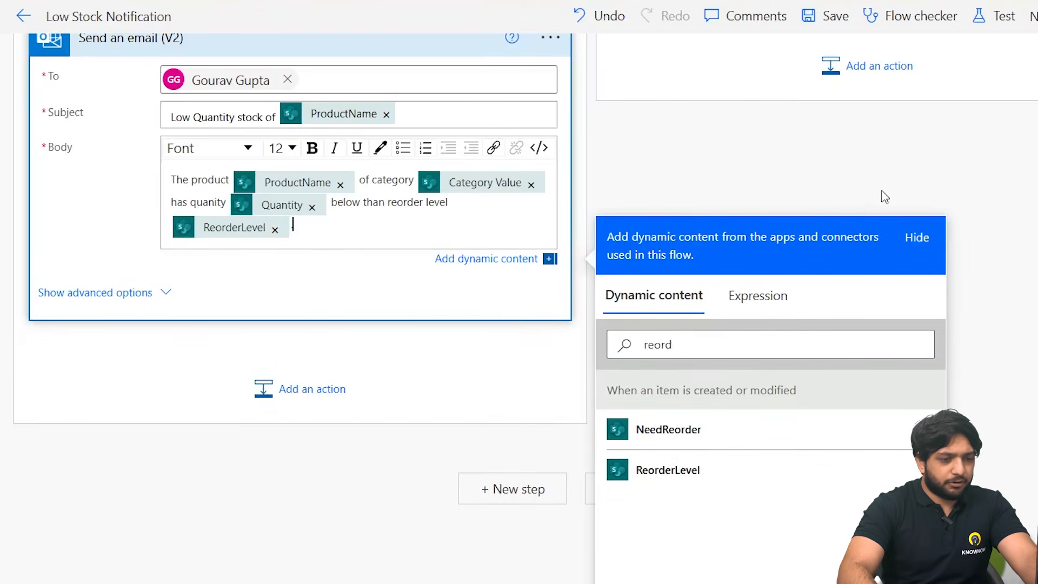
Save the Low Stock Notification flow and return to its details page
{"action": "left_click", "coordinate": [883, 239]}
{"action": "left_click", "coordinate": [638, 581]}
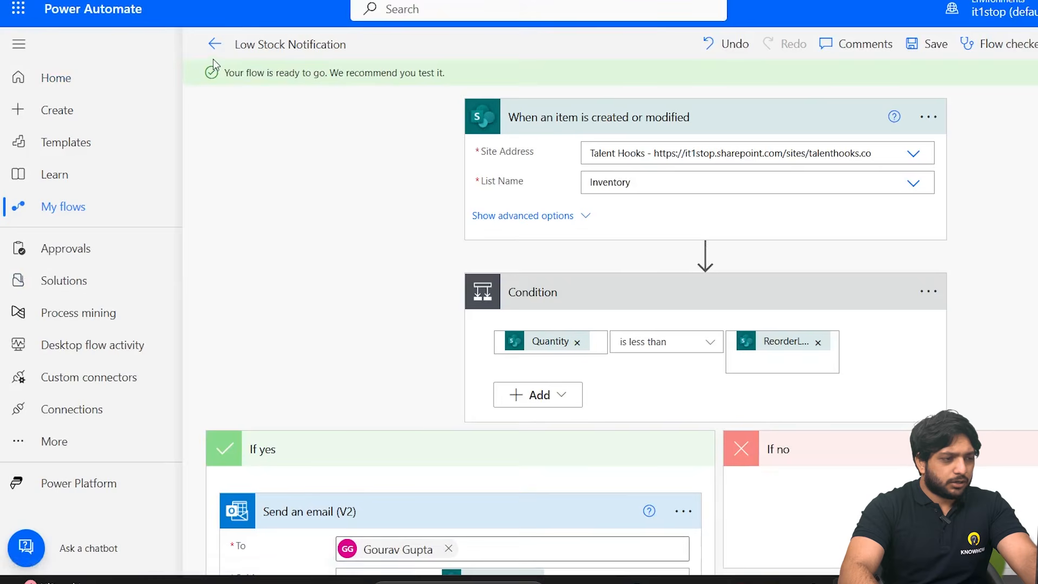
{"action": "left_click", "coordinate": [215, 44]}
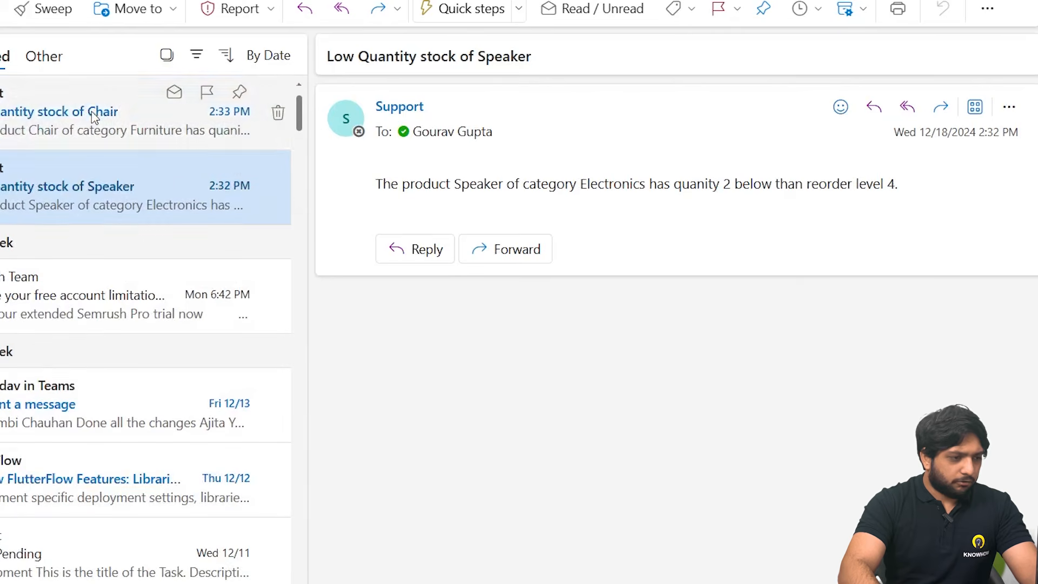
Switch to Outlook and open the "Low Quantity stock of Chair" notification email
{"action": "left_click", "coordinate": [125, 116]}
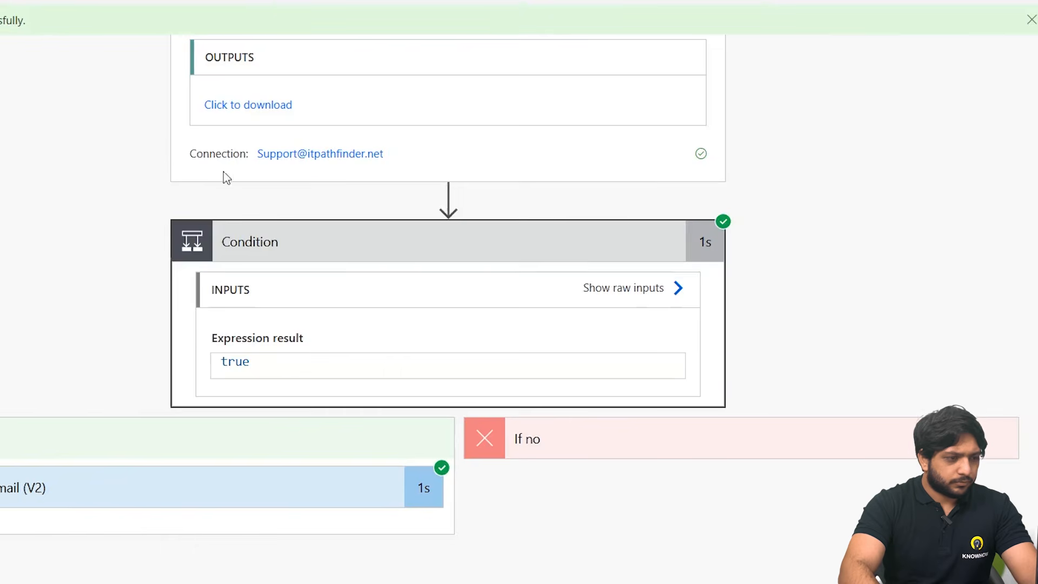
Open the 2:33 PM run of the Low Stock Notification flow in Power Automate and examine its trigger and condition details
{"action": "scroll", "coordinate": [656, 157], "scroll_direction": "up", "scroll_amount": 3}
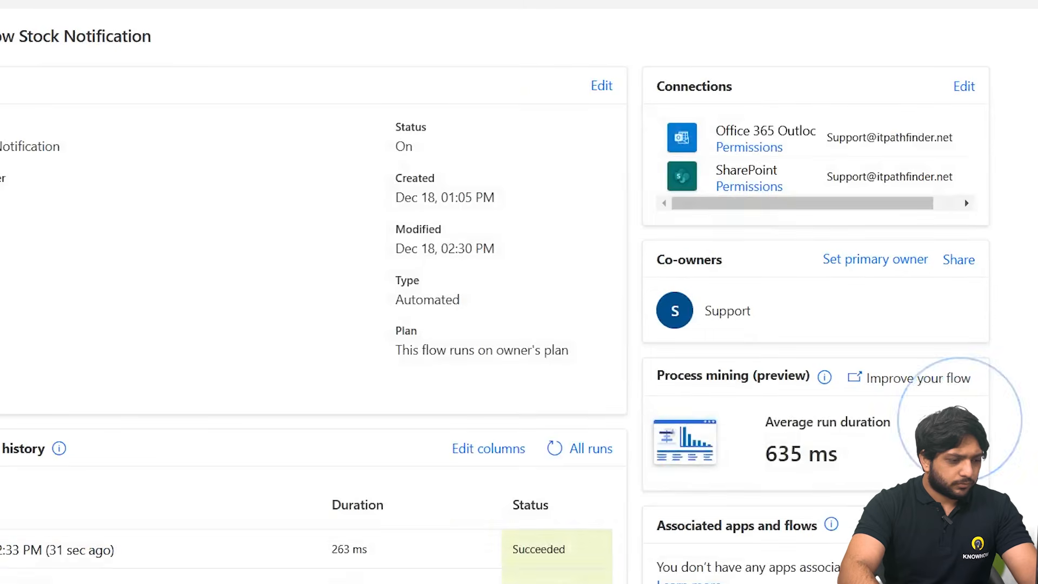
{"action": "left_click", "coordinate": [67, 550]}
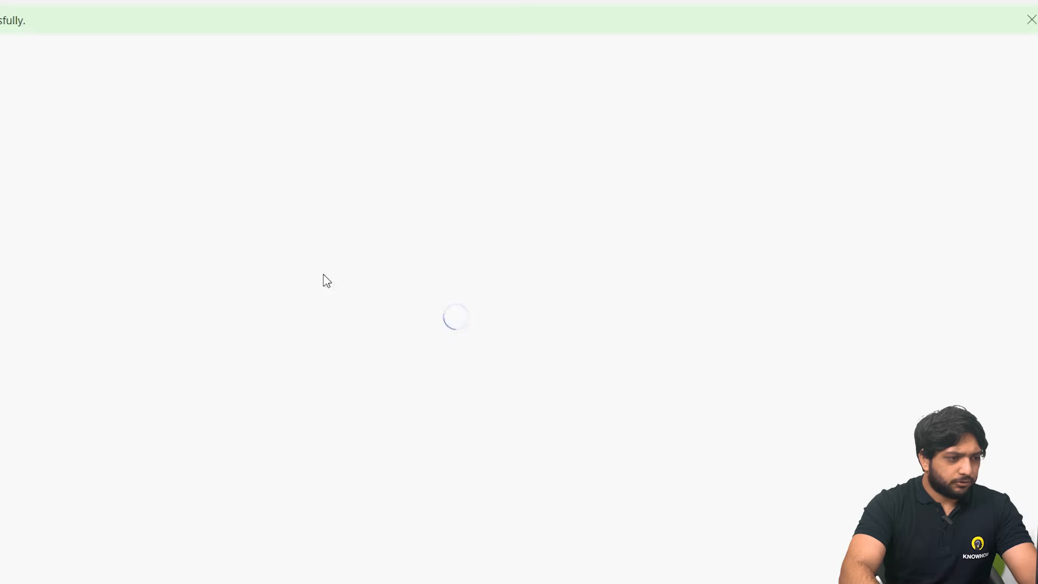
{"action": "left_click", "coordinate": [336, 97]}
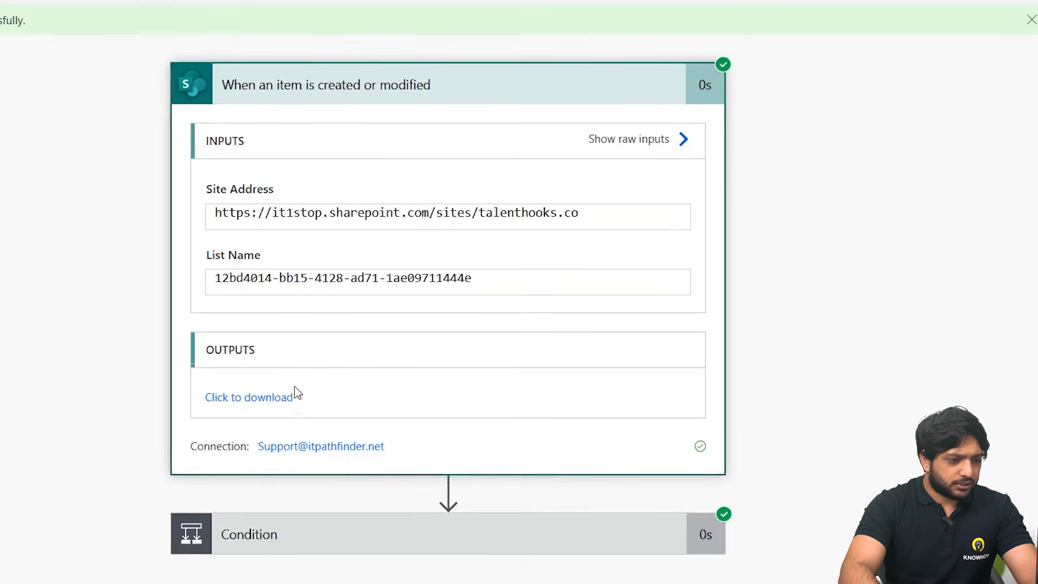
{"action": "scroll", "coordinate": [270, 449], "scroll_direction": "down", "scroll_amount": 1}
{"action": "left_click", "coordinate": [247, 509]}
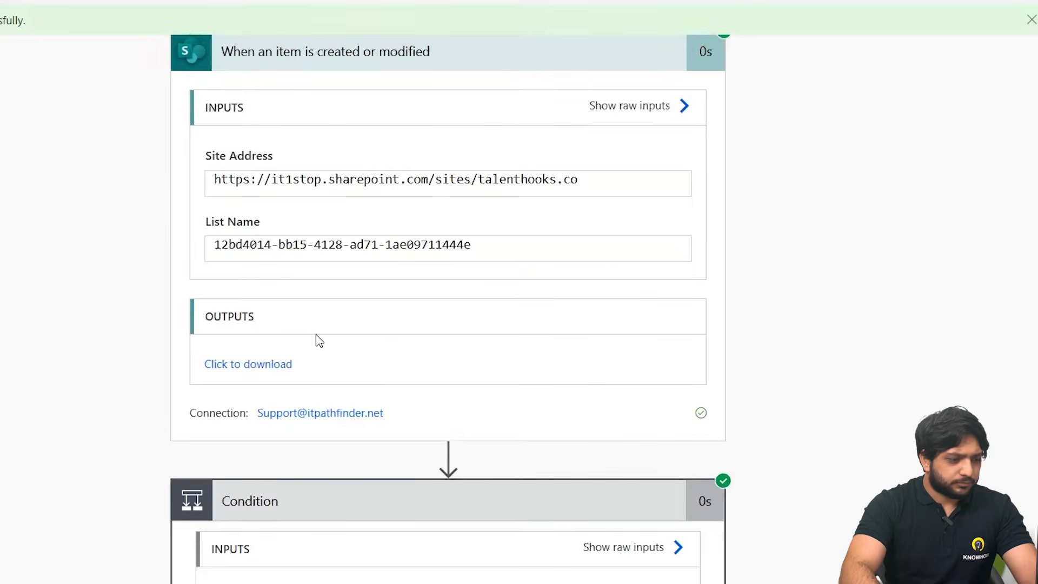
{"action": "scroll", "coordinate": [154, 189], "scroll_direction": "down", "scroll_amount": 5}
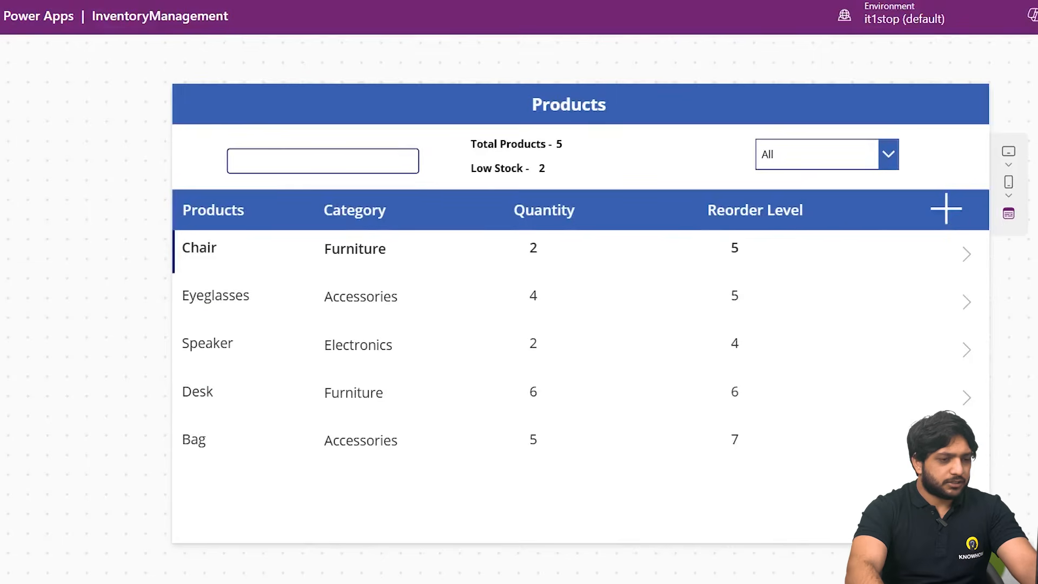